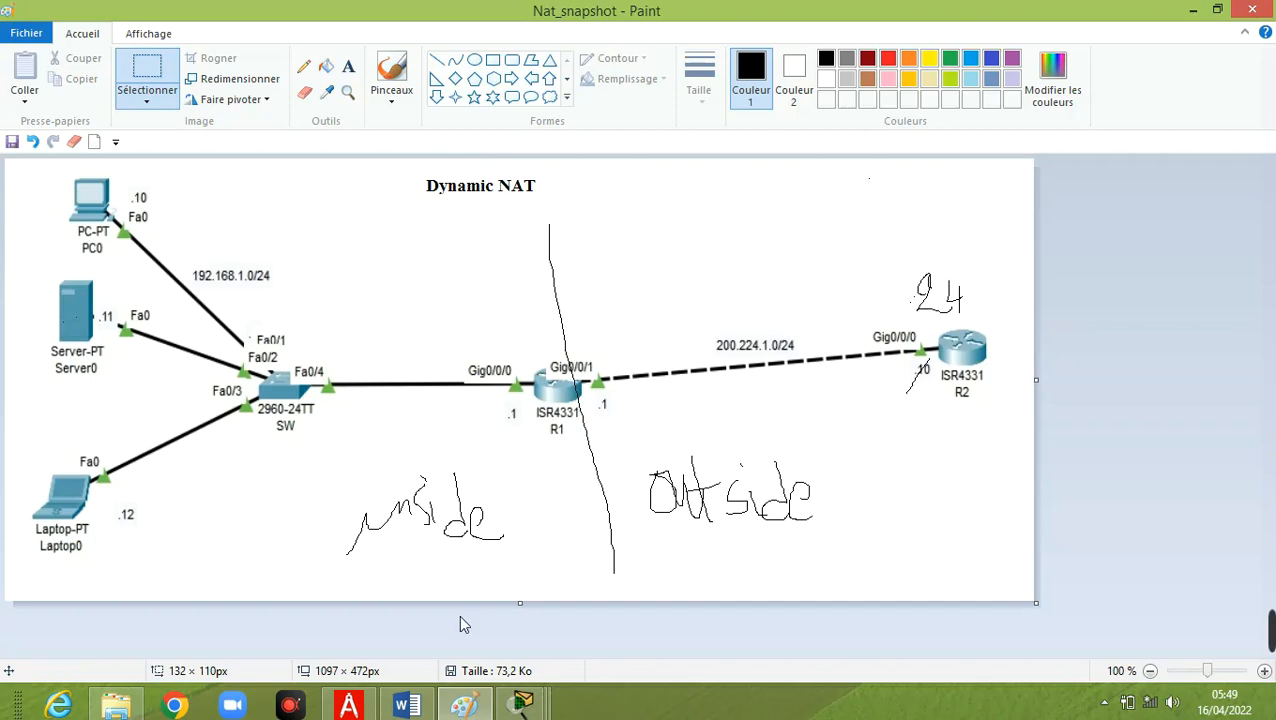
Switch to PDF Architect and review the "Configuration NAT dynamique" commands on page 4 of TP2_reseaux_avancés.pdf.
{"action": "left_click", "coordinate": [349, 705]}
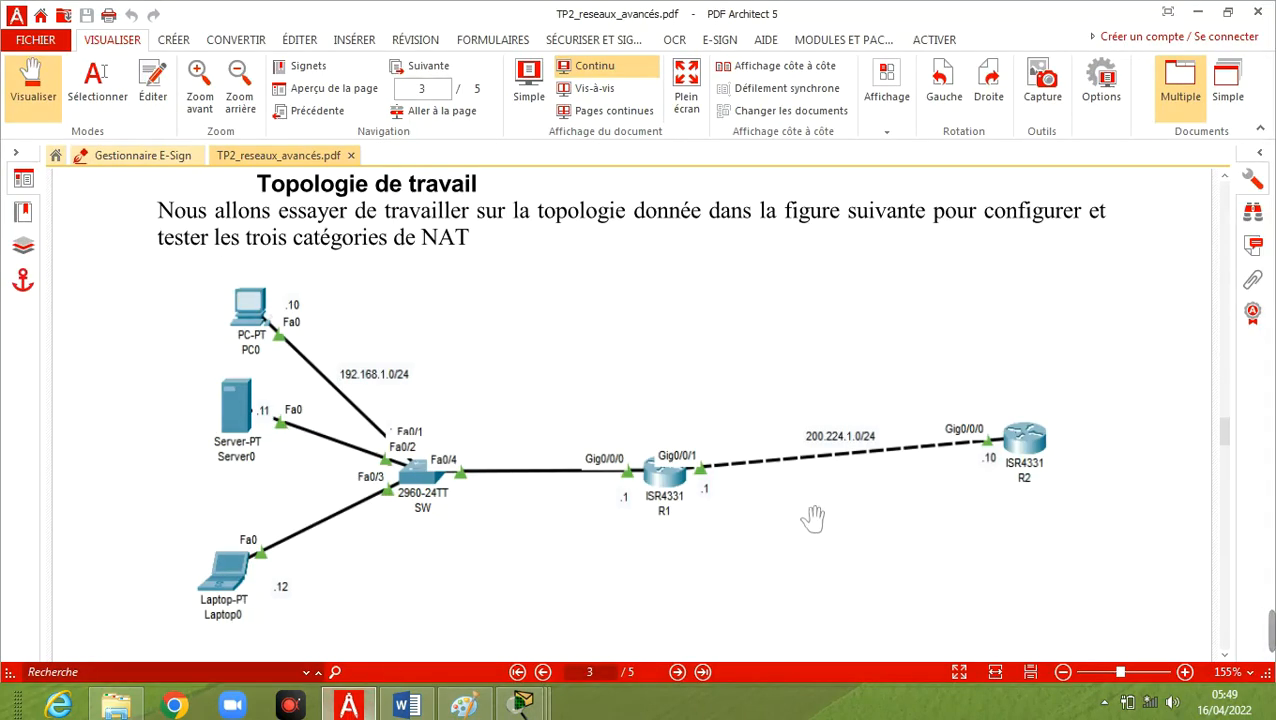
{"action": "scroll", "coordinate": [811, 518], "scroll_direction": "down", "scroll_amount": 8}
{"action": "scroll", "coordinate": [811, 518], "scroll_direction": "down", "scroll_amount": 5}
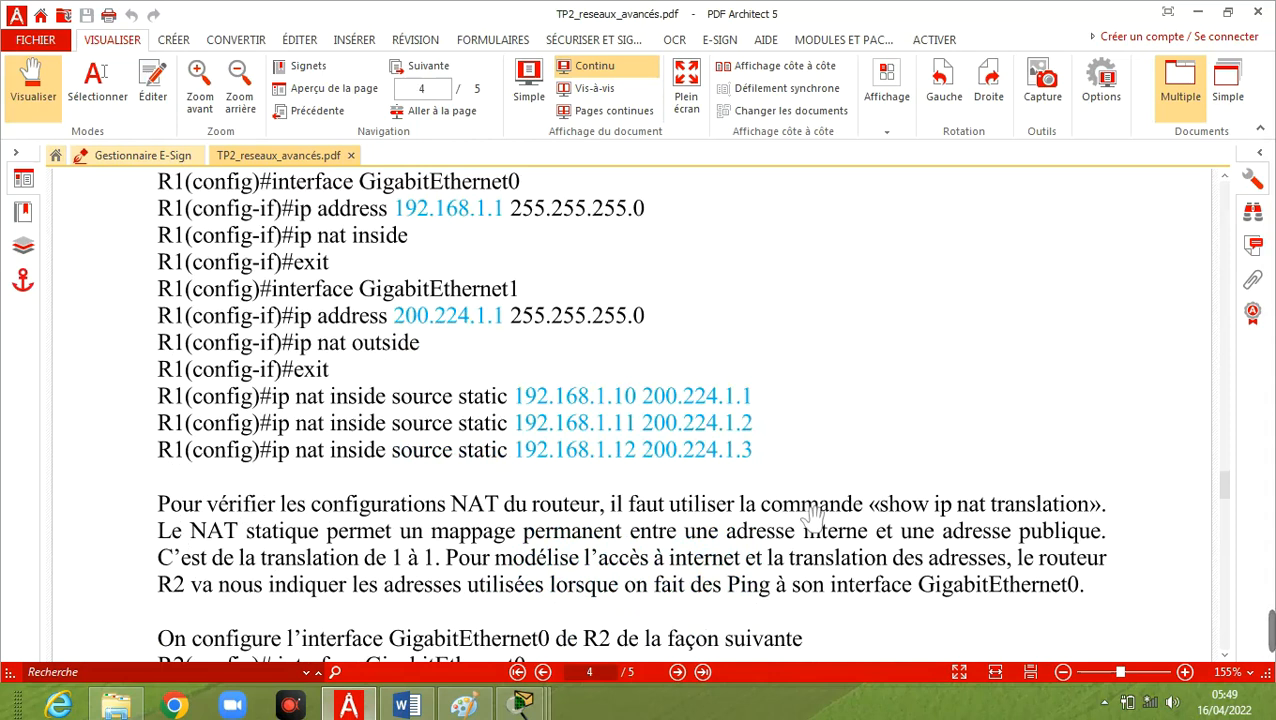
{"action": "scroll", "coordinate": [811, 518], "scroll_direction": "down", "scroll_amount": 10}
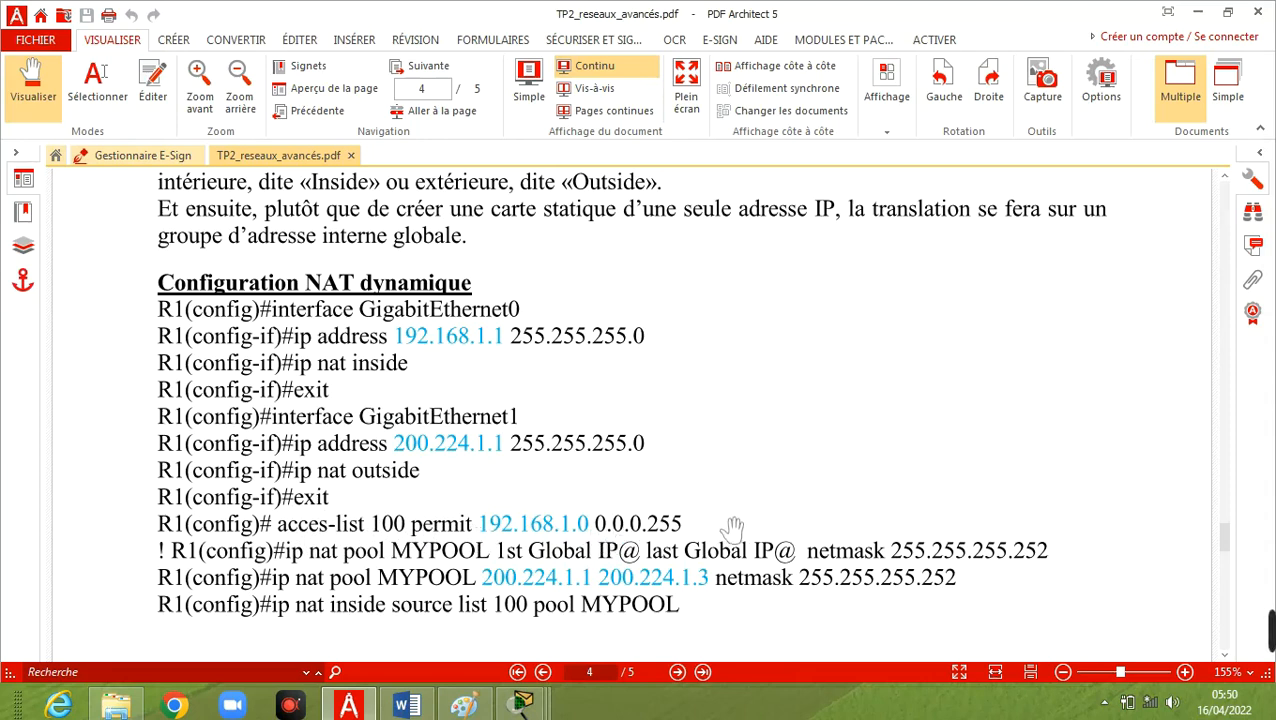
{"action": "scroll", "coordinate": [733, 527], "scroll_direction": "down", "scroll_amount": 1}
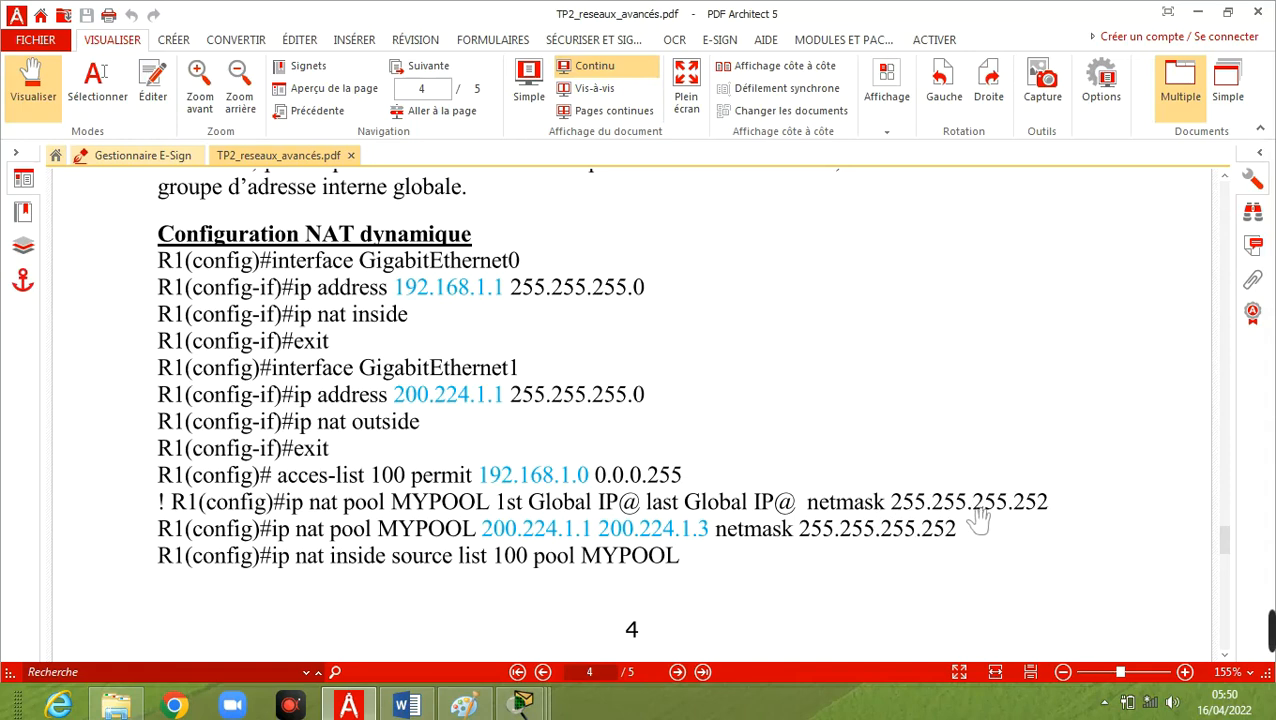
Switch to Paint and add the address range 200.224.1.10 ... 200.224.1.12 as text above the R1–R2 link.
{"action": "left_click", "coordinate": [478, 706]}
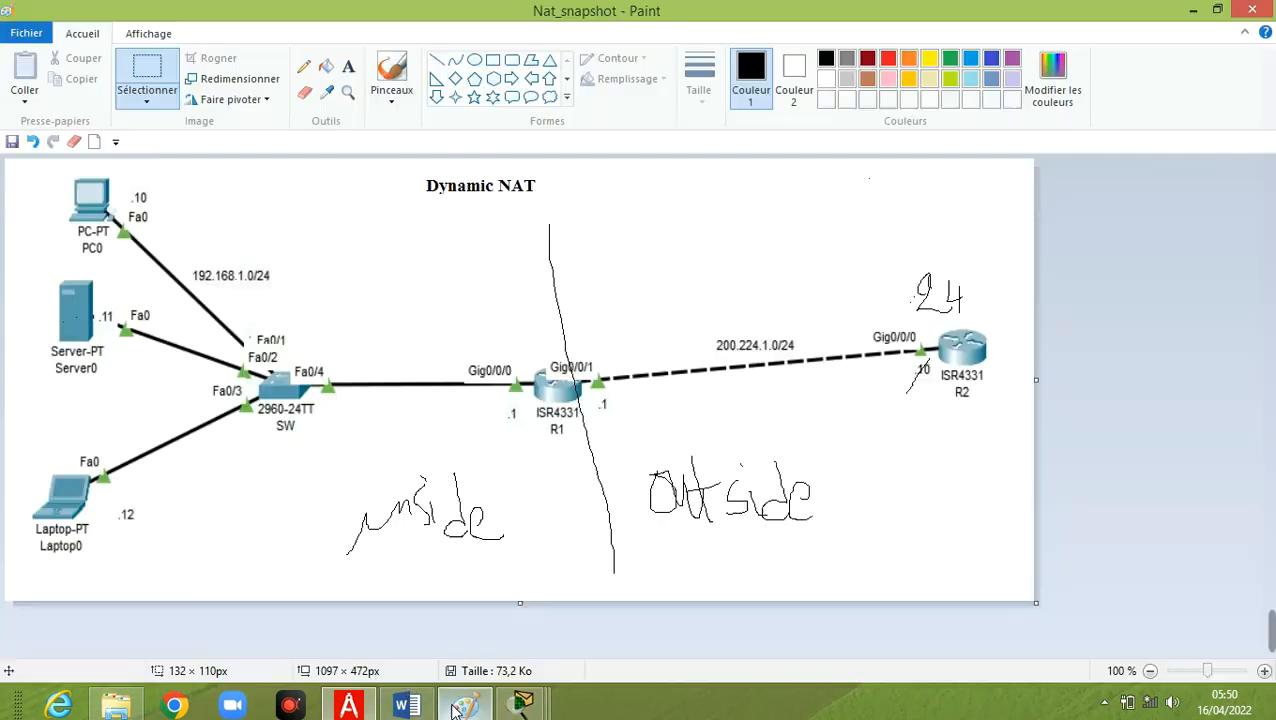
{"action": "left_click", "coordinate": [348, 66]}
{"action": "left_click_drag", "start_coordinate": [627, 213], "coordinate": [770, 237]}
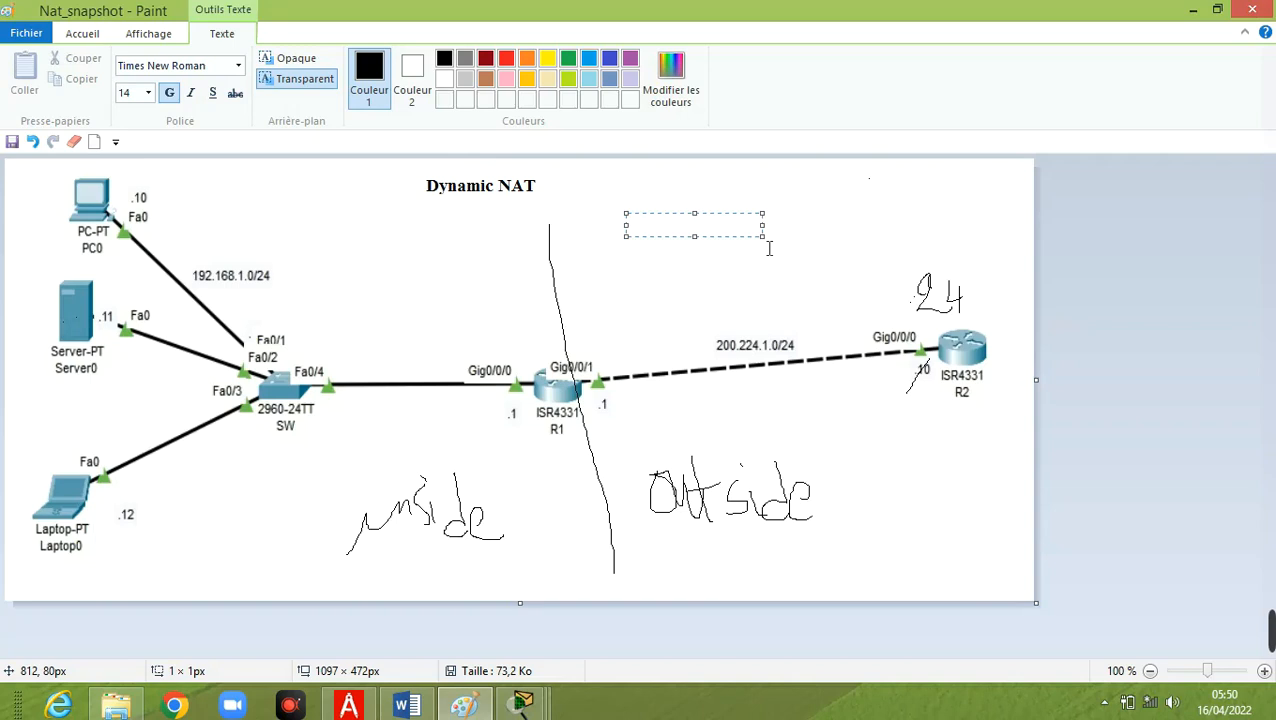
{"action": "type", "text": "200.224.1.10"}
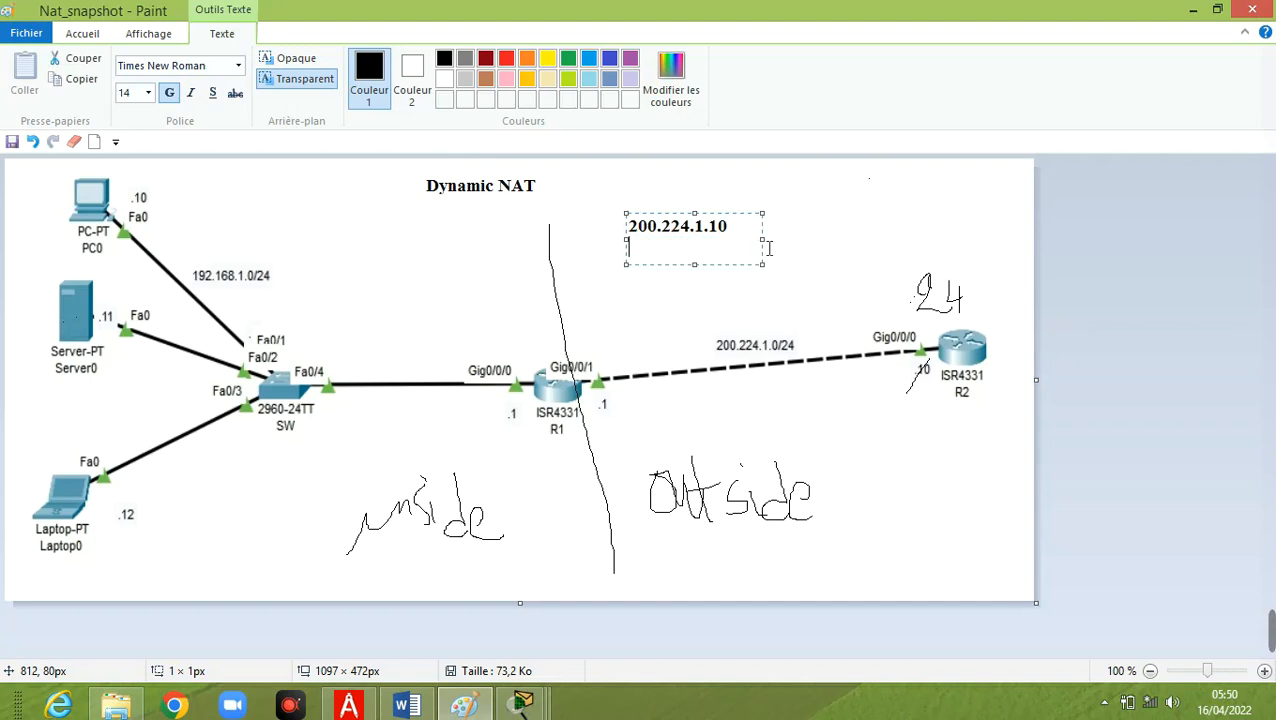
{"action": "type", "text": "..."}
{"action": "key", "text": "Return"}
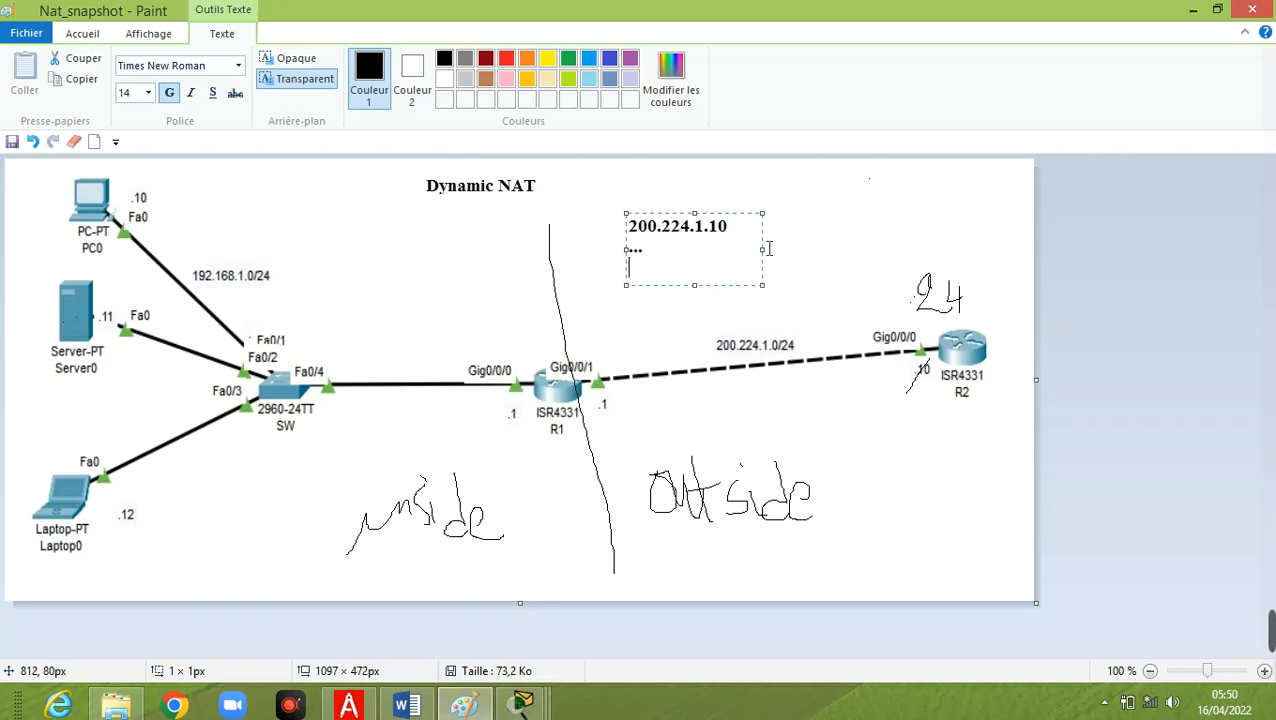
{"action": "type", "text": "200.224.1.12"}
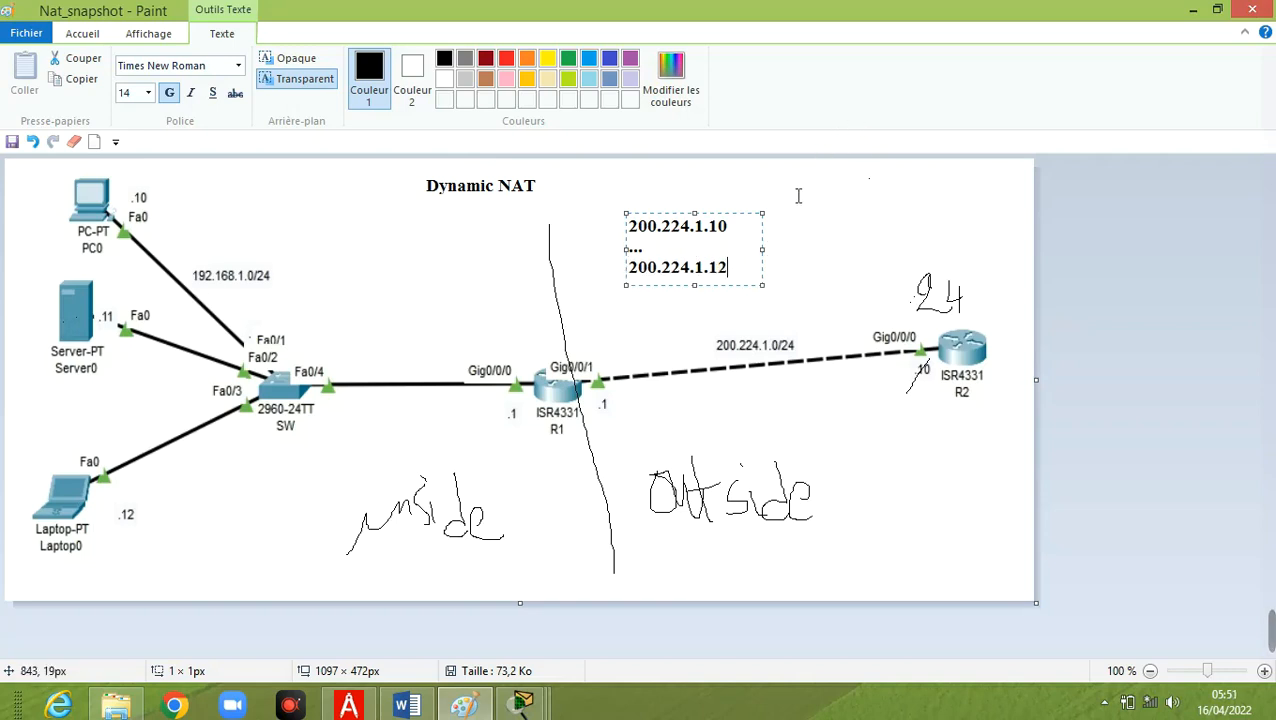
{"action": "left_click", "coordinate": [792, 228]}
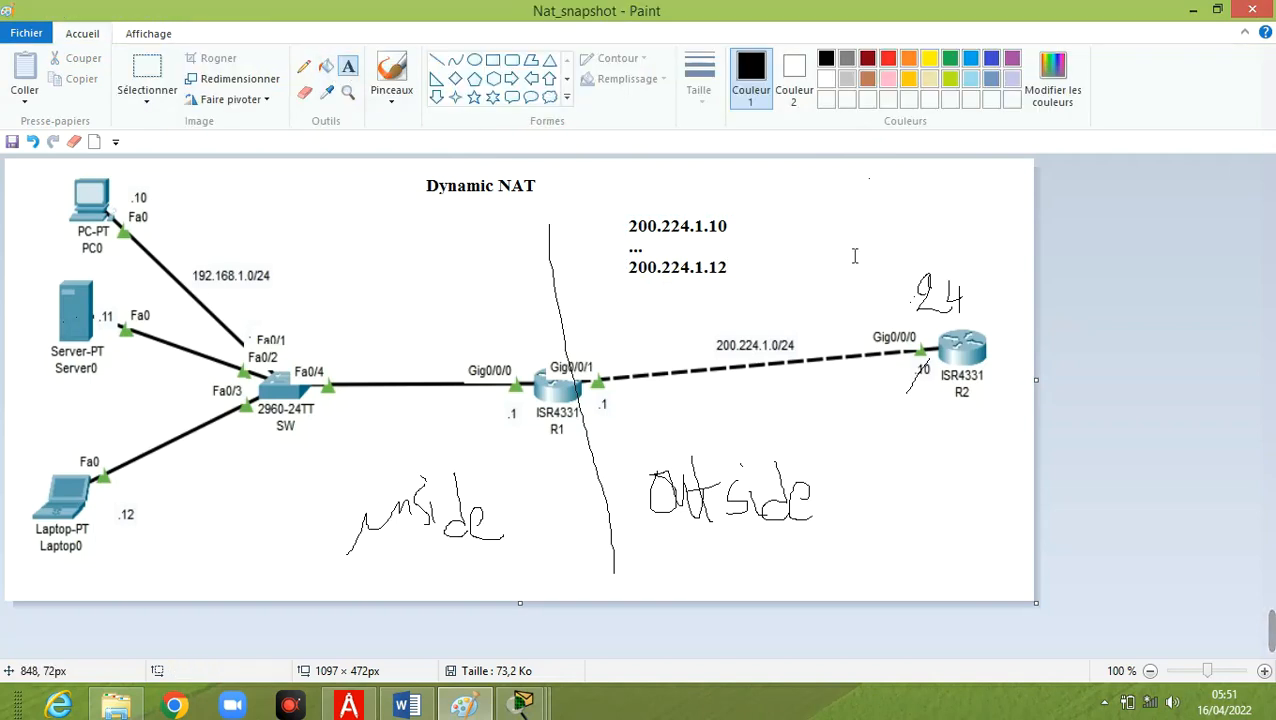
Add the binary forms 00001010 ... 00001100 as a text block beside the public address range.
{"action": "left_click", "coordinate": [818, 208]}
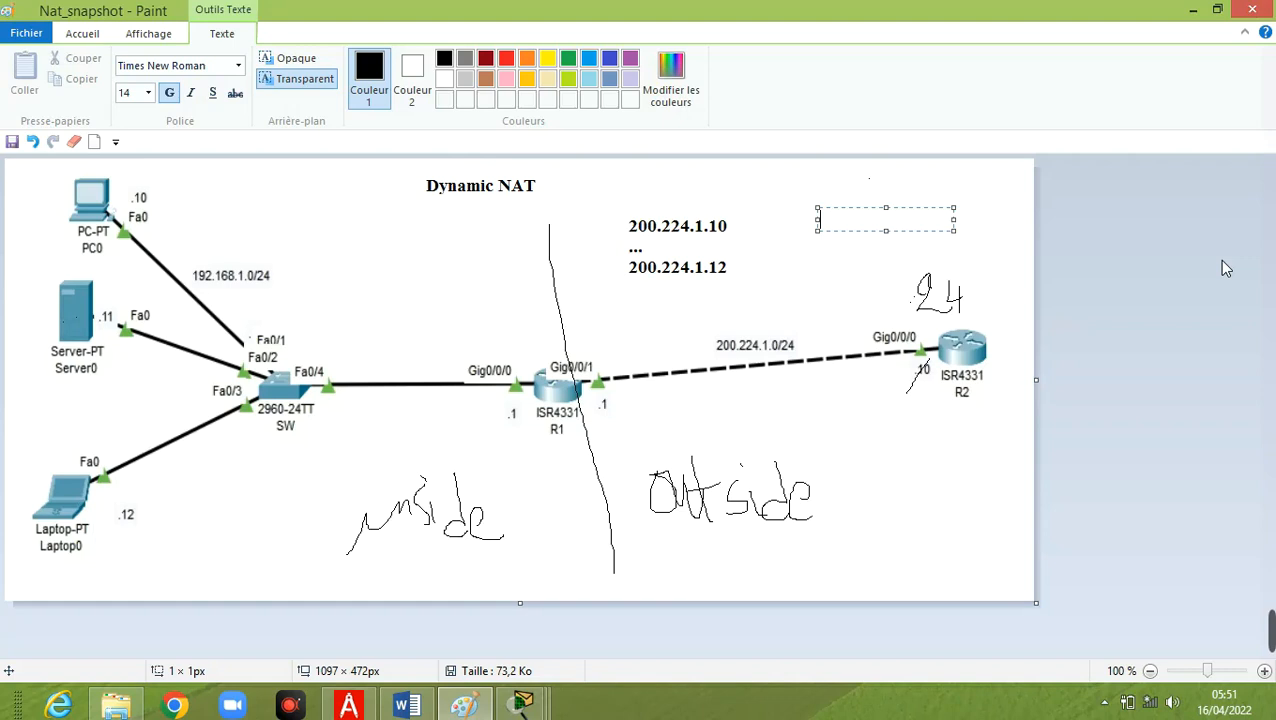
{"action": "type", "text": "00001010"}
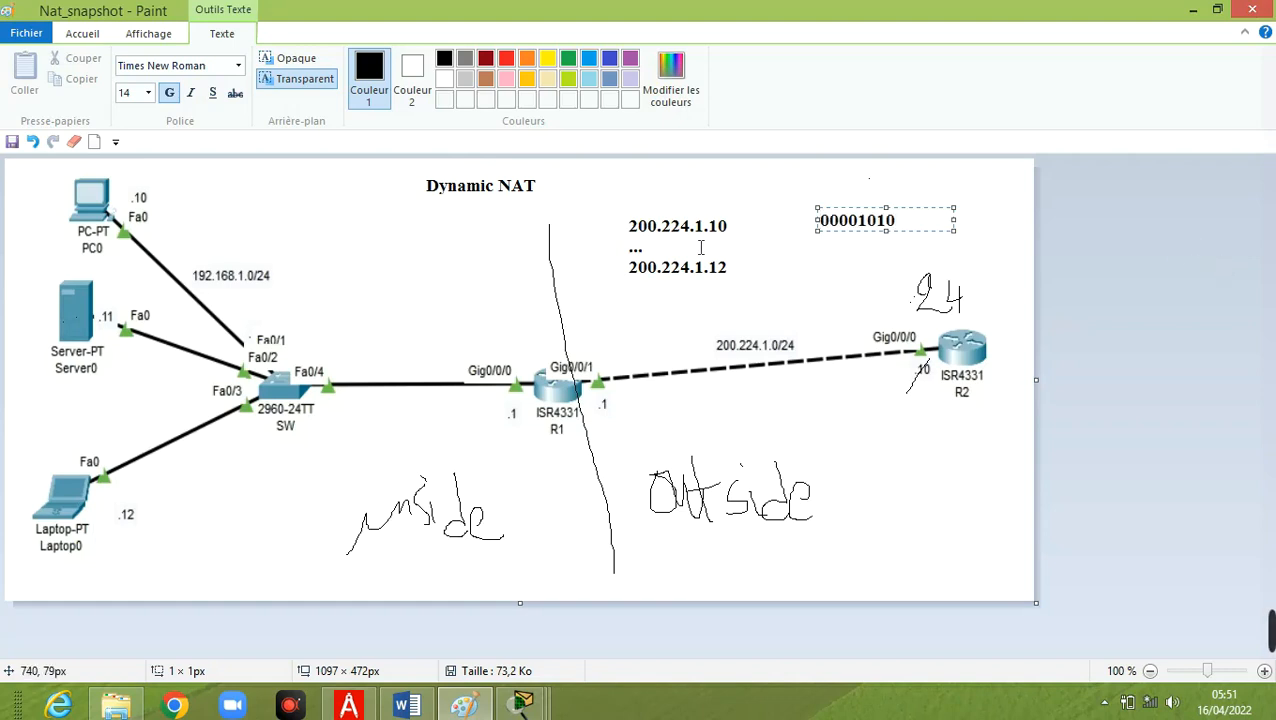
{"action": "key", "text": "Return"}
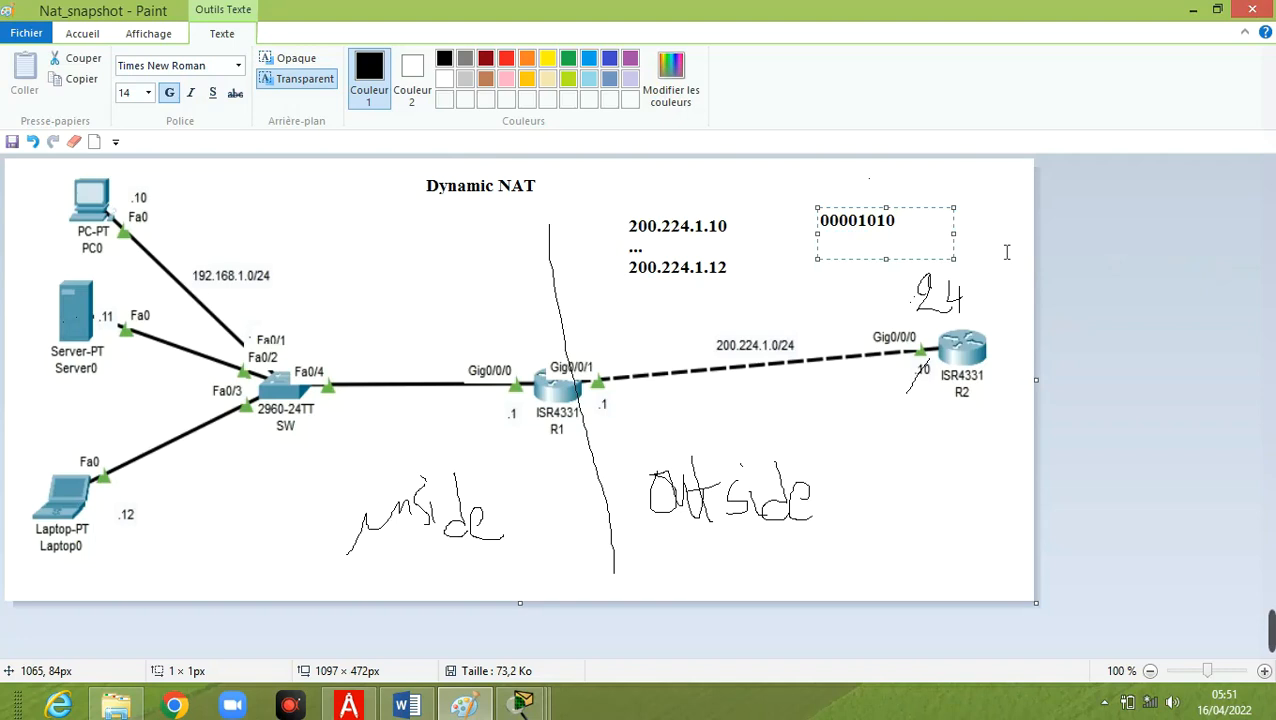
{"action": "key", "text": "Return"}
{"action": "type", "text": "..."}
{"action": "key", "text": "Return"}
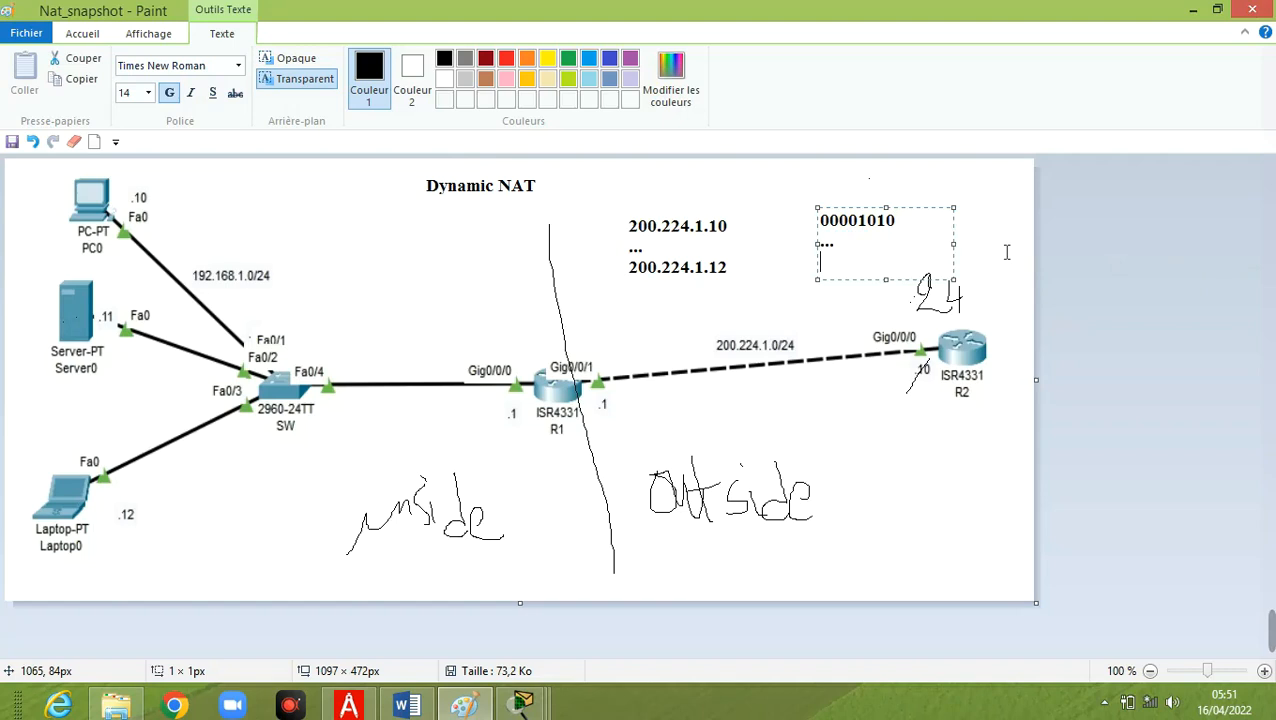
{"action": "type", "text": "00001100"}
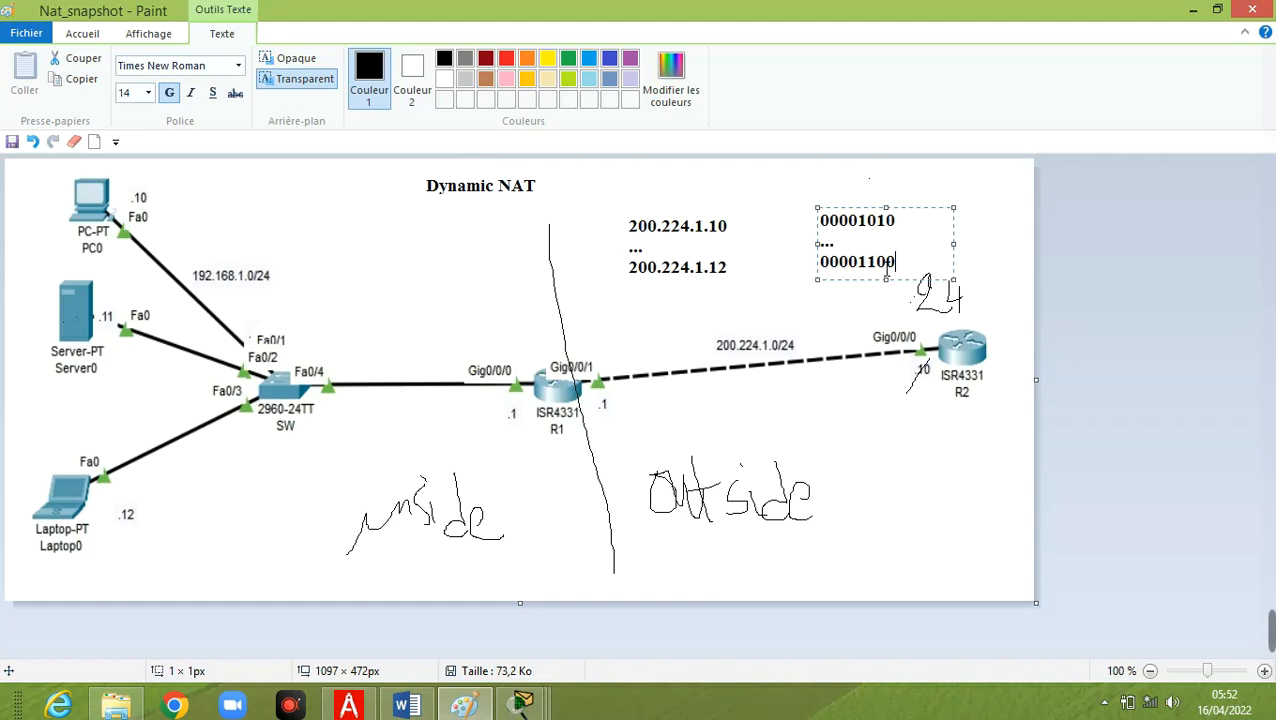
{"action": "left_click", "coordinate": [737, 313]}
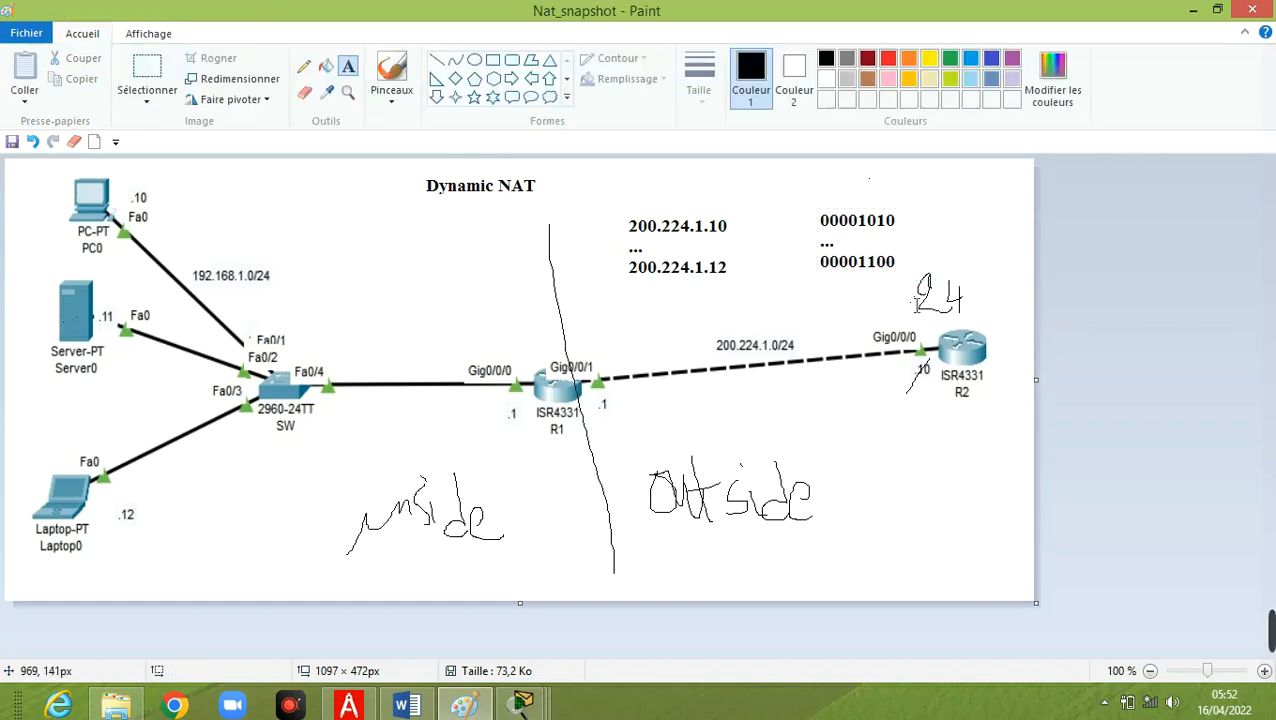
Write the prefix /29 and the mask 255.255.255.248 as text just above the R1–R2 link.
{"action": "left_click", "coordinate": [768, 300]}
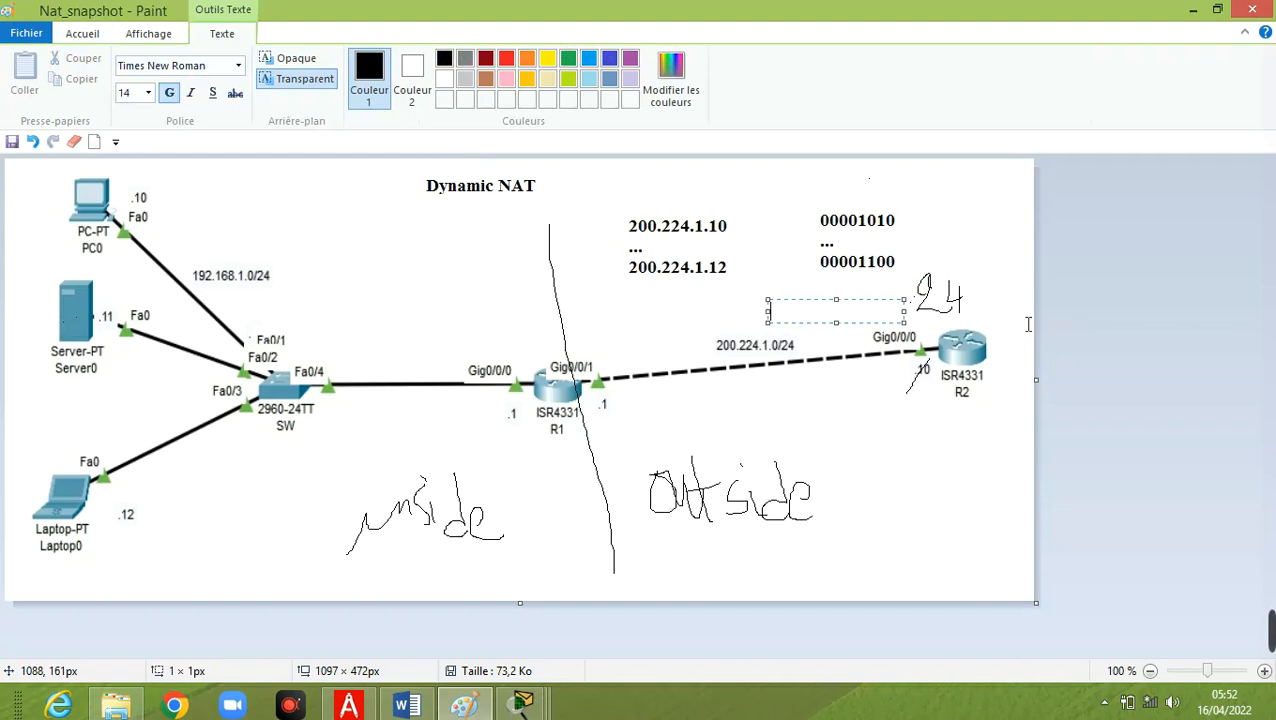
{"action": "type", "text": "/29"}
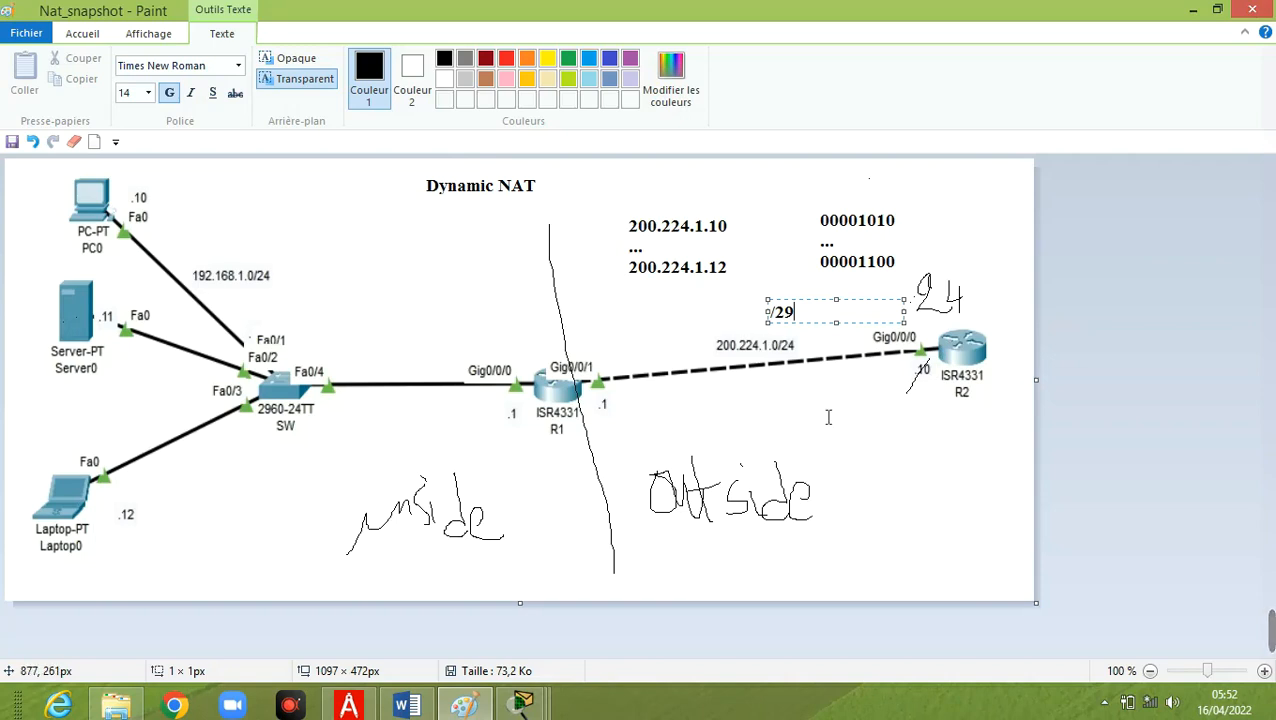
{"action": "left_click", "coordinate": [802, 440]}
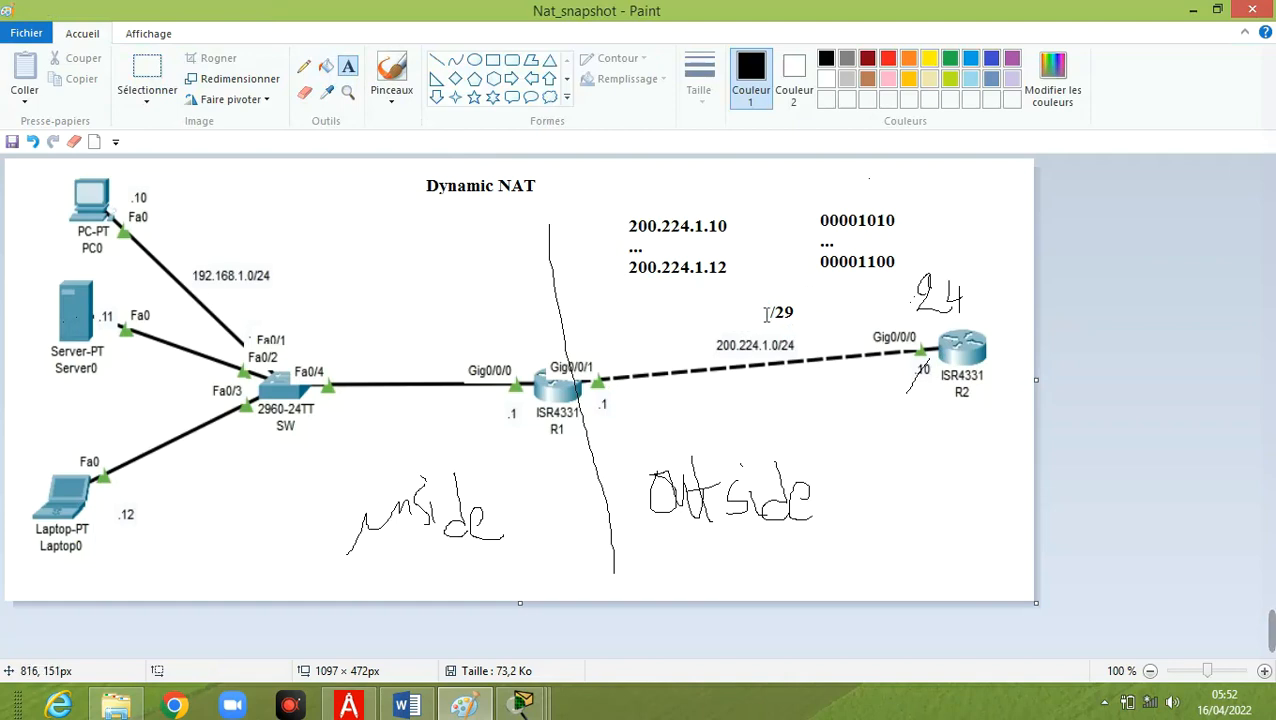
{"action": "left_click", "coordinate": [580, 318]}
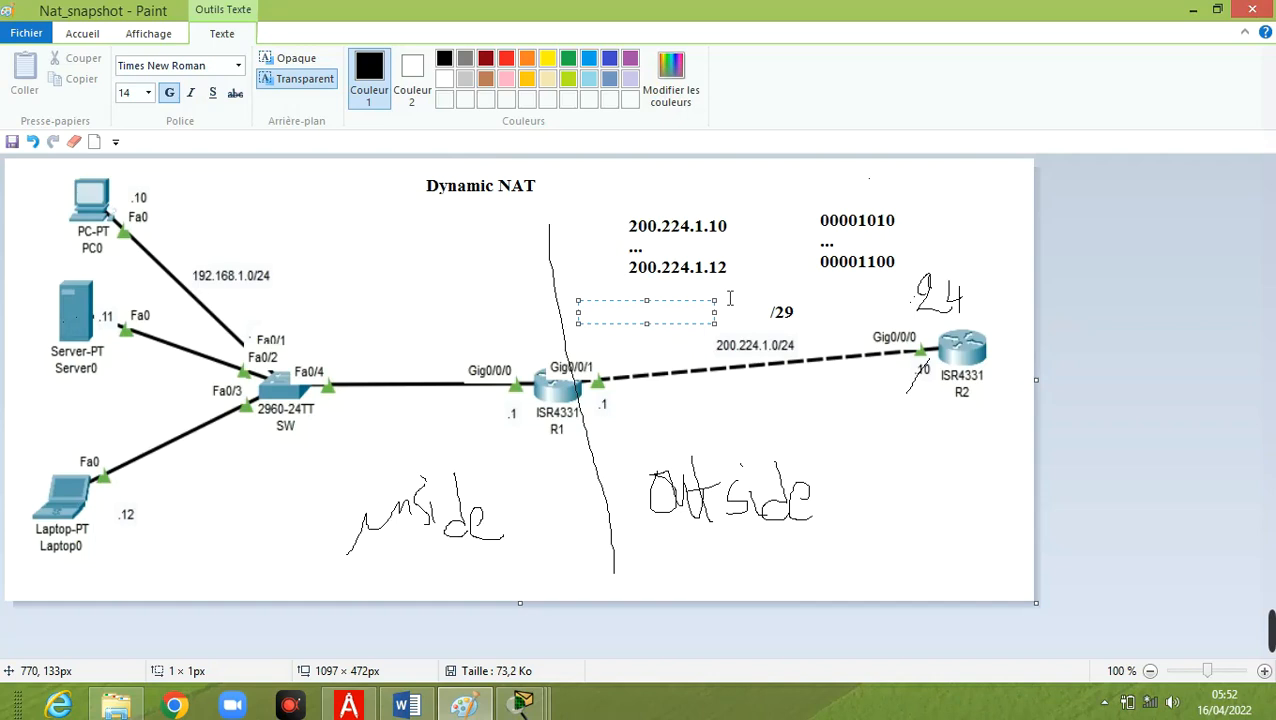
{"action": "type", "text": "255.255.255.248"}
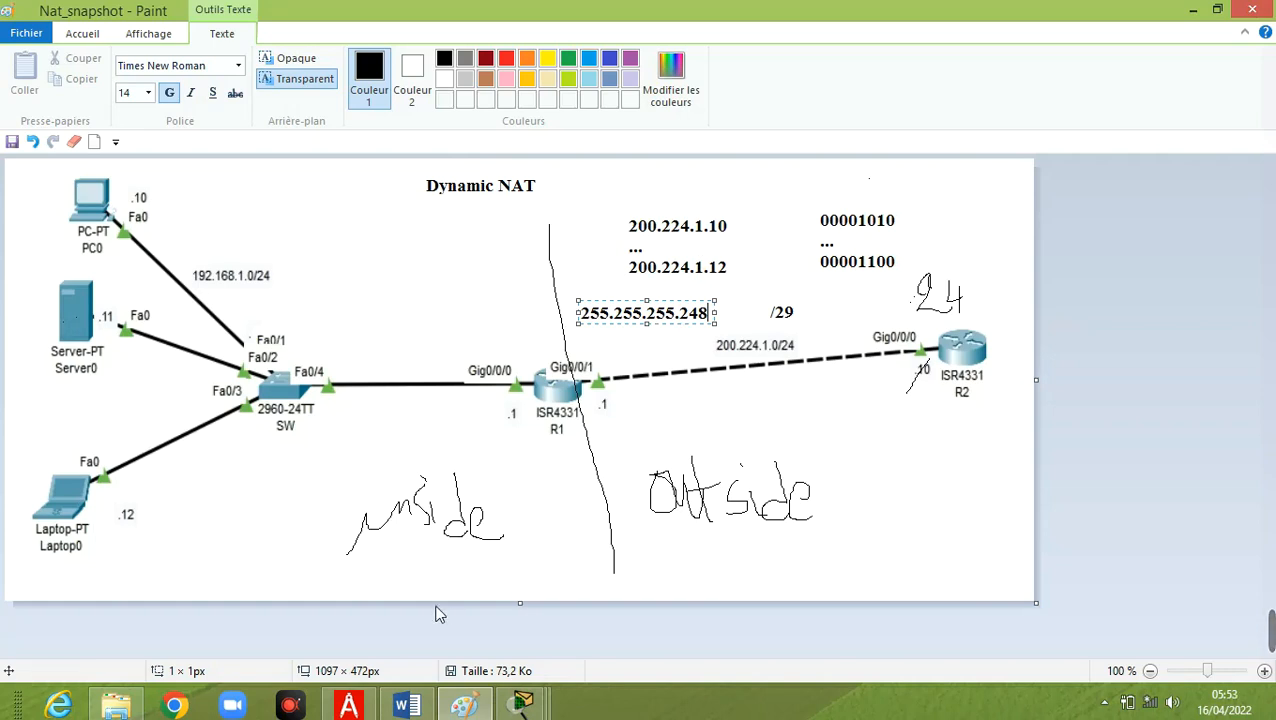
Review the dynamic NAT commands in PDF Architect and examine the end devices and routers of lab_nat_dynamic.pkt in Cisco Packet Tracer.
{"action": "left_click", "coordinate": [347, 706]}
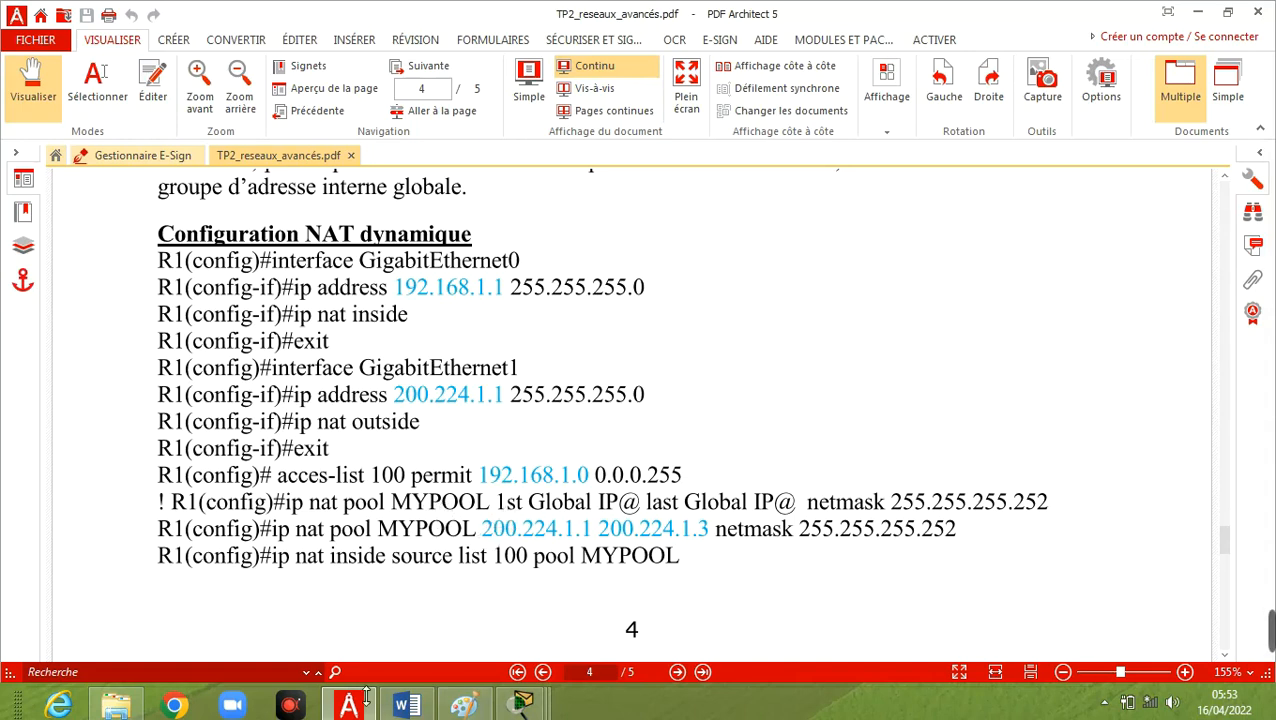
{"action": "mouse_move", "coordinate": [522, 705]}
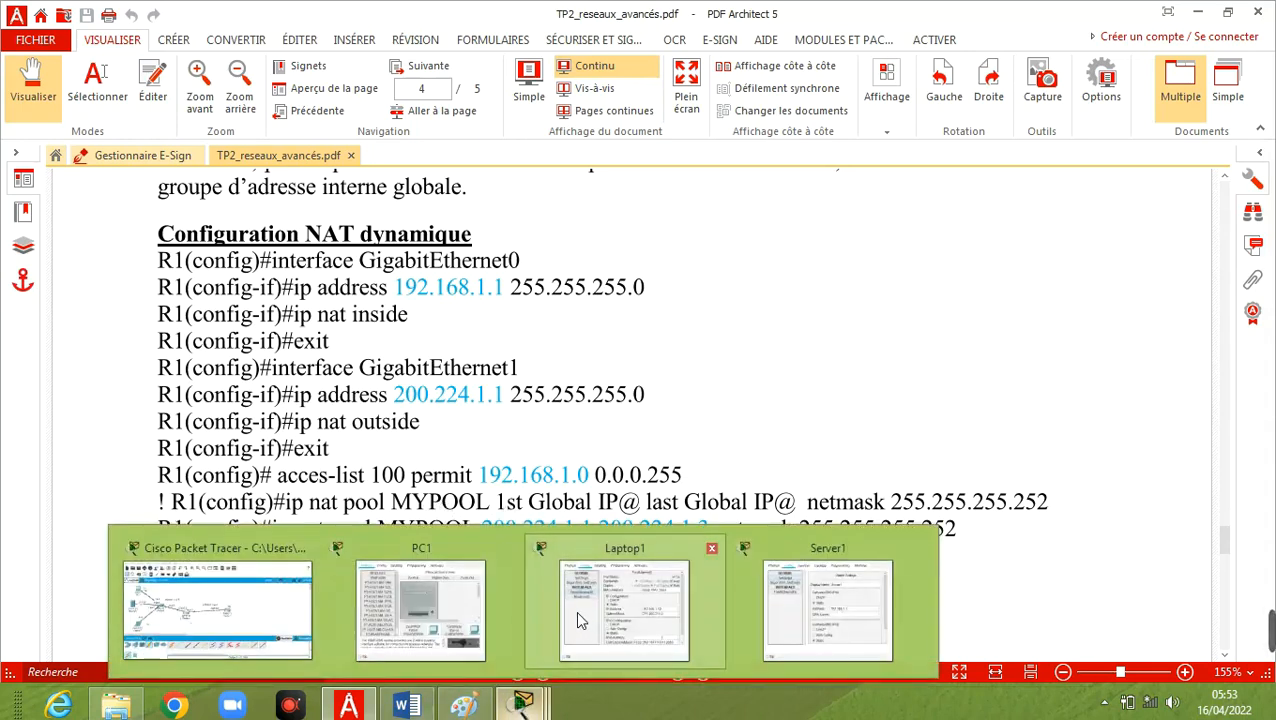
{"action": "left_click", "coordinate": [240, 617]}
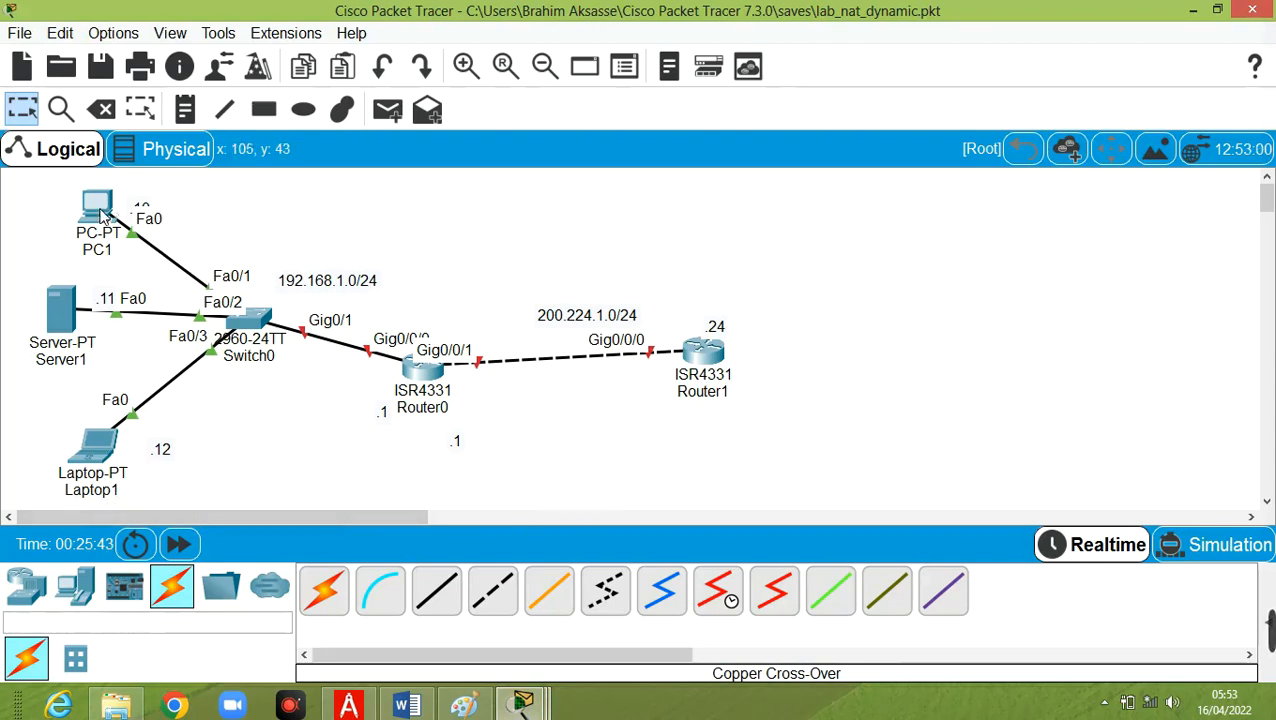
{"action": "mouse_move", "coordinate": [103, 214]}
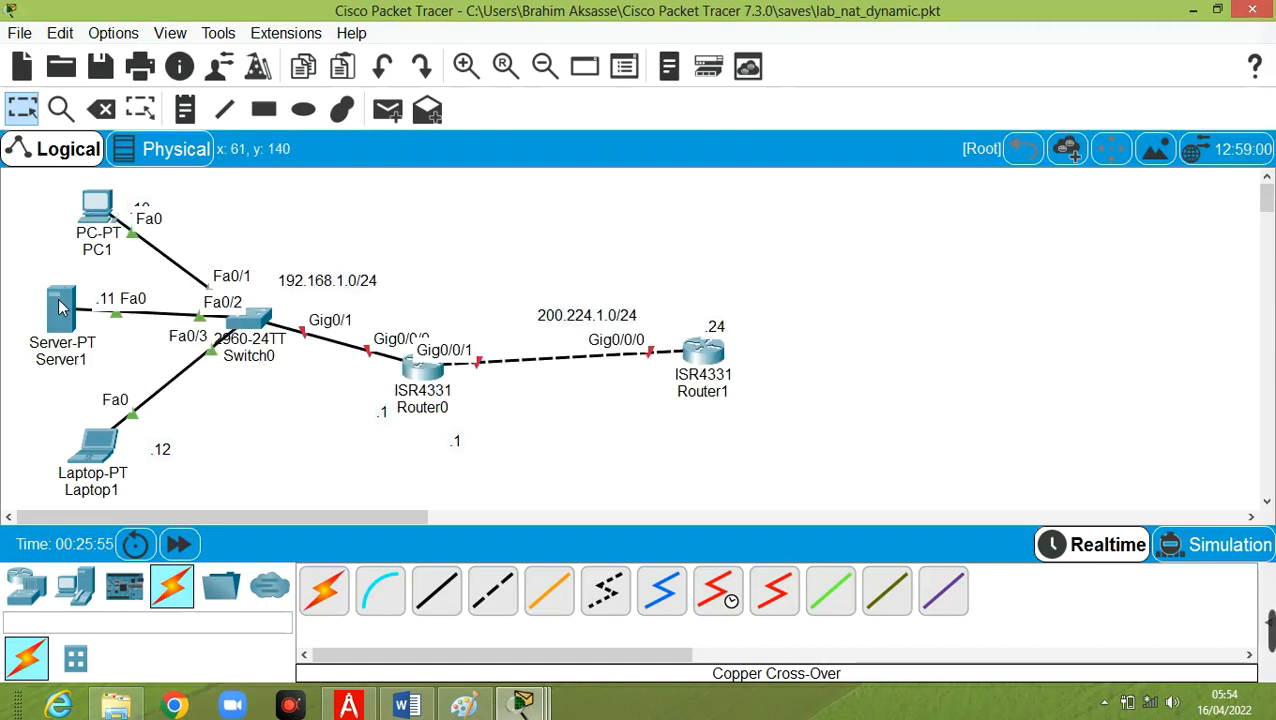
{"action": "mouse_move", "coordinate": [59, 307]}
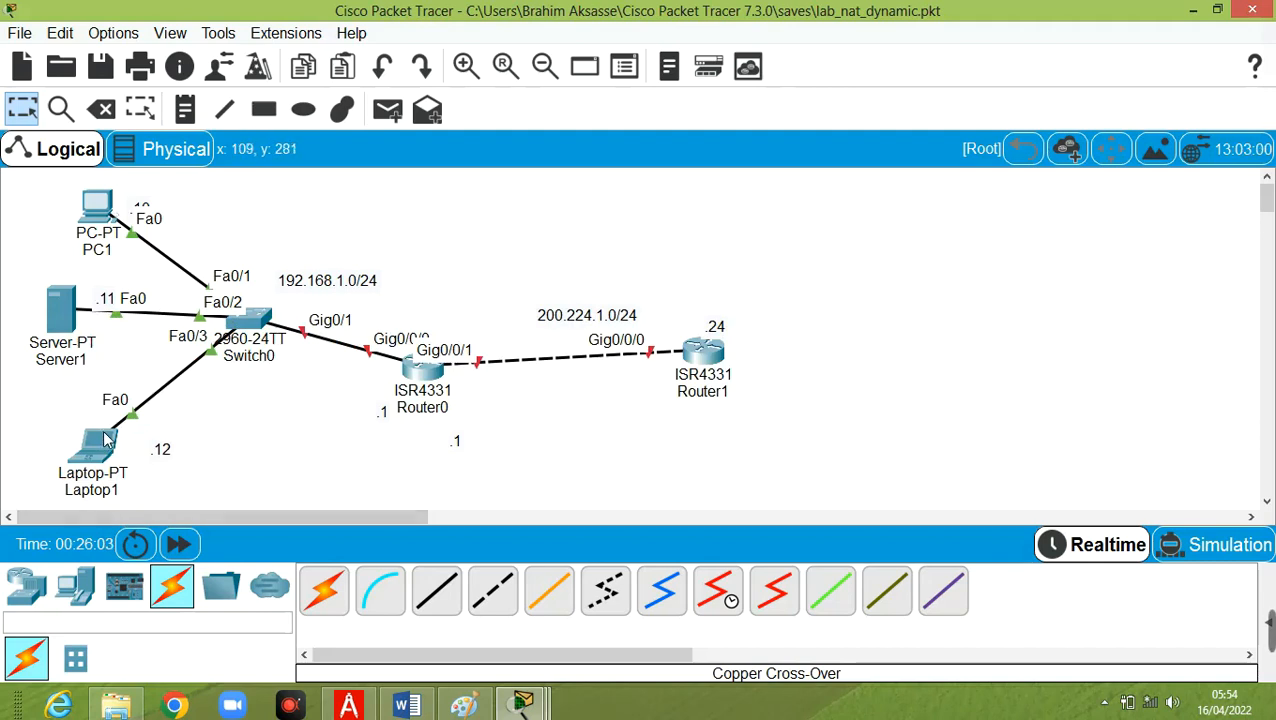
{"action": "mouse_move", "coordinate": [103, 437]}
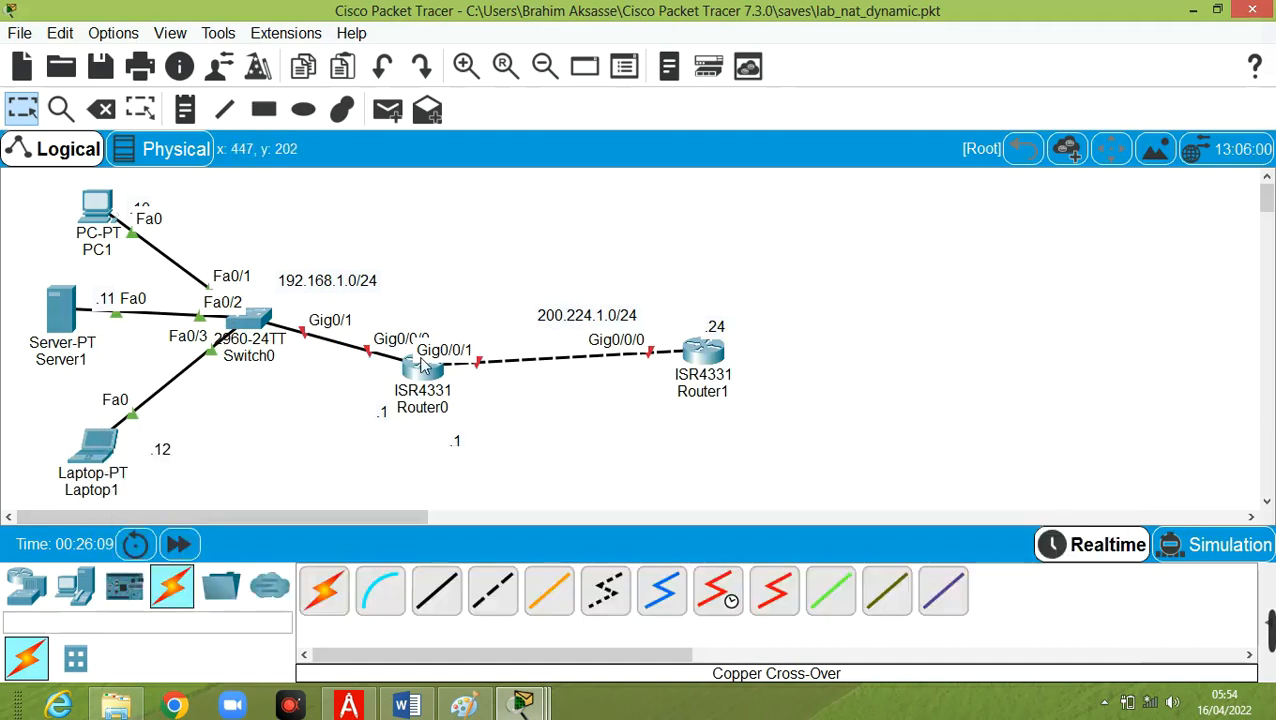
{"action": "mouse_move", "coordinate": [418, 374]}
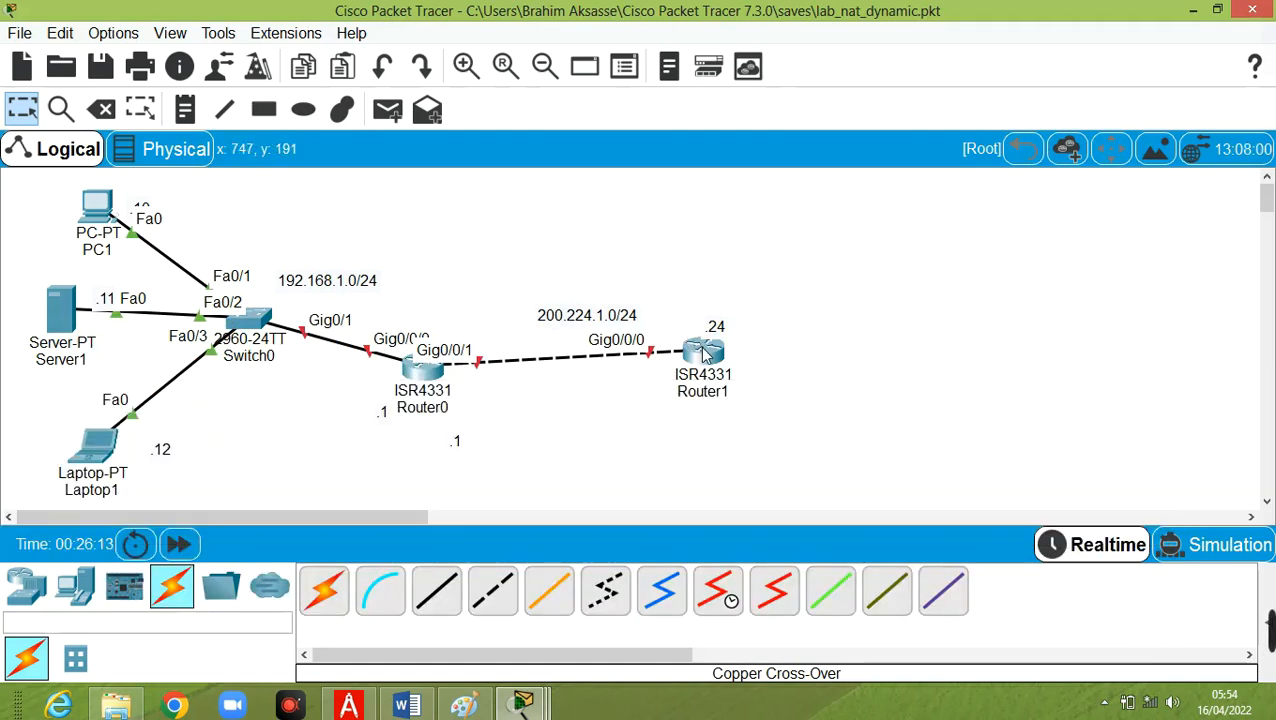
{"action": "mouse_move", "coordinate": [706, 355]}
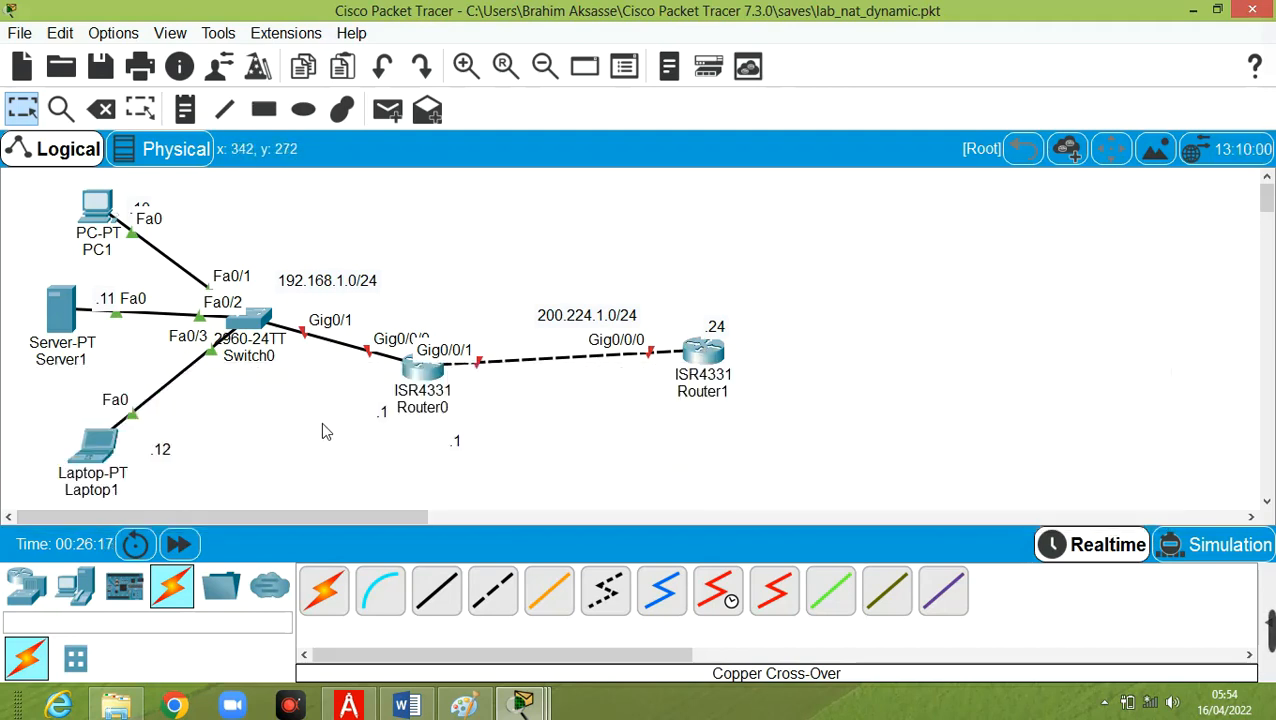
Set both the display name and the hostname of Router0 to R1.
{"action": "left_click", "coordinate": [425, 370]}
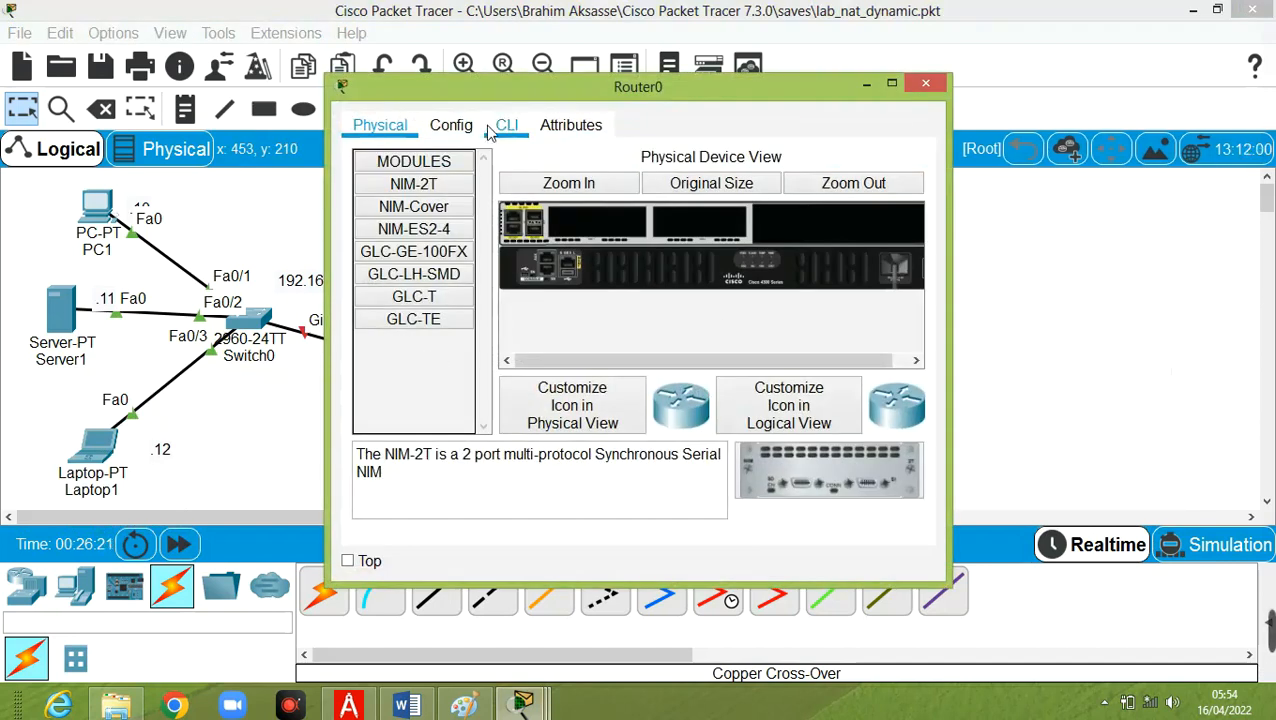
{"action": "left_click", "coordinate": [461, 131]}
{"action": "left_click_drag", "start_coordinate": [809, 225], "coordinate": [592, 211]}
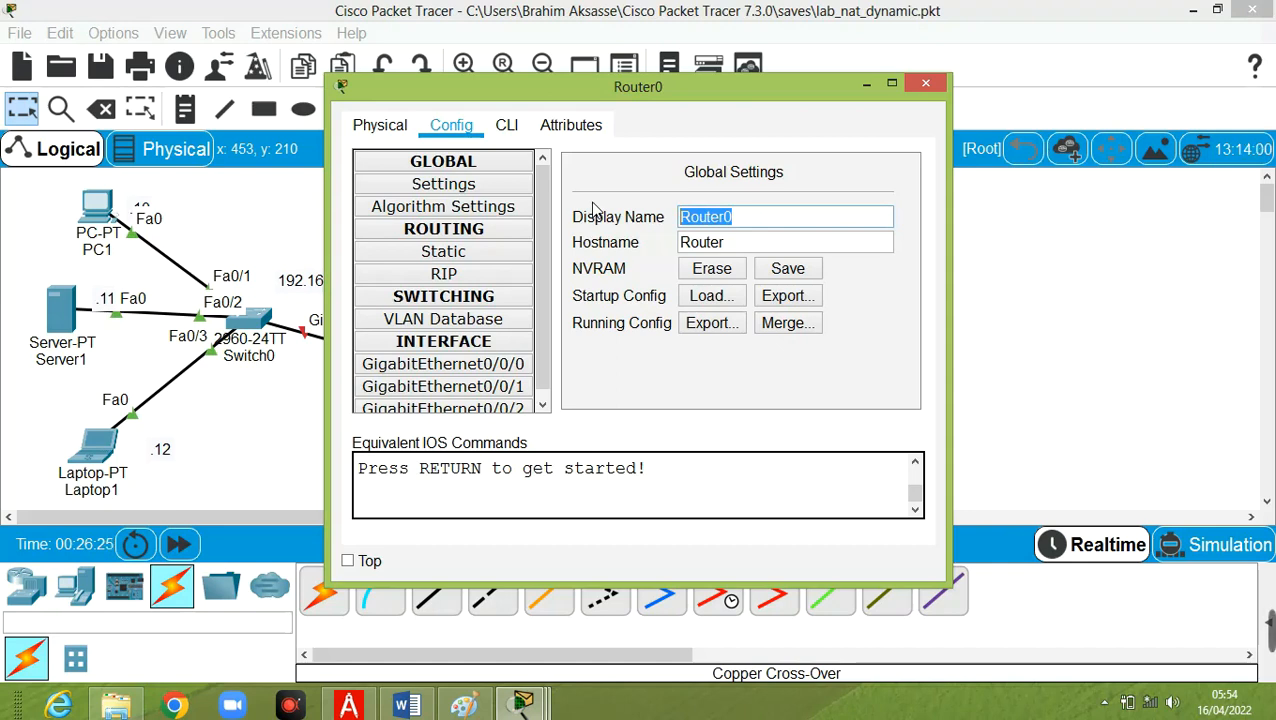
{"action": "type", "text": "1"}
{"action": "key", "text": "BackSpace"}
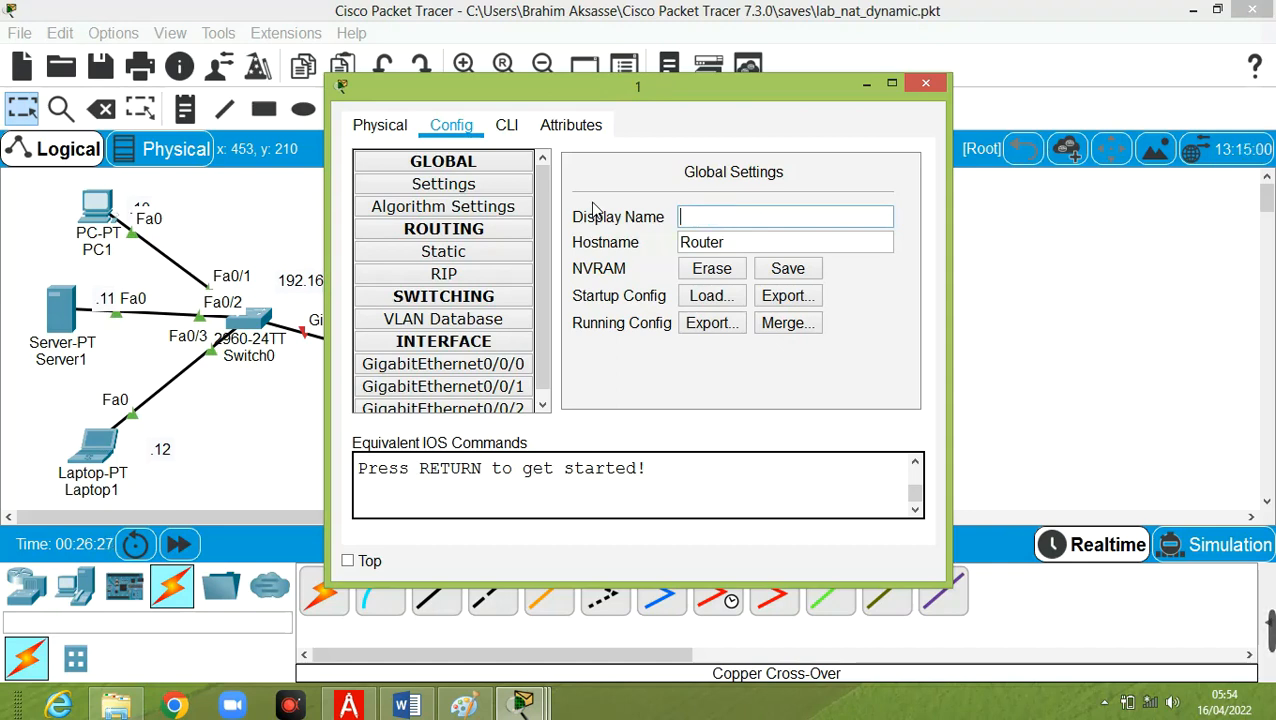
{"action": "type", "text": "R1"}
{"action": "left_click_drag", "start_coordinate": [730, 243], "coordinate": [634, 238]}
{"action": "type", "text": "R1"}
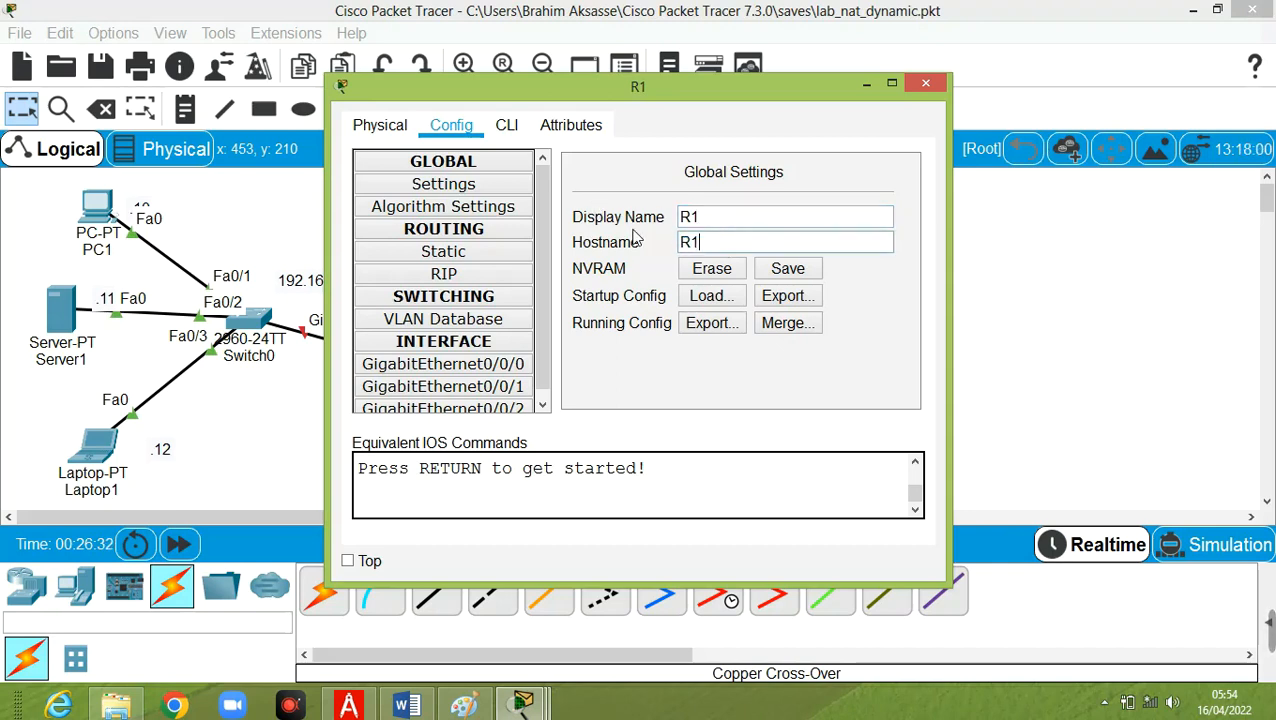
Enter configuration mode for interface g0/0/0 in R1's command line and enable the interface with no shut.
{"action": "left_click", "coordinate": [508, 125]}
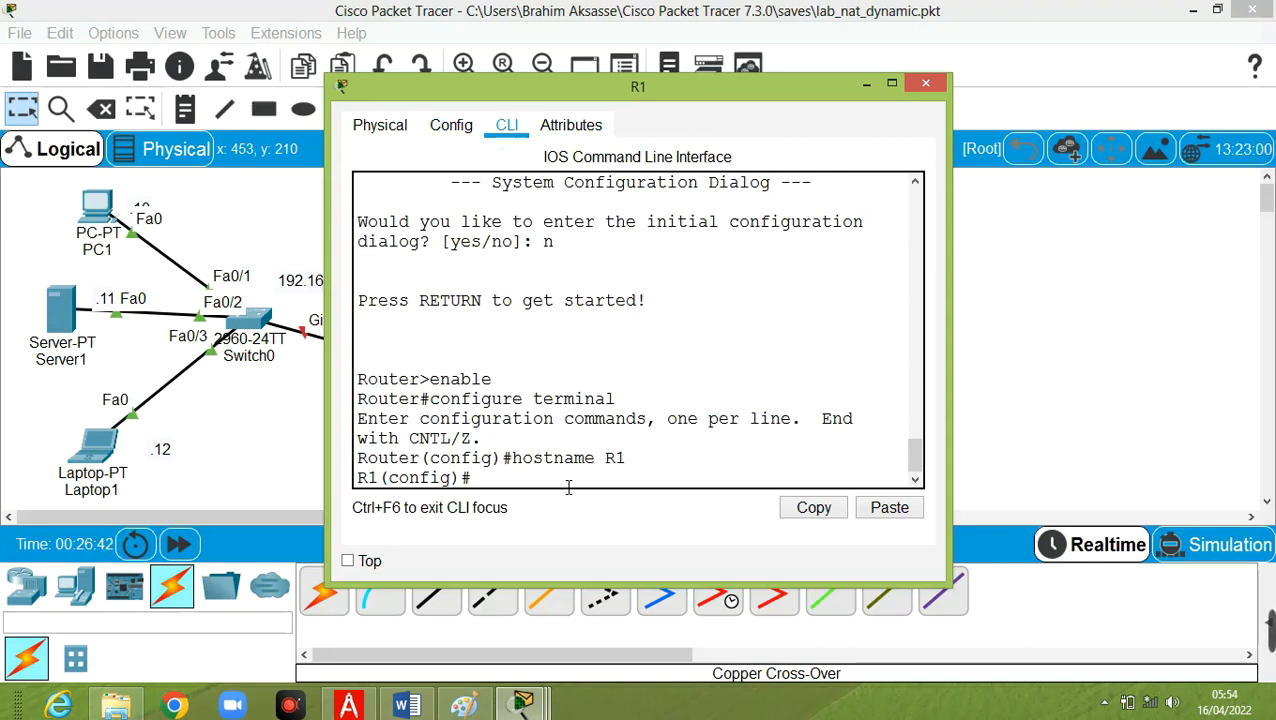
{"action": "type", "text": "nt g0/0/"}
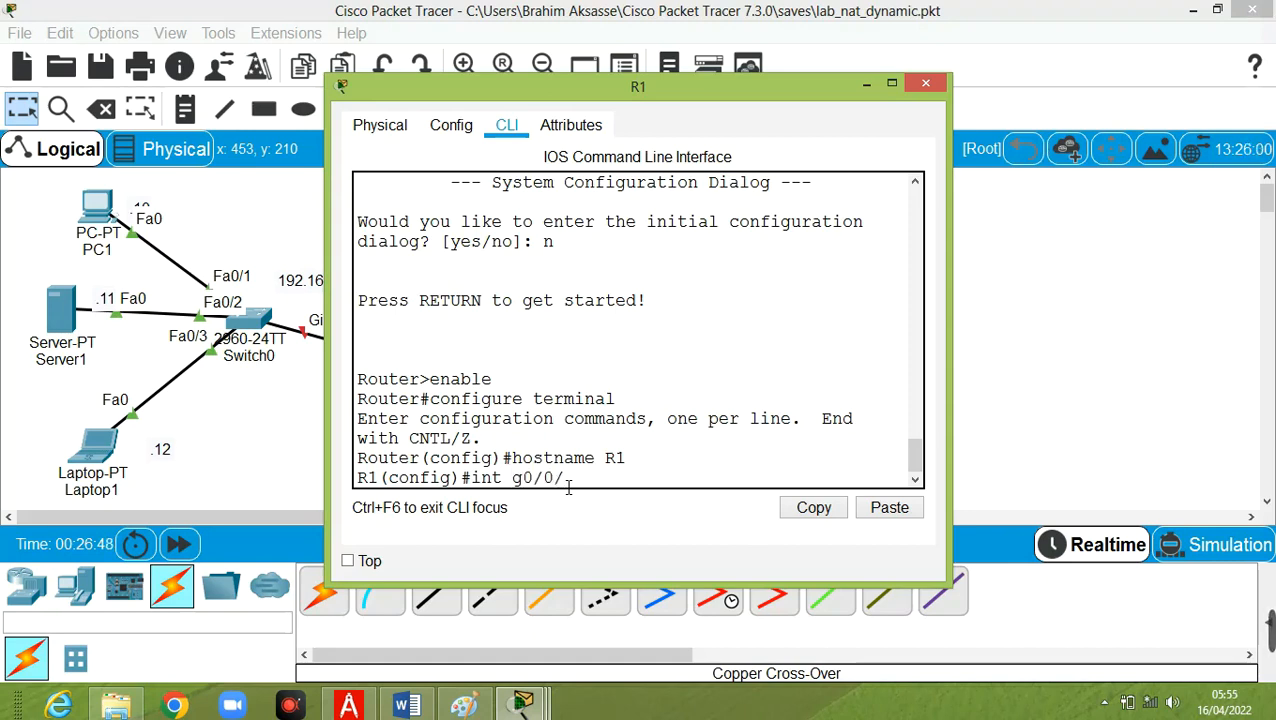
{"action": "type", "text": "0"}
{"action": "key", "text": "Return"}
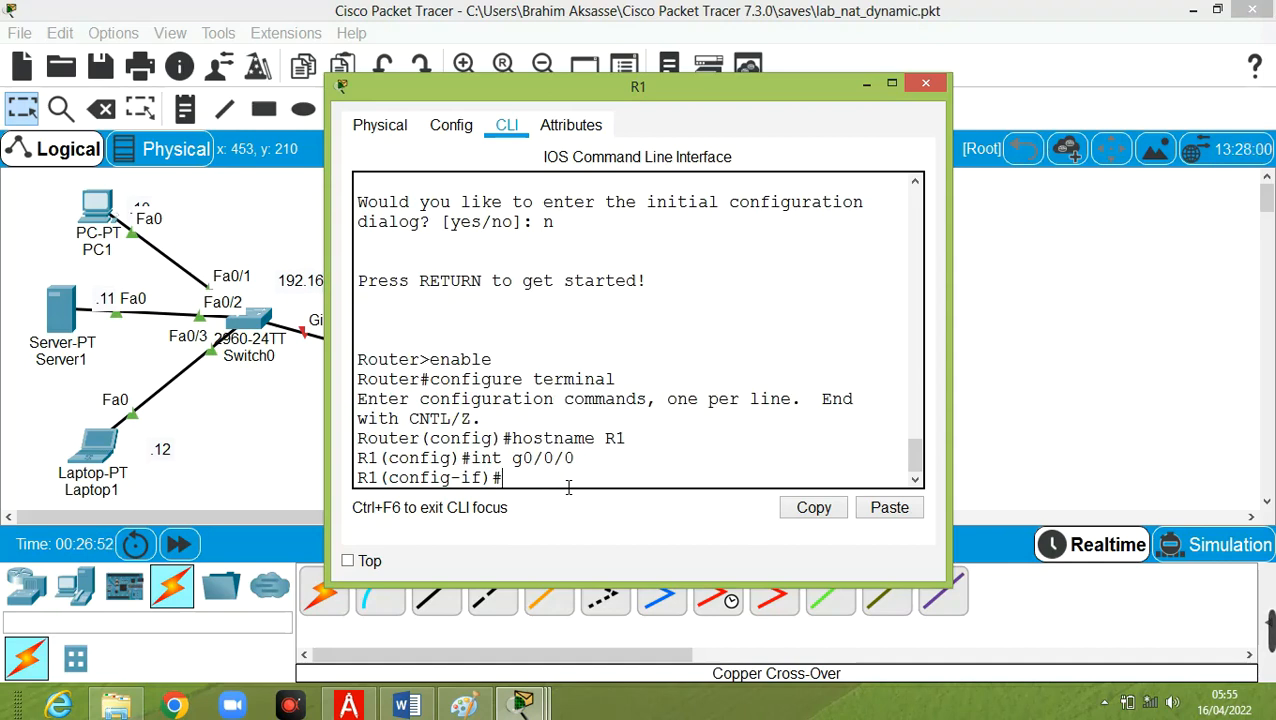
{"action": "type", "text": "no shut"}
{"action": "key", "text": "Return"}
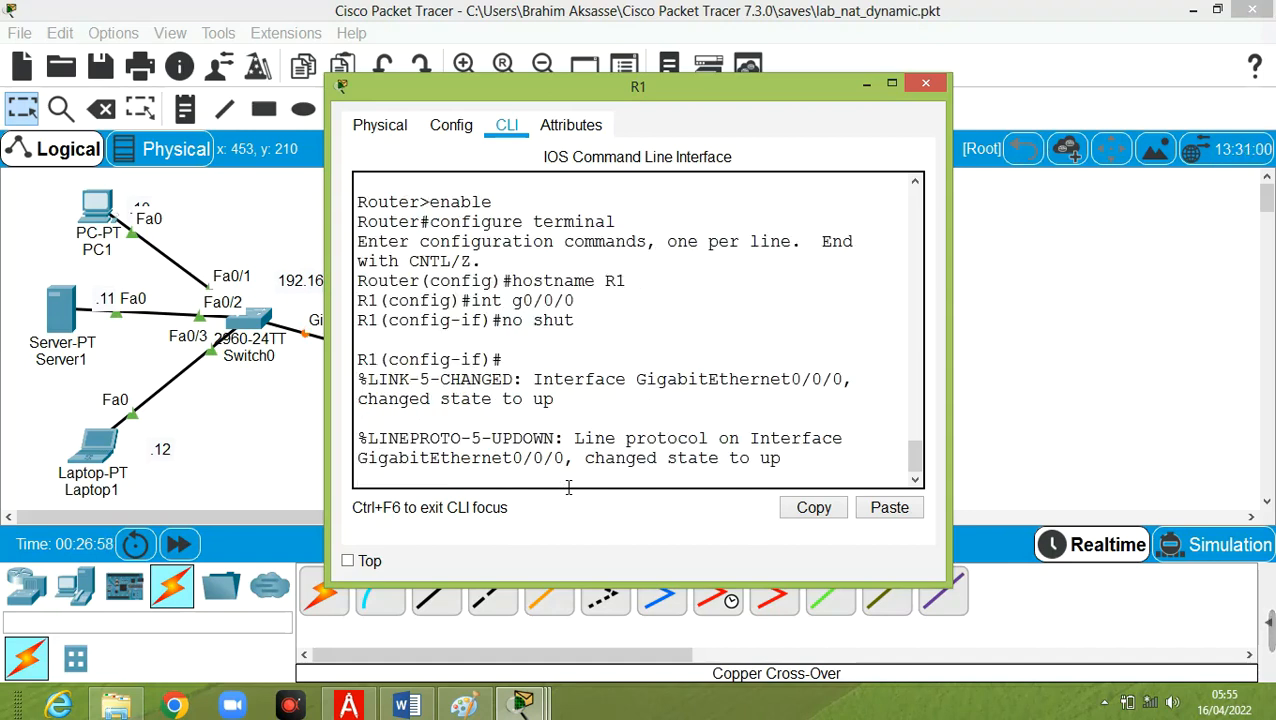
Assign IP address 192.168.1.1 with mask 255.255.255.0 to R1's interface g0/0/0.
{"action": "key", "text": "Return"}
{"action": "type", "text": "ip"}
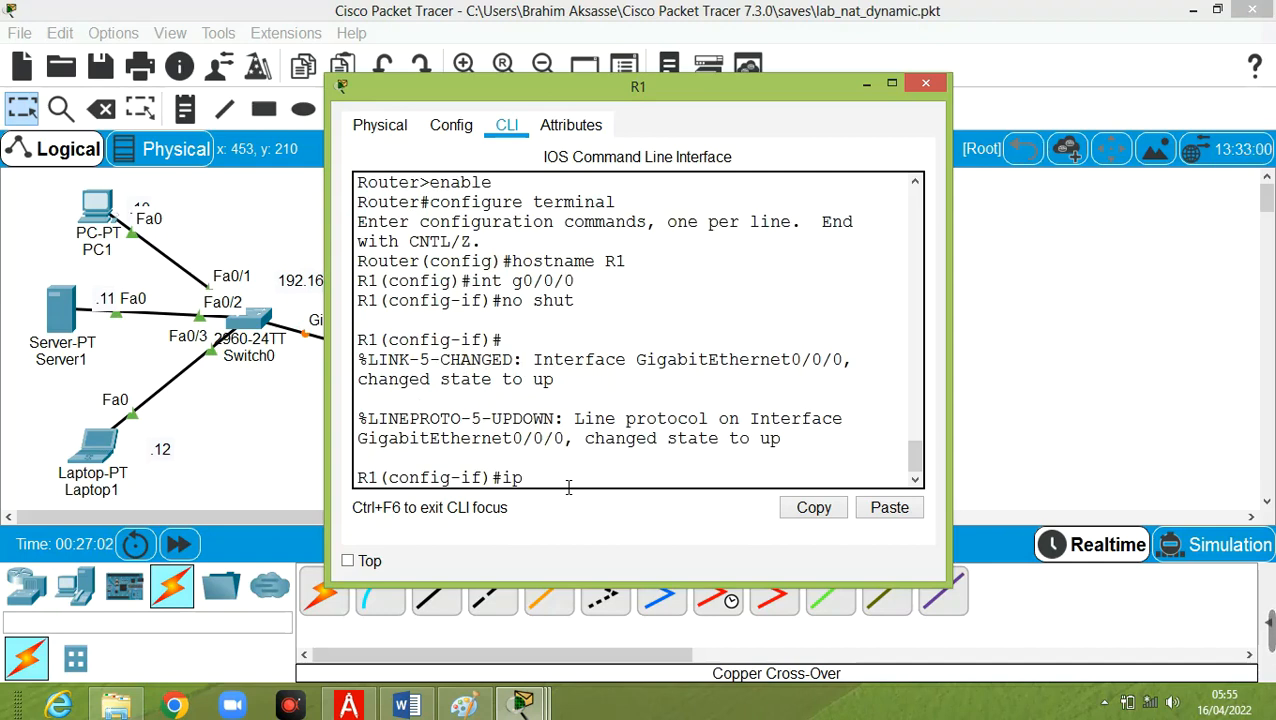
{"action": "type", "text": " add 192."}
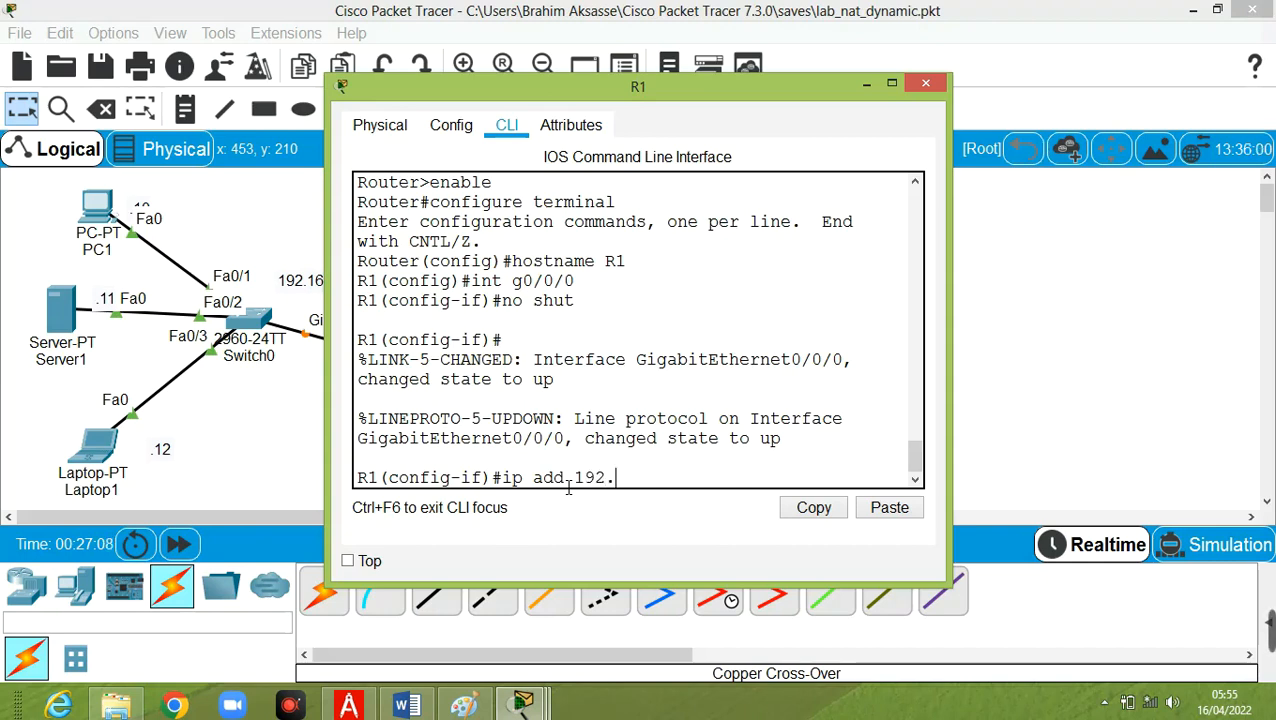
{"action": "type", "text": "168.1.1 255 "}
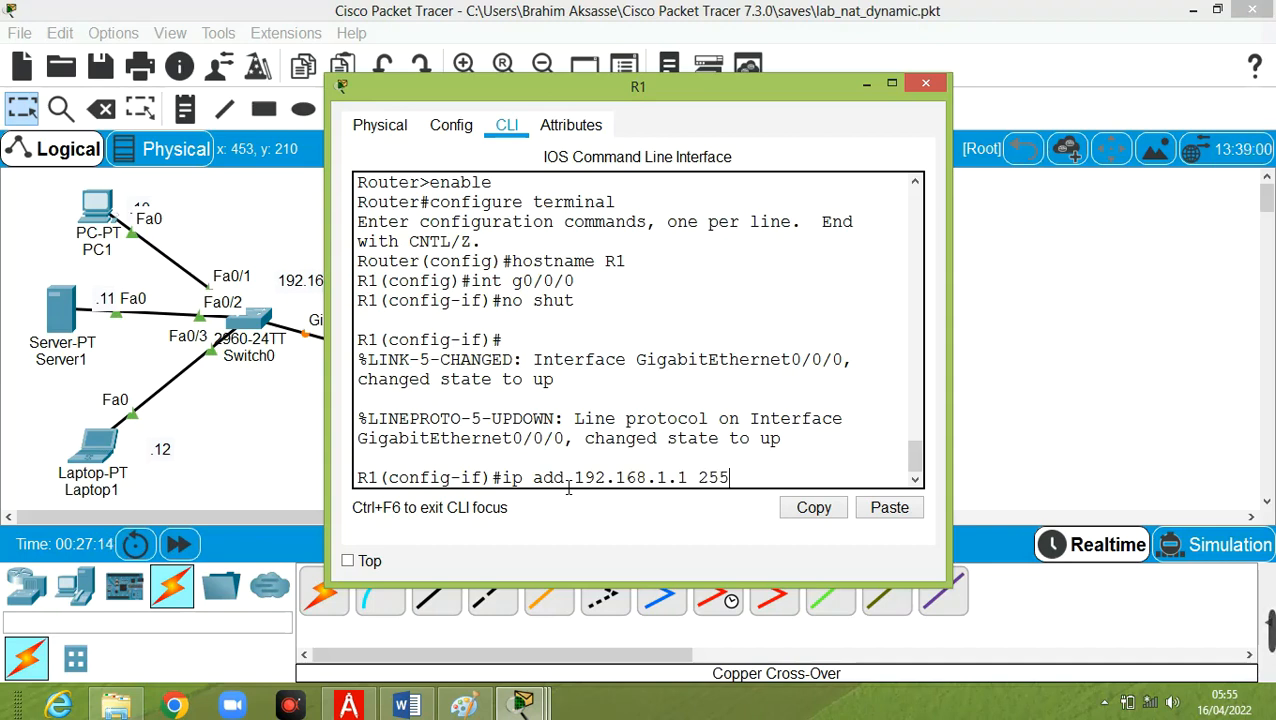
{"action": "type", "text": "255.255"}
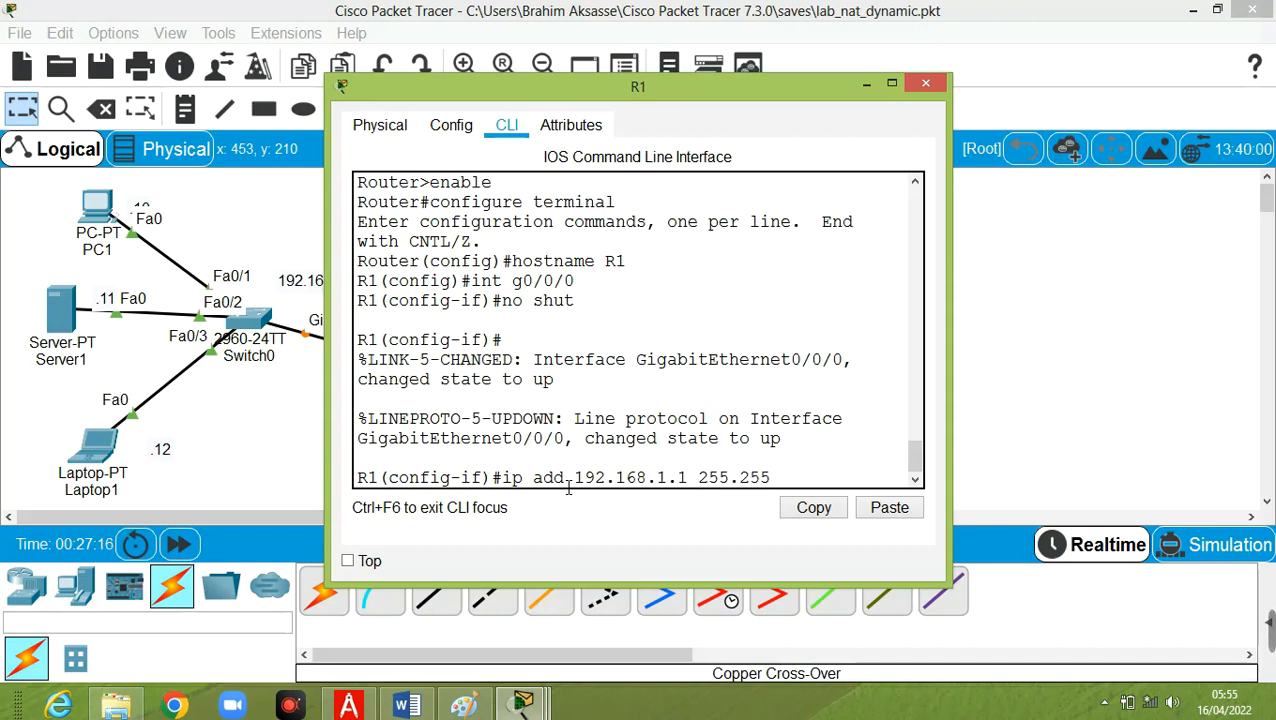
{"action": "type", "text": ".0"}
{"action": "key", "text": "Return"}
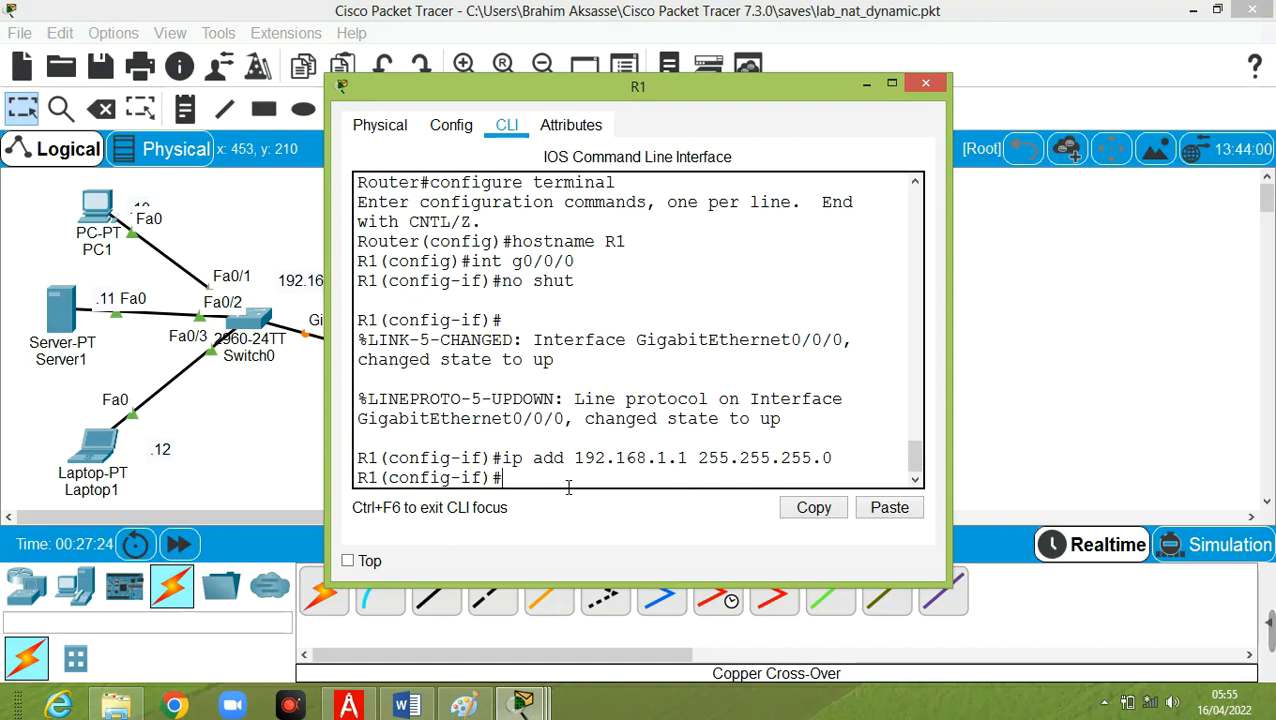
Mark R1's interface g0/0/0 as the NAT inside interface with ip nat inside.
{"action": "type", "text": "ip nat"}
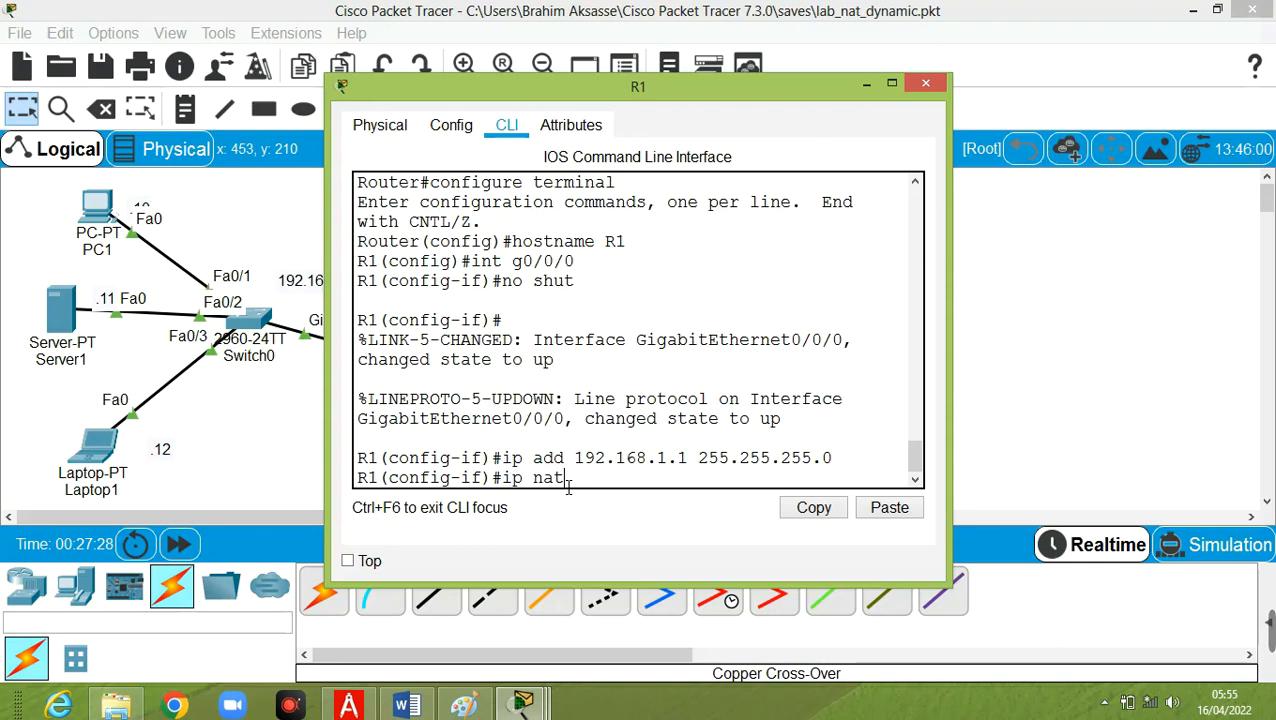
{"action": "type", "text": " inside"}
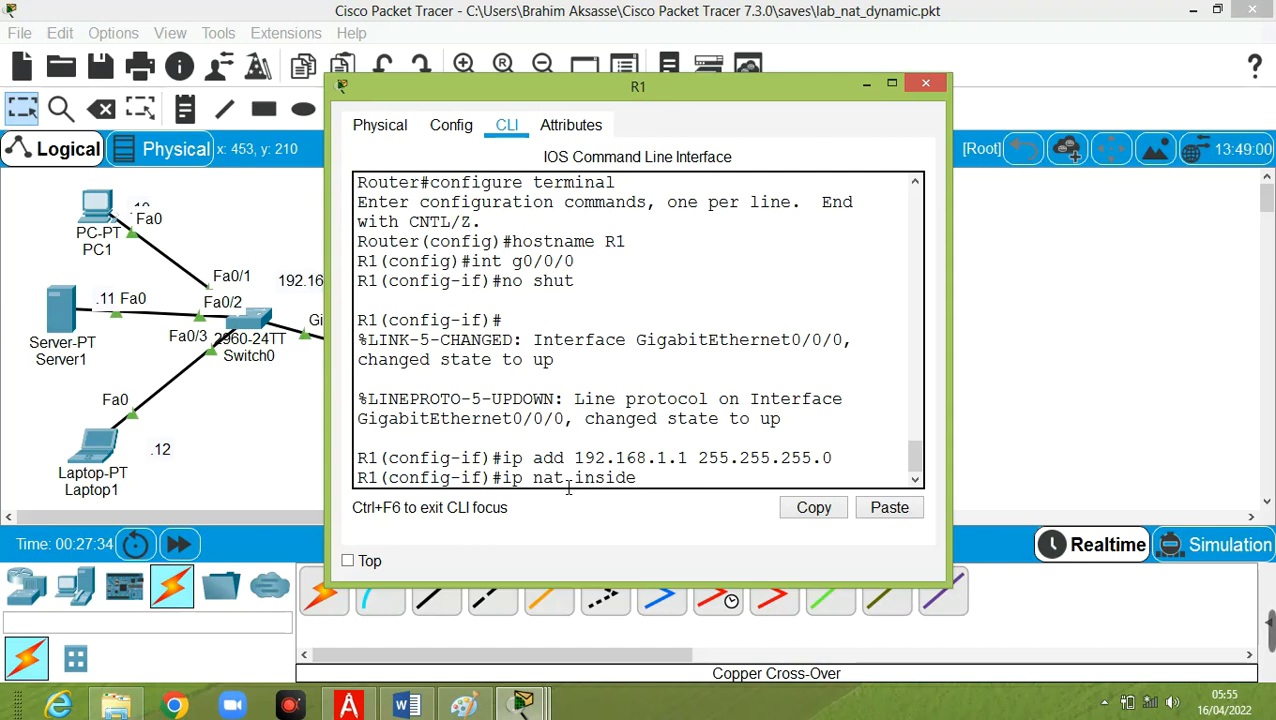
{"action": "key", "text": "Return"}
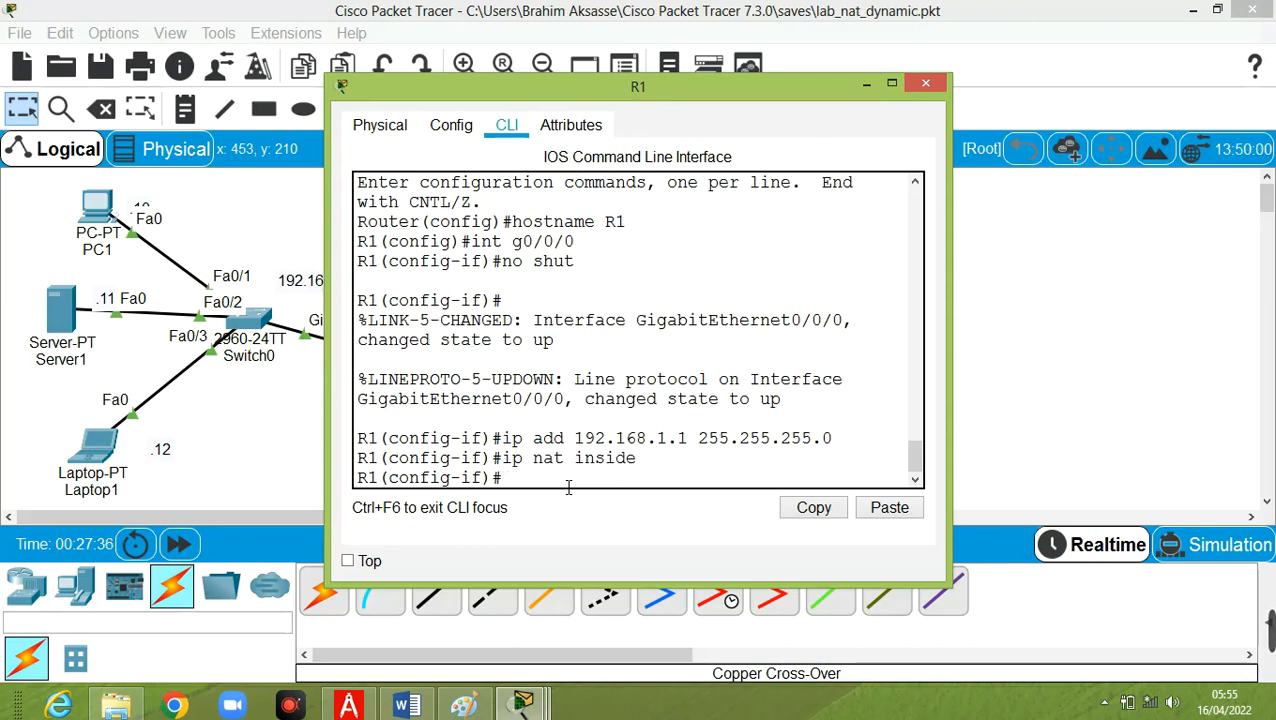
Switch to configuring R1's interface g0/0/1 and enable it with no shut.
{"action": "key", "text": "Up"}
{"action": "key", "text": "Up"}
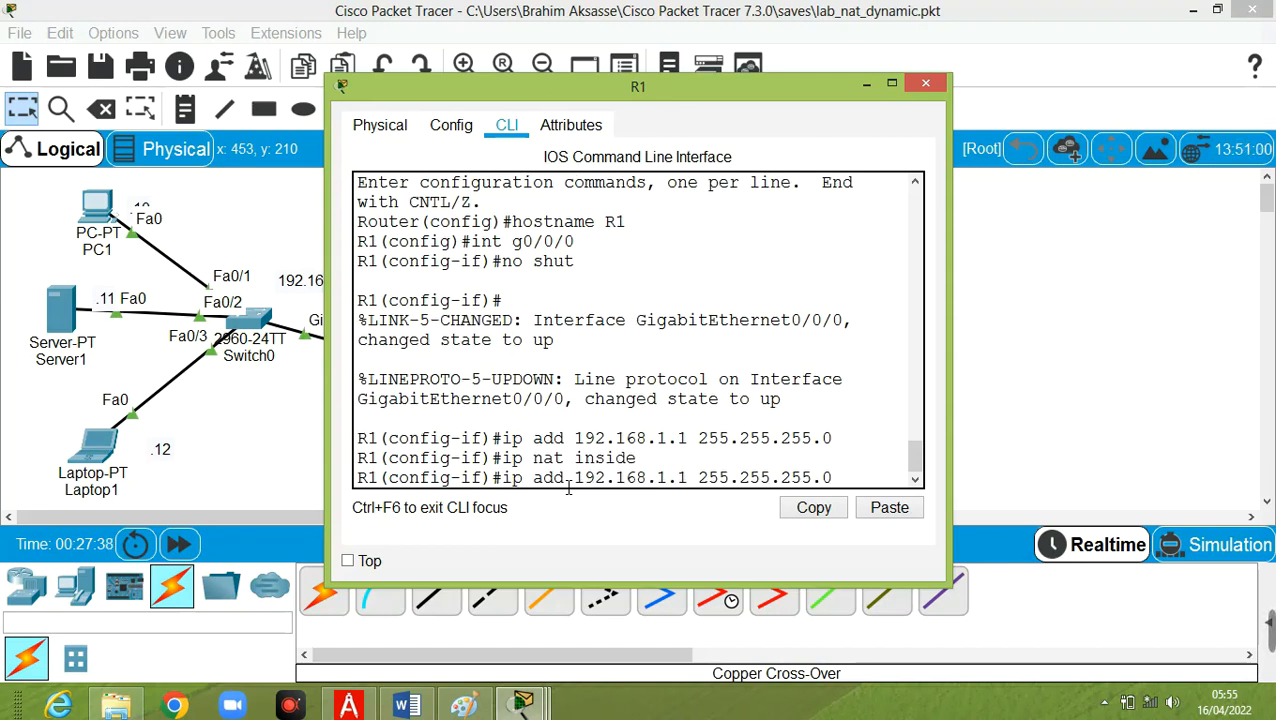
{"action": "key", "text": "Up"}
{"action": "key", "text": "Up"}
{"action": "key", "text": "BackSpace"}
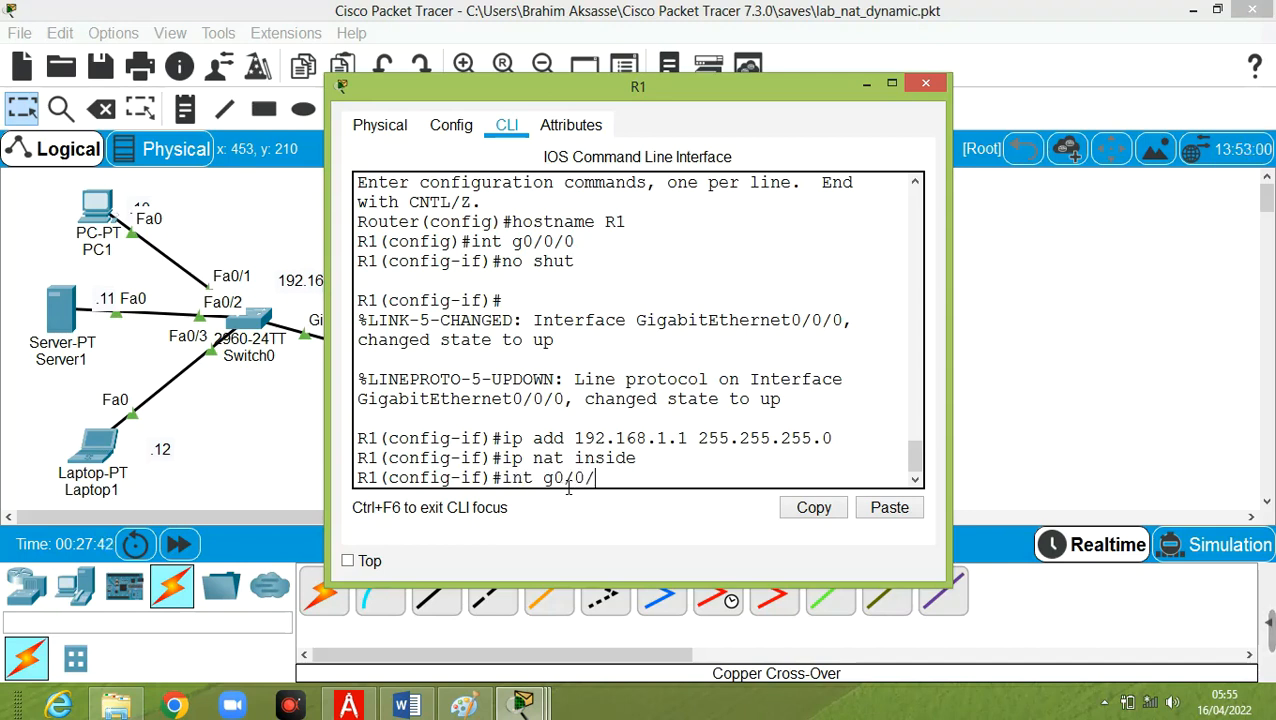
{"action": "type", "text": "1"}
{"action": "key", "text": "Return"}
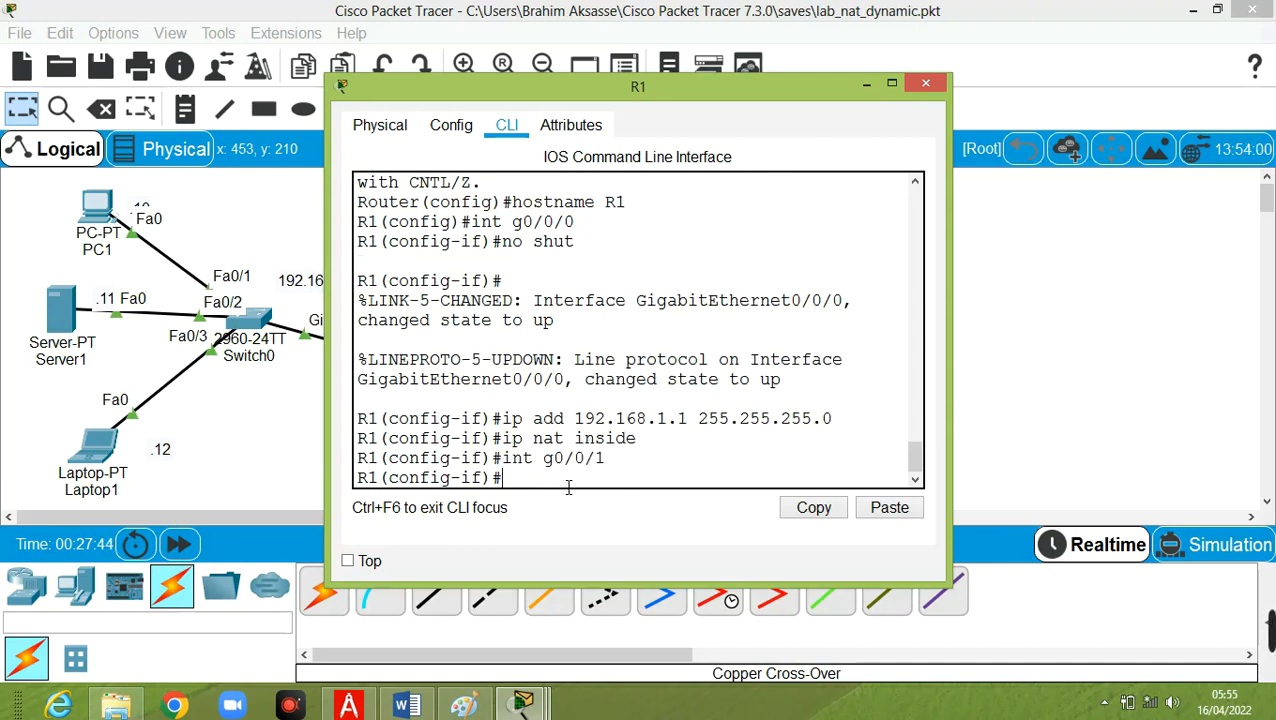
{"action": "key", "text": "Up"}
{"action": "key", "text": "Up"}
{"action": "key", "text": "Up"}
{"action": "key", "text": "Up"}
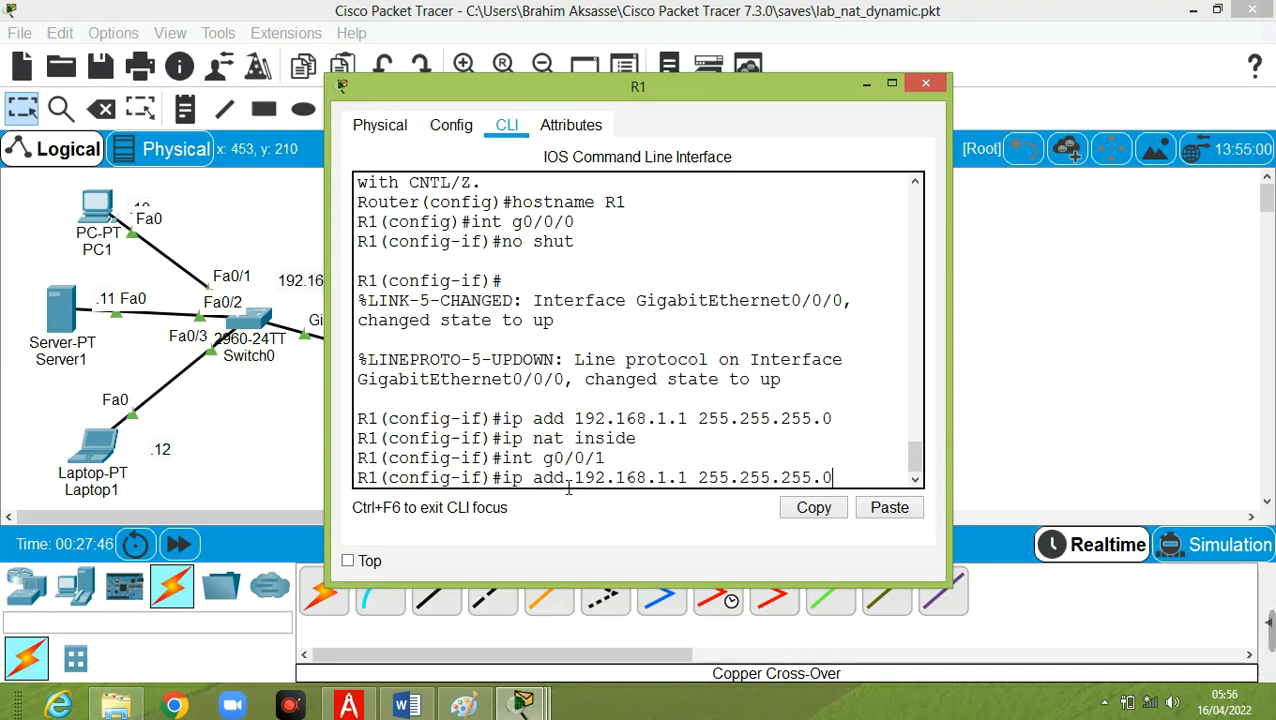
{"action": "key", "text": "Return"}
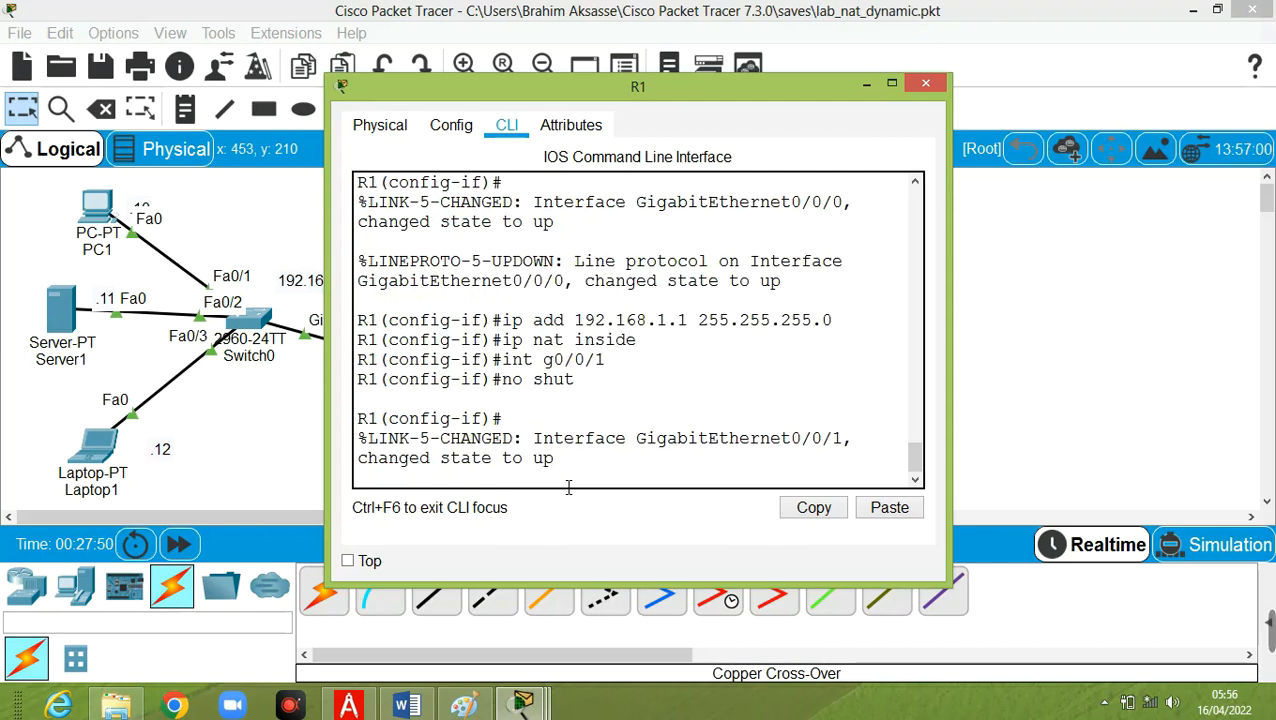
Assign IP address 200.224.1.1 with mask 255.255.255.0 to R1's interface g0/0/1.
{"action": "key", "text": "Return"}
{"action": "key", "text": "Up"}
{"action": "key", "text": "Up"}
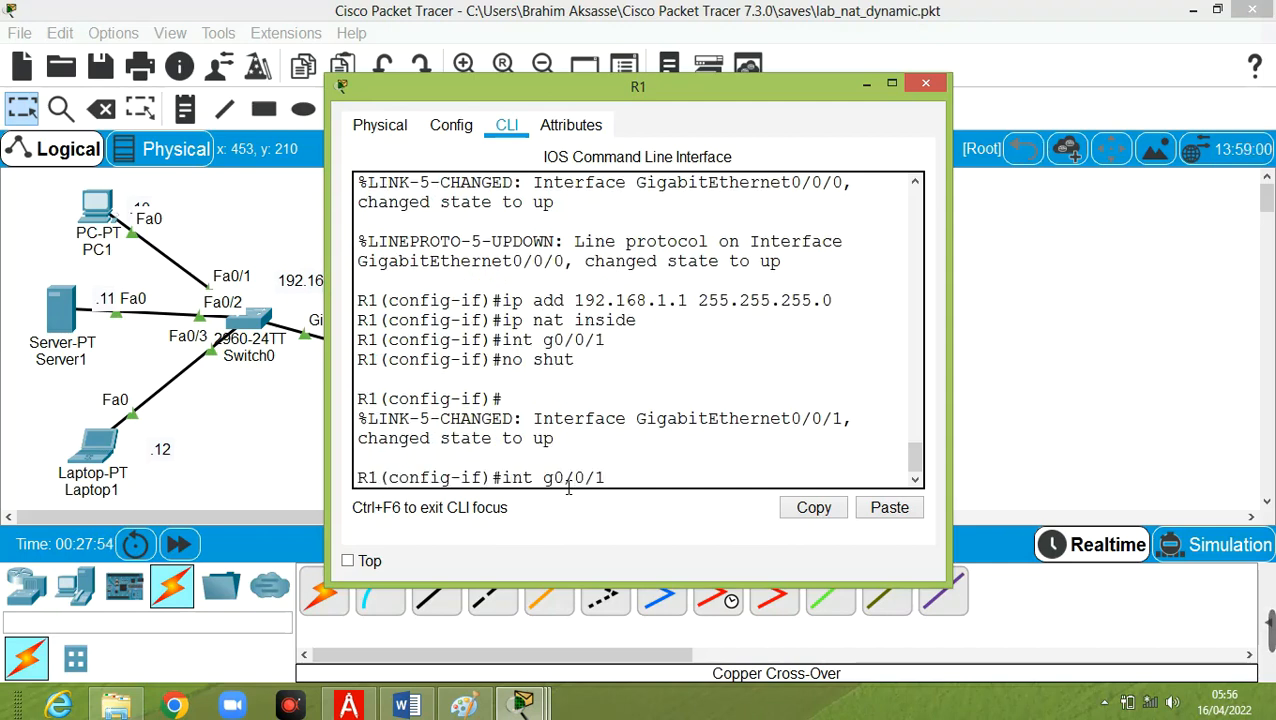
{"action": "key", "text": "Up"}
{"action": "key", "text": "Up"}
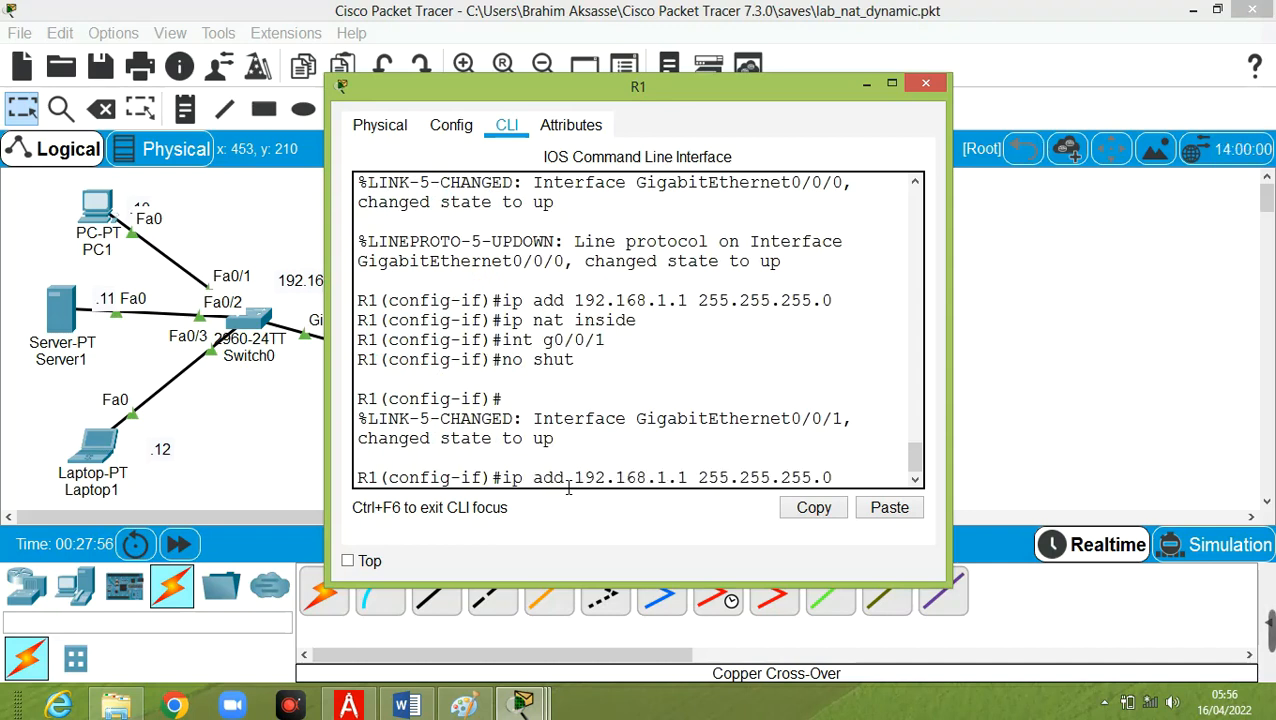
{"action": "key", "text": "Left"}
{"action": "key", "text": "Left"}
{"action": "key", "text": "Left"}
{"action": "key", "text": "Left"}
{"action": "key", "text": "Left"}
{"action": "key", "text": "Left"}
{"action": "key", "text": "Left"}
{"action": "key", "text": "Left"}
{"action": "key", "text": "Left"}
{"action": "key", "text": "Left"}
{"action": "key", "text": "Left"}
{"action": "key", "text": "Left"}
{"action": "key", "text": "Left"}
{"action": "key", "text": "Left"}
{"action": "key", "text": "Left"}
{"action": "key", "text": "Left"}
{"action": "key", "text": "Left"}
{"action": "key", "text": "BackSpace"}
{"action": "key", "text": "BackSpace"}
{"action": "key", "text": "BackSpace"}
{"action": "key", "text": "BackSpace"}
{"action": "key", "text": "BackSpace"}
{"action": "key", "text": "BackSpace"}
{"action": "key", "text": "BackSpace"}
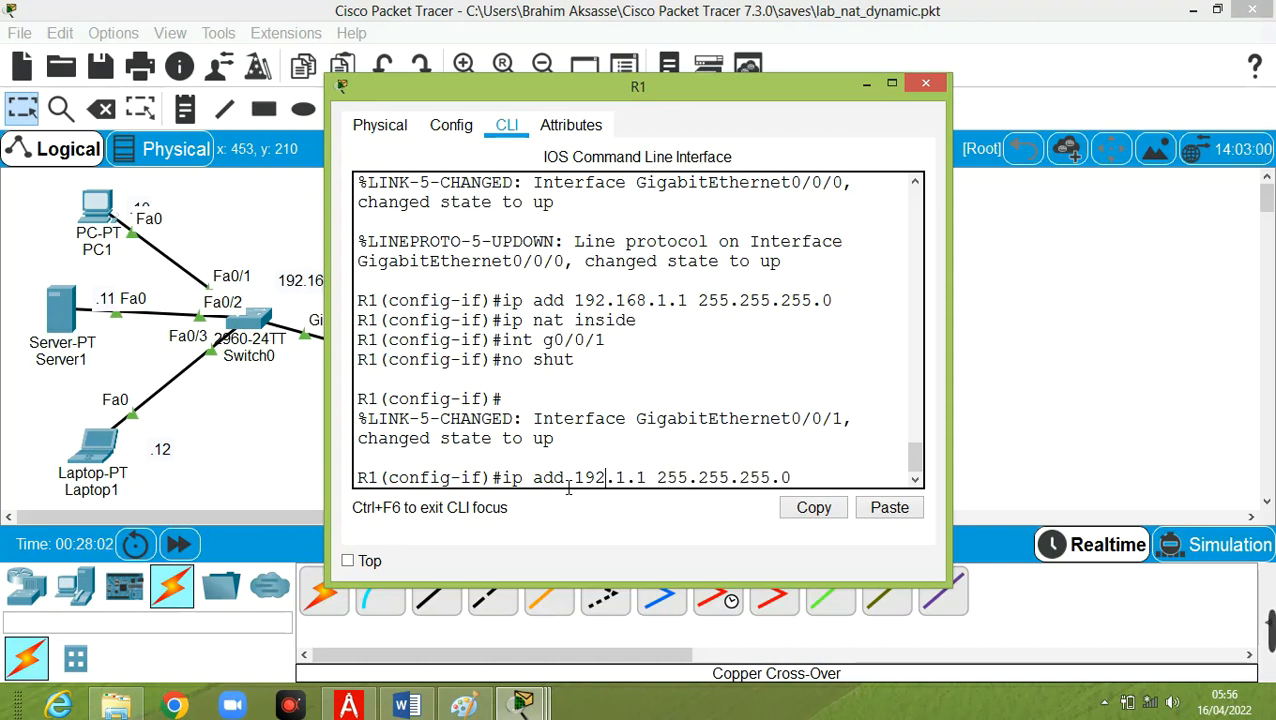
{"action": "type", "text": "200.224"}
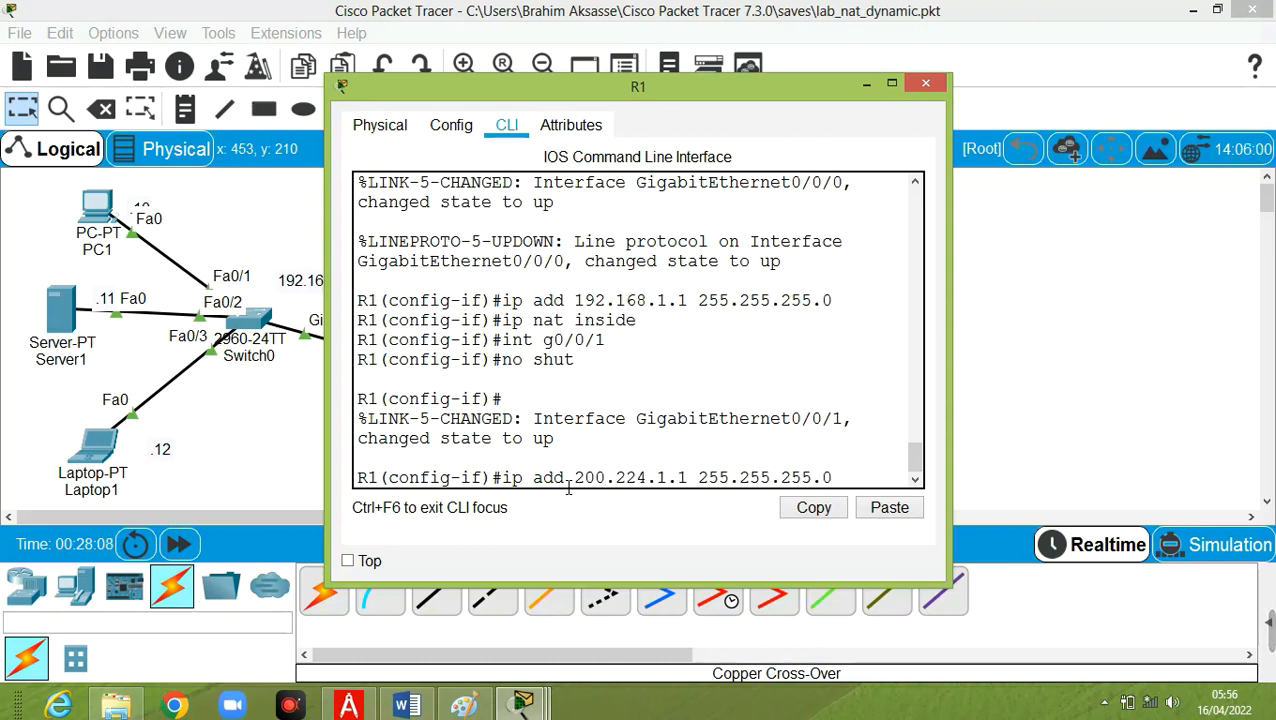
{"action": "key", "text": "Return"}
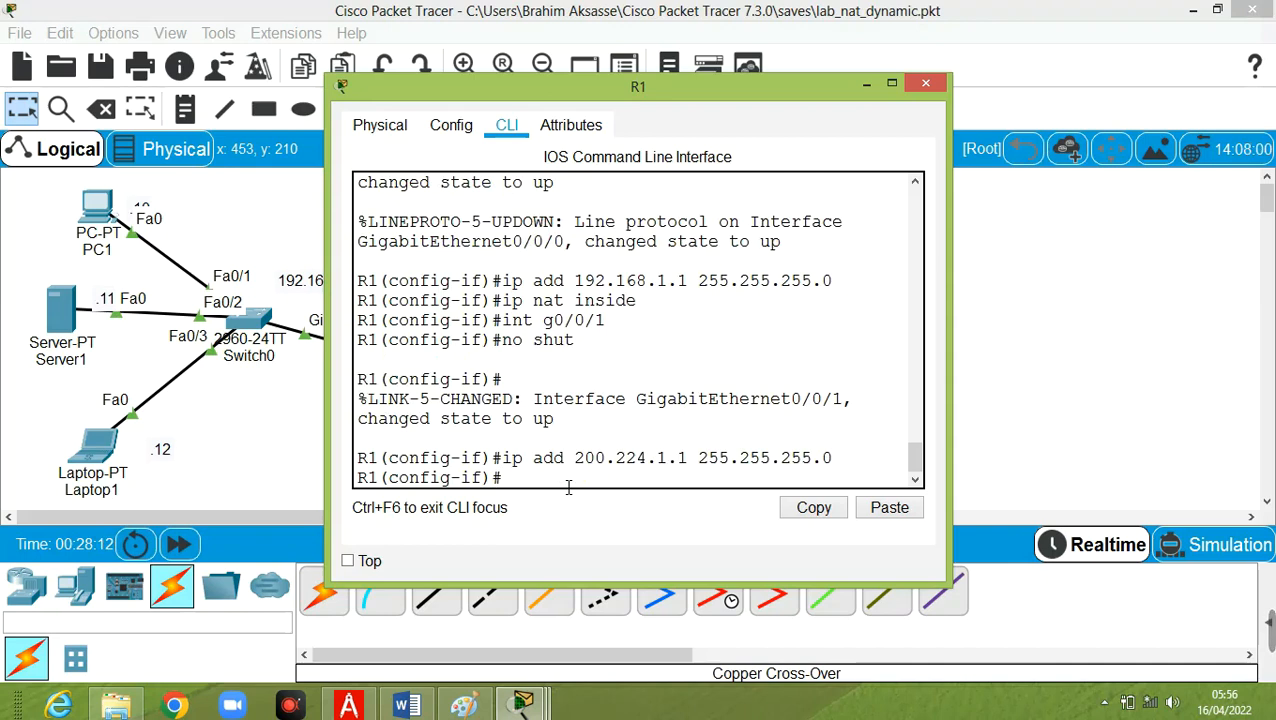
Mark R1's interface g0/0/1 as the NAT outside interface with ip nat outside.
{"action": "key", "text": "Up"}
{"action": "key", "text": "Up"}
{"action": "key", "text": "Up"}
{"action": "key", "text": "Up"}
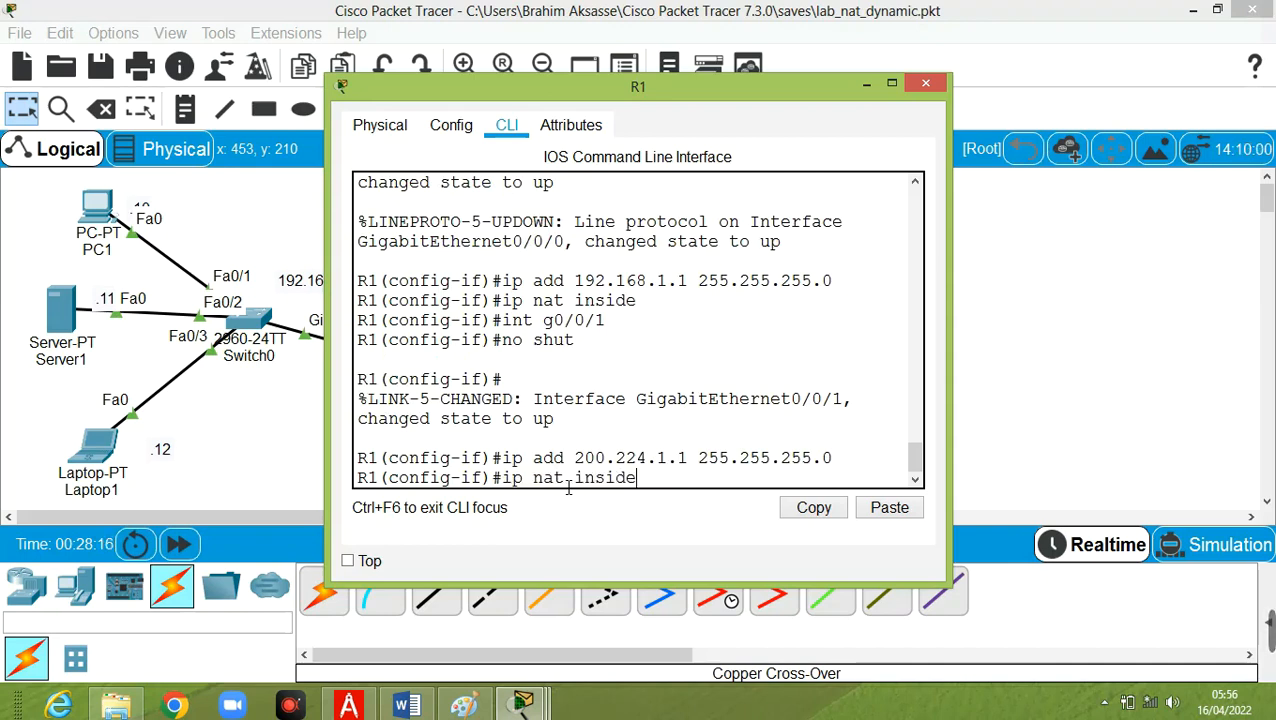
{"action": "key", "text": "BackSpace"}
{"action": "key", "text": "BackSpace"}
{"action": "key", "text": "BackSpace"}
{"action": "key", "text": "BackSpace"}
{"action": "key", "text": "BackSpace"}
{"action": "key", "text": "BackSpace"}
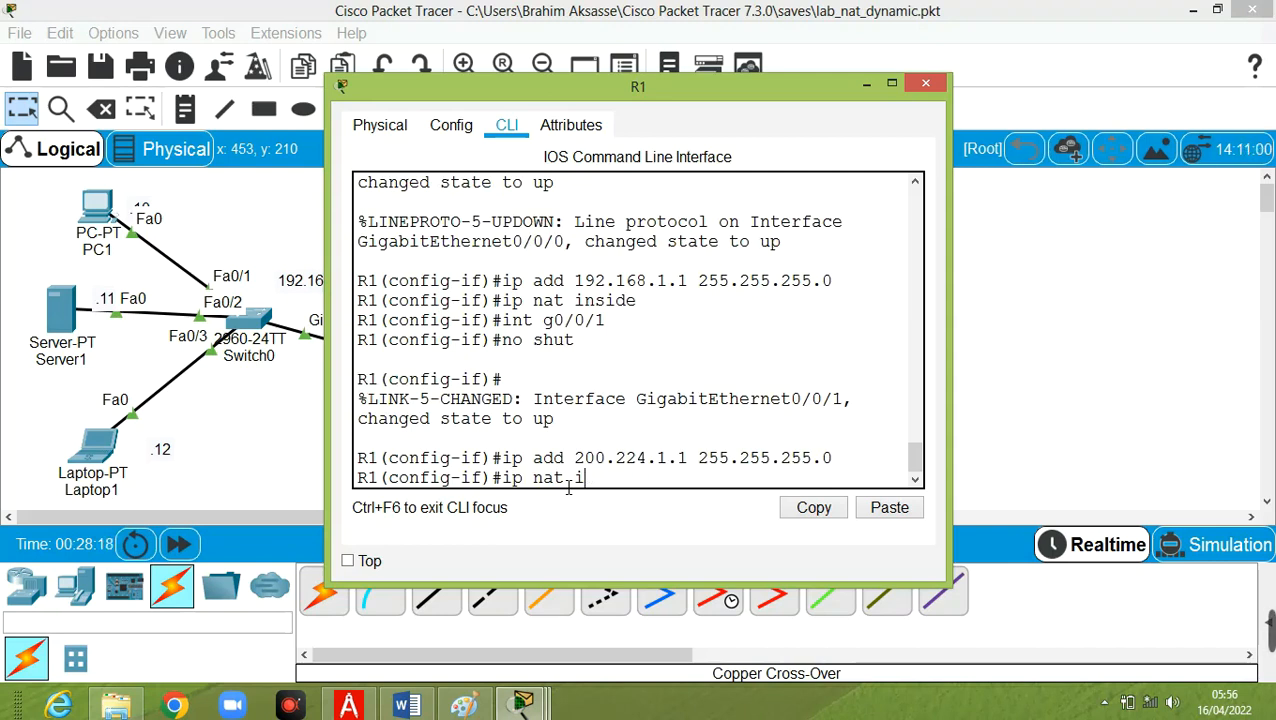
{"action": "type", "text": "out"}
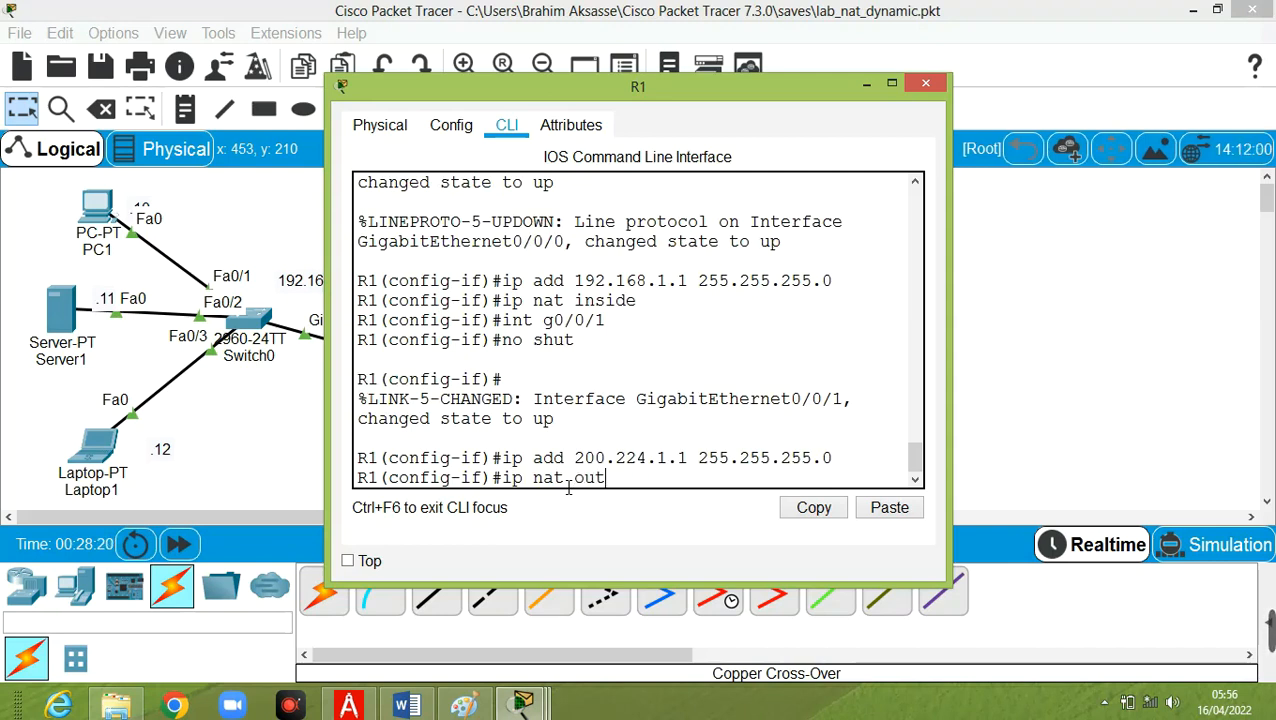
{"action": "type", "text": "side"}
{"action": "key", "text": "Return"}
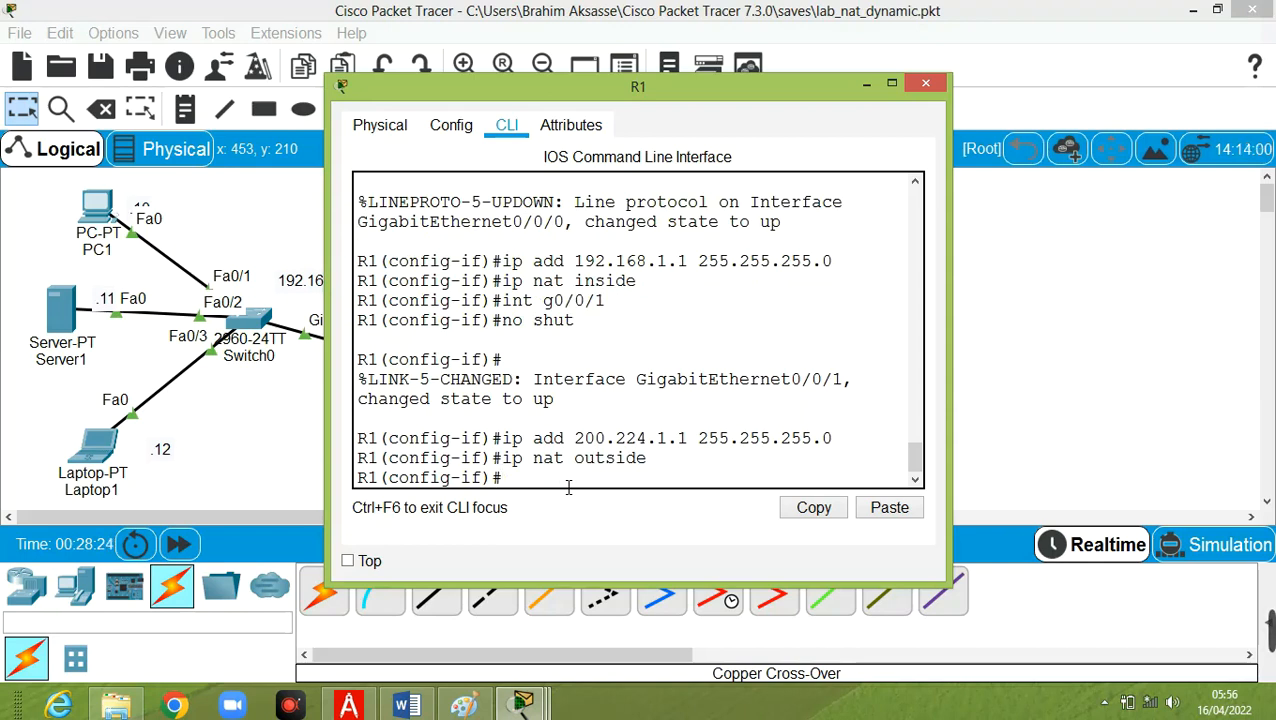
Check R1's interface addresses and status with do show ip interface brief, and examine the R1–Router1 link in the topology.
{"action": "type", "text": "do"}
{"action": "left_click", "coordinate": [865, 84]}
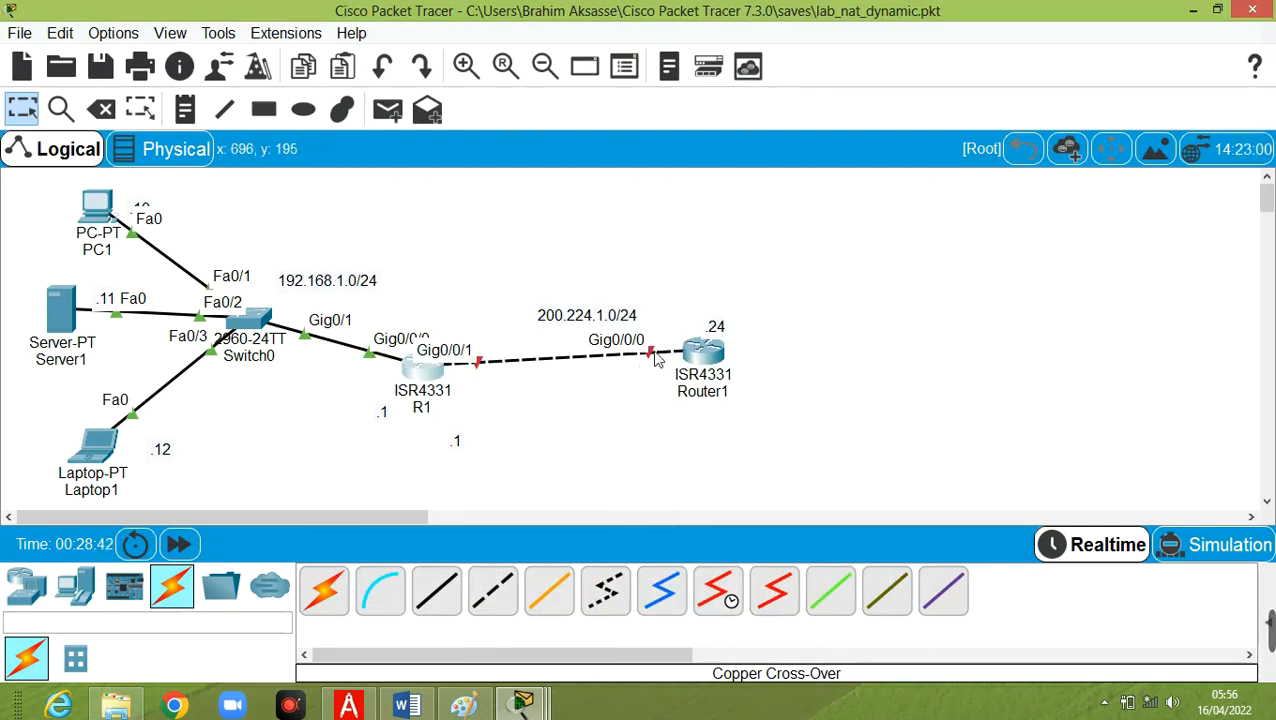
{"action": "left_click", "coordinate": [422, 370]}
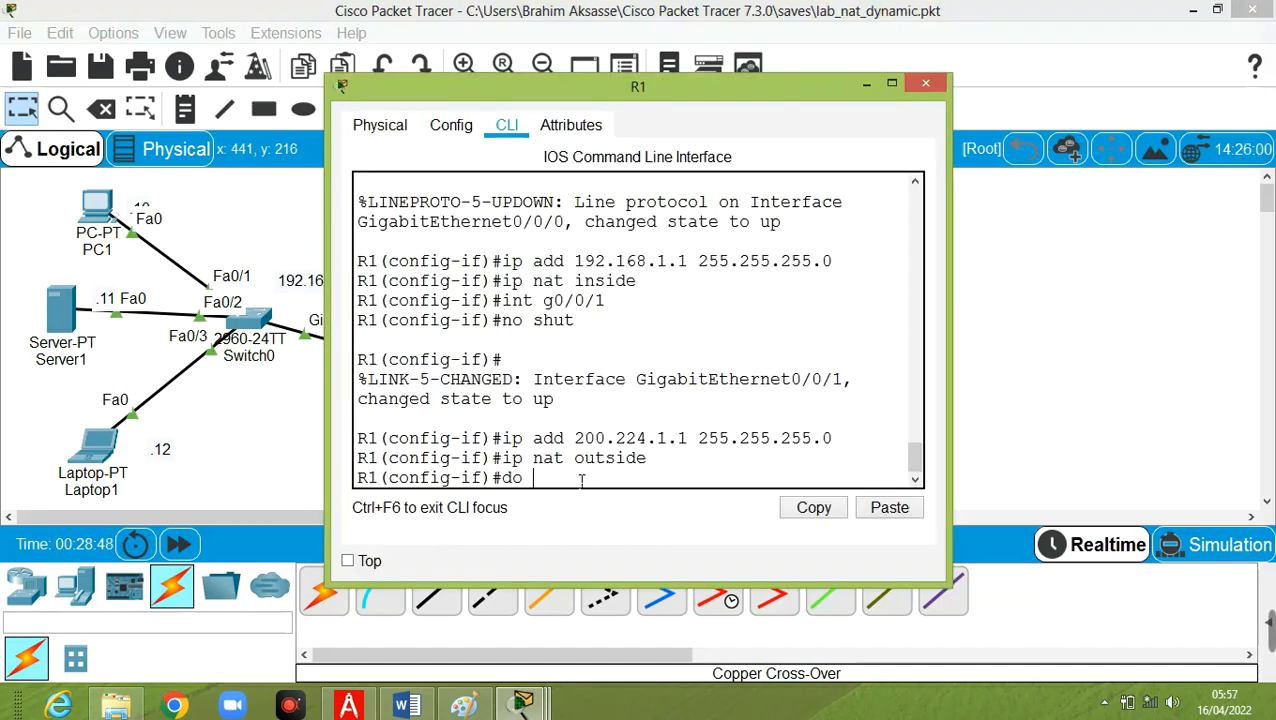
{"action": "type", "text": "do sho"}
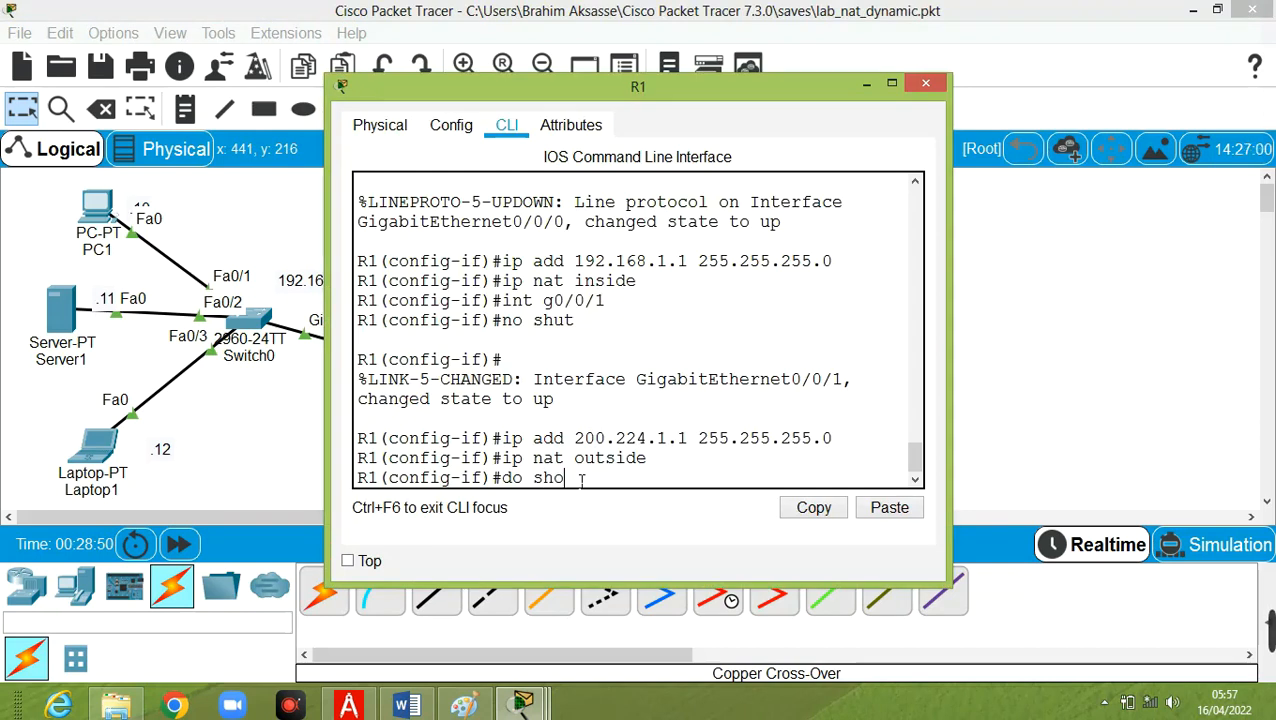
{"action": "type", "text": "w ip i"}
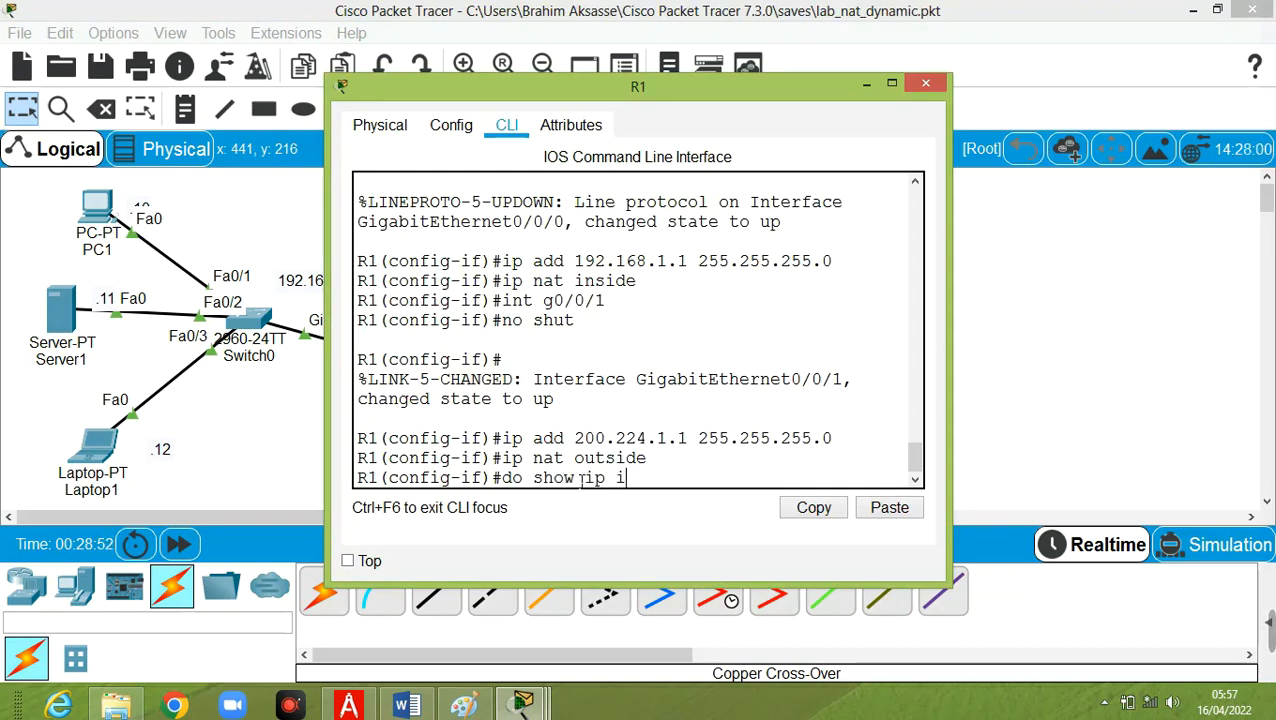
{"action": "type", "text": "nterface "}
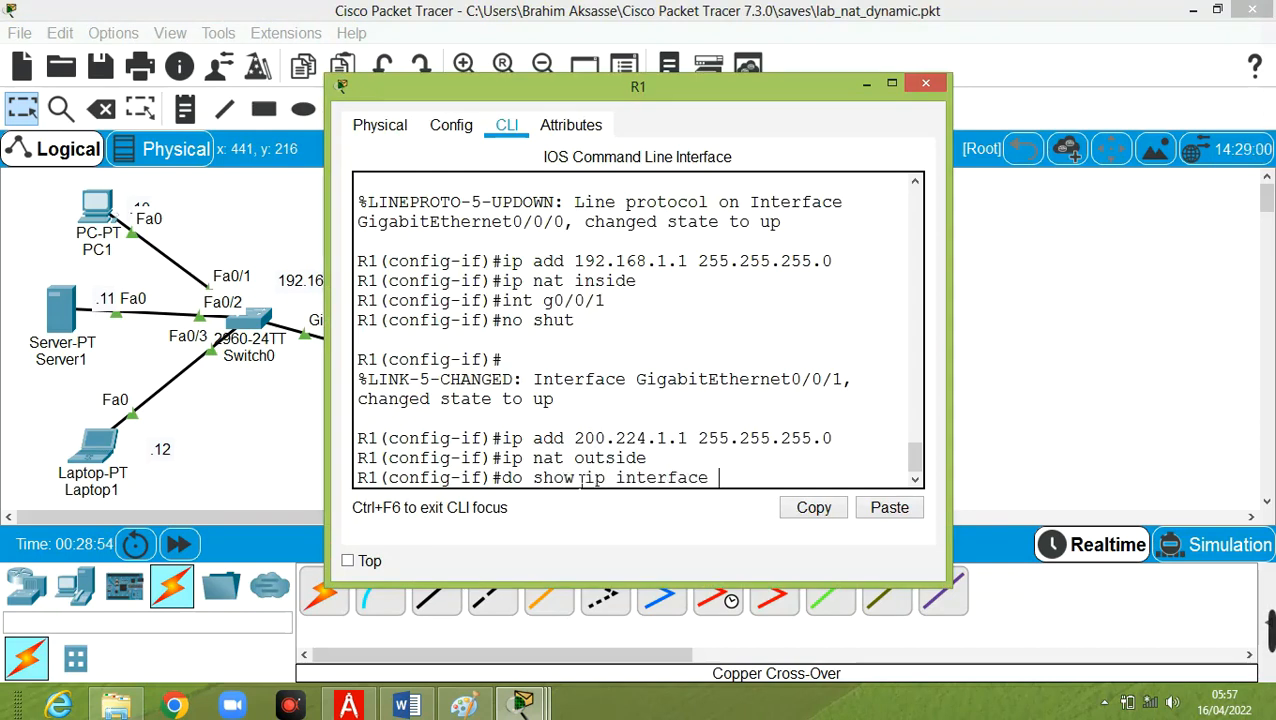
{"action": "type", "text": "brief"}
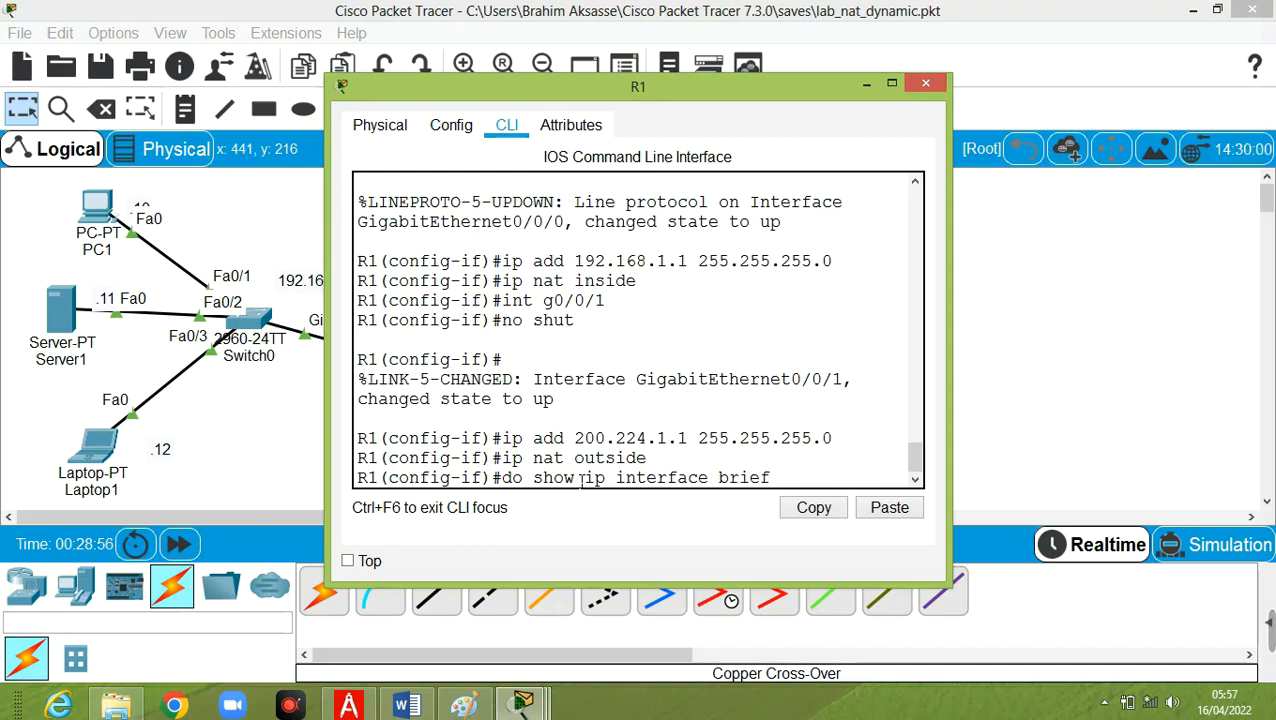
{"action": "key", "text": "Return"}
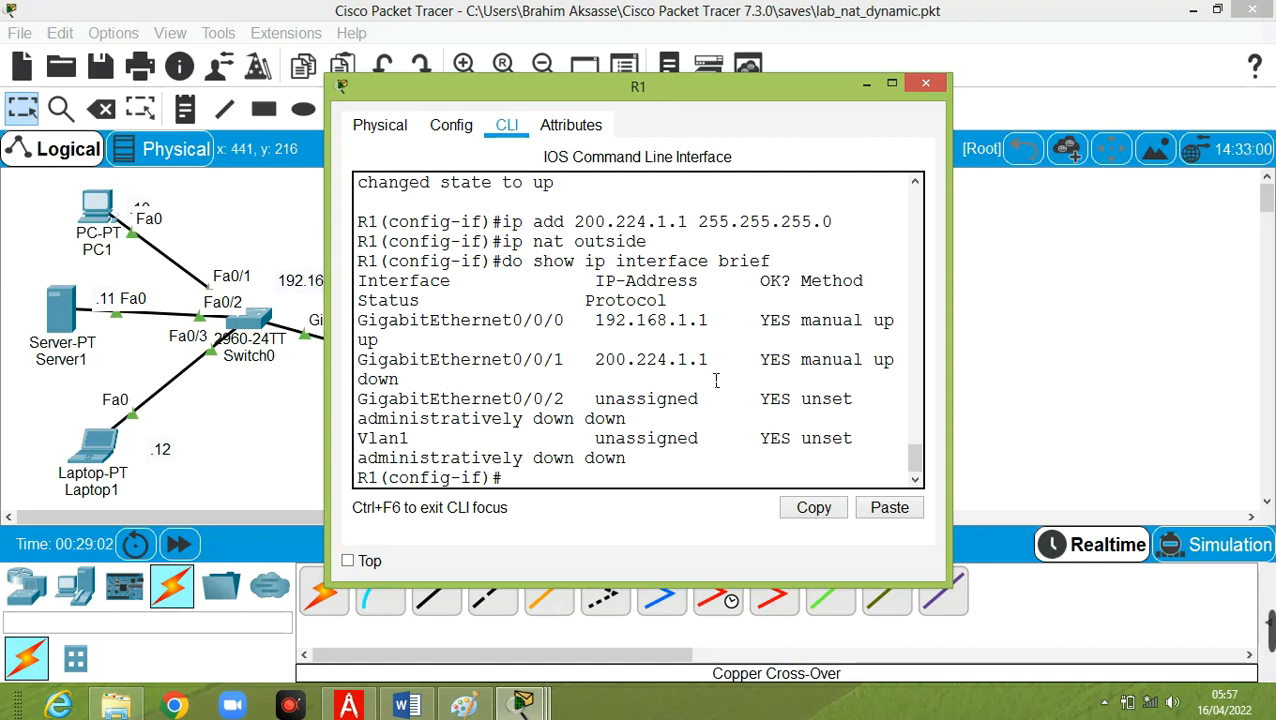
{"action": "left_click", "coordinate": [866, 84]}
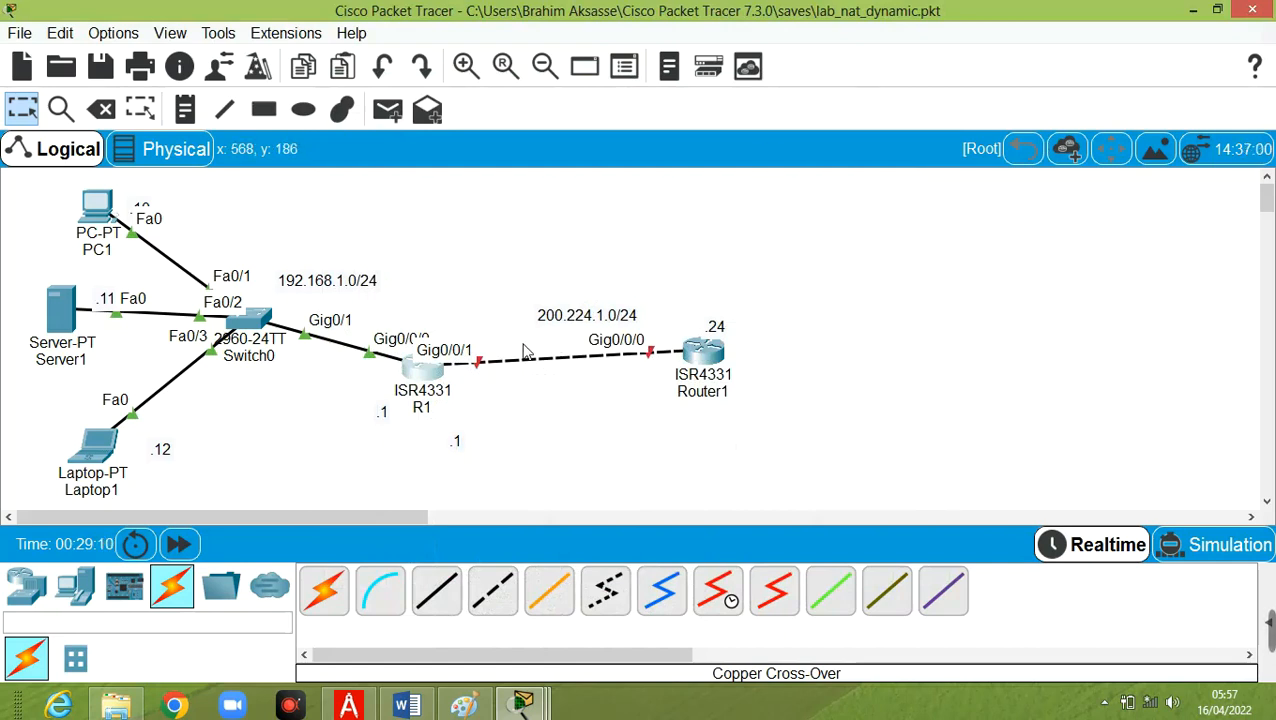
{"action": "left_click", "coordinate": [410, 375]}
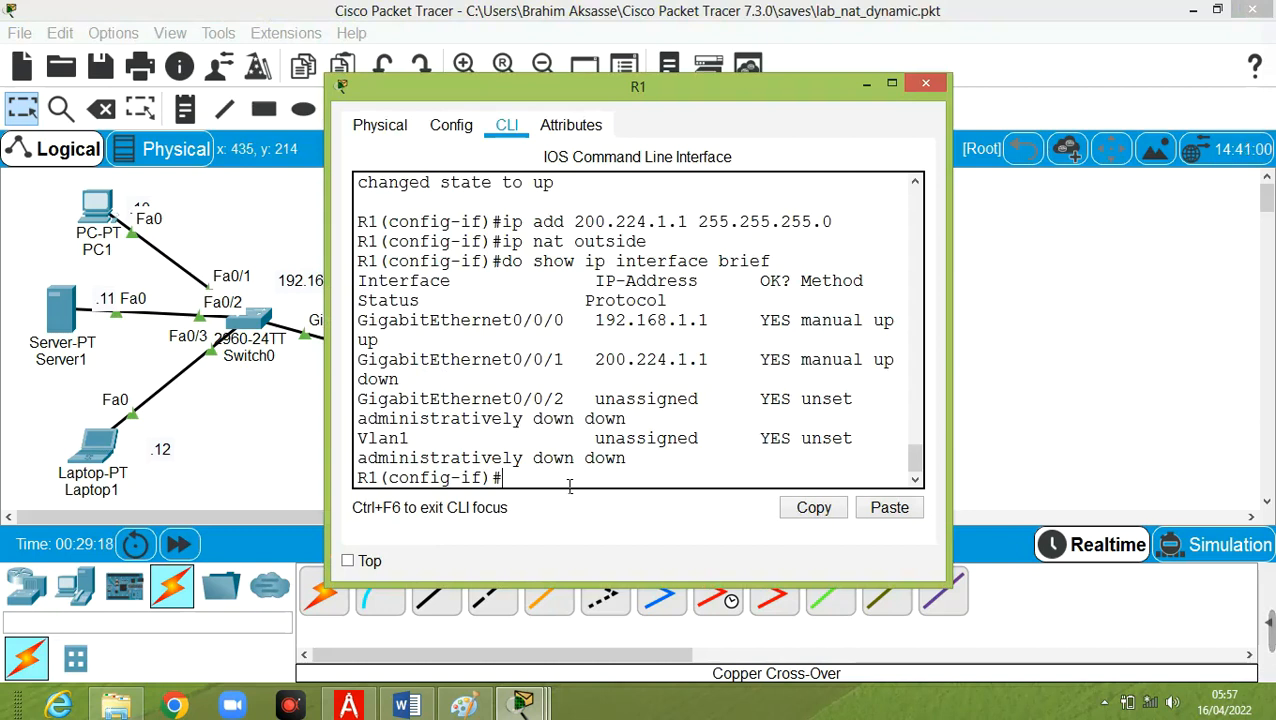
Consult the dynamic NAT commands in TP2_reseaux_avancés.pdf, and return to R1's CLI to exit interface configuration mode.
{"action": "left_click", "coordinate": [350, 706]}
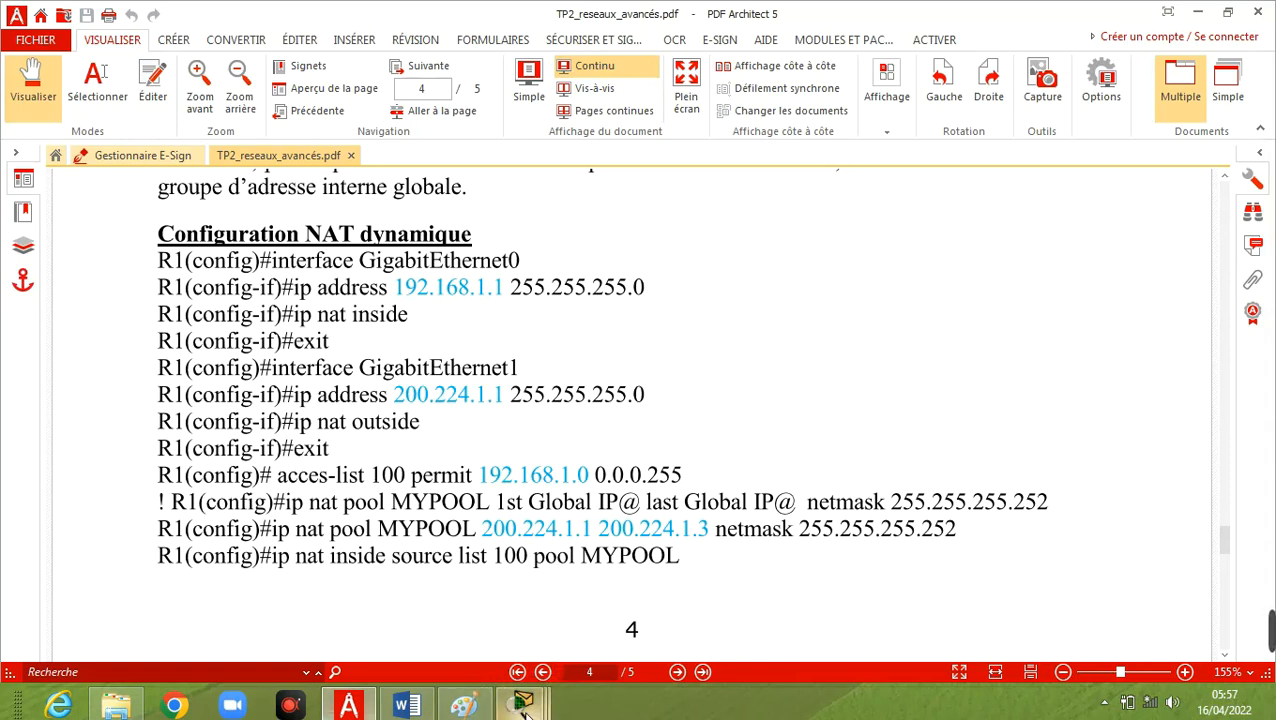
{"action": "mouse_move", "coordinate": [522, 706]}
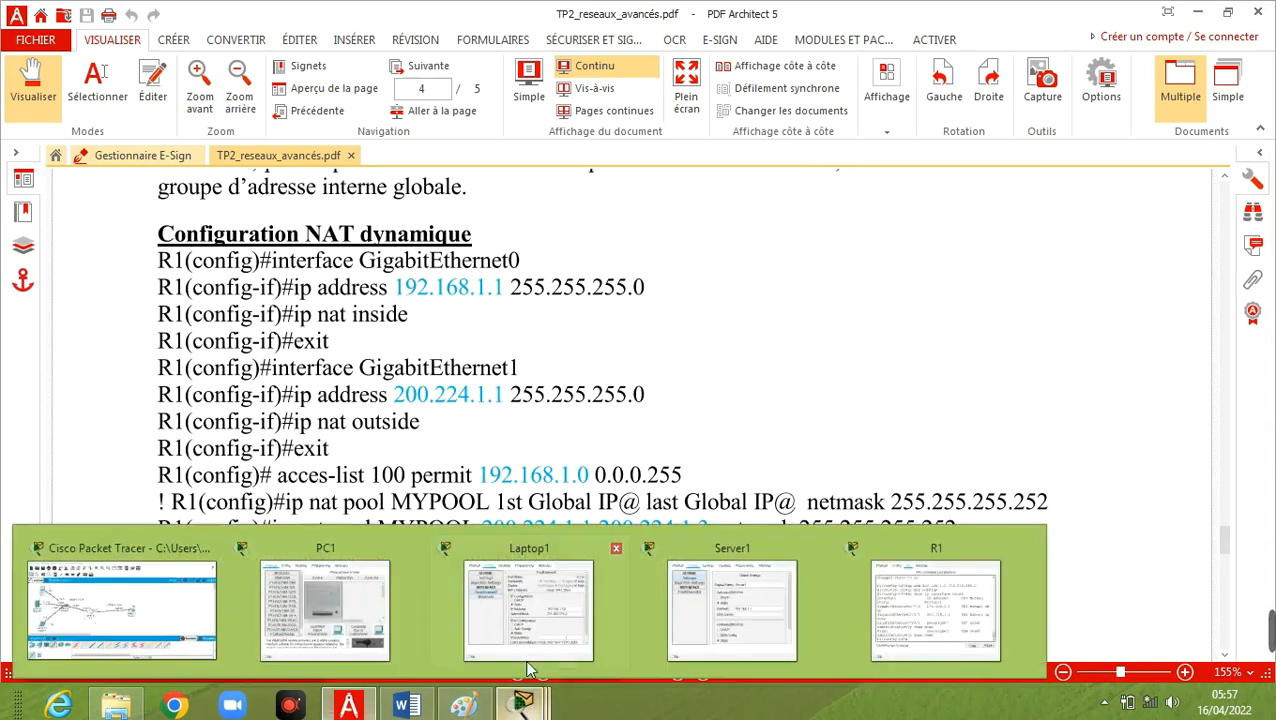
{"action": "left_click", "coordinate": [984, 618]}
{"action": "type", "text": "exit"}
{"action": "key", "text": "Return"}
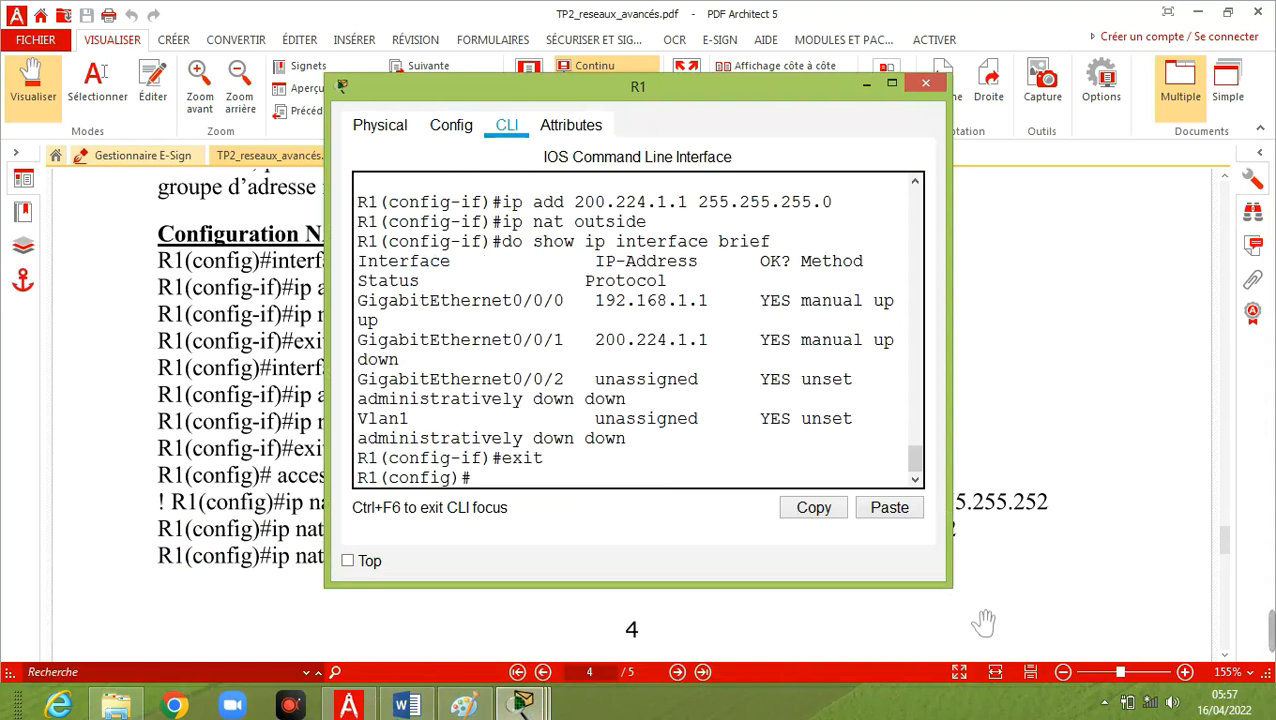
Try to create access list 100 on R1 permitting network 192.168.1.0 with wildcard 0.0.0.255.
{"action": "type", "text": "access-list"}
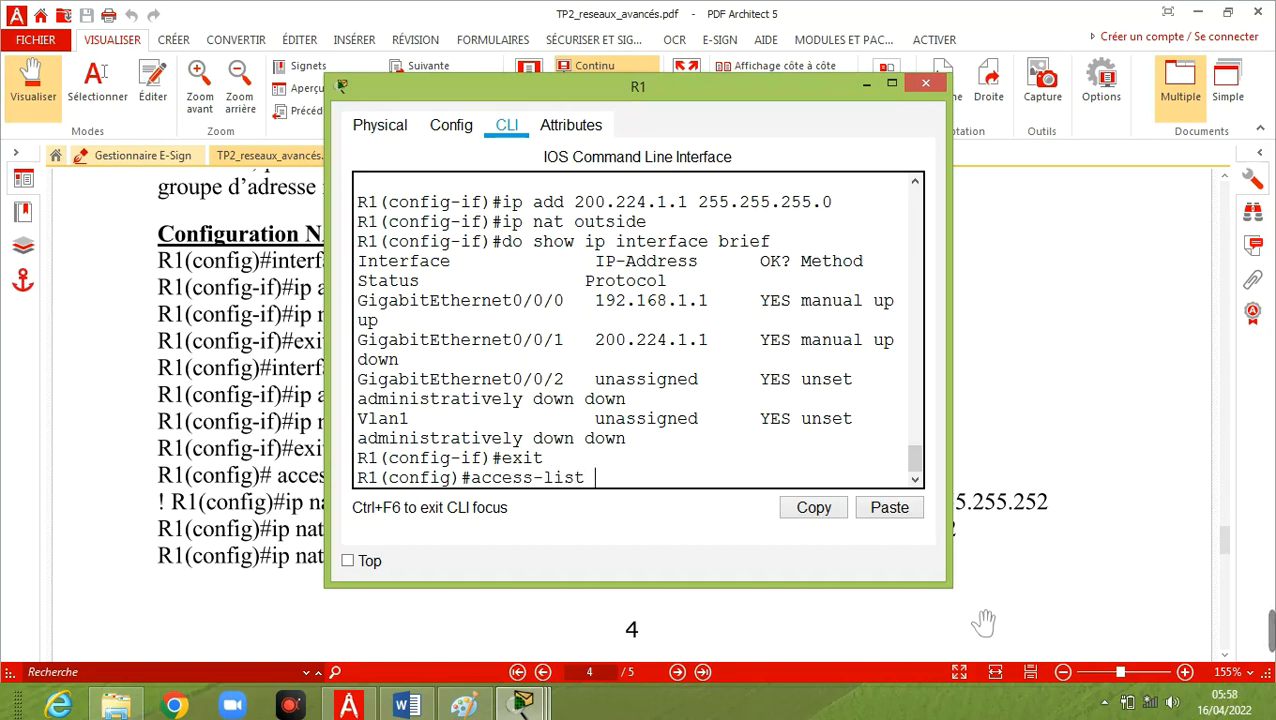
{"action": "type", "text": " 100 permit"}
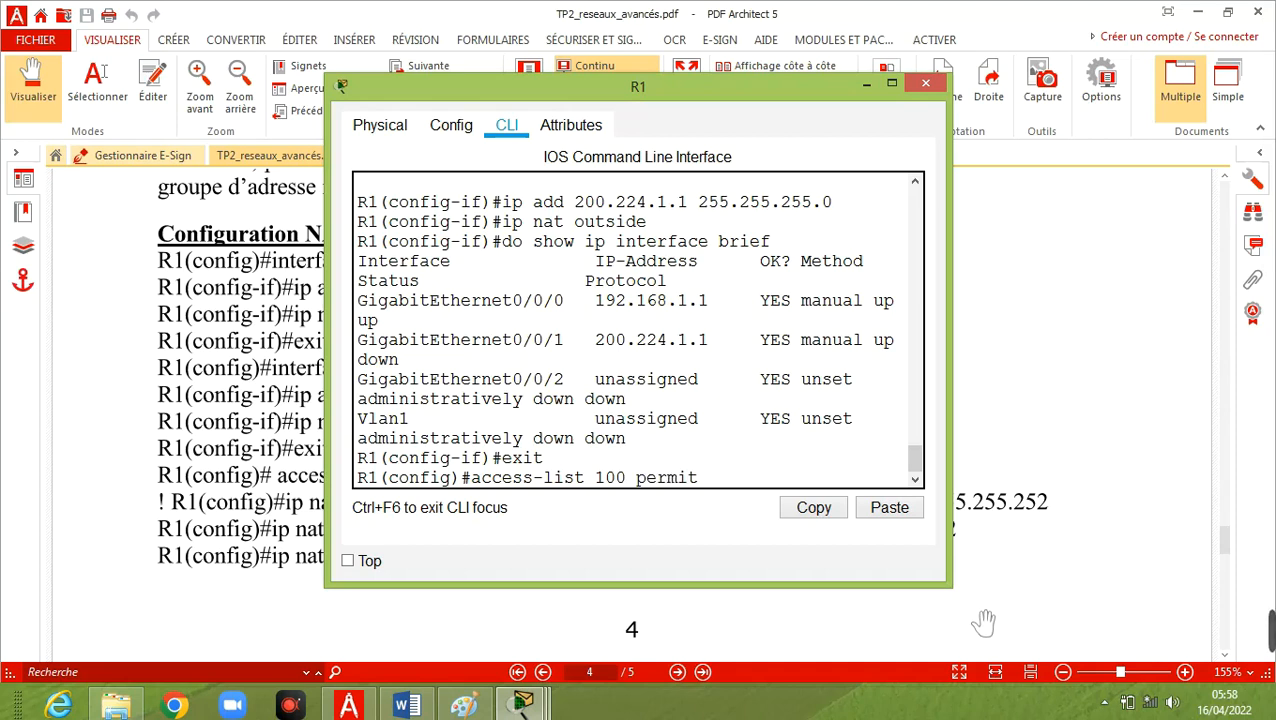
{"action": "type", "text": " 192.168.1"}
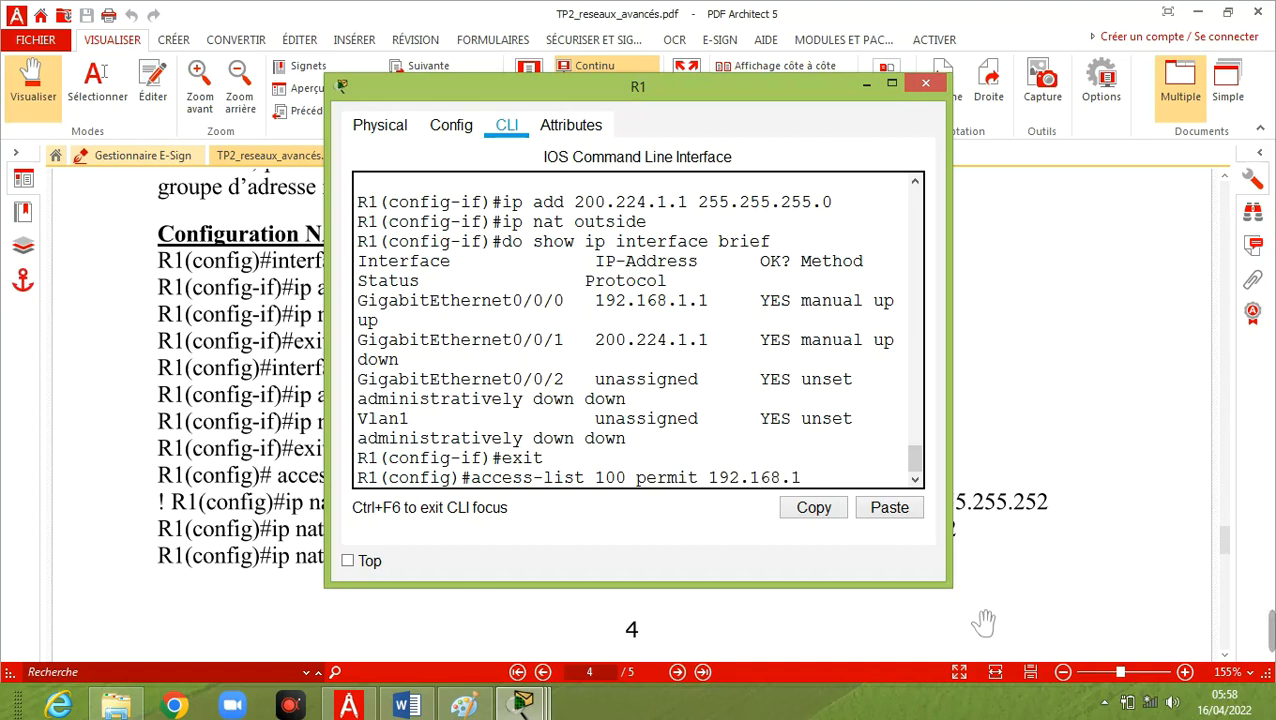
{"action": "type", "text": ".0 0.0.0.255"}
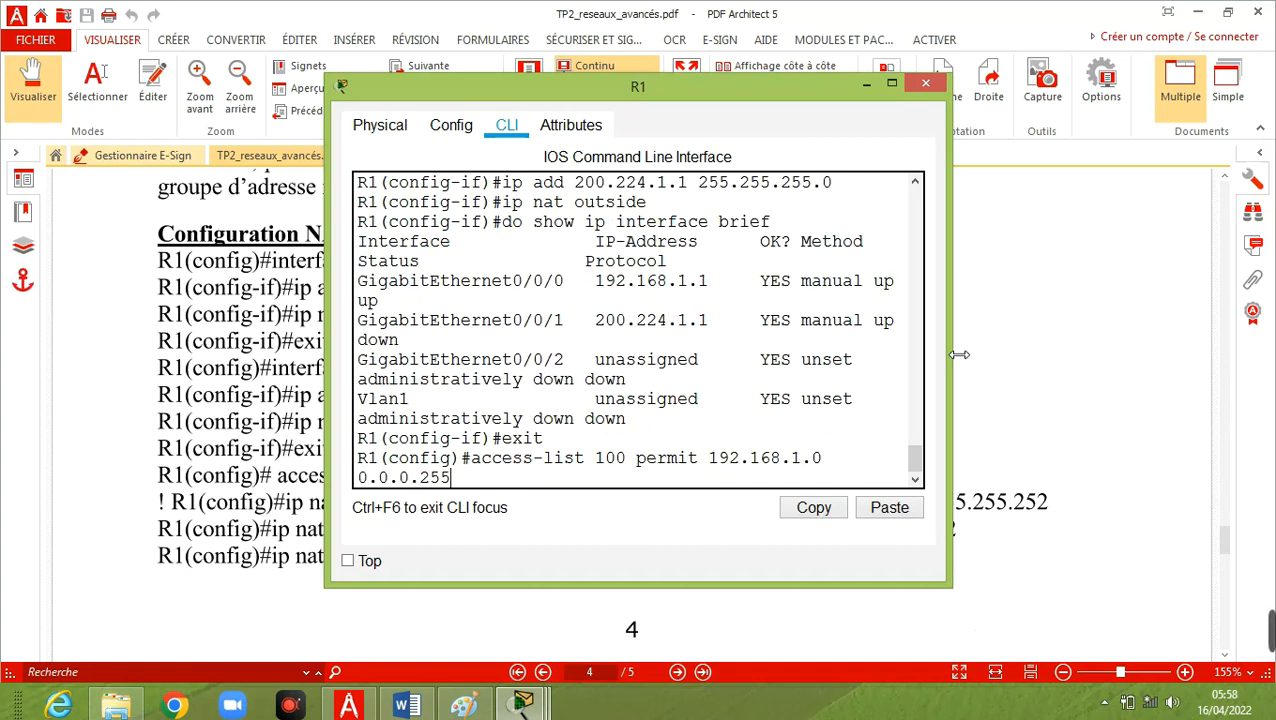
{"action": "left_click_drag", "start_coordinate": [952, 353], "coordinate": [1036, 345]}
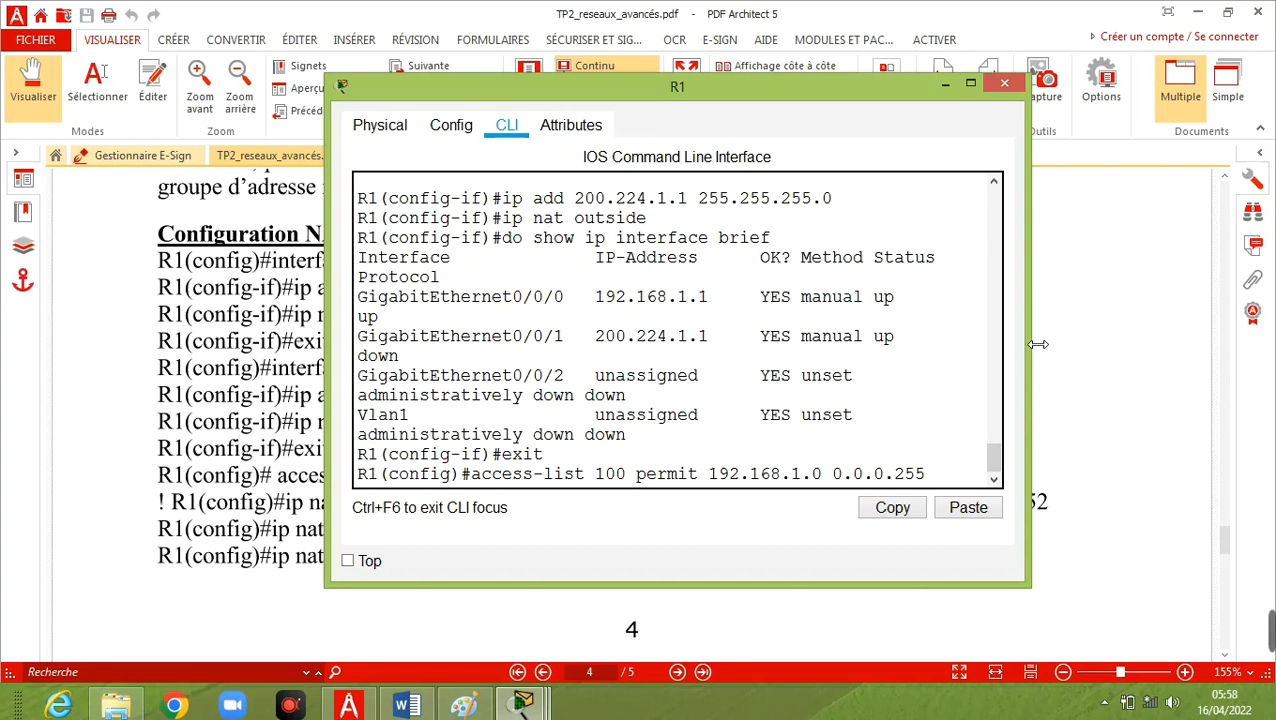
{"action": "key", "text": "Return"}
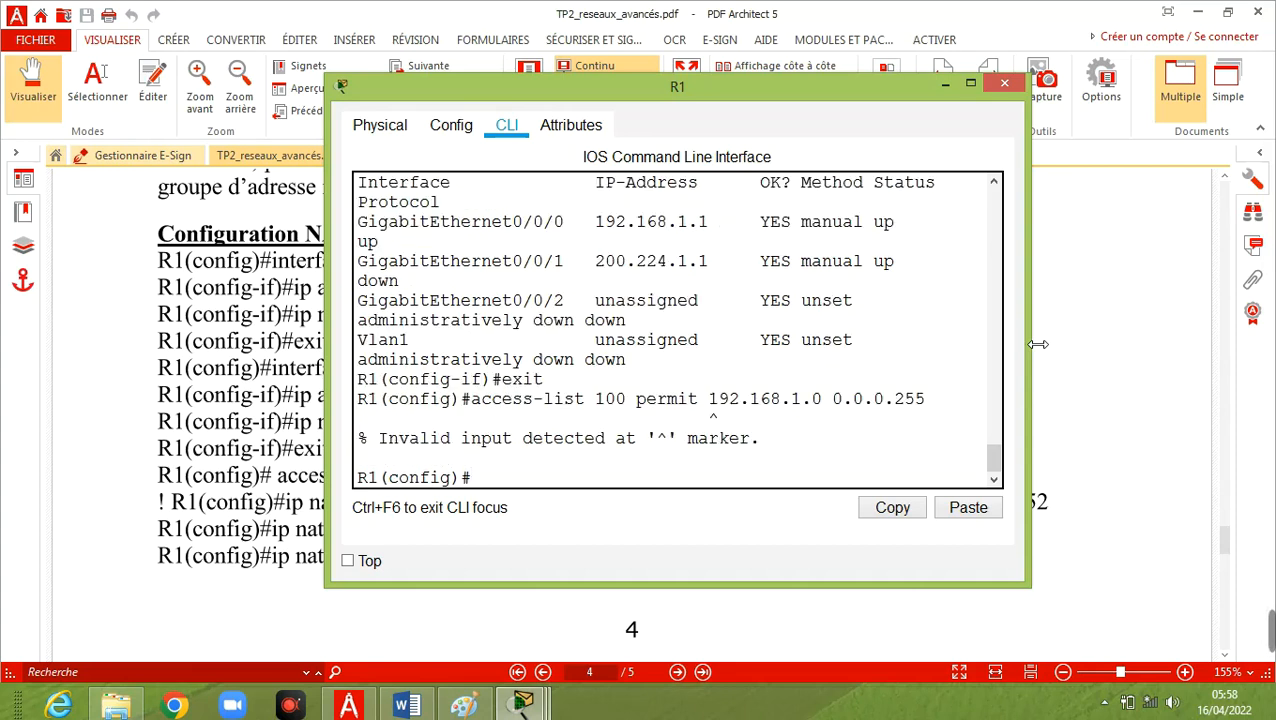
Reissue the access-list command with number 10, permitting 192.168.1.0 with wildcard 0.0.0.255.
{"action": "key", "text": "Up"}
{"action": "key", "text": "Left"}
{"action": "key", "text": "Left"}
{"action": "key", "text": "Left"}
{"action": "key", "text": "Left"}
{"action": "key", "text": "Left"}
{"action": "key", "text": "Left"}
{"action": "key", "text": "Left"}
{"action": "key", "text": "Left"}
{"action": "key", "text": "Left"}
{"action": "key", "text": "Left"}
{"action": "key", "text": "Left"}
{"action": "key", "text": "Left"}
{"action": "key", "text": "Left"}
{"action": "key", "text": "Left"}
{"action": "key", "text": "Left"}
{"action": "key", "text": "Left"}
{"action": "key", "text": "Left"}
{"action": "key", "text": "Left"}
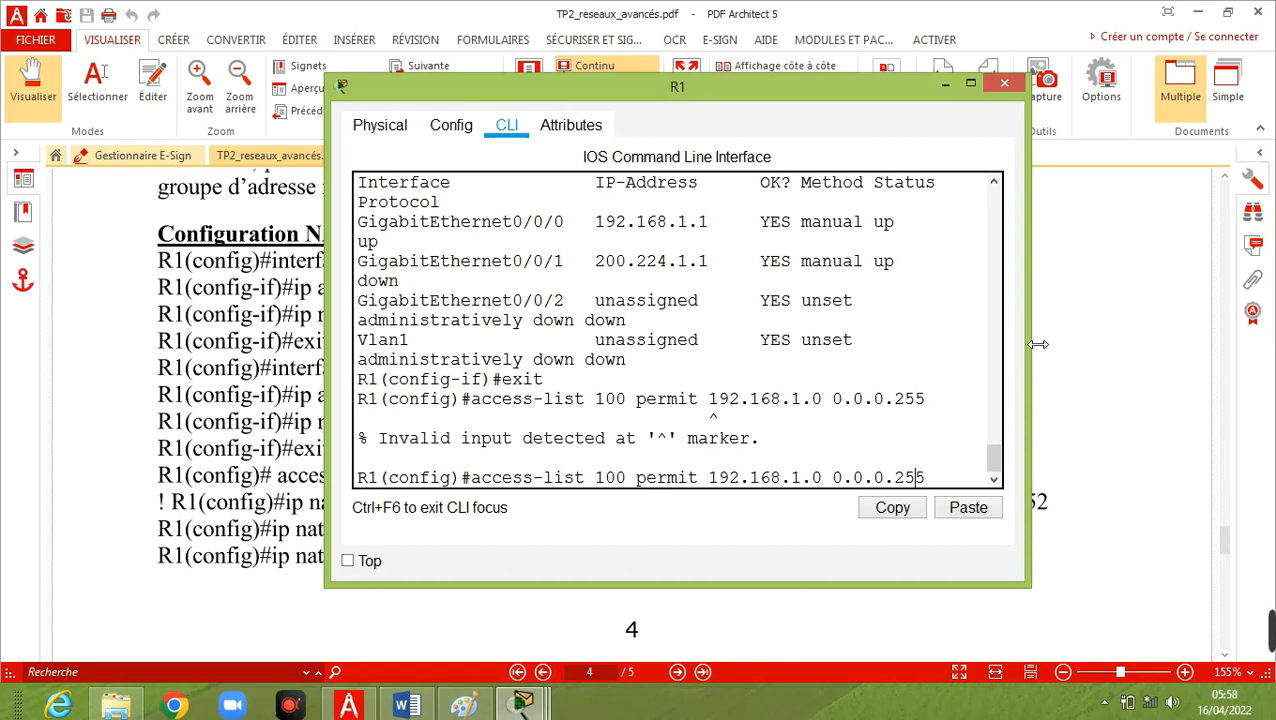
{"action": "key", "text": "Left"}
{"action": "key", "text": "Left"}
{"action": "key", "text": "Left"}
{"action": "key", "text": "Left"}
{"action": "key", "text": "Left"}
{"action": "key", "text": "Left"}
{"action": "key", "text": "Left"}
{"action": "key", "text": "Left"}
{"action": "key", "text": "Left"}
{"action": "key", "text": "Left"}
{"action": "key", "text": "Left"}
{"action": "key", "text": "Left"}
{"action": "key", "text": "Left"}
{"action": "key", "text": "BackSpace"}
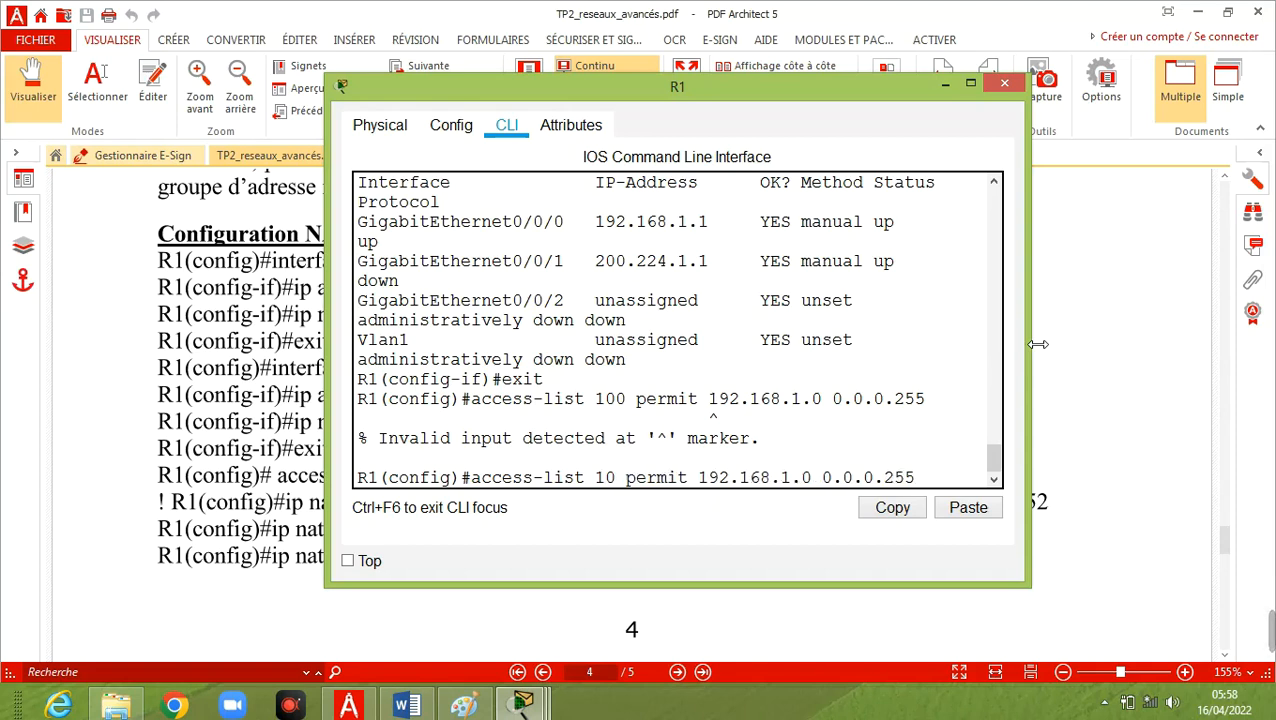
{"action": "key", "text": "Return"}
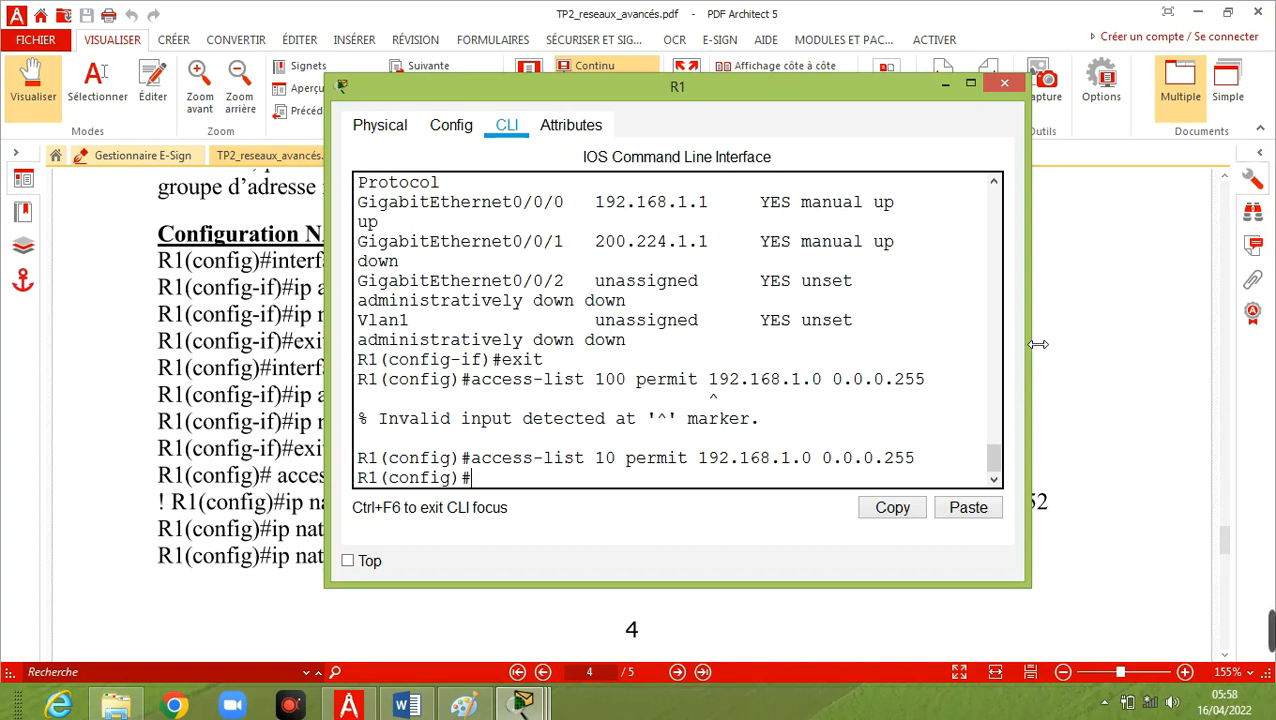
Begin an ip nat pool command on R1 with the pool name Dynamic_NAT.
{"action": "type", "text": "ip nat poo"}
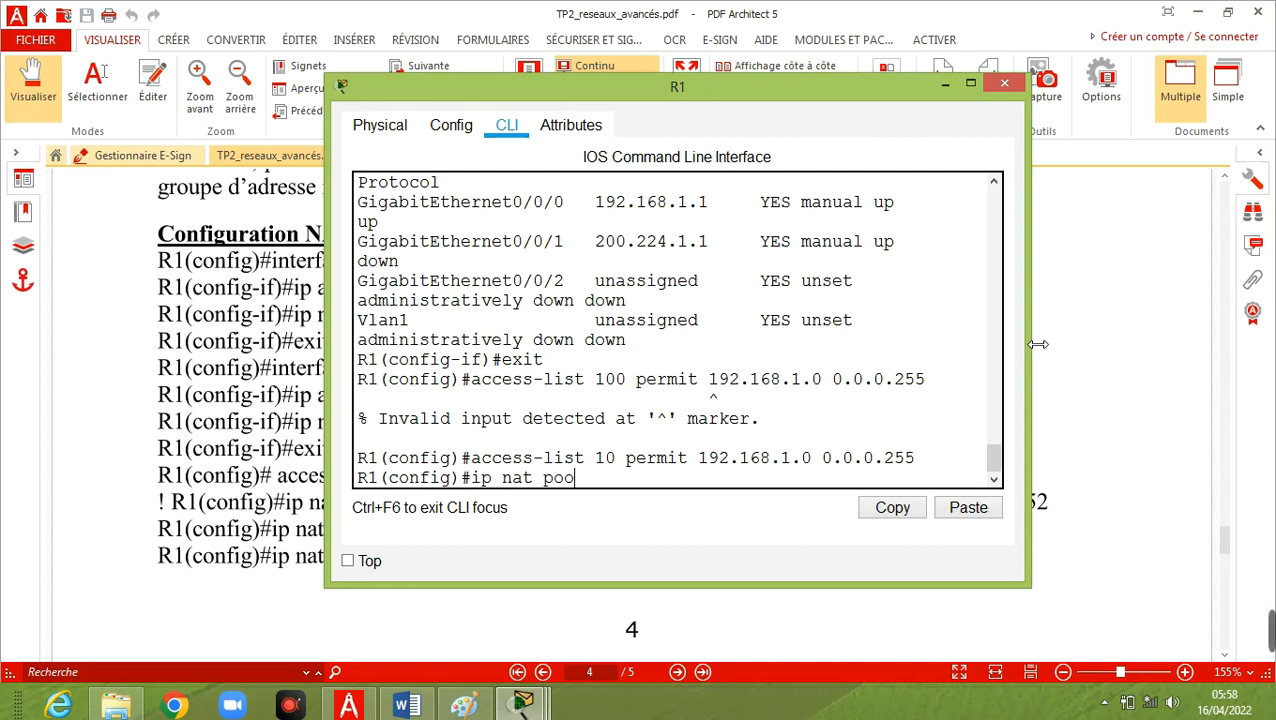
{"action": "type", "text": "l"}
{"action": "type", "text": "Dynamic "}
{"action": "type", "text": "NAT"}
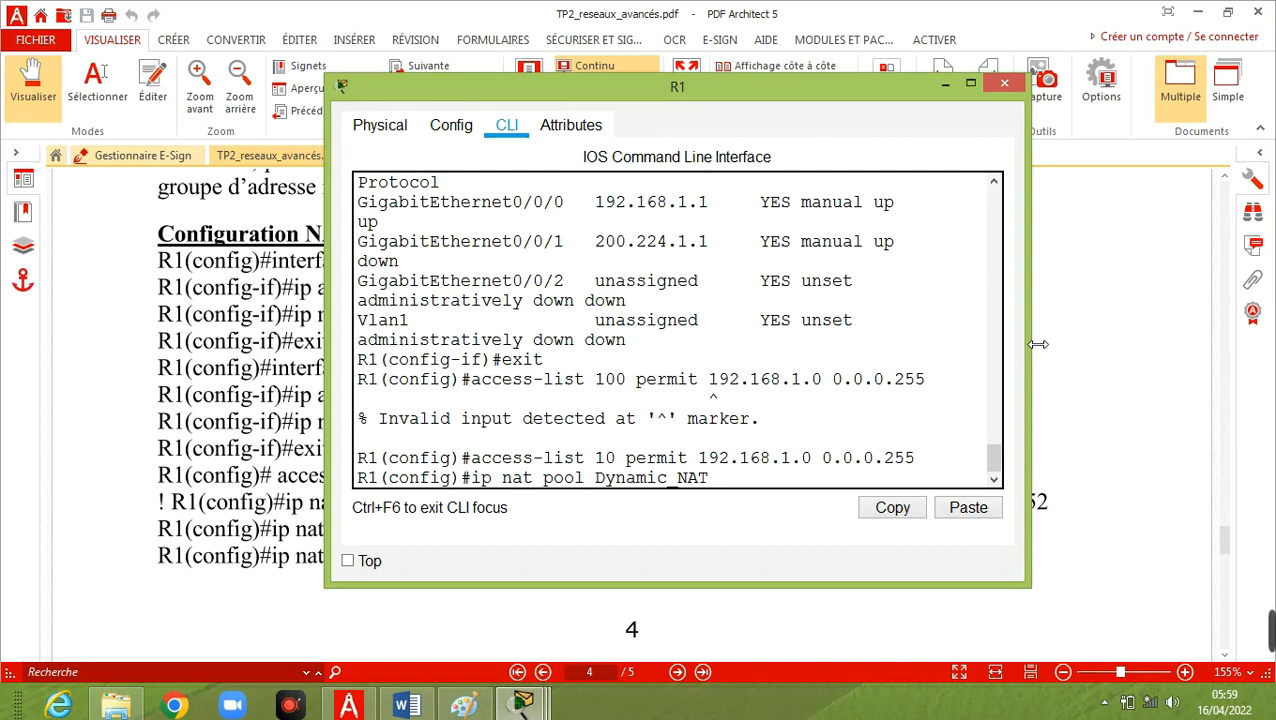
{"action": "type", "text": " 200.224"}
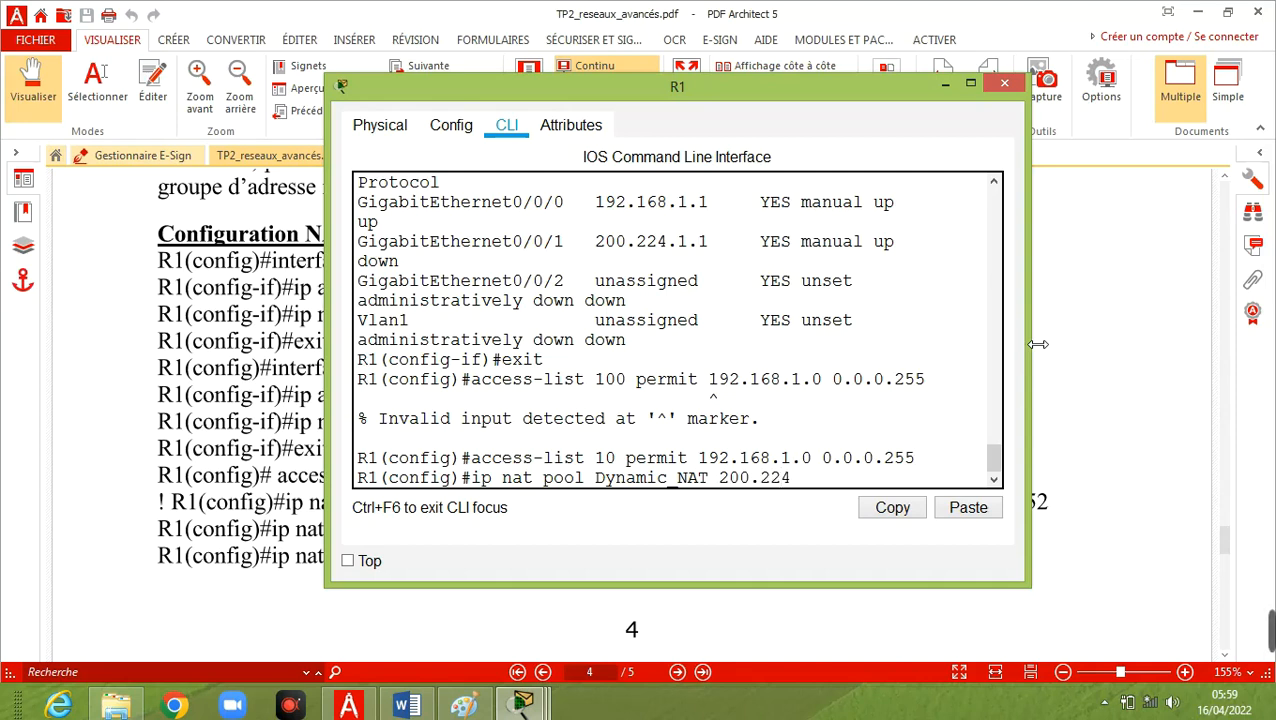
{"action": "type", "text": ".1.10 200.224"}
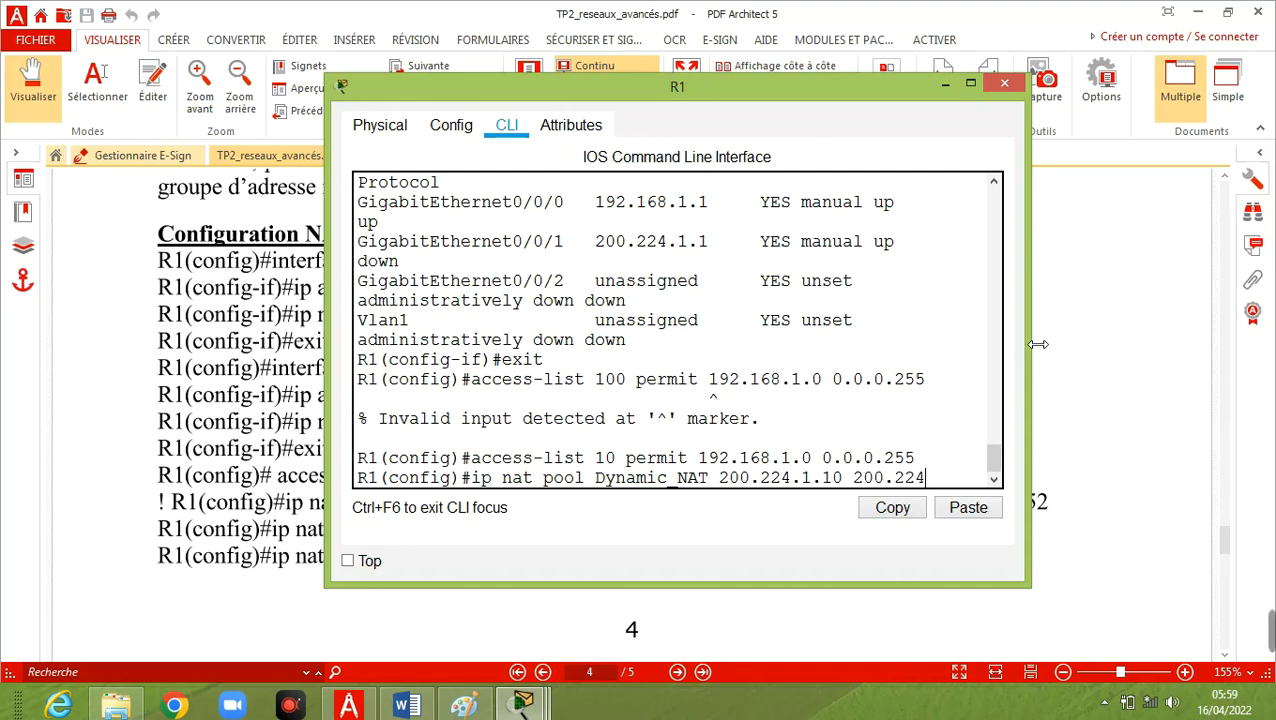
{"action": "type", "text": ".1.12"}
Check the pool syntax in the PDF, and try to run R1's pool command with 255.255.255.248 directly after the address range.
{"action": "left_click", "coordinate": [349, 706]}
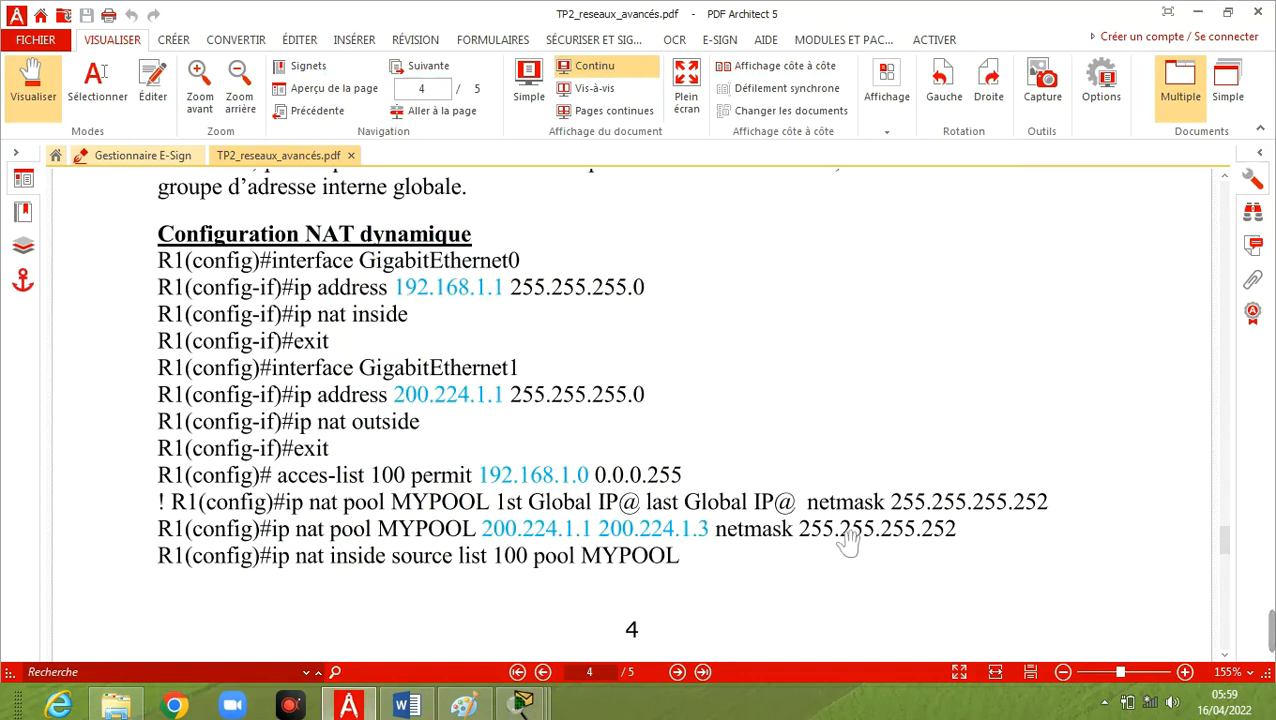
{"action": "mouse_move", "coordinate": [517, 708]}
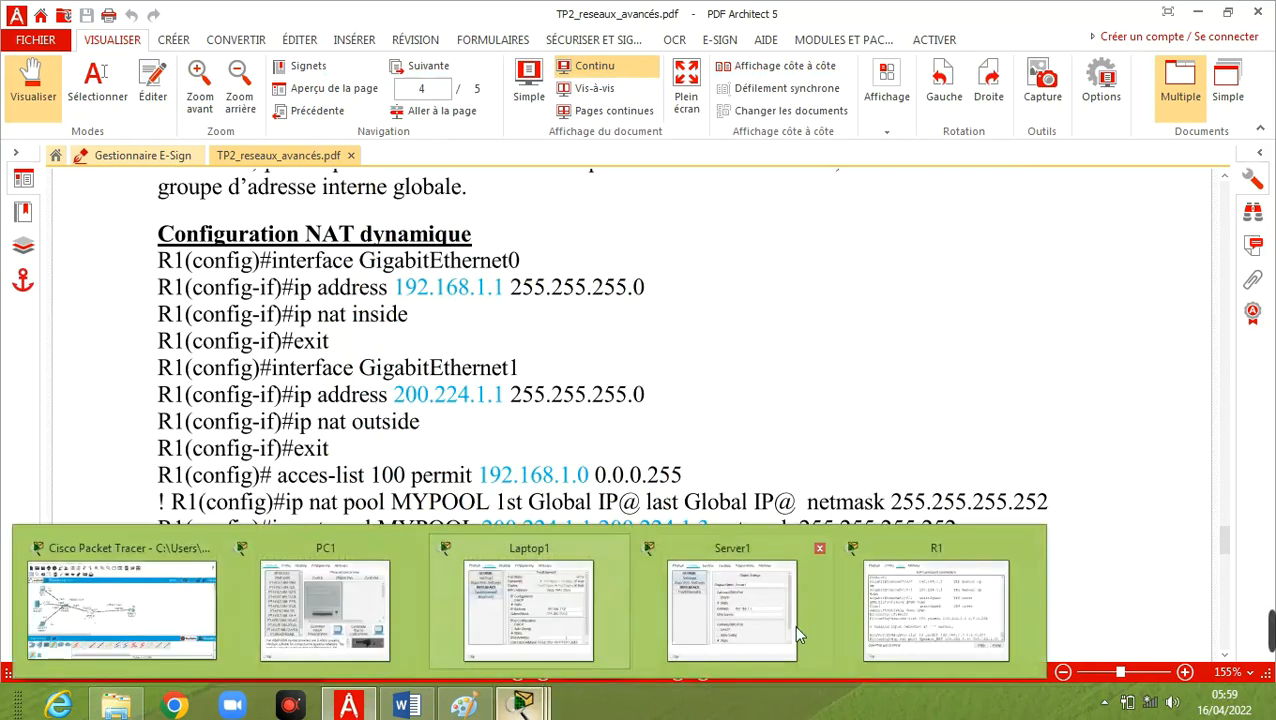
{"action": "left_click", "coordinate": [1012, 558]}
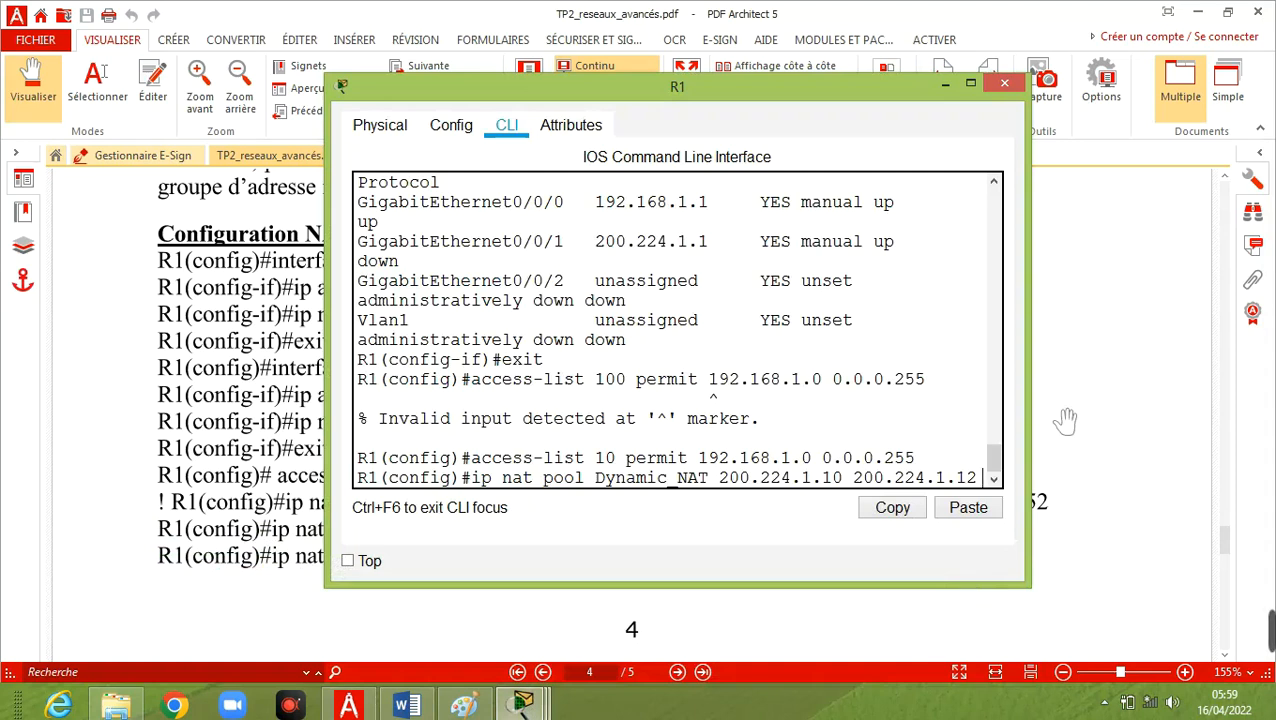
{"action": "type", "text": "255"}
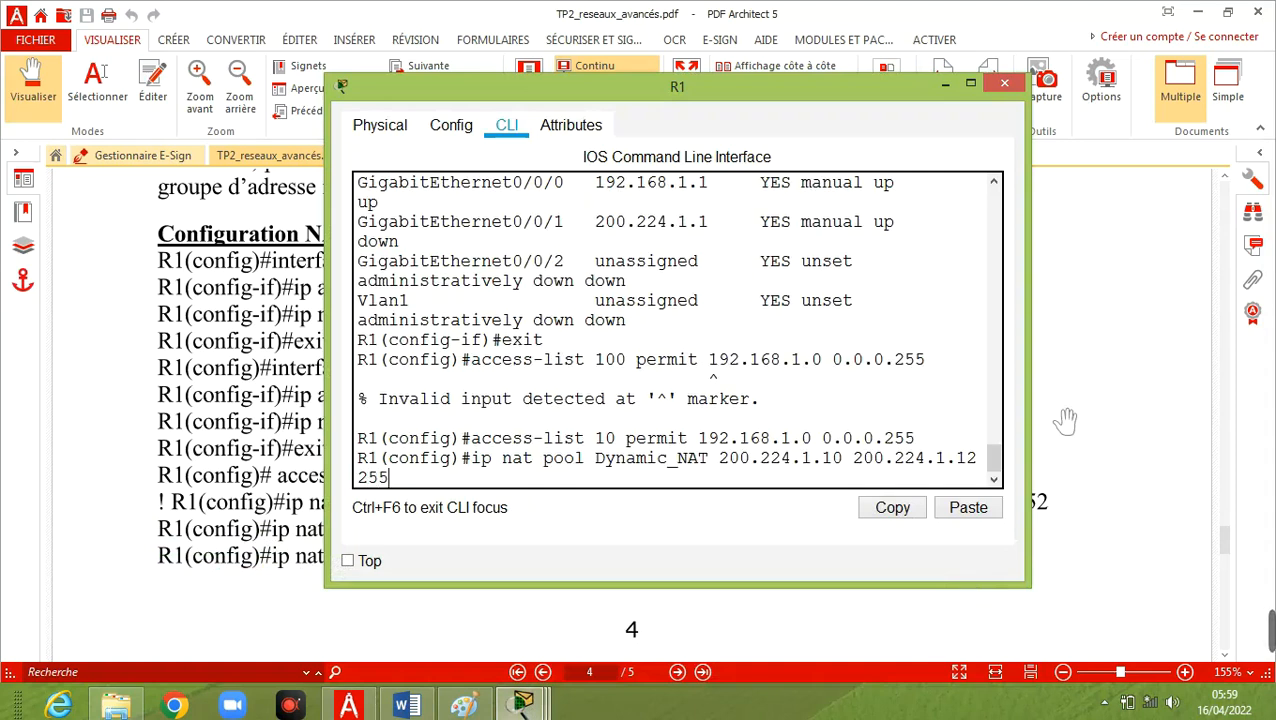
{"action": "type", "text": ".255.255.248"}
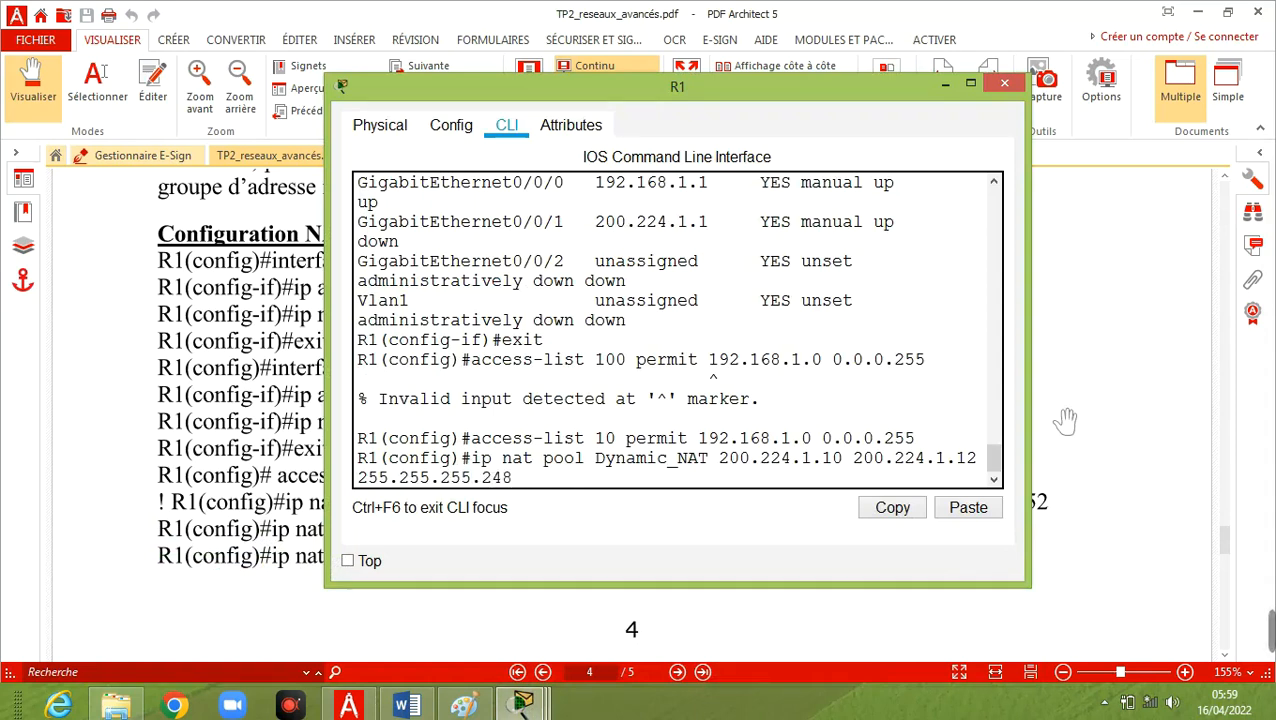
{"action": "key", "text": "Return"}
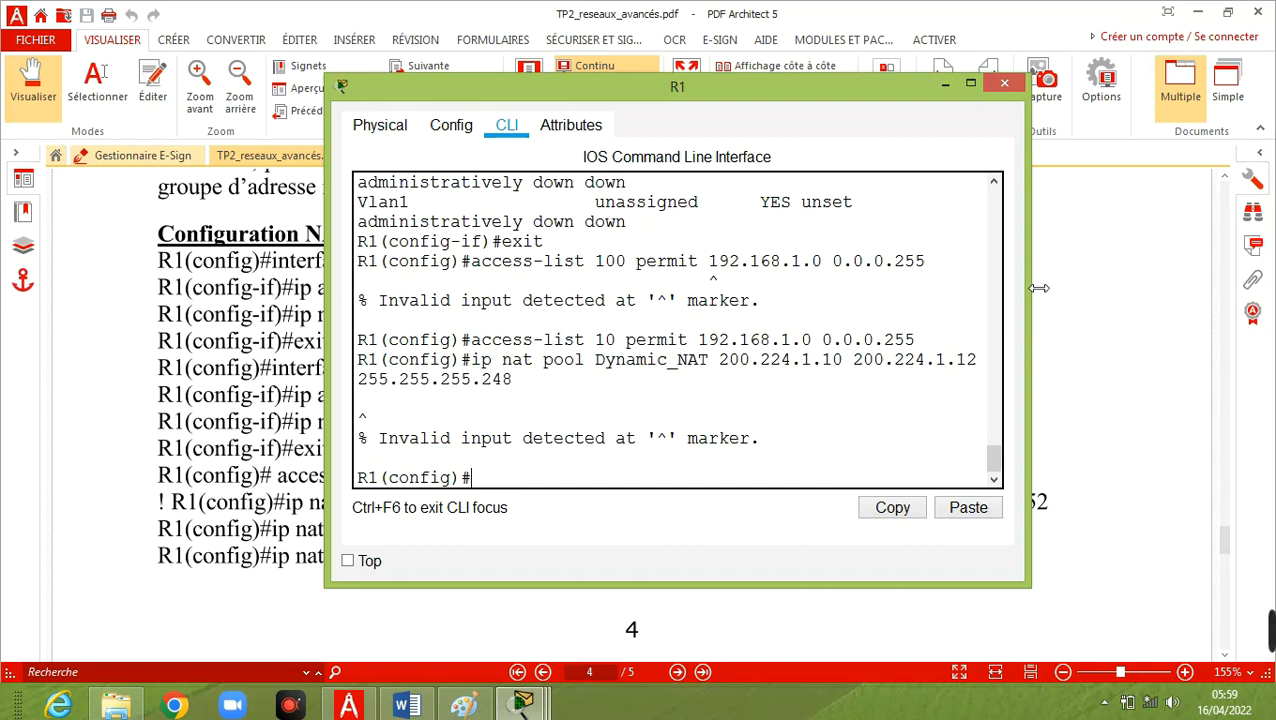
Recheck the pool syntax in the PDF and rerun the Dynamic_NAT pool command with the netmask keyword inserted before 255.255.255.248.
{"action": "left_click_drag", "start_coordinate": [1039, 305], "coordinate": [1172, 304]}
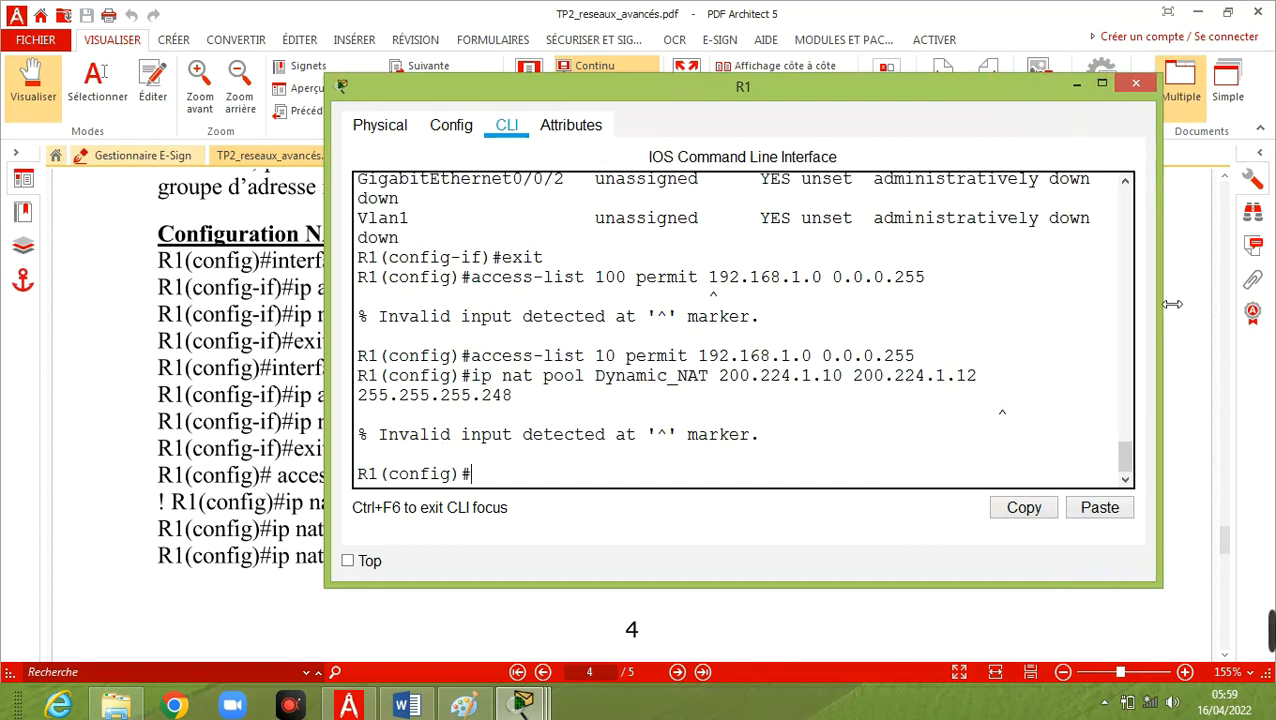
{"action": "left_click", "coordinate": [350, 706]}
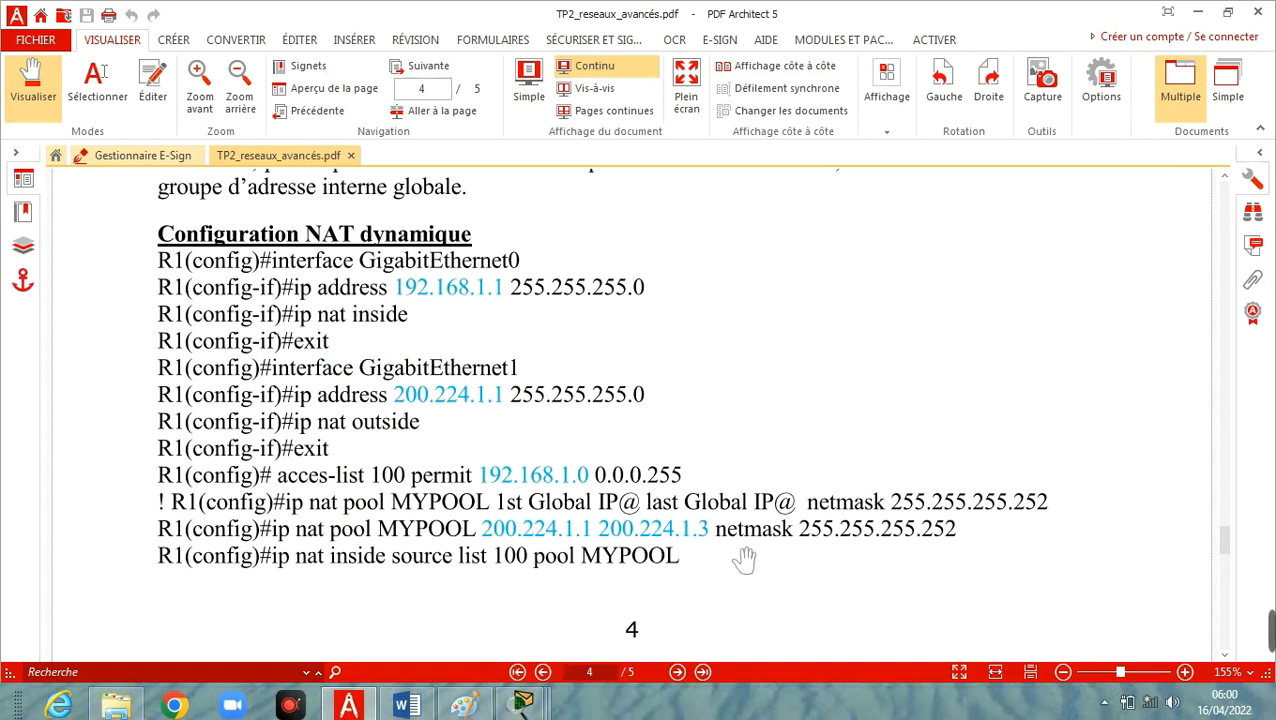
{"action": "mouse_move", "coordinate": [523, 704]}
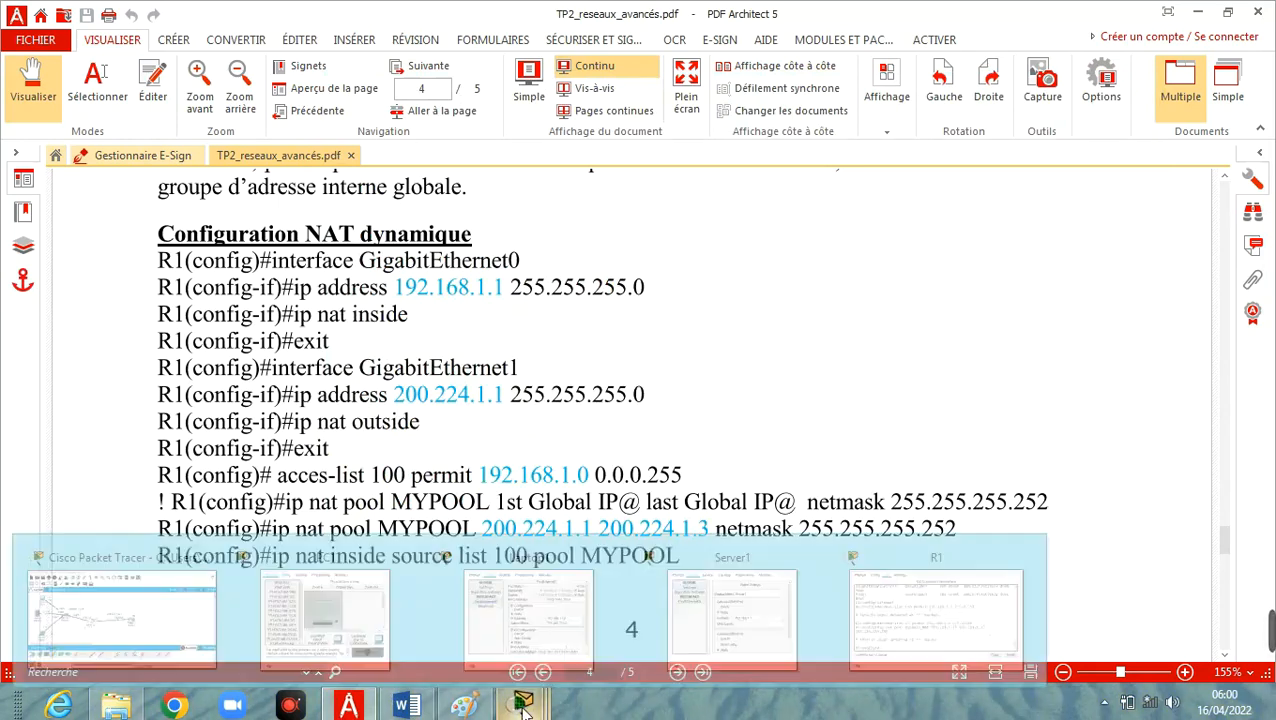
{"action": "left_click", "coordinate": [855, 632]}
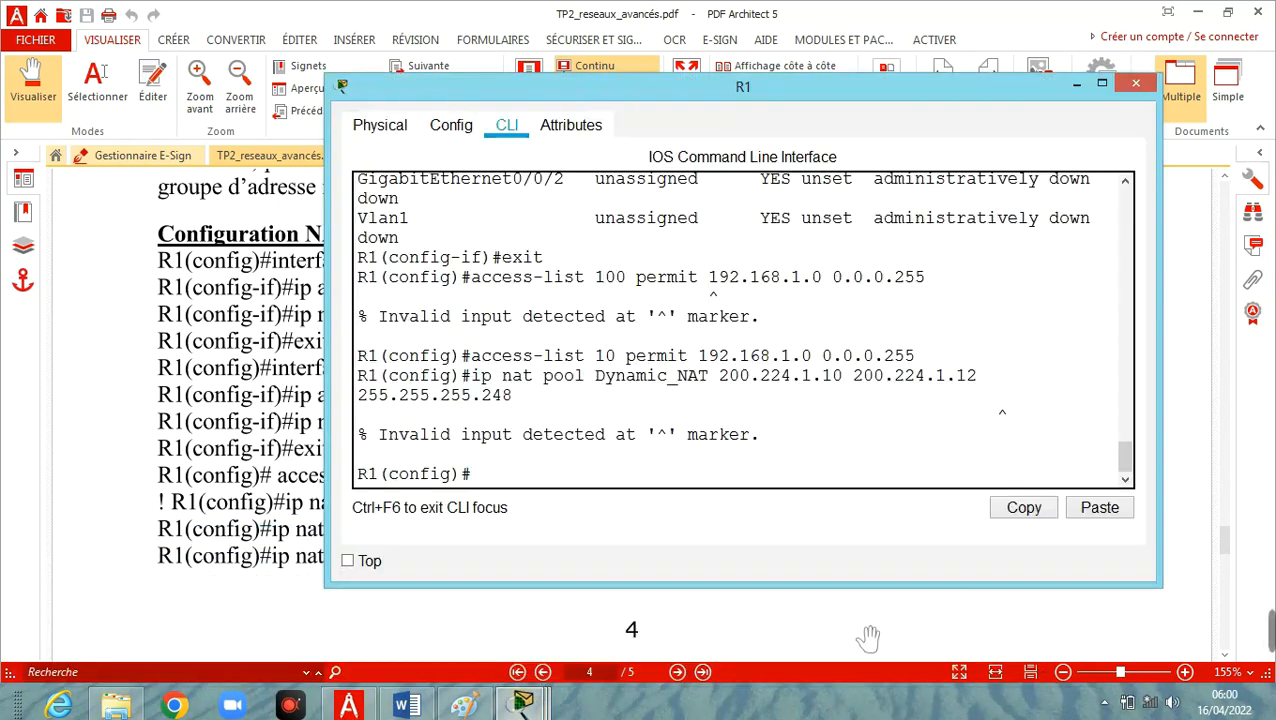
{"action": "key", "text": "Up"}
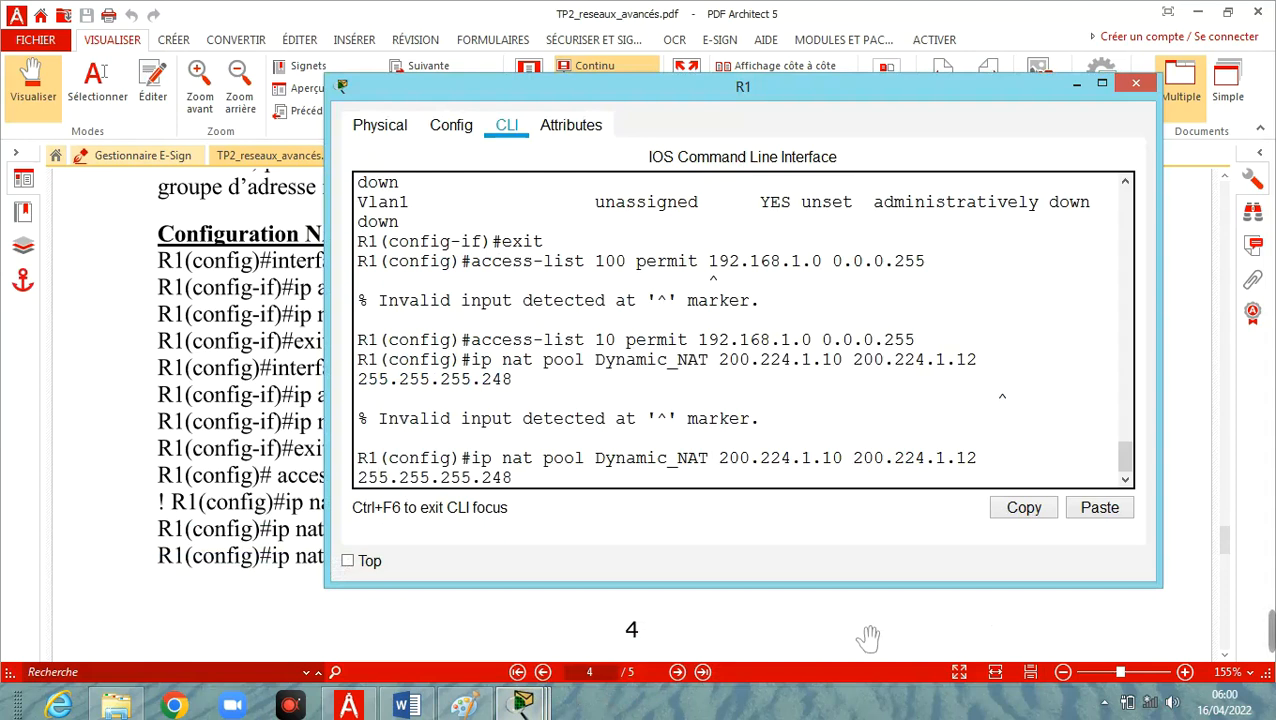
{"action": "key", "text": "Left"}
{"action": "key", "text": "Left"}
{"action": "type", "text": "netm"}
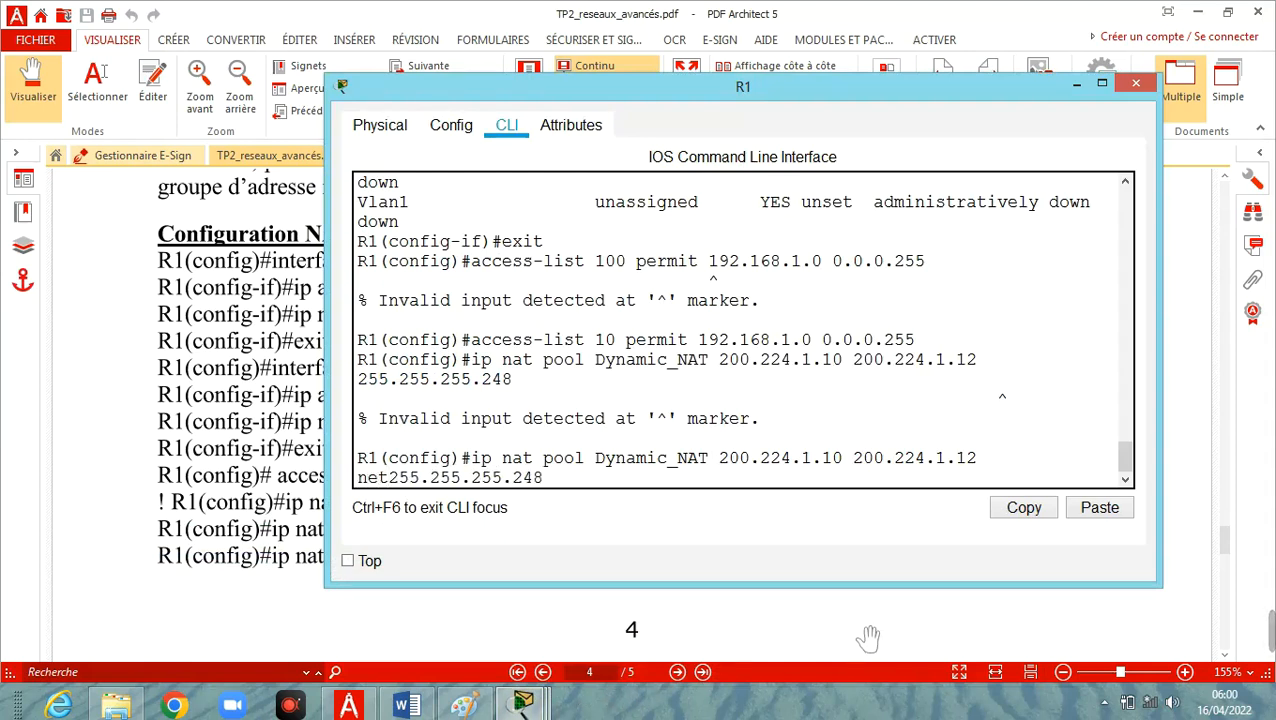
{"action": "type", "text": "ask"}
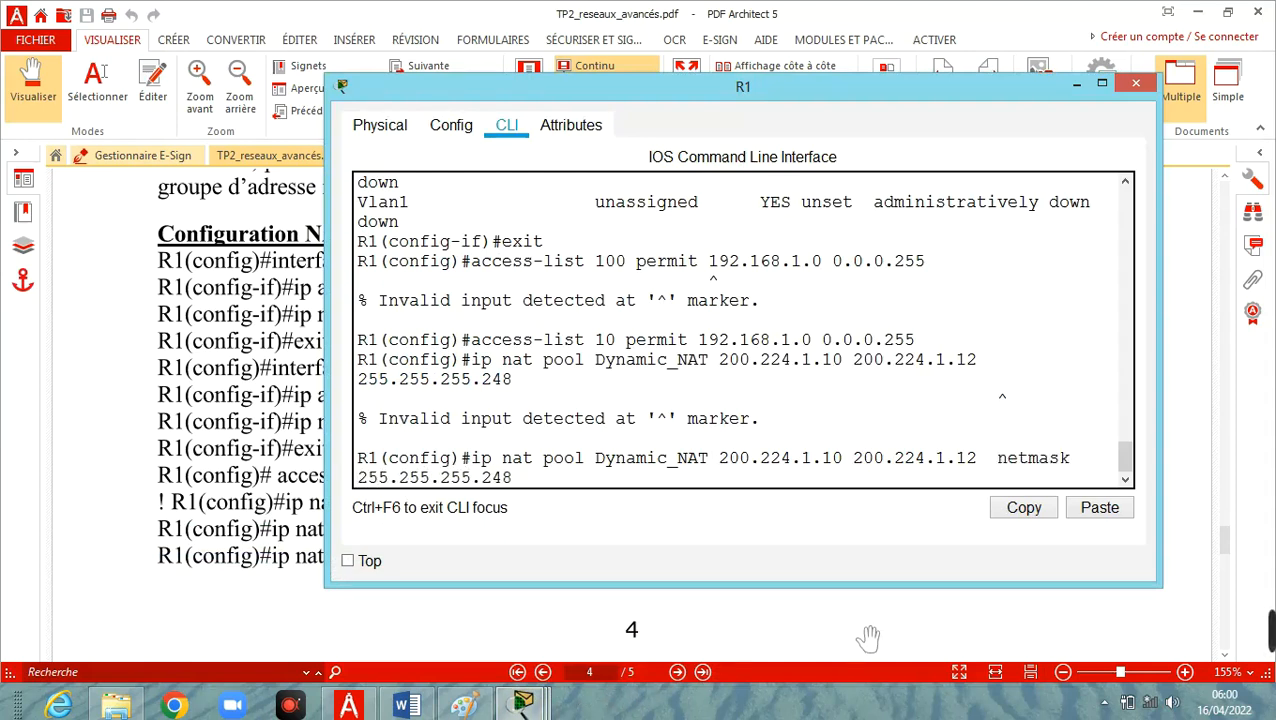
{"action": "key", "text": "Return"}
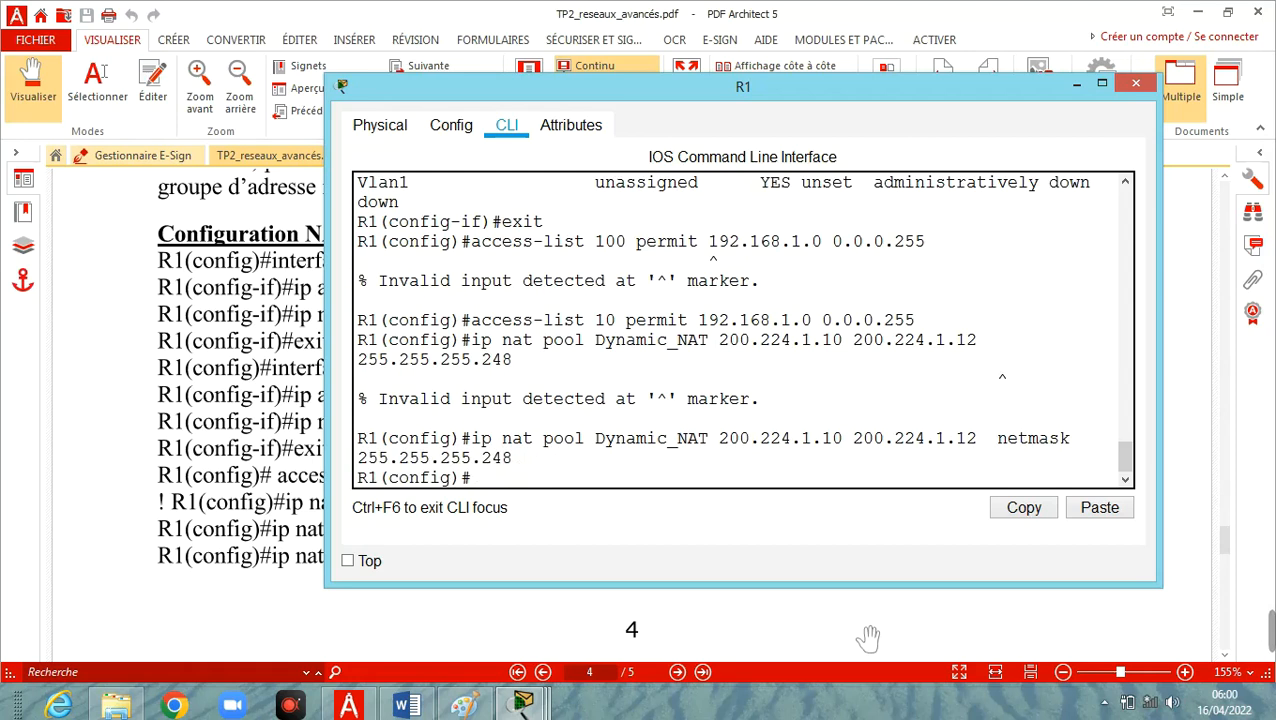
Switch to the PDF and copy the command text "ip nat inside source list 100 pool" from the dynamic NAT section.
{"action": "left_click", "coordinate": [349, 705]}
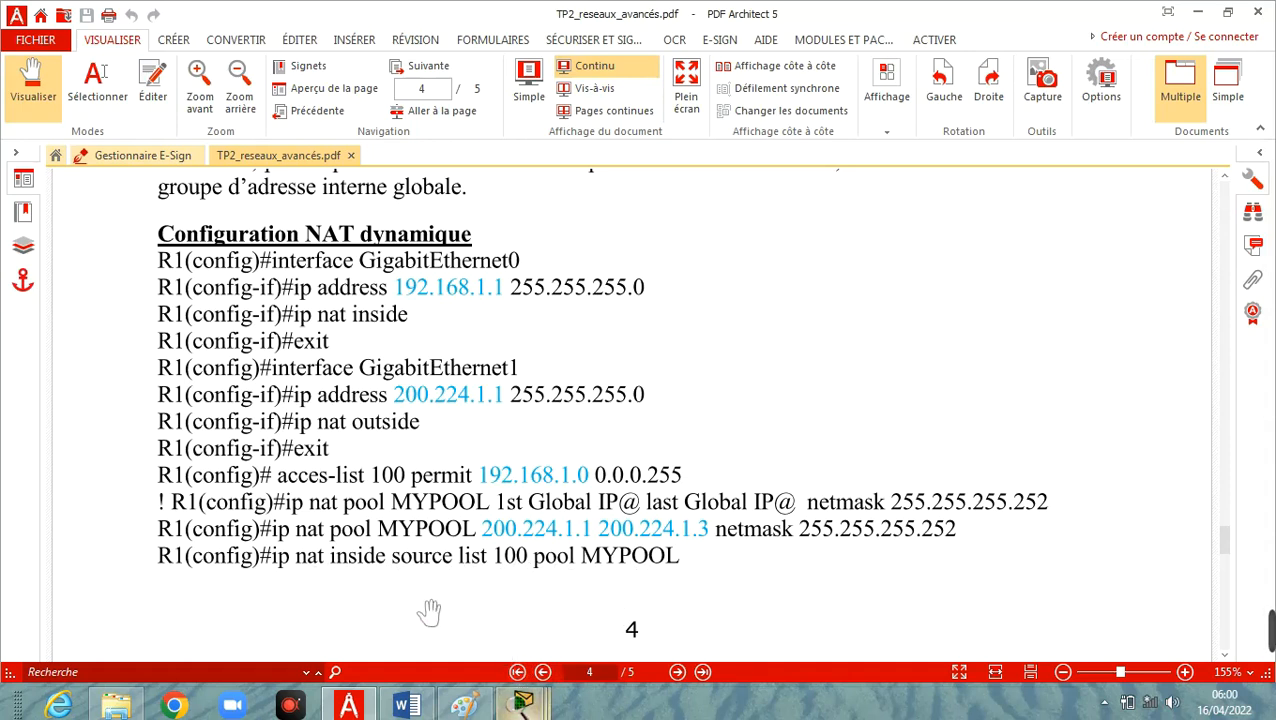
{"action": "left_click", "coordinate": [172, 42]}
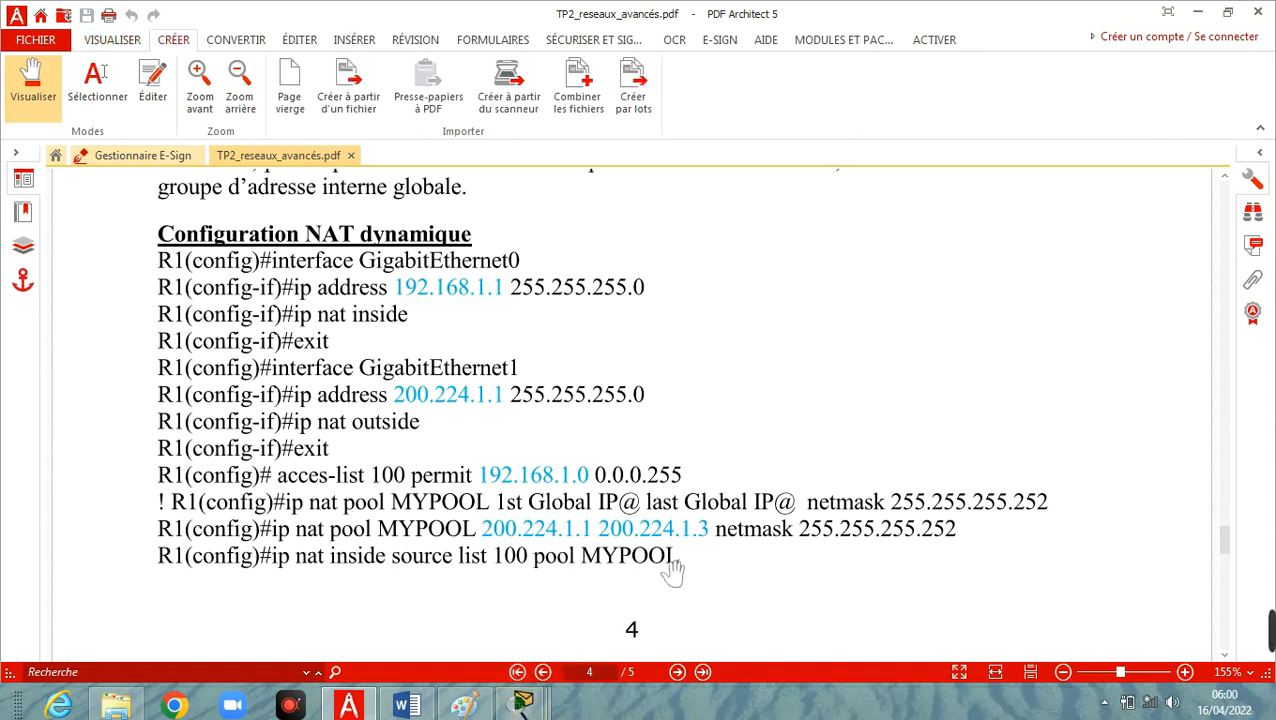
{"action": "left_click", "coordinate": [97, 85]}
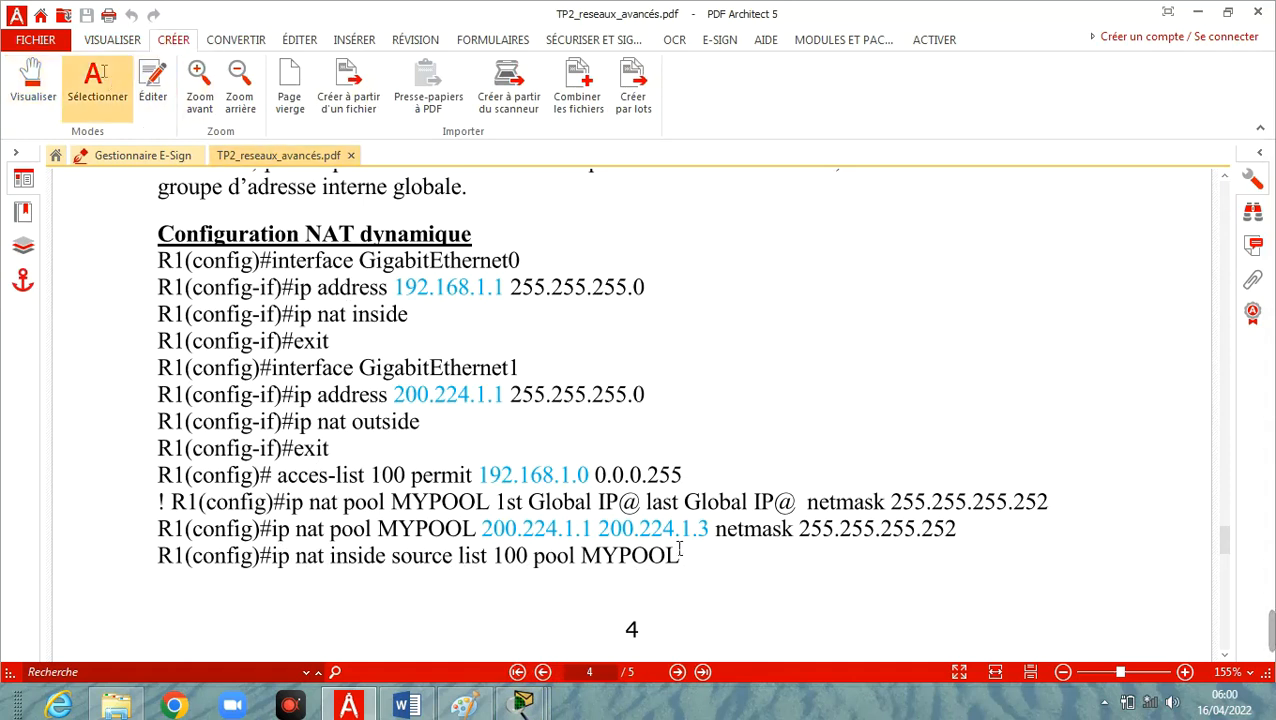
{"action": "left_click_drag", "start_coordinate": [585, 562], "coordinate": [272, 558]}
{"action": "right_click", "coordinate": [412, 563]}
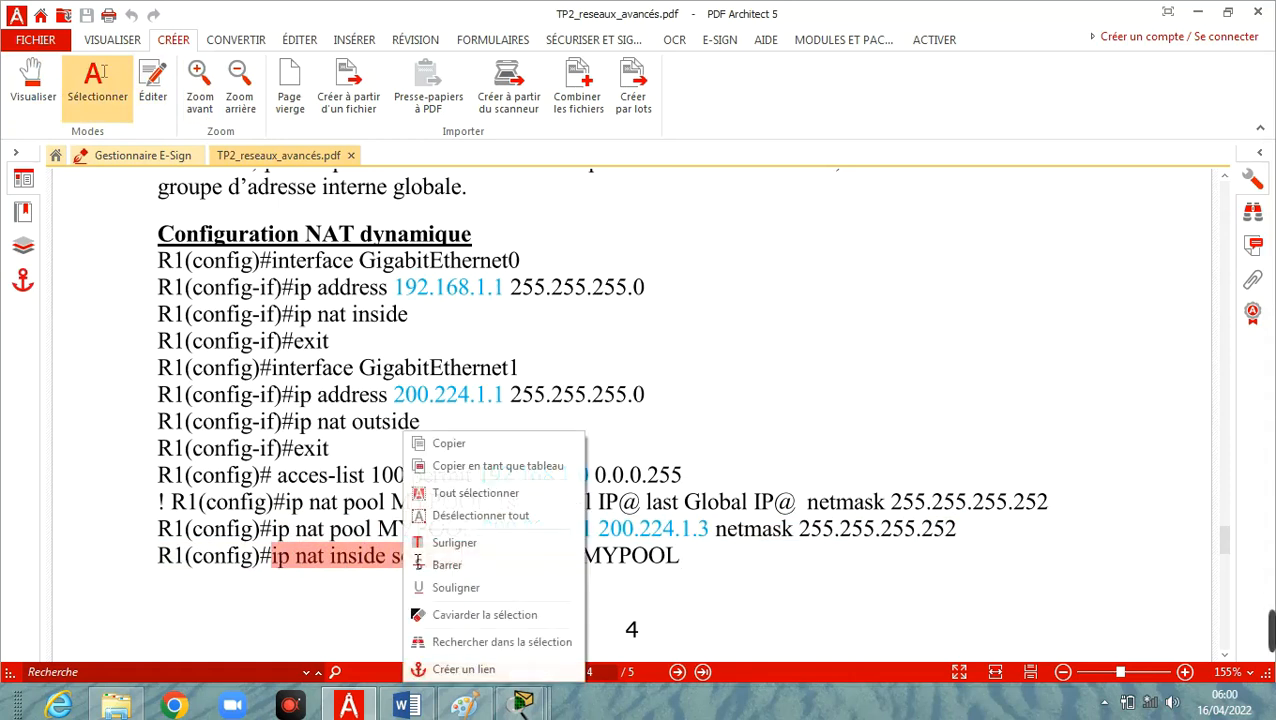
{"action": "left_click", "coordinate": [499, 446]}
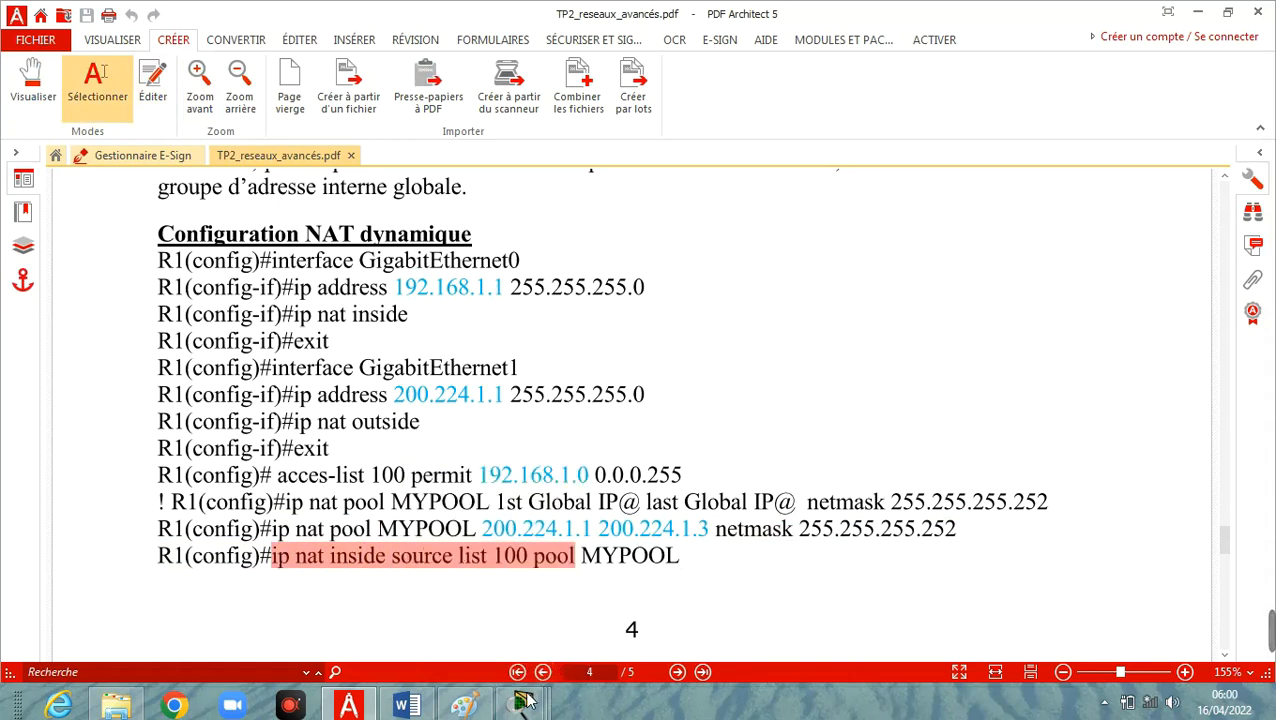
Paste the copied NAT source command at R1's configuration prompt and change the access list number to 10.
{"action": "mouse_move", "coordinate": [522, 705]}
{"action": "left_click", "coordinate": [898, 634]}
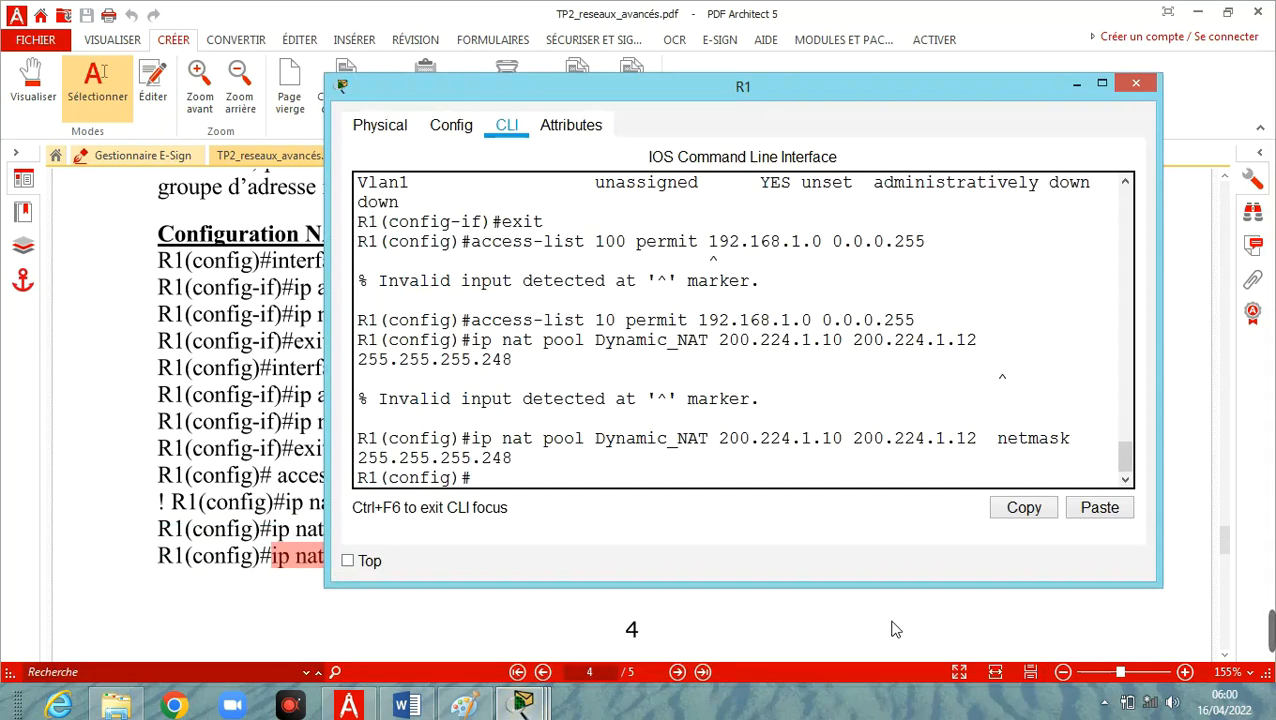
{"action": "right_click", "coordinate": [536, 478]}
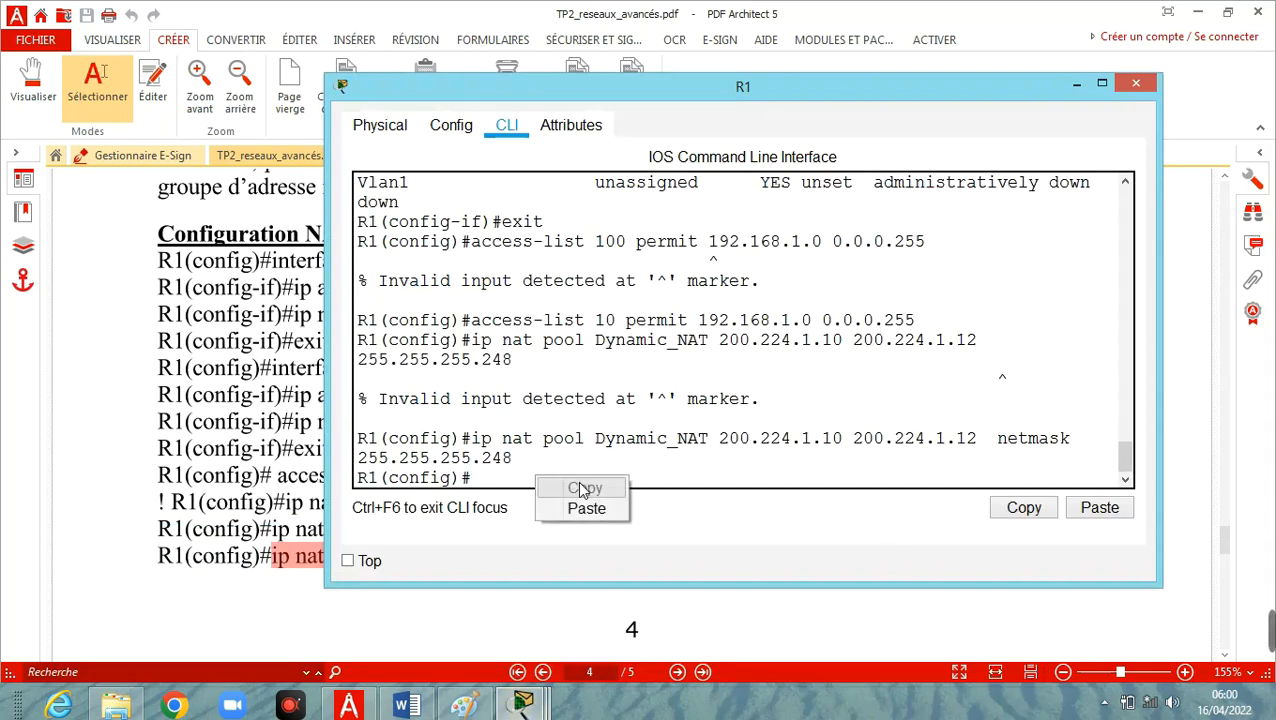
{"action": "left_click", "coordinate": [586, 508]}
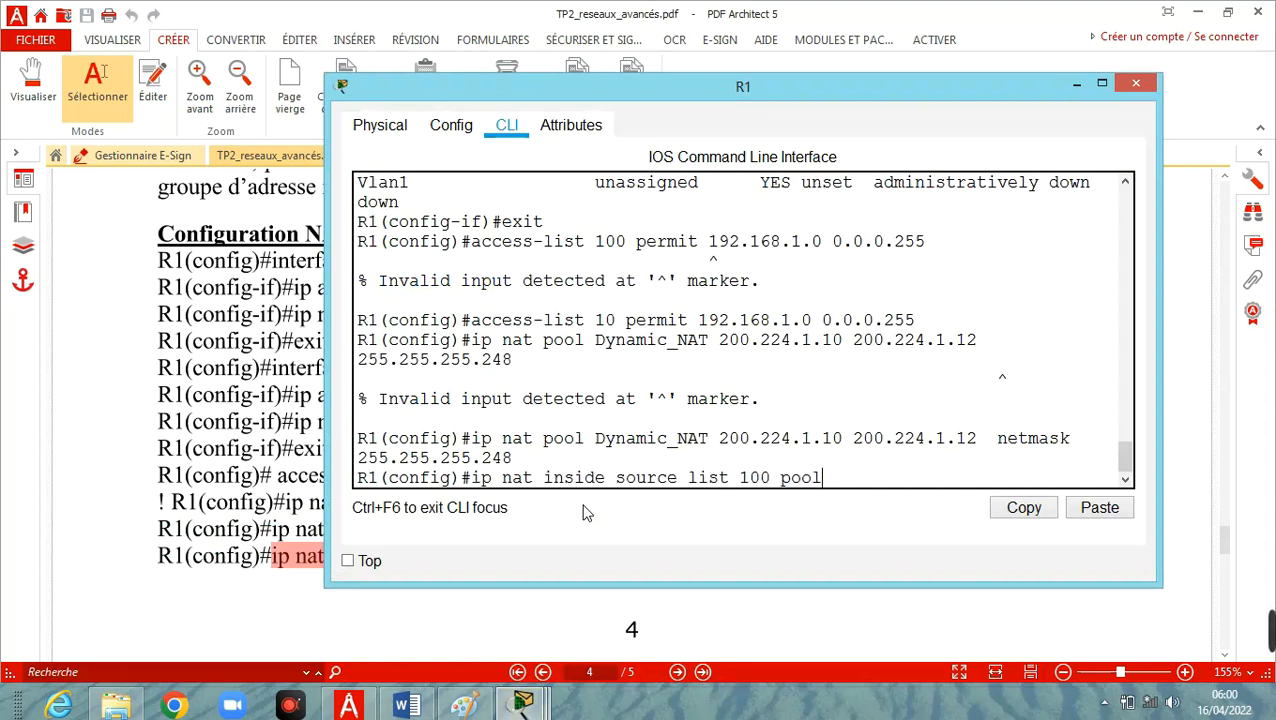
{"action": "left_click", "coordinate": [752, 481]}
{"action": "key", "text": "BackSpace"}
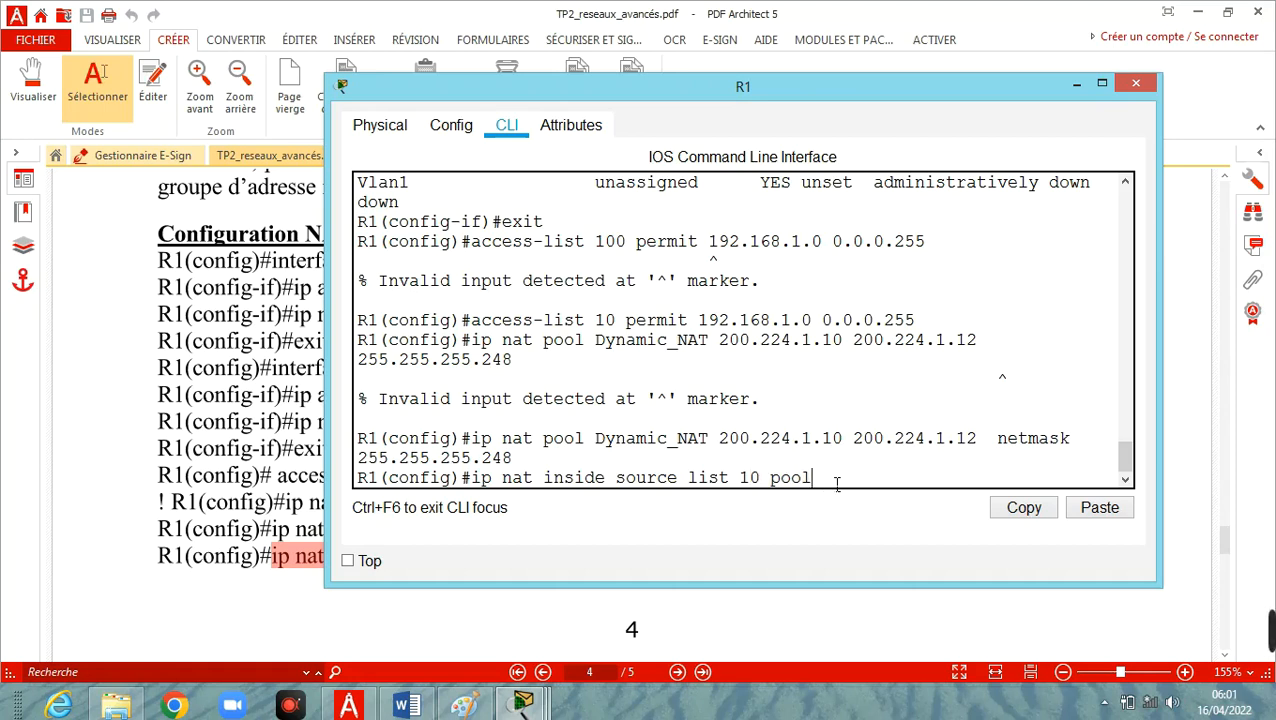
Copy the pool name Dynamic_NAT from the earlier ip nat pool command in R1's command history.
{"action": "scroll", "coordinate": [905, 376], "scroll_direction": "up", "scroll_amount": 5}
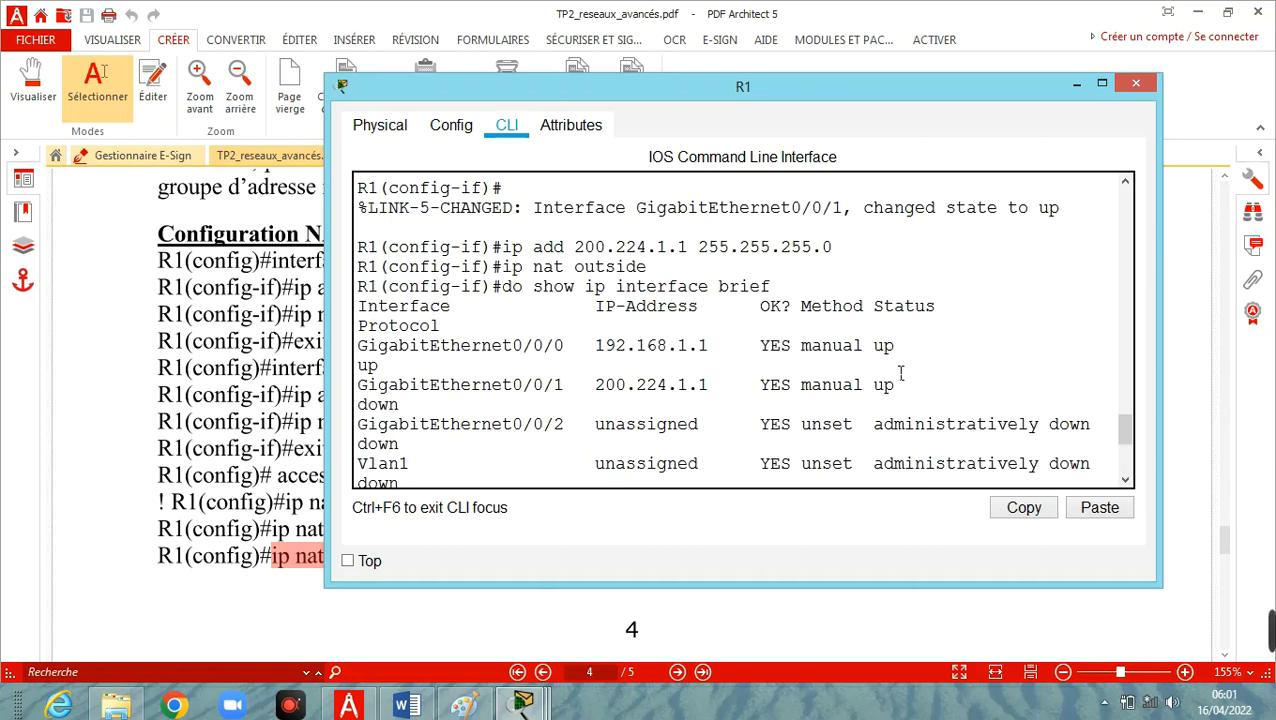
{"action": "scroll", "coordinate": [901, 373], "scroll_direction": "up", "scroll_amount": 5}
{"action": "scroll", "coordinate": [901, 373], "scroll_direction": "down", "scroll_amount": 10}
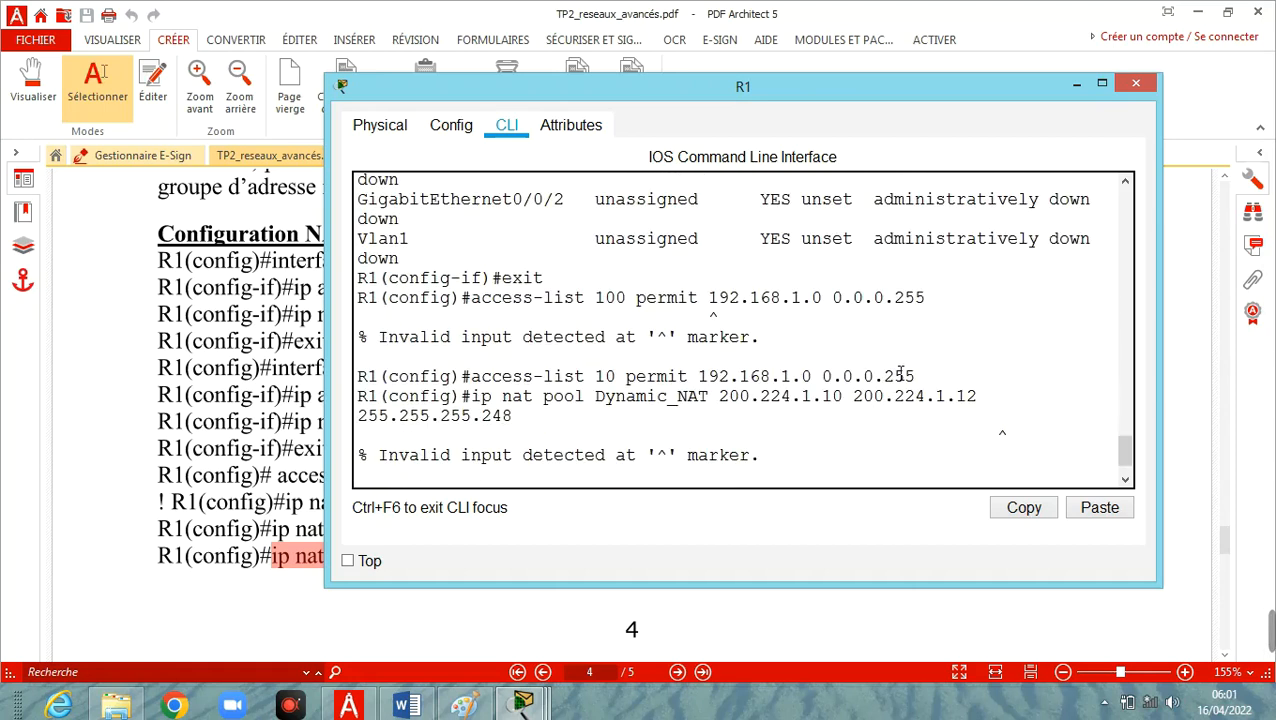
{"action": "scroll", "coordinate": [901, 373], "scroll_direction": "down", "scroll_amount": 1}
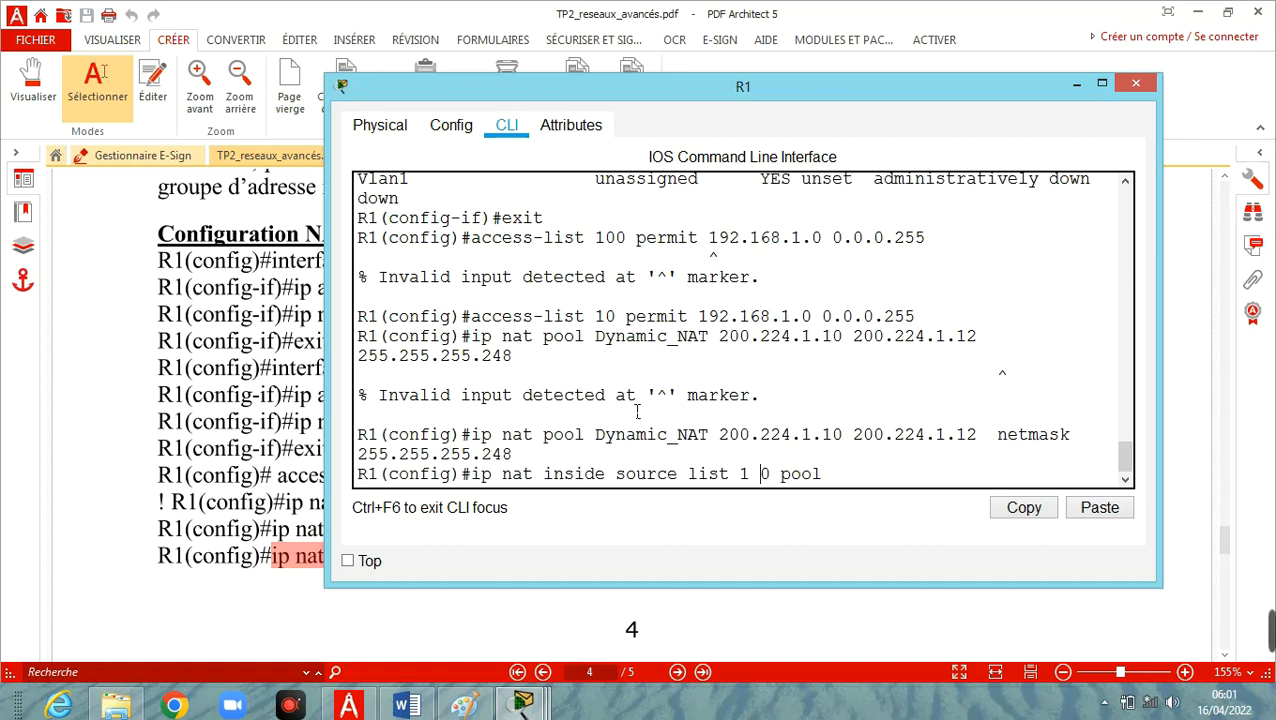
{"action": "left_click_drag", "start_coordinate": [596, 434], "coordinate": [711, 441]}
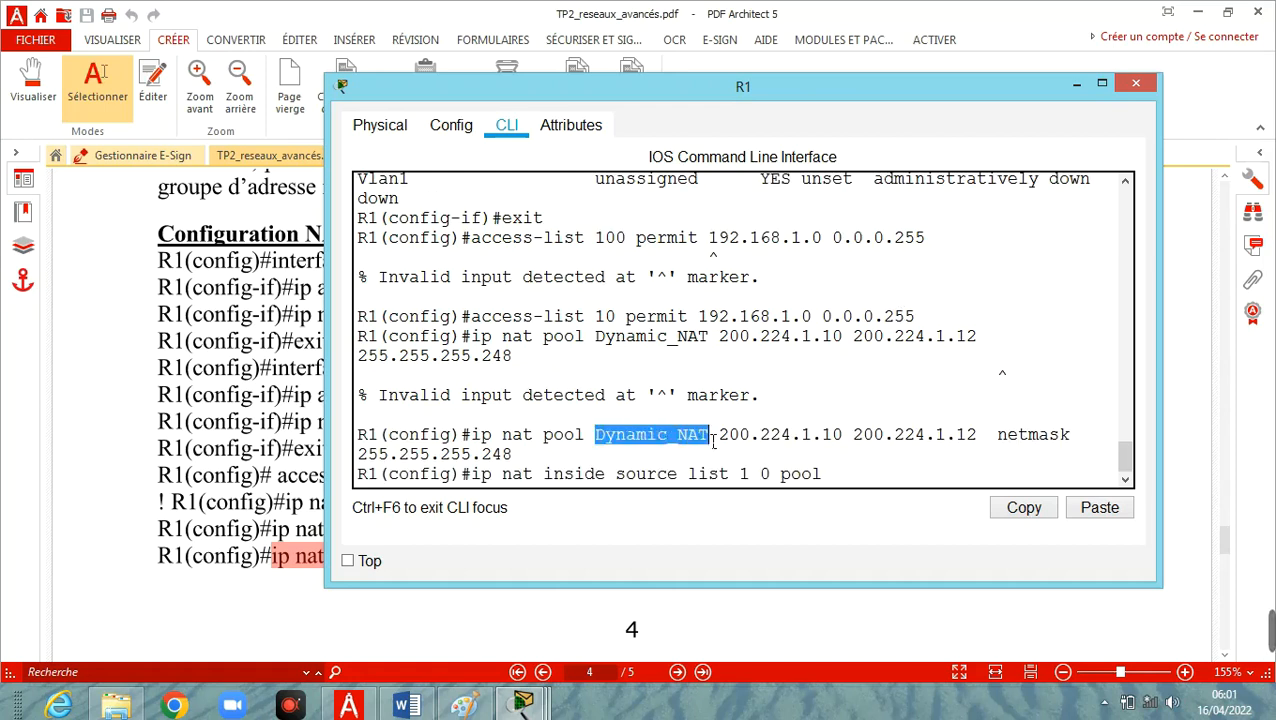
{"action": "right_click", "coordinate": [703, 444]}
{"action": "left_click", "coordinate": [742, 449]}
Remove the stray spaces inside list number 10, append the pool name Dynamic_NAT and run the ip nat inside source command on R1.
{"action": "left_click", "coordinate": [857, 478]}
{"action": "key", "text": "Left"}
{"action": "key", "text": "Left"}
{"action": "key", "text": "Left"}
{"action": "key", "text": "Left"}
{"action": "key", "text": "Left"}
{"action": "key", "text": "Left"}
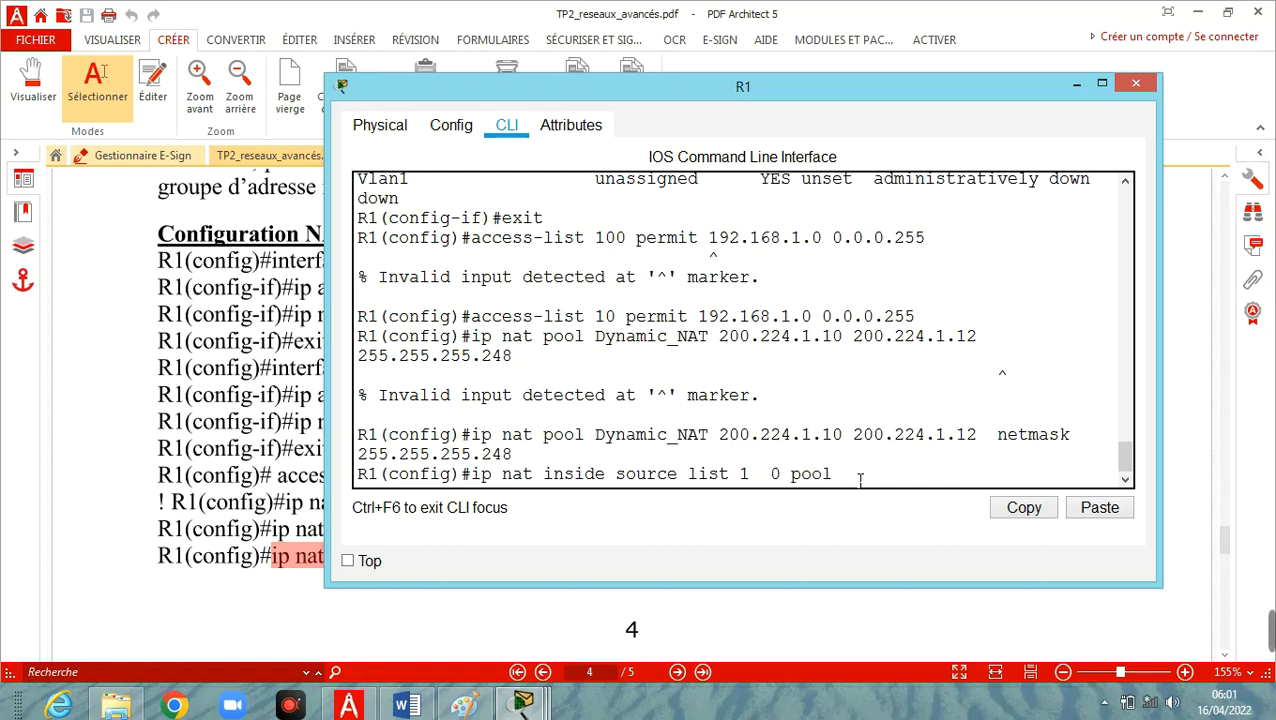
{"action": "key", "text": "BackSpace"}
{"action": "key", "text": "BackSpace"}
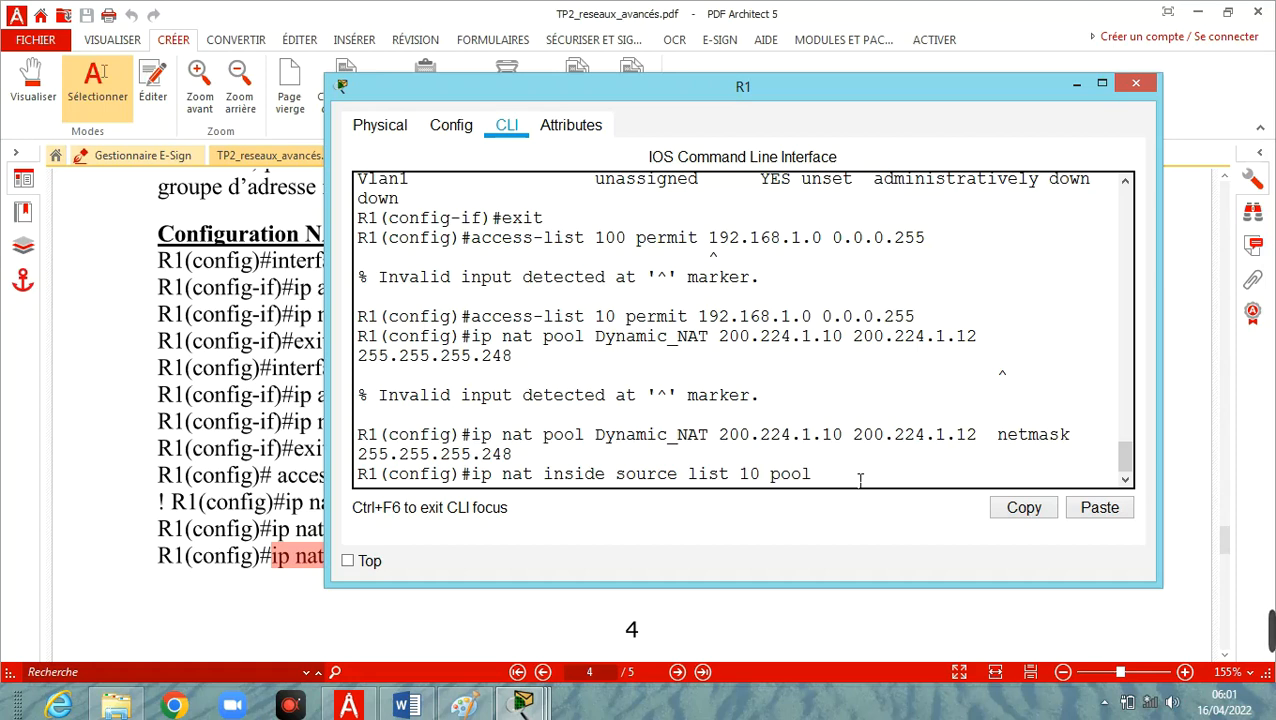
{"action": "key", "text": "Right"}
{"action": "key", "text": "Right"}
{"action": "key", "text": "Right"}
{"action": "key", "text": "Right"}
{"action": "key", "text": "Right"}
{"action": "right_click", "coordinate": [860, 481]}
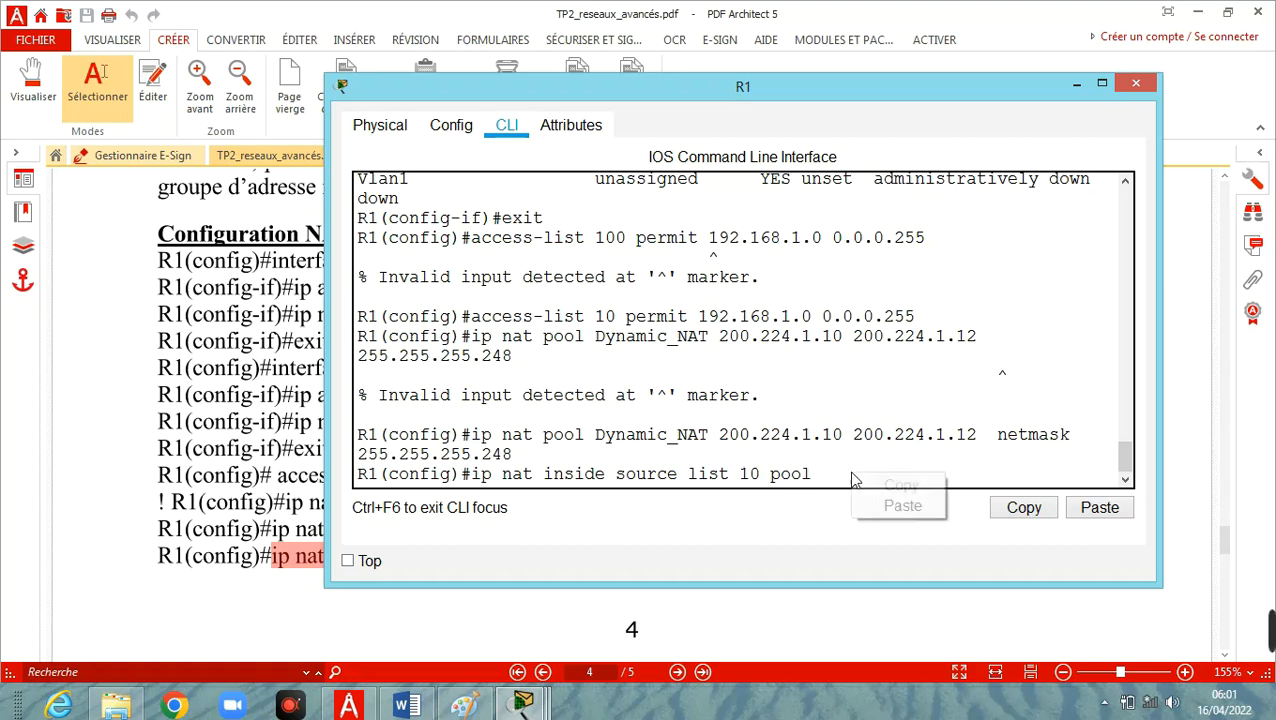
{"action": "left_click", "coordinate": [892, 506]}
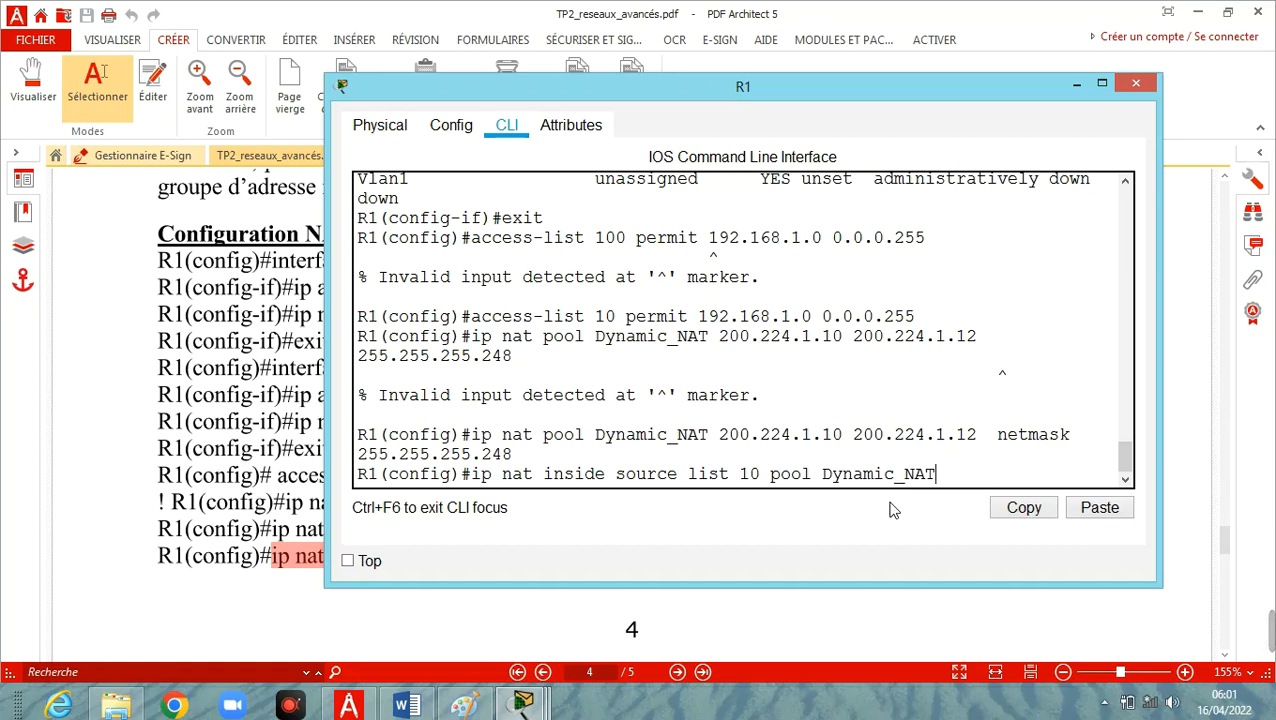
{"action": "key", "text": "Return"}
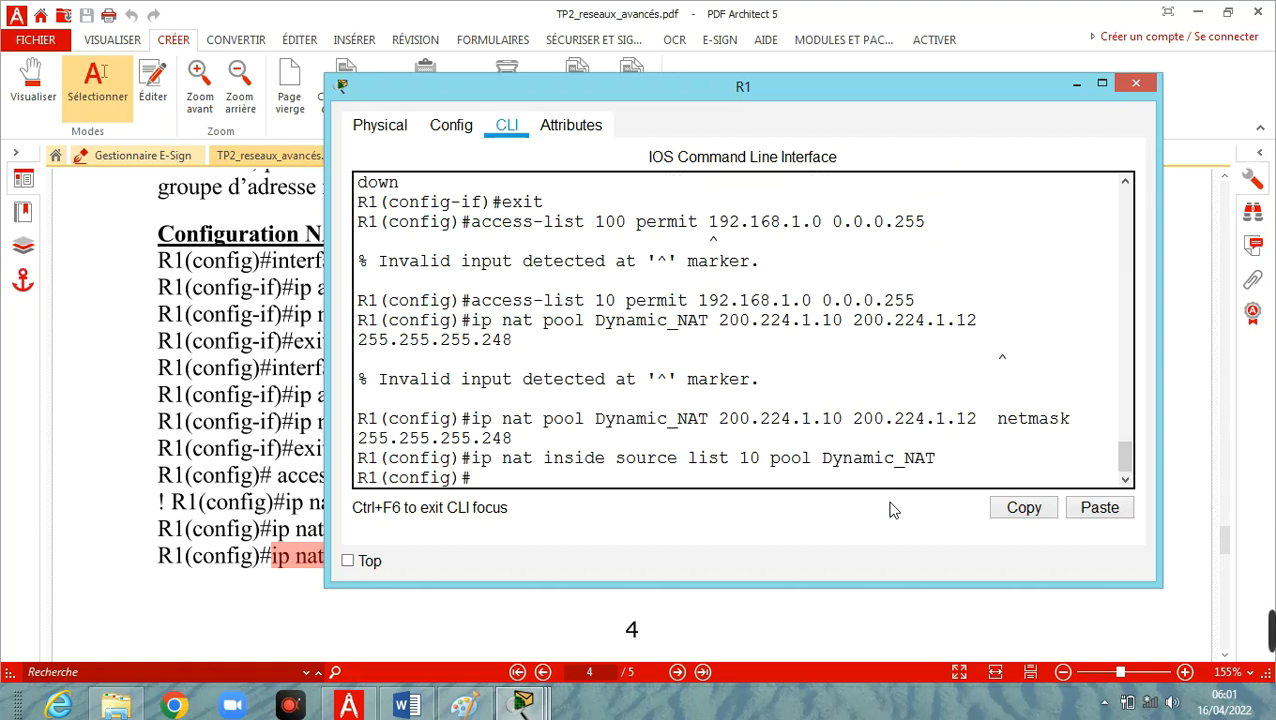
Exit global configuration mode on R1 to return to the privileged prompt.
{"action": "type", "text": "exit"}
{"action": "key", "text": "Return"}
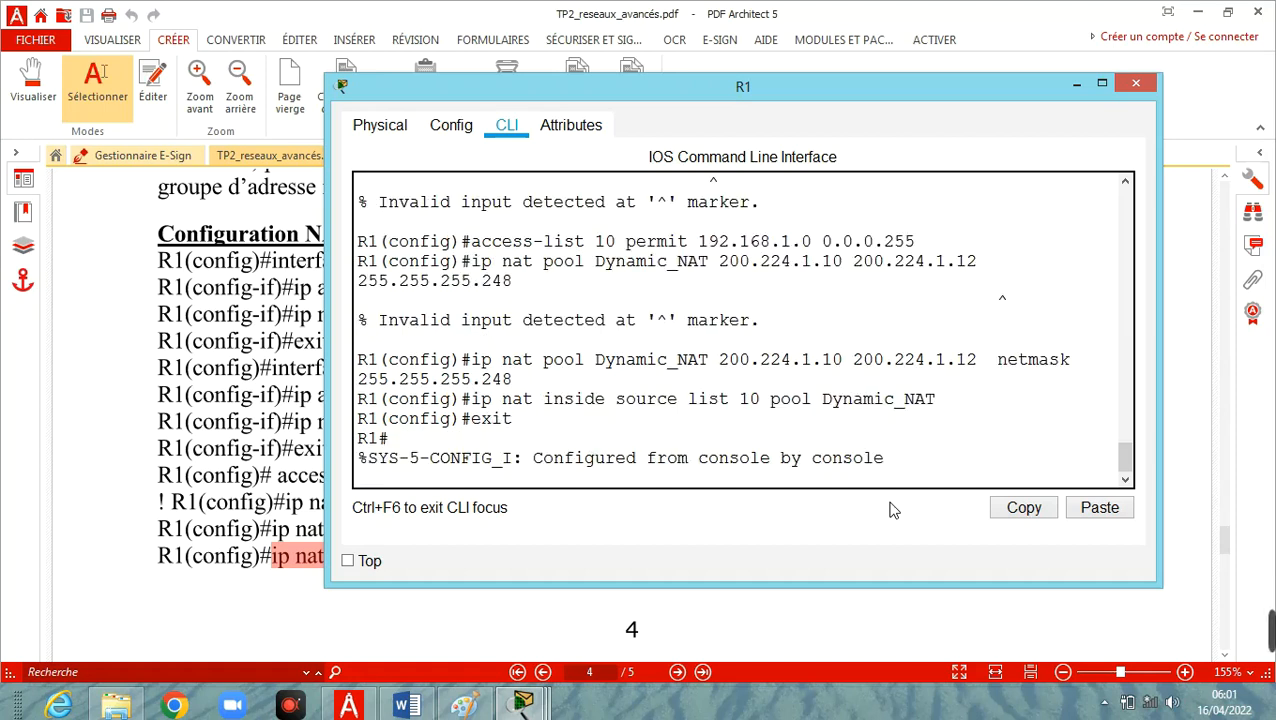
{"action": "key", "text": "Return"}
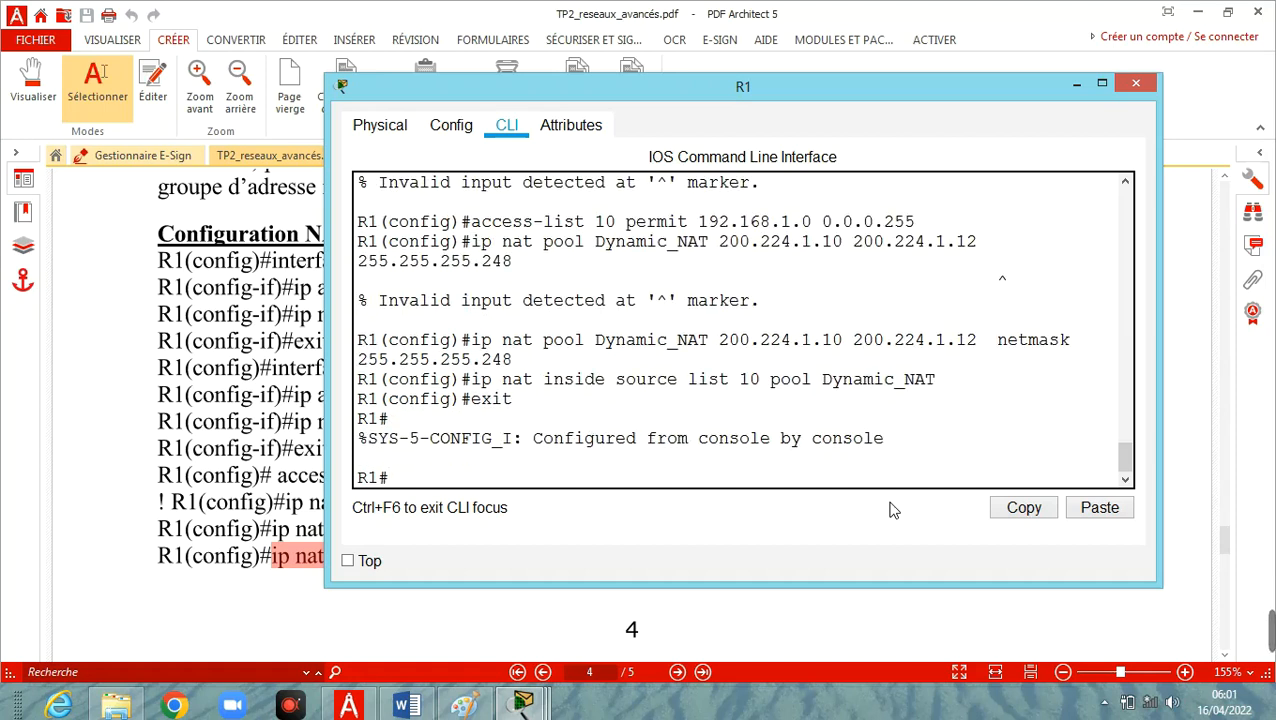
Run show ip nat statistics on R1, correcting the misspelled keyword, to check the dynamic NAT configuration.
{"action": "type", "text": "show ip"}
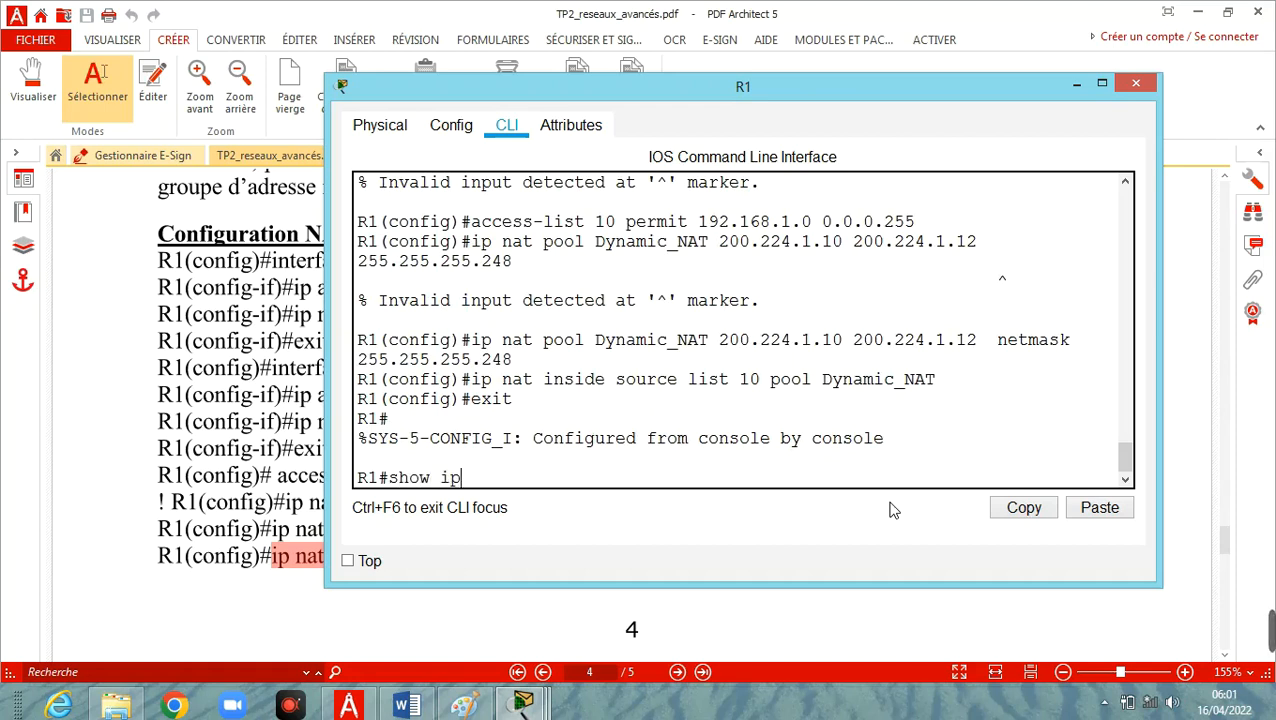
{"action": "type", "text": " nat sttis"}
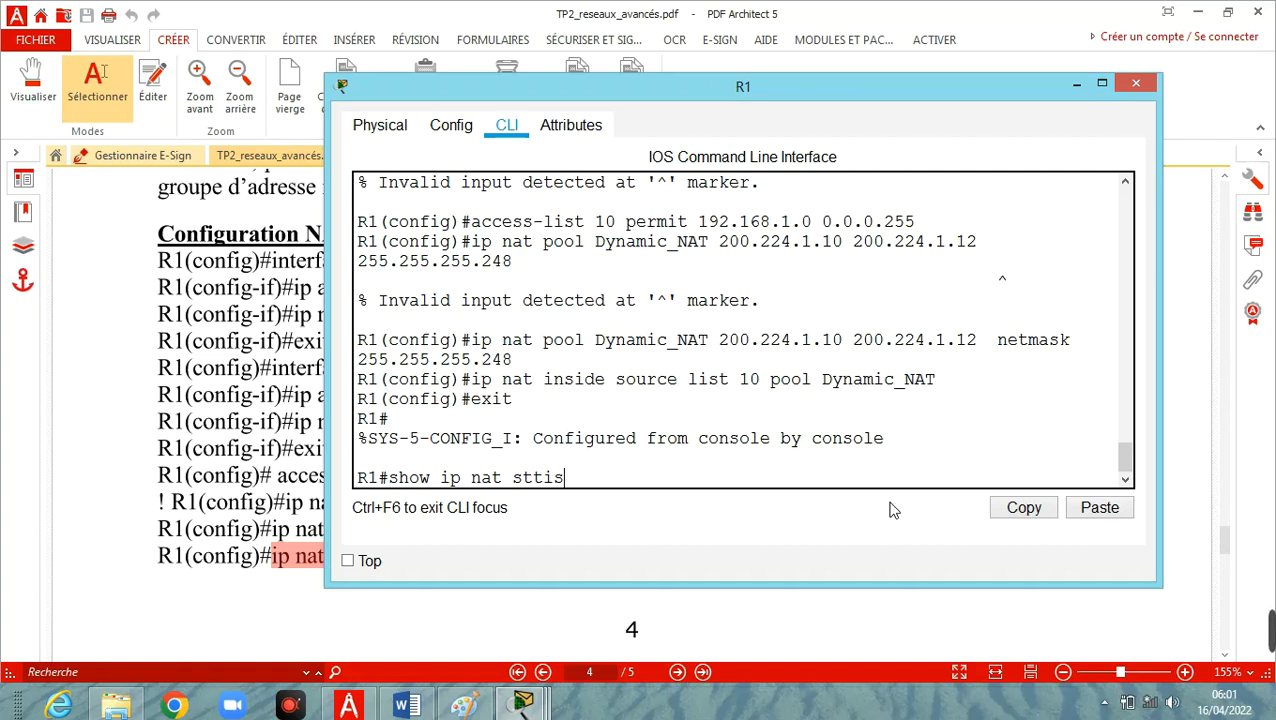
{"action": "type", "text": "tics"}
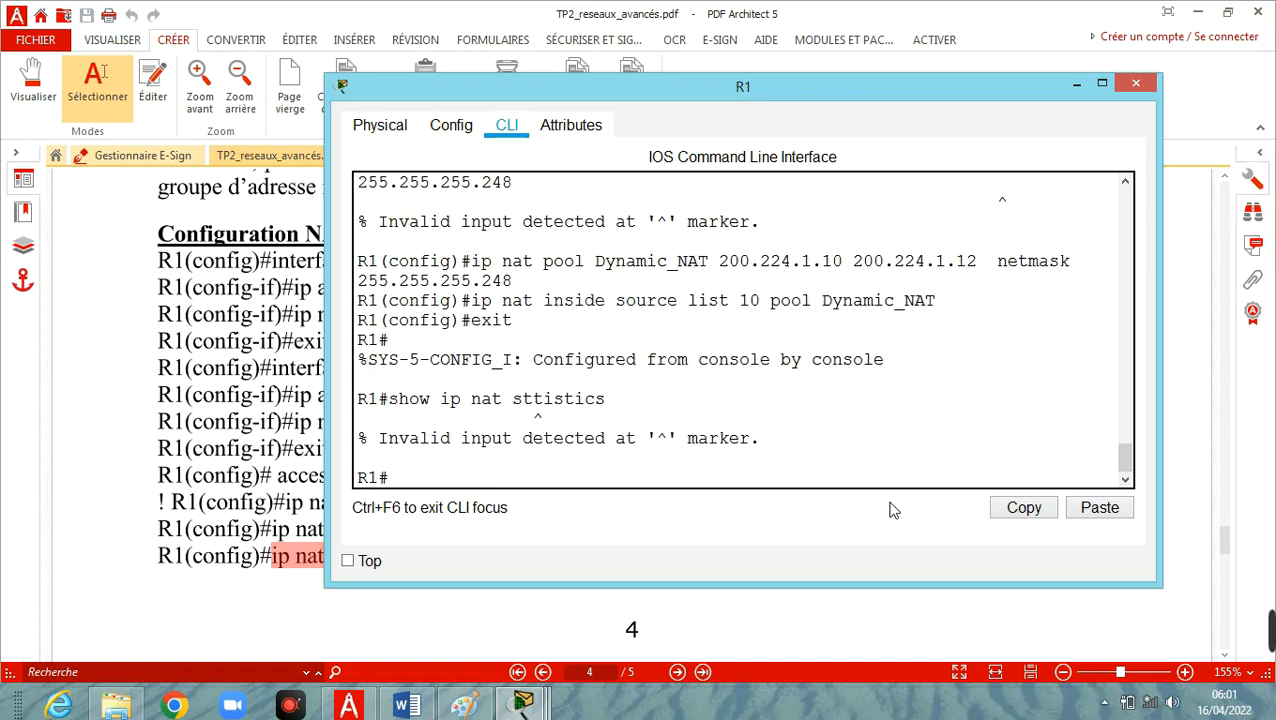
{"action": "key", "text": "Up"}
{"action": "key", "text": "Left"}
{"action": "key", "text": "Left"}
{"action": "key", "text": "Left"}
{"action": "key", "text": "Left"}
{"action": "key", "text": "Left"}
{"action": "key", "text": "Left"}
{"action": "type", "text": "a"}
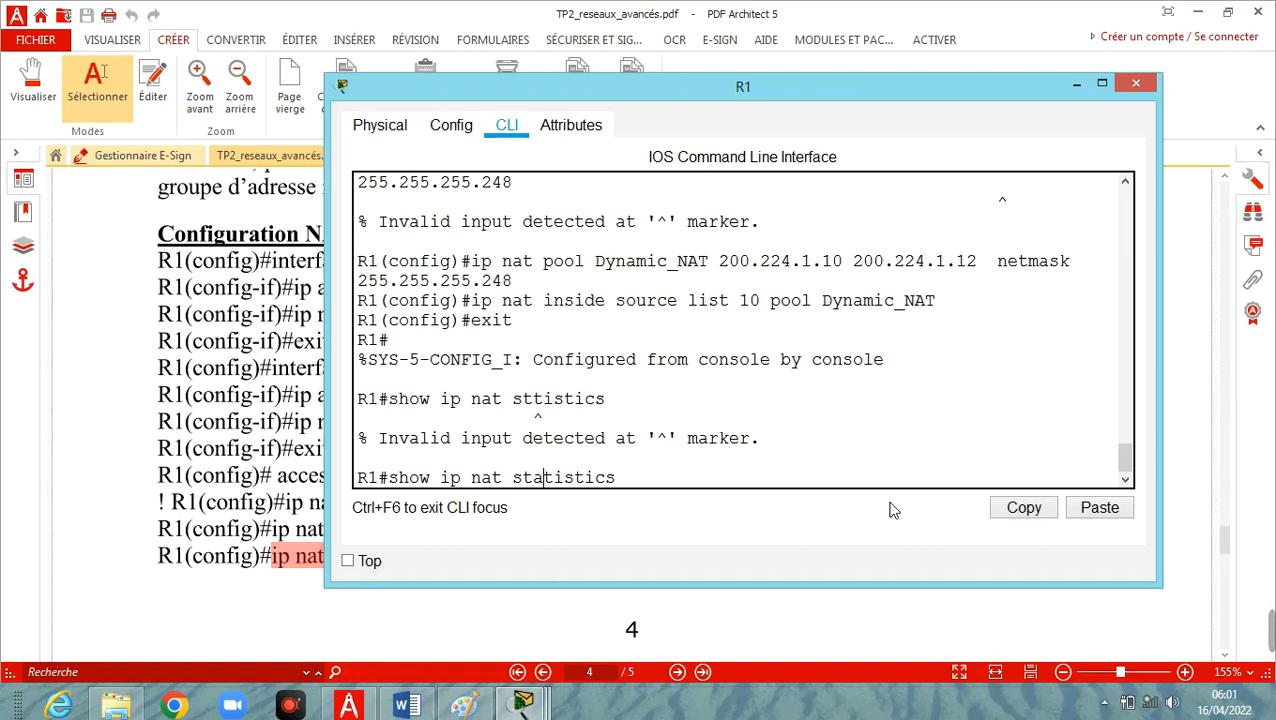
{"action": "key", "text": "Return"}
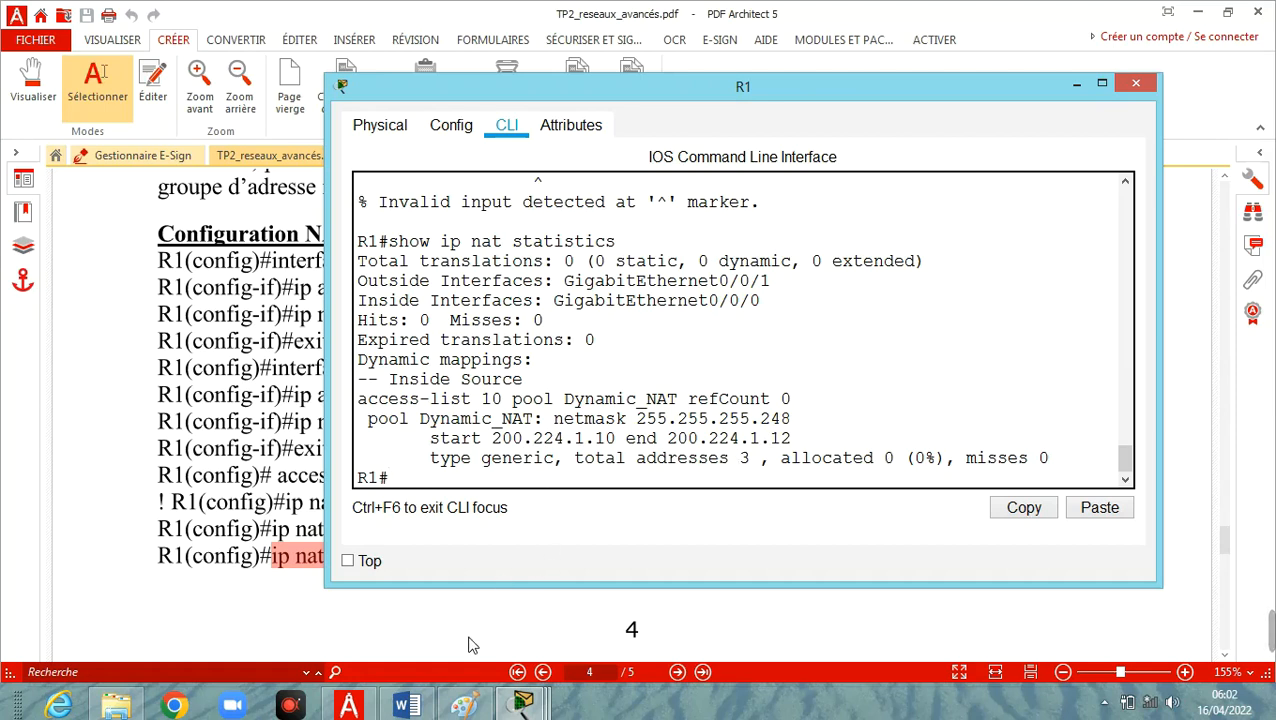
Switch to the Packet Tracer topology and set both the display name and hostname of Router1 to R2.
{"action": "left_click", "coordinate": [523, 703]}
{"action": "left_click", "coordinate": [201, 615]}
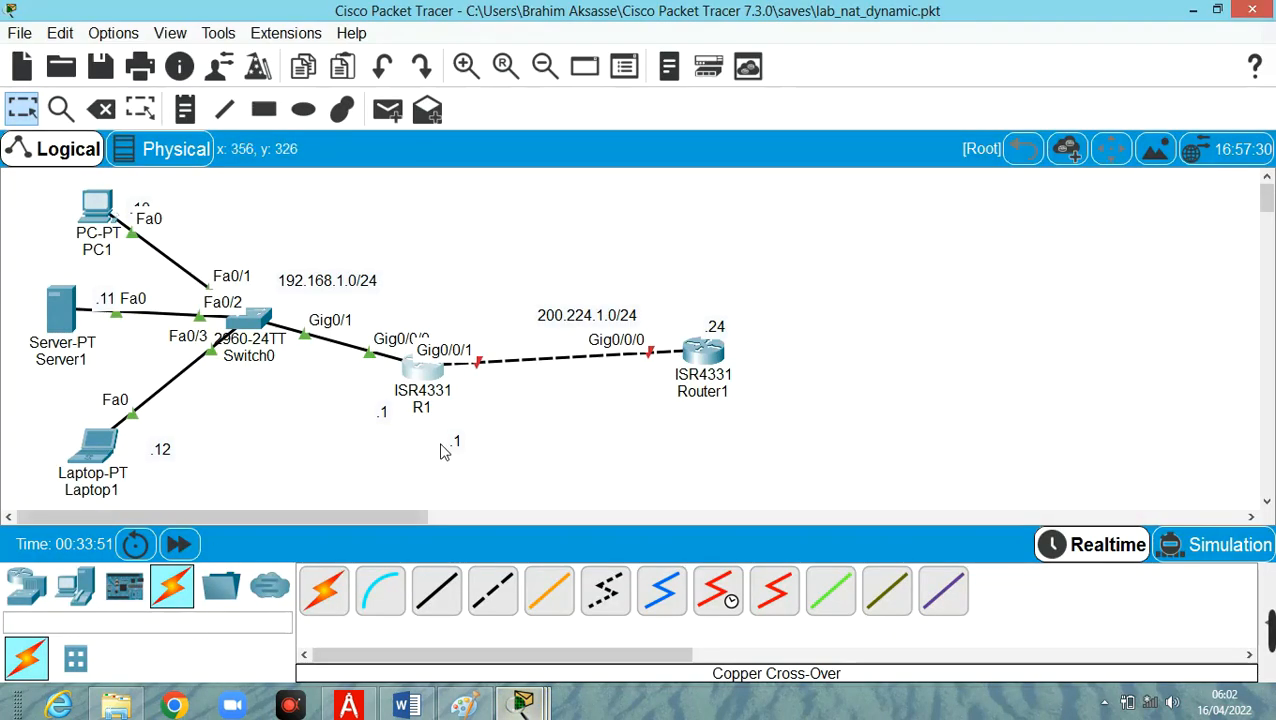
{"action": "left_click", "coordinate": [705, 360]}
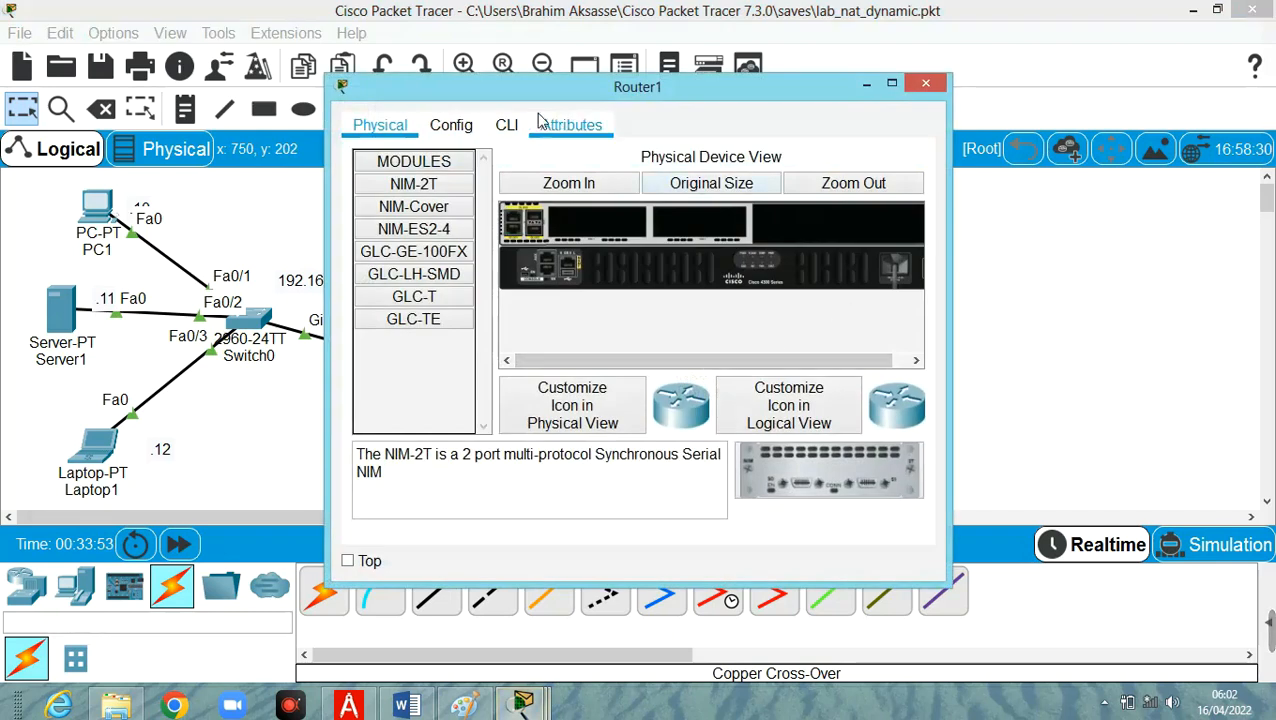
{"action": "left_click", "coordinate": [458, 128]}
{"action": "double_click", "coordinate": [723, 228]}
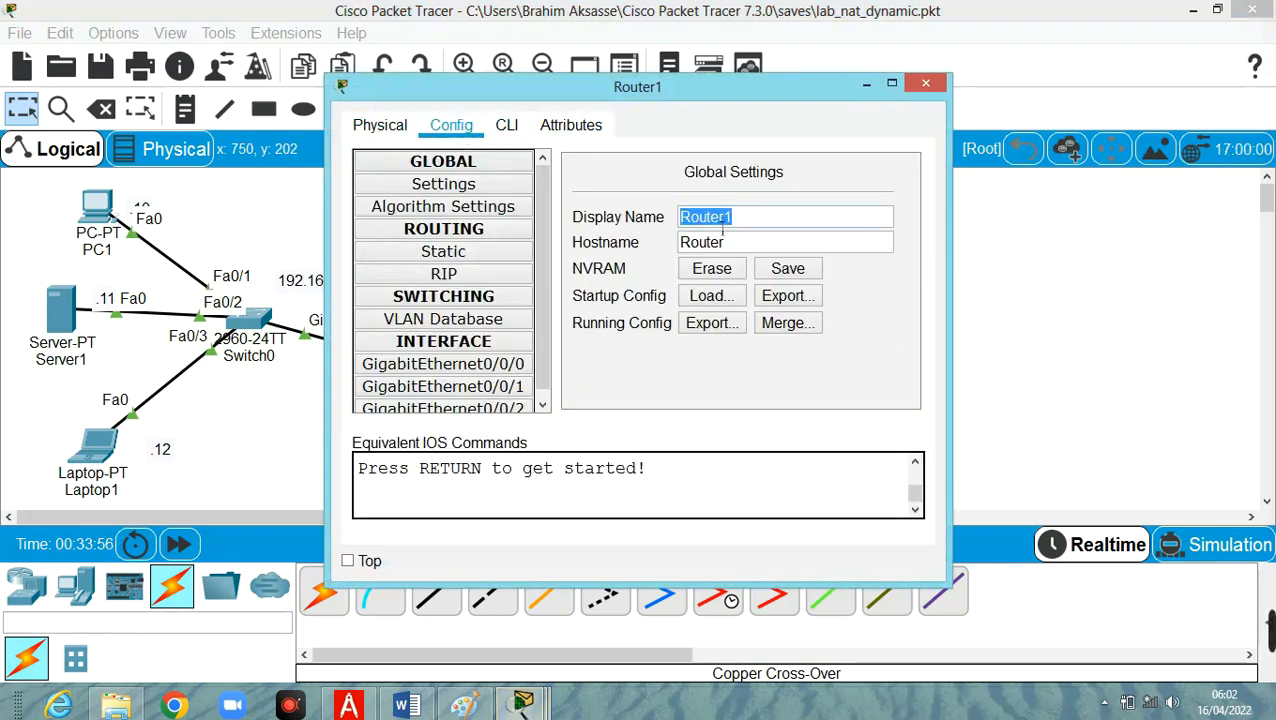
{"action": "type", "text": "R2"}
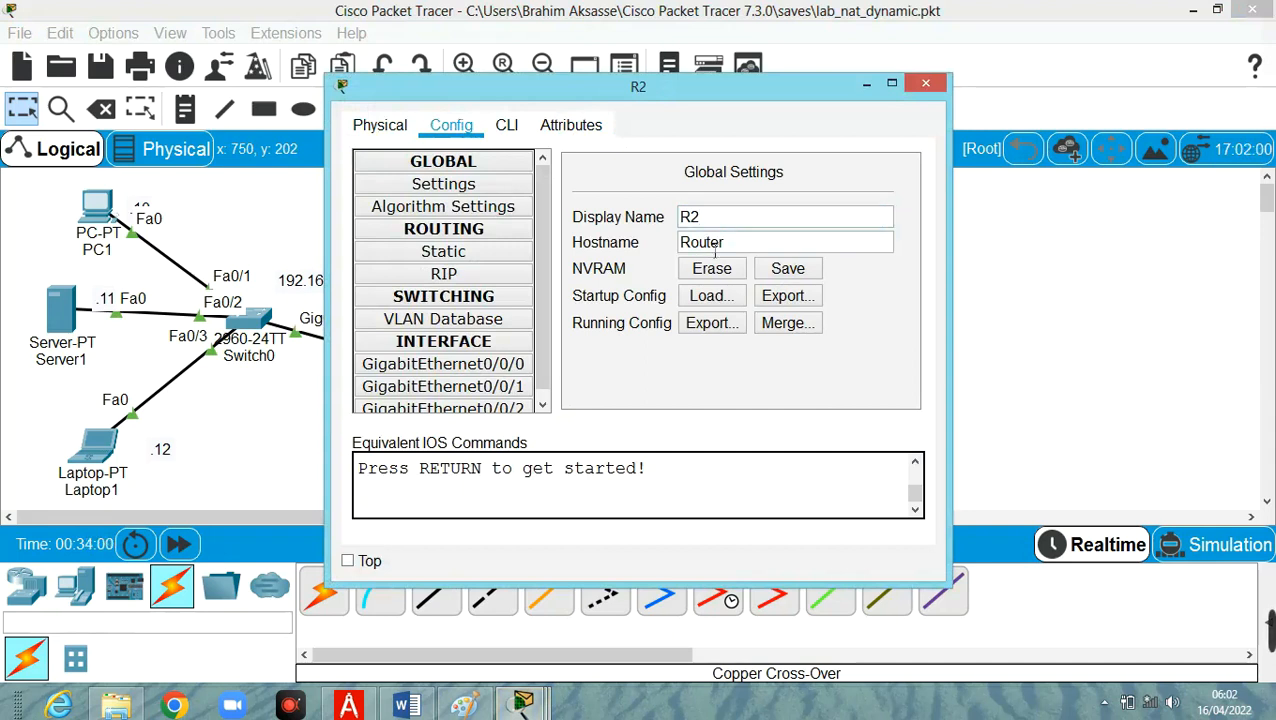
{"action": "double_click", "coordinate": [714, 245]}
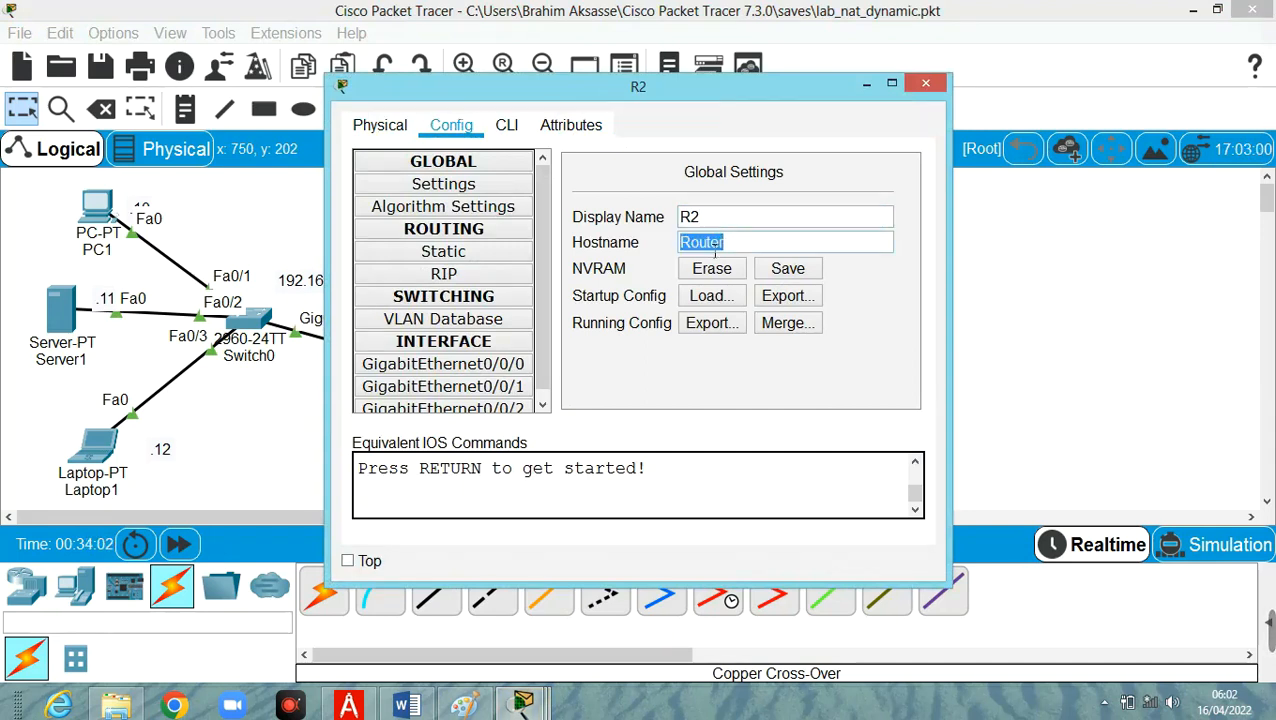
{"action": "type", "text": "R2"}
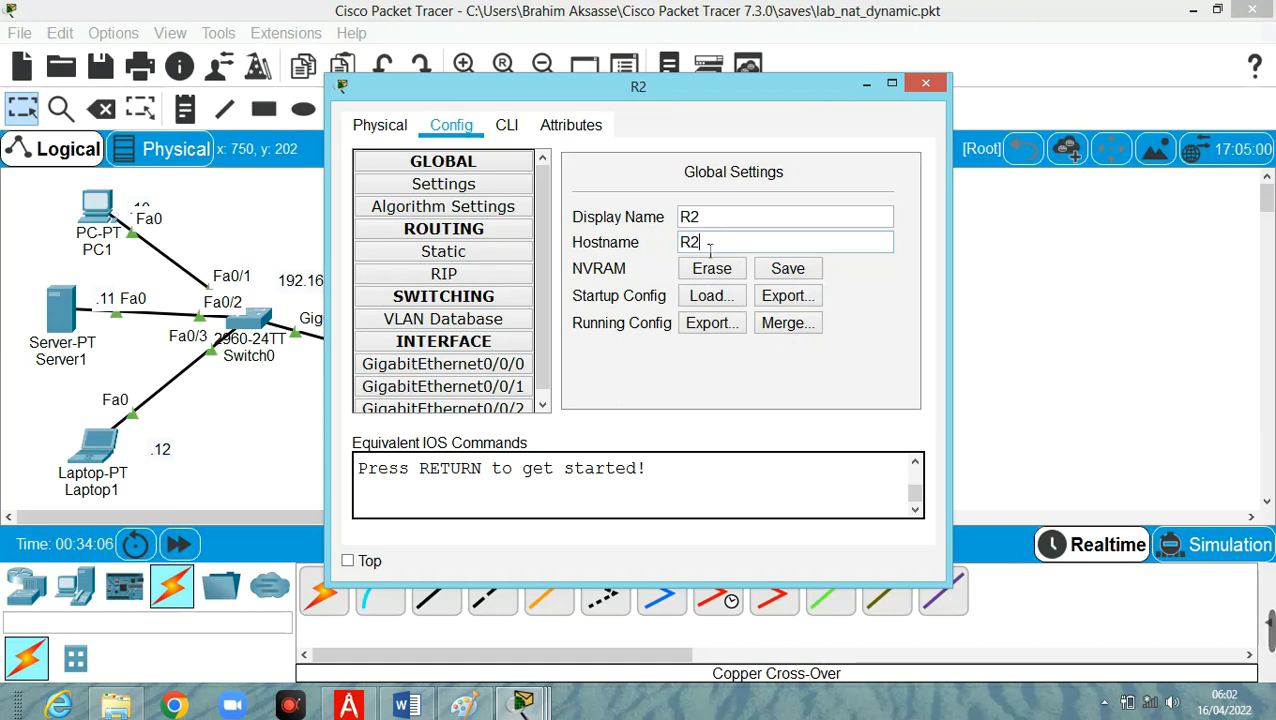
In R2's command-line interface, enter interface g0/0/0 configuration and enable the interface with no shut.
{"action": "left_click", "coordinate": [508, 127]}
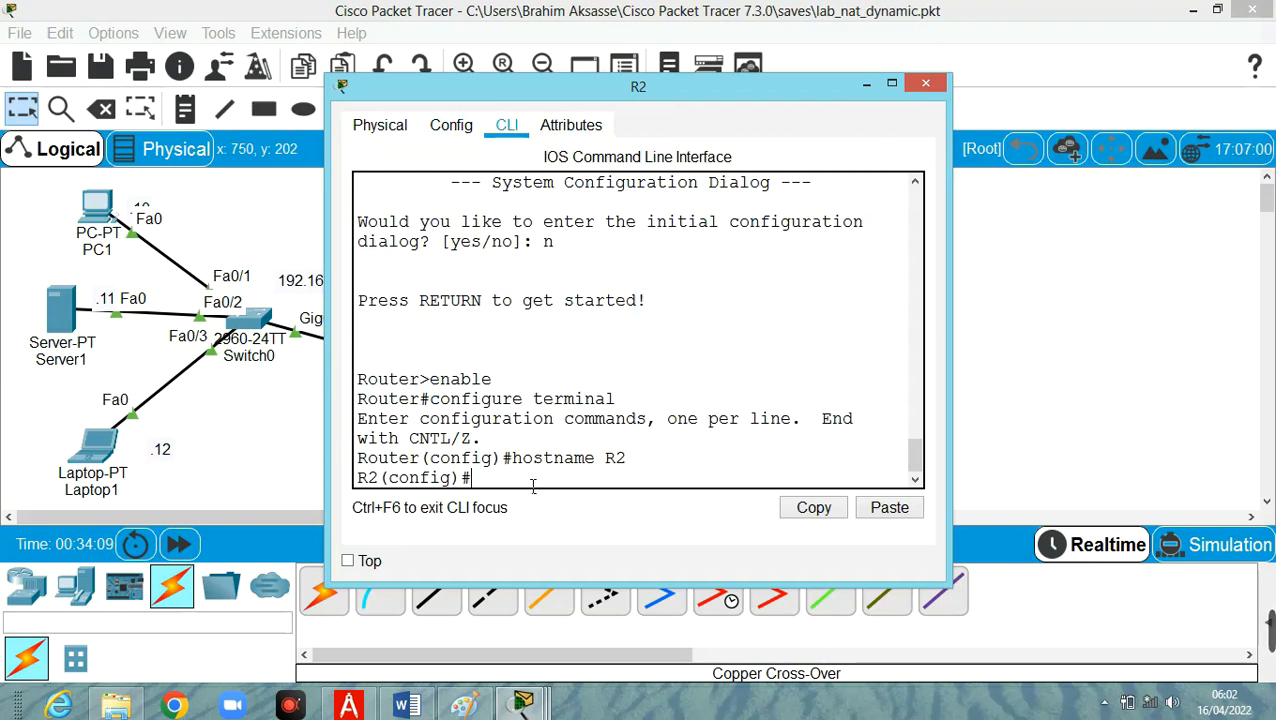
{"action": "type", "text": "int g0/0/0"}
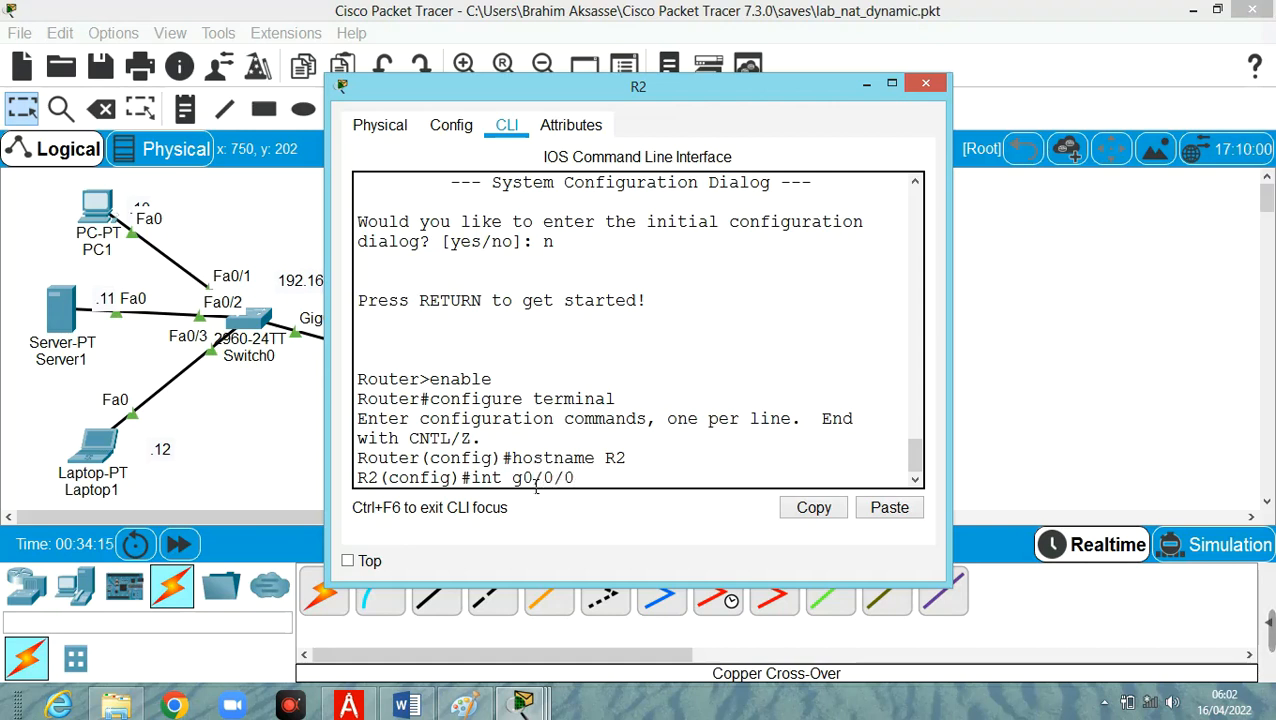
{"action": "key", "text": "Return"}
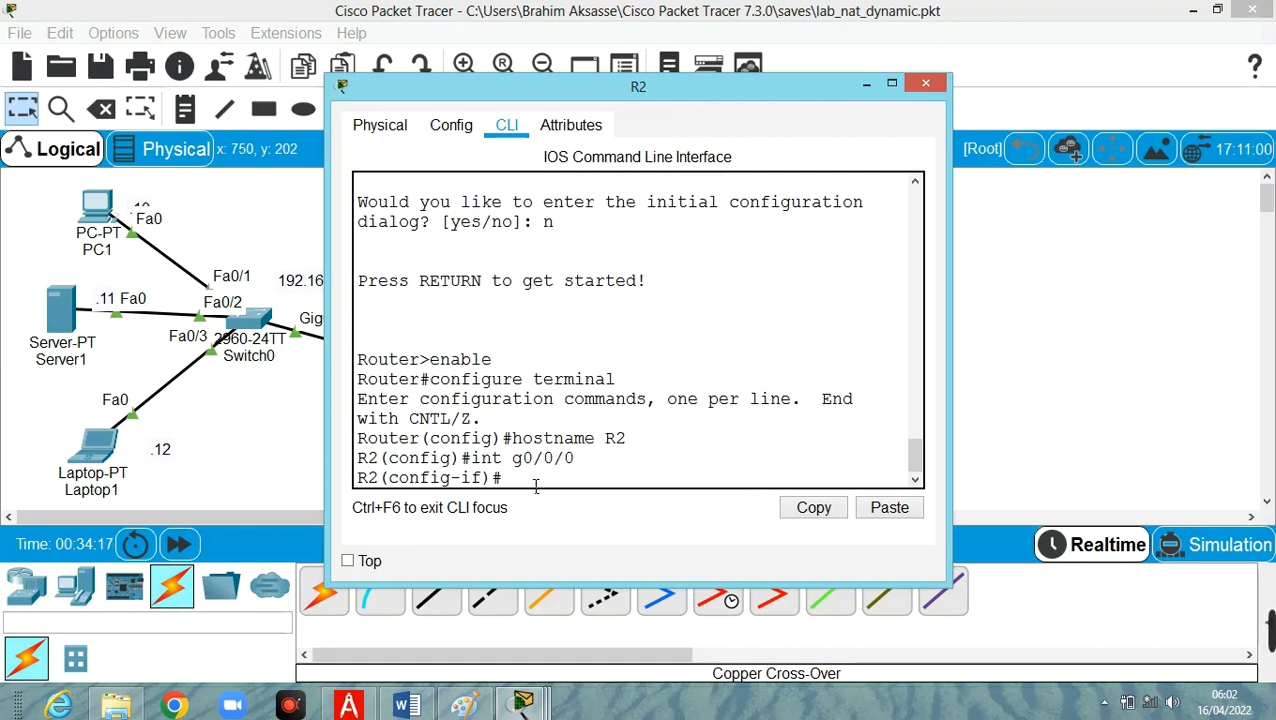
{"action": "type", "text": "n"}
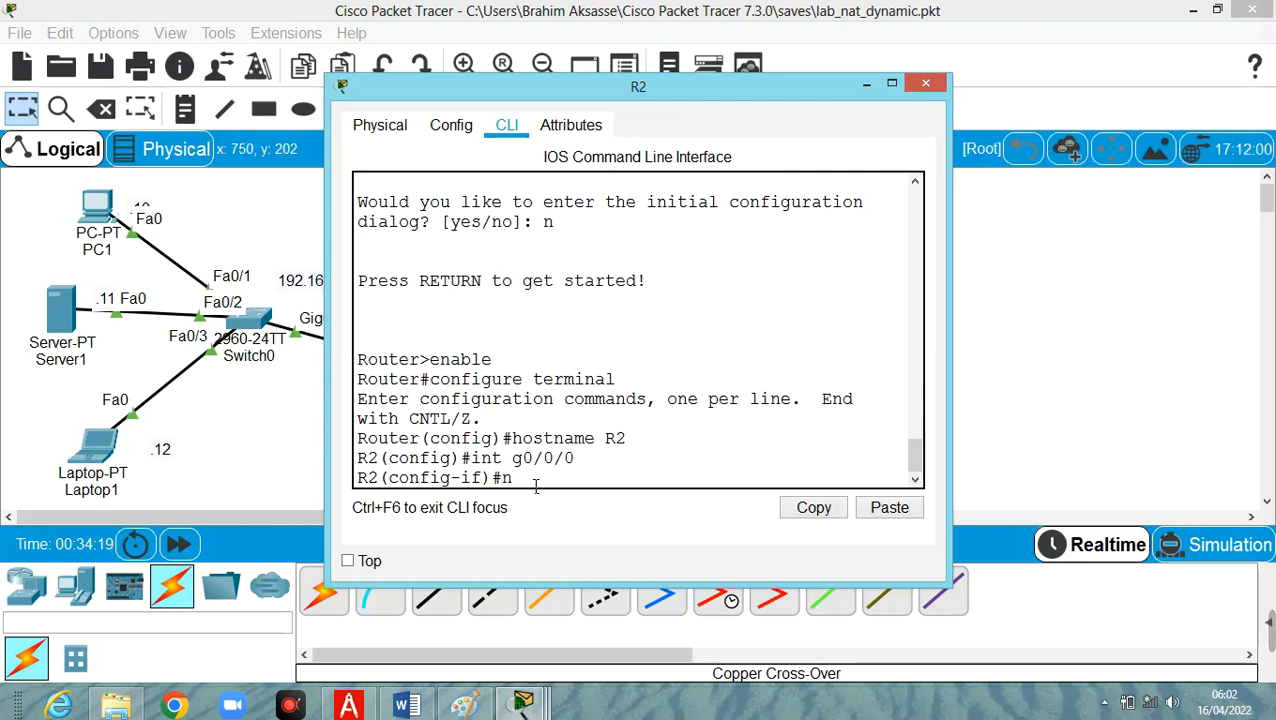
{"action": "type", "text": "o shut"}
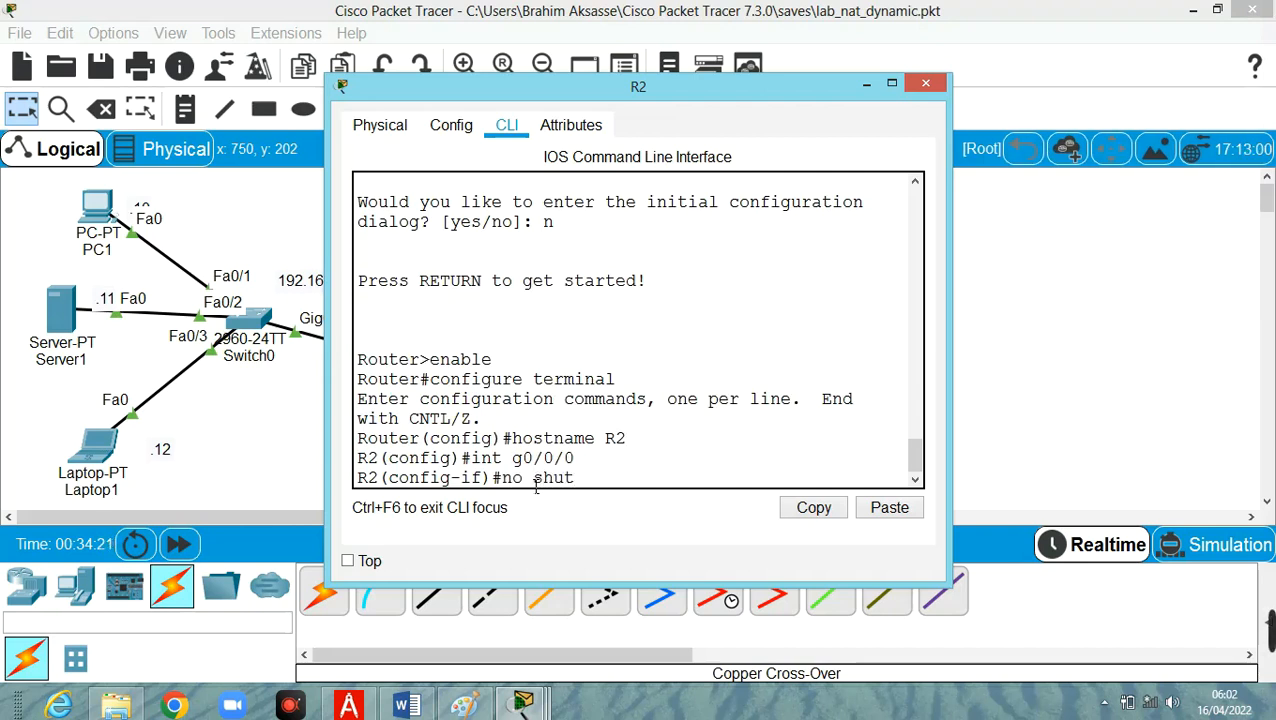
{"action": "key", "text": "Return"}
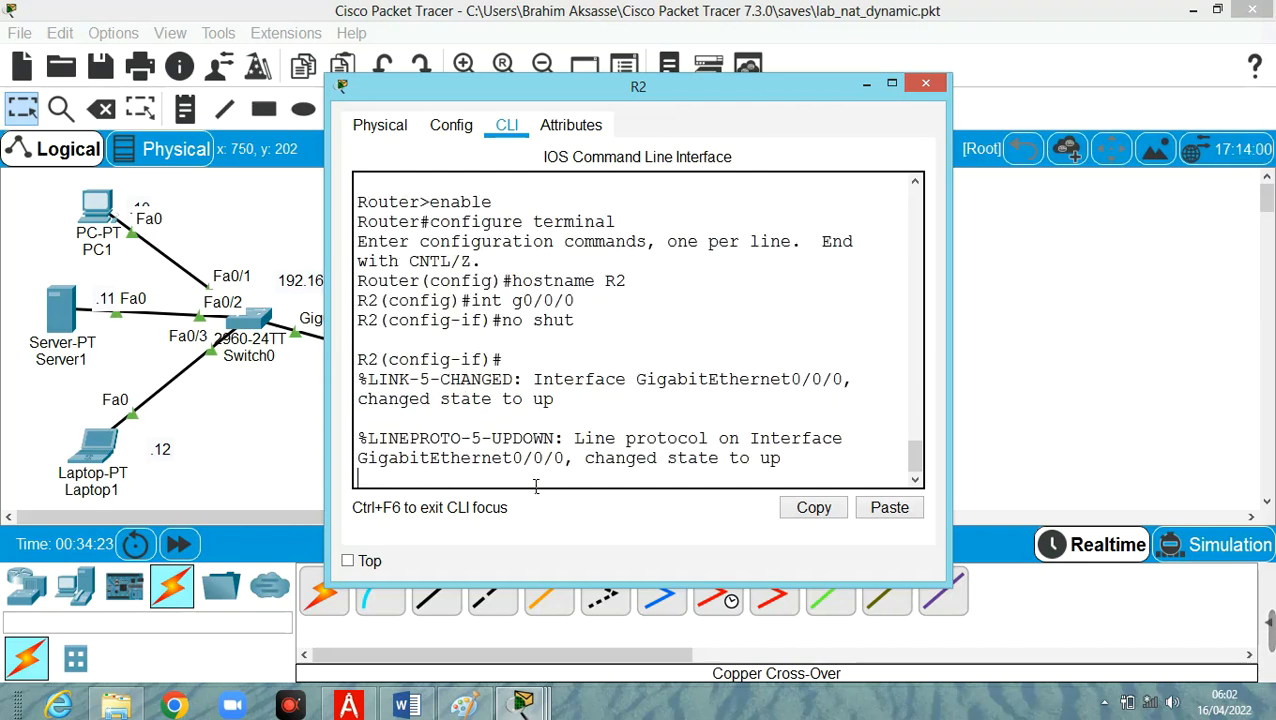
{"action": "key", "text": "Return"}
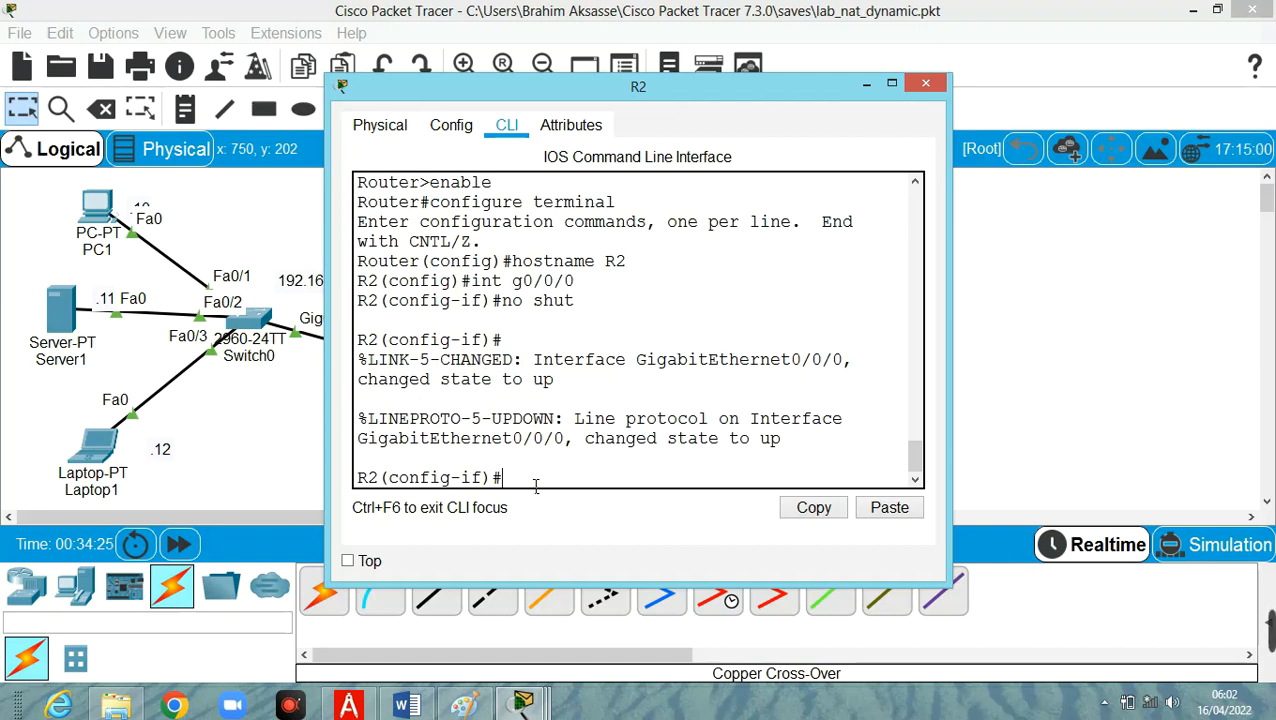
Assign IP address 200.224.1.24 with mask 255.255.255.0 to R2's g0/0/0 interface.
{"action": "type", "text": "ip add 200."}
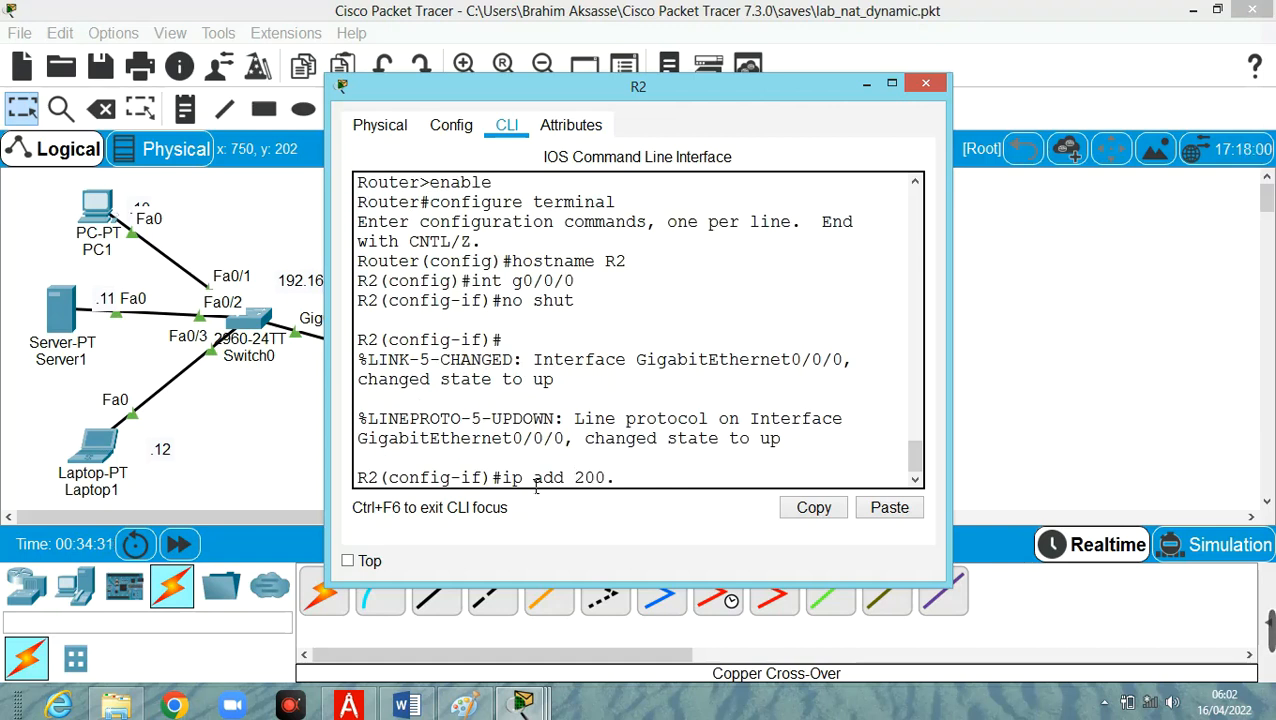
{"action": "type", "text": "224.1.24"}
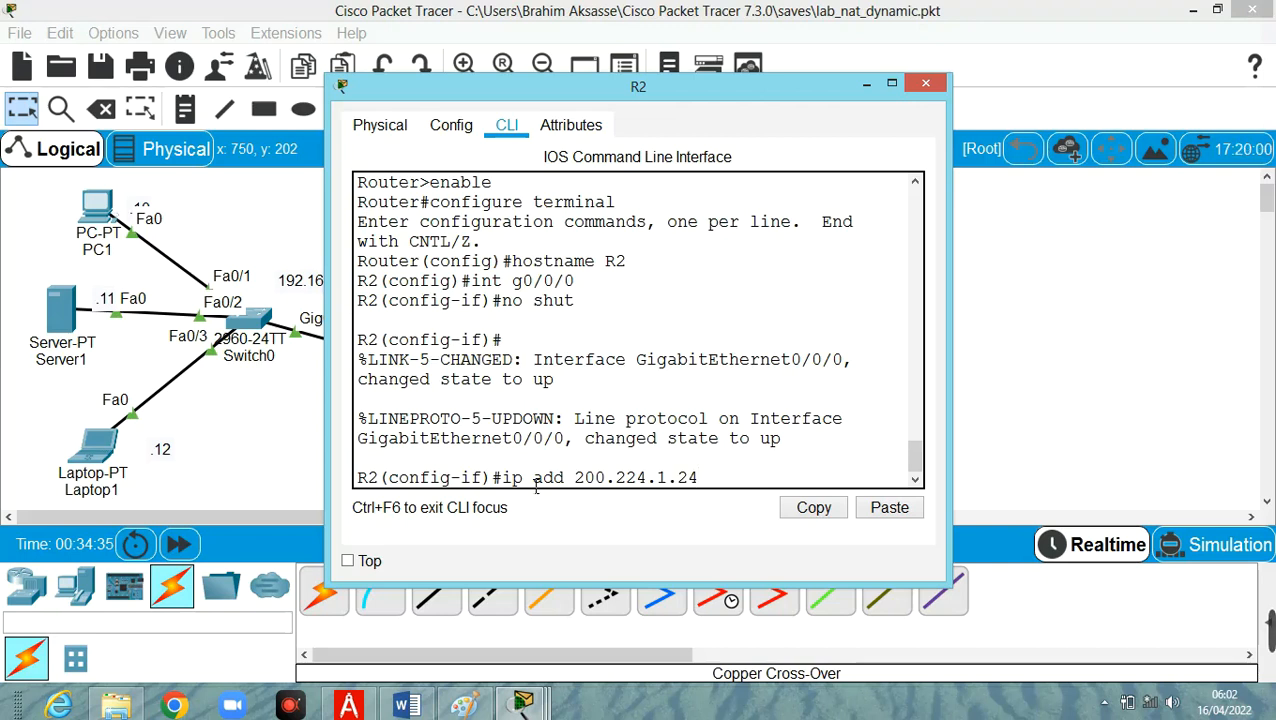
{"action": "type", "text": " 255.25"}
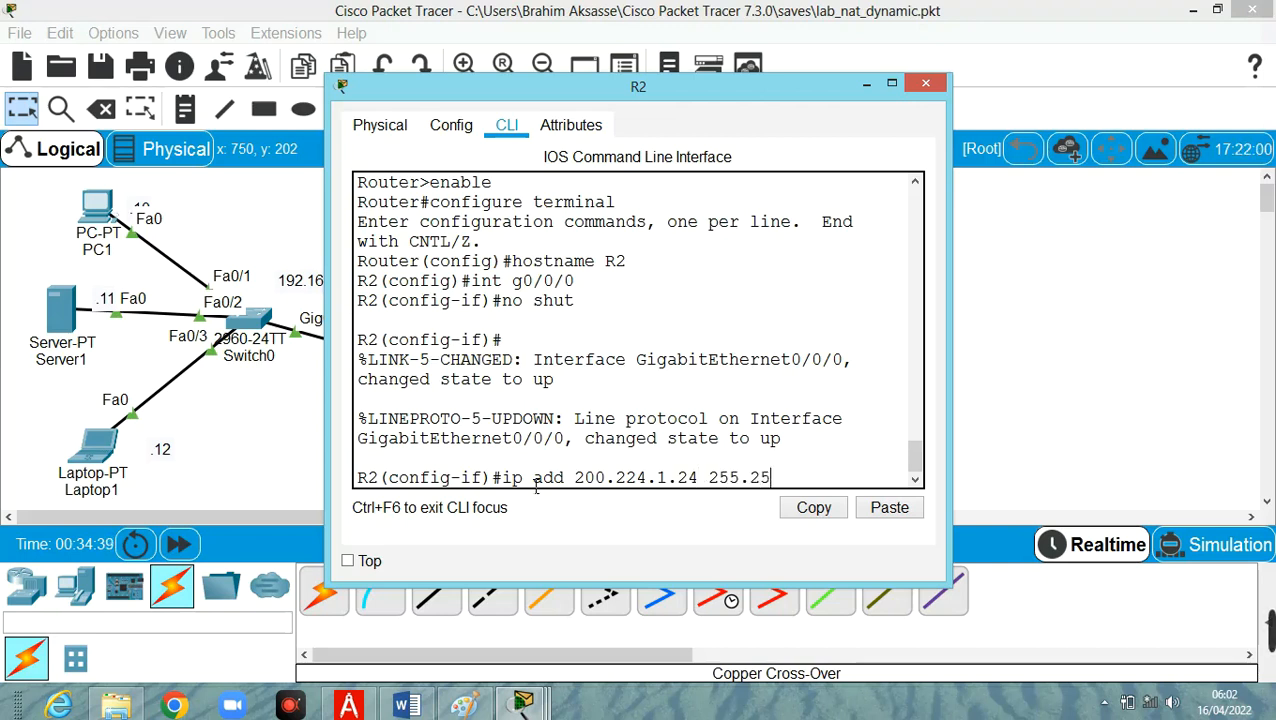
{"action": "type", "text": "5.255.0"}
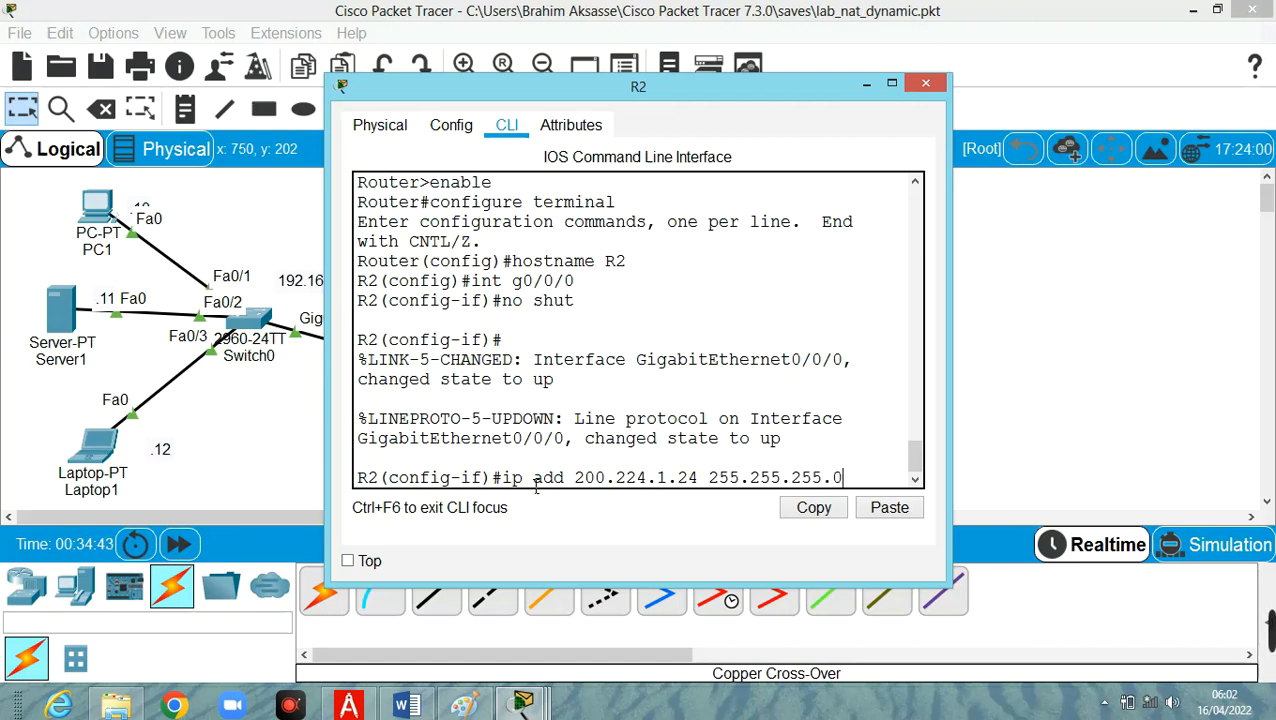
{"action": "key", "text": "Return"}
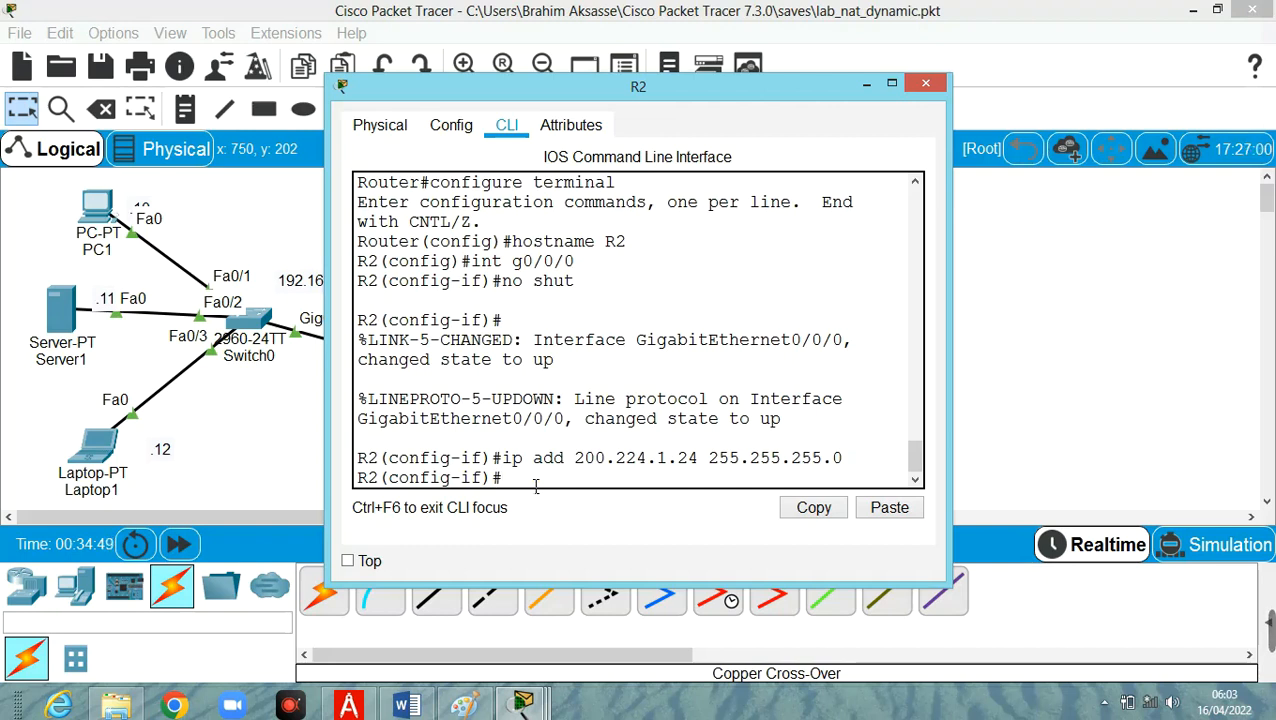
Run do show ip interface brief on R2 to check the interface addresses and status.
{"action": "type", "text": "do show ip in"}
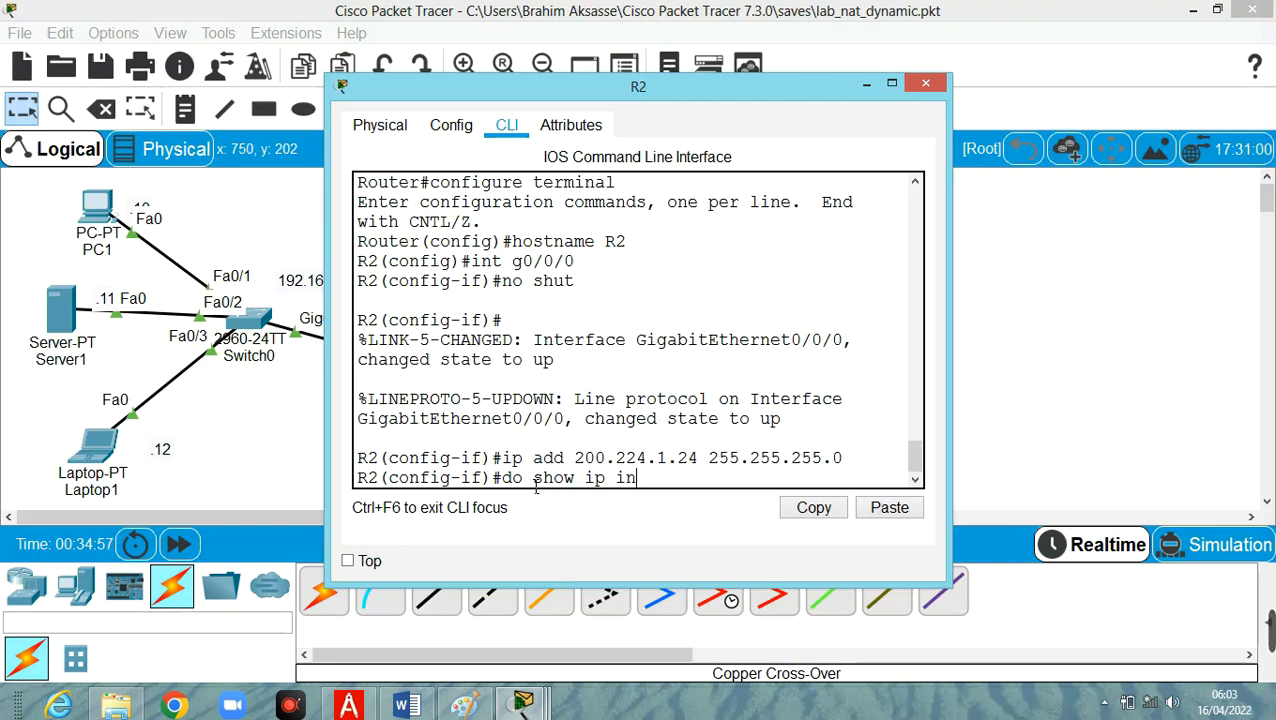
{"action": "type", "text": "terface brief"}
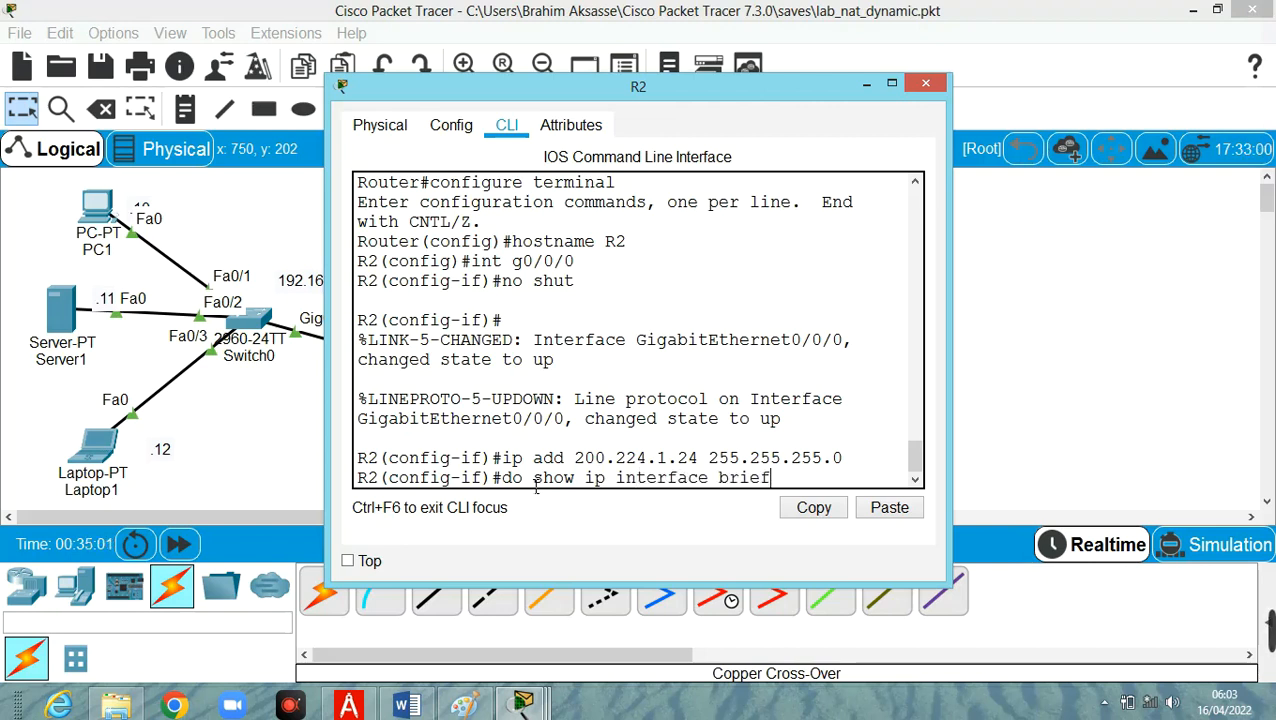
{"action": "key", "text": "Return"}
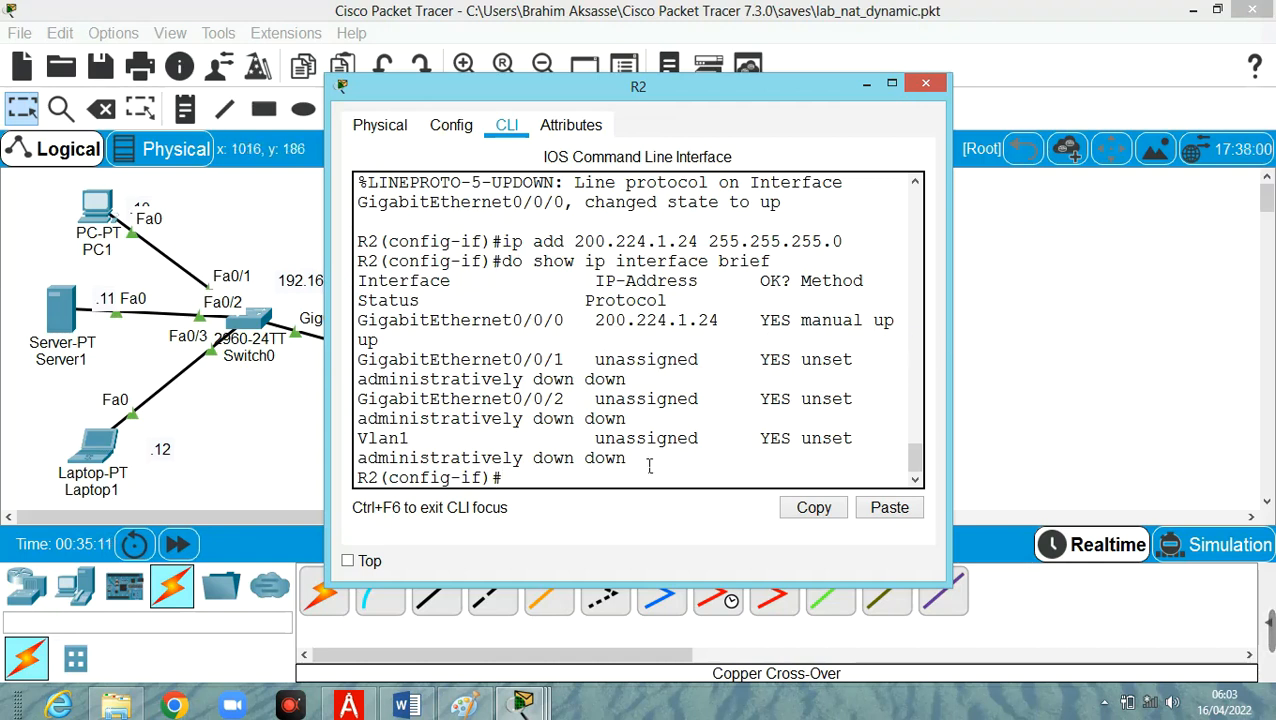
Exit interface and global configuration modes on R2 to return to the privileged prompt.
{"action": "type", "text": "exit"}
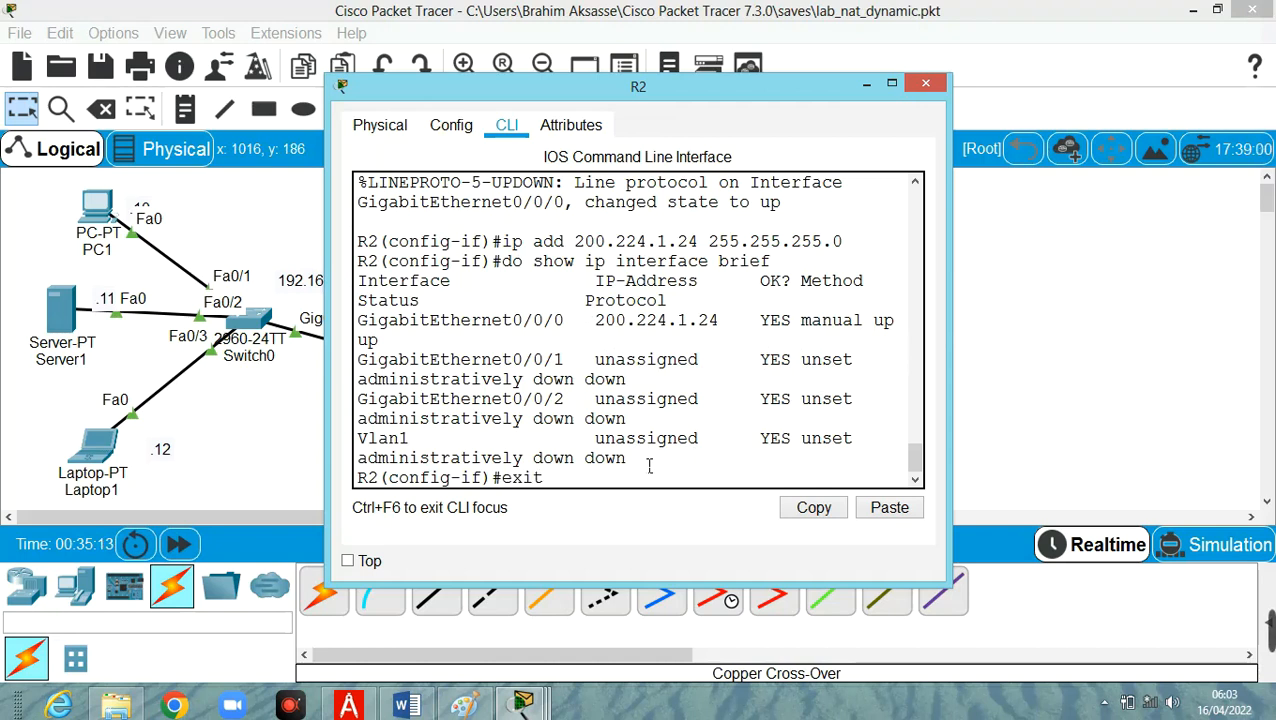
{"action": "key", "text": "Return"}
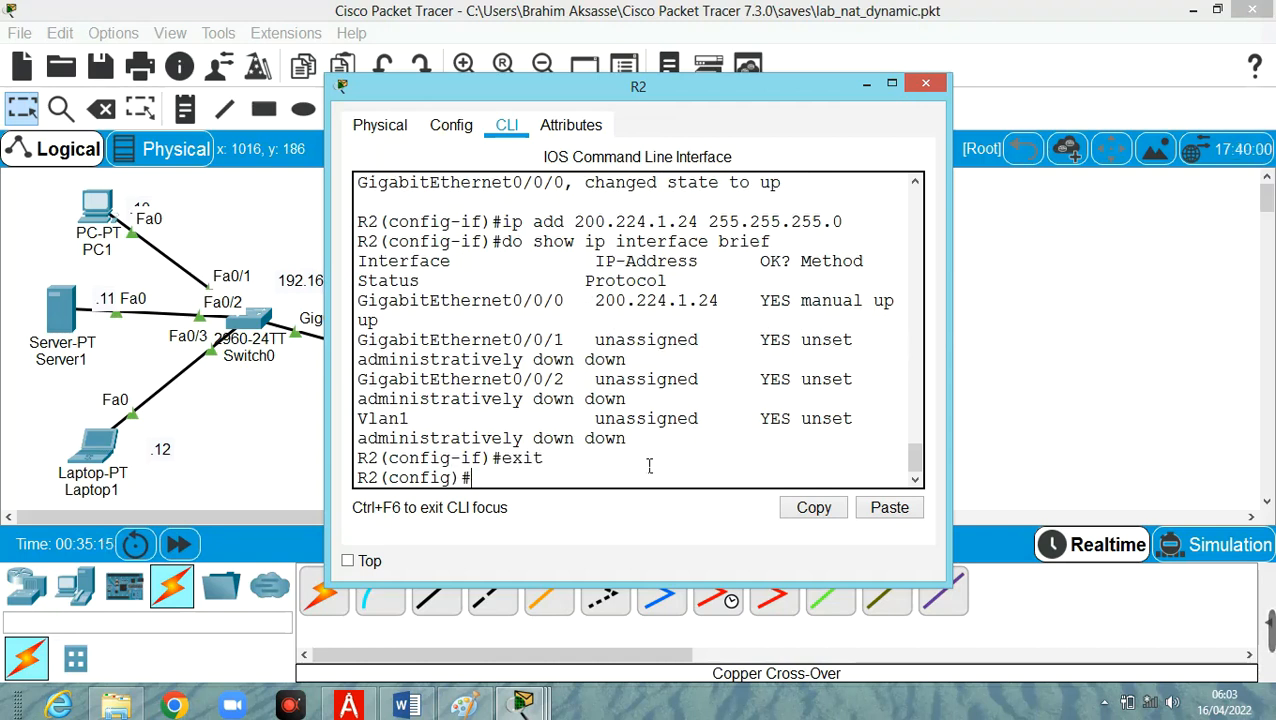
{"action": "type", "text": "exit"}
{"action": "key", "text": "Return"}
{"action": "key", "text": "Return"}
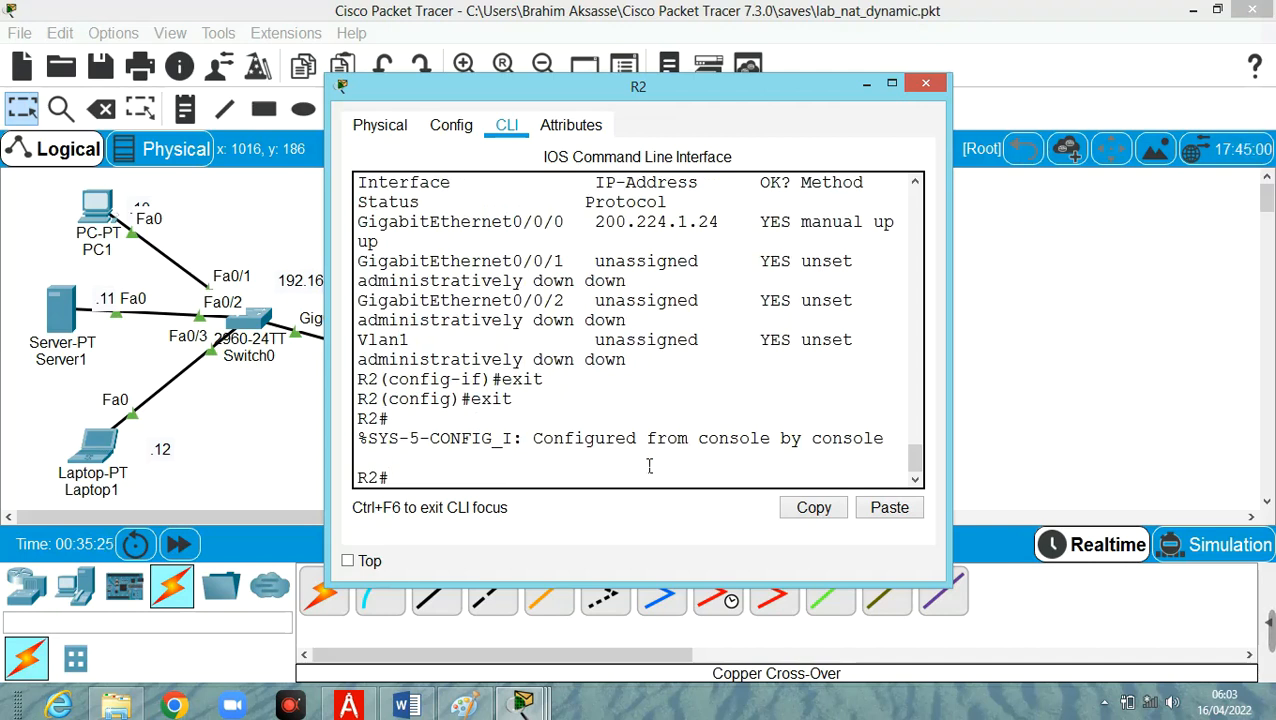
Turn on ICMP packet debugging on R2 with debug ip icmp.
{"action": "type", "text": "cont f"}
{"action": "key", "text": "Return"}
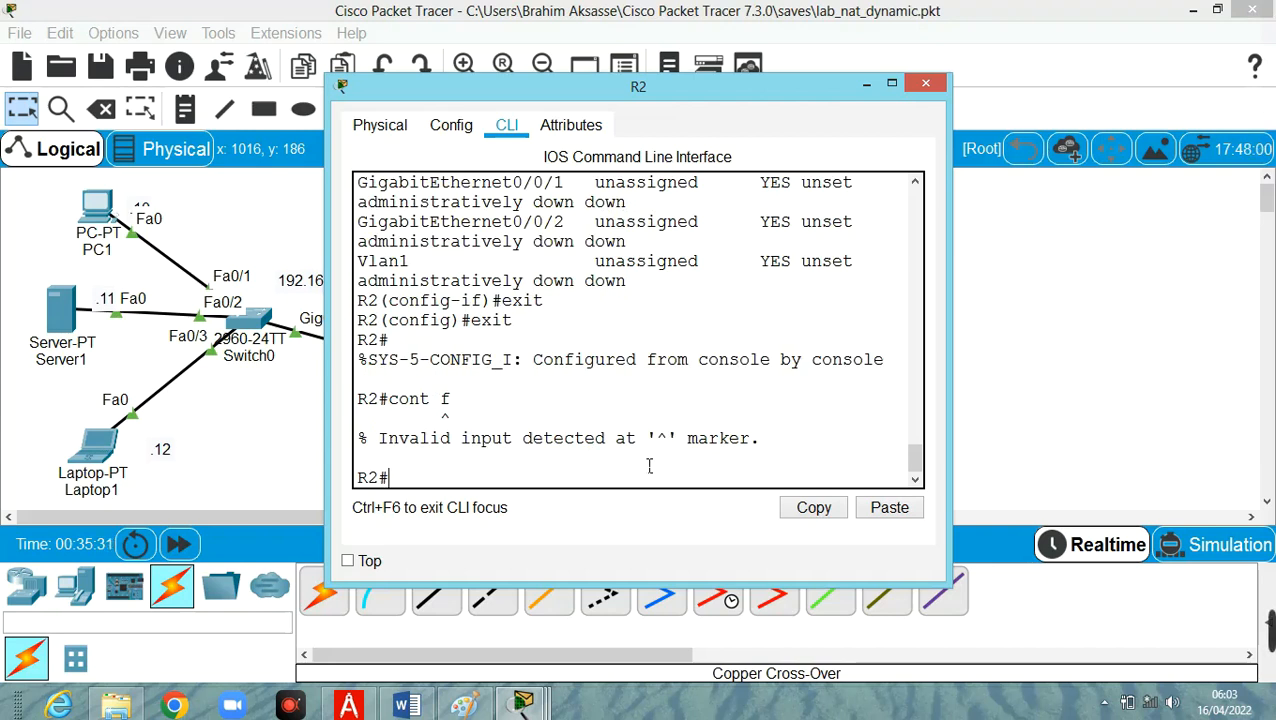
{"action": "type", "text": "deb"}
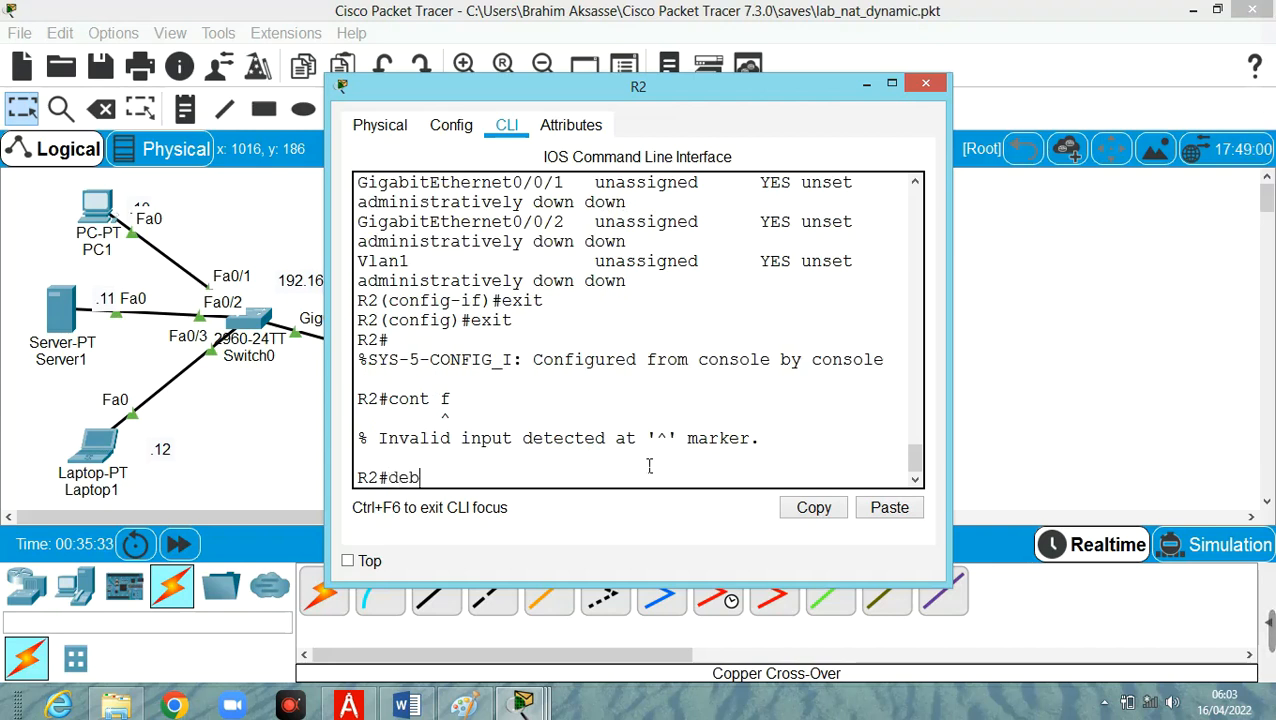
{"action": "type", "text": "ug ip icmp"}
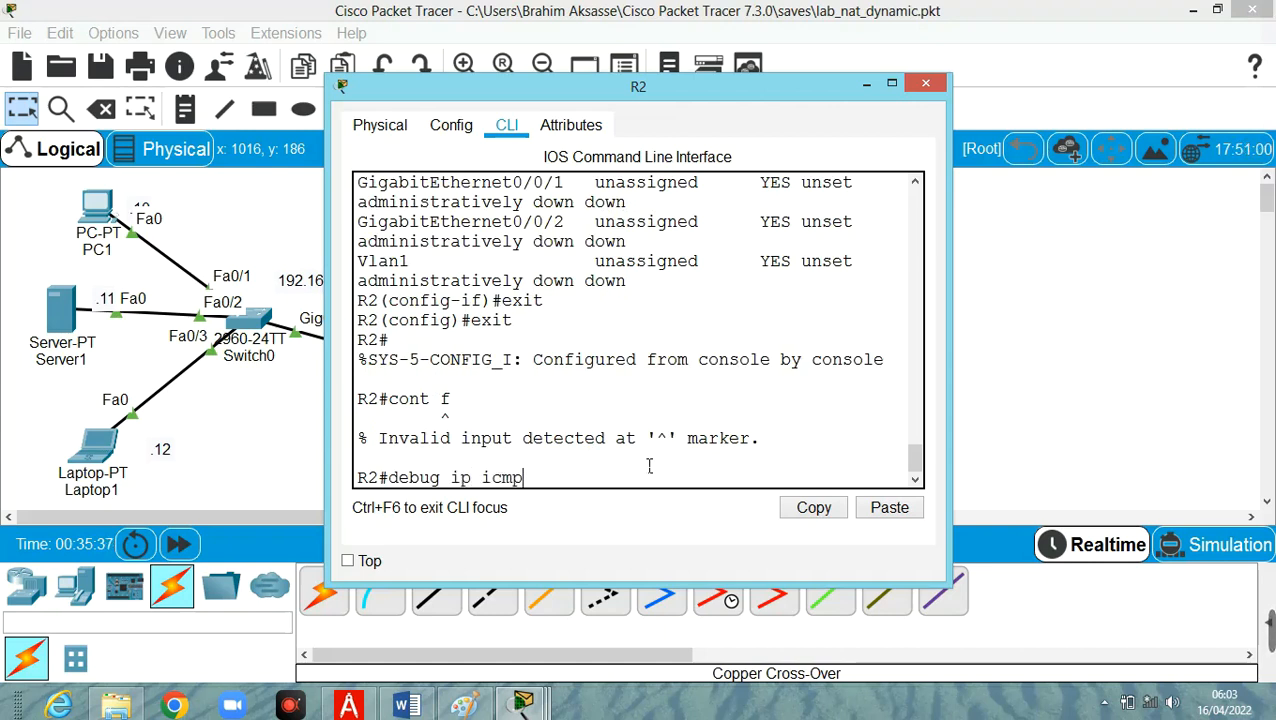
{"action": "key", "text": "Return"}
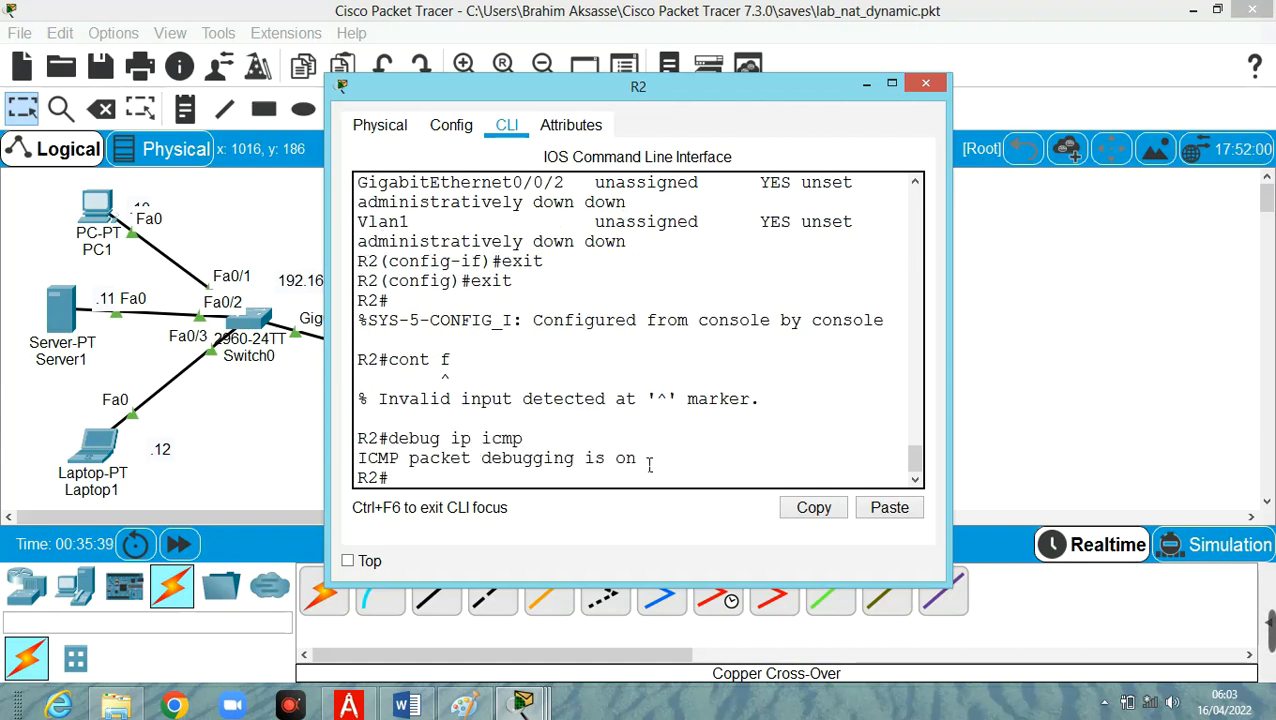
Return to the topology, open PC1's command prompt and ping its own address 192.168.1.10.
{"action": "left_click", "coordinate": [256, 419]}
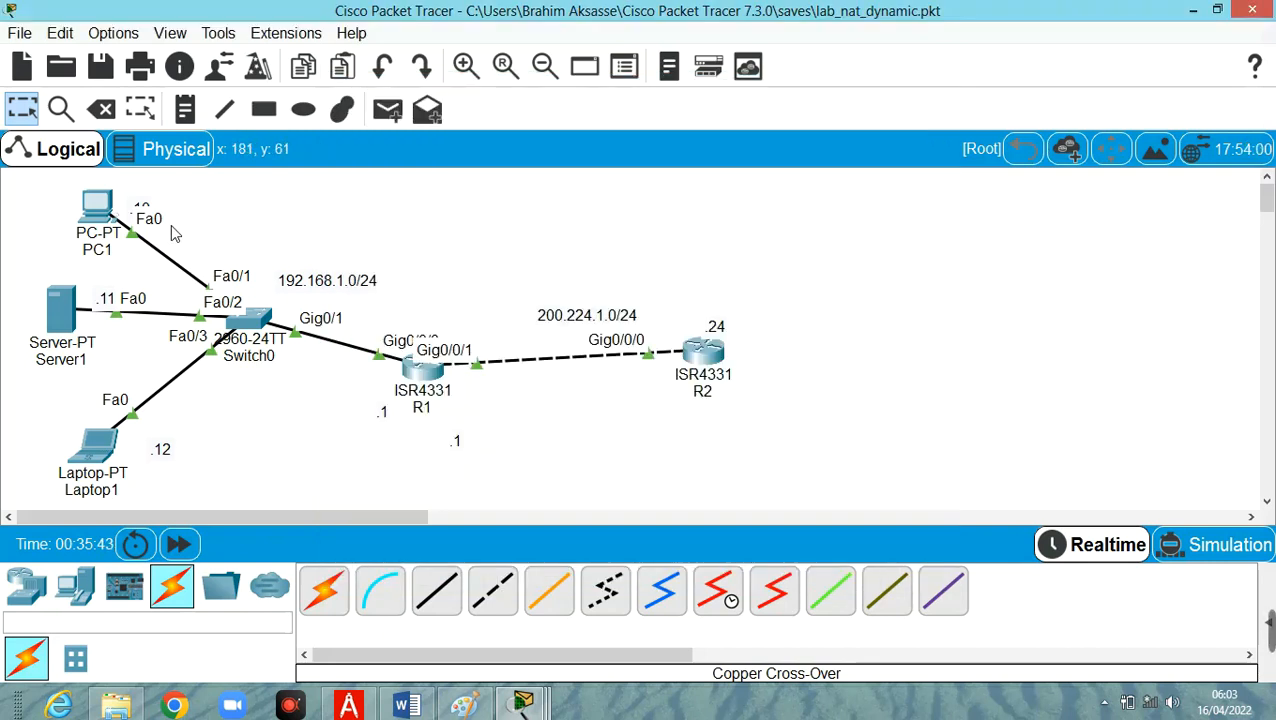
{"action": "left_click", "coordinate": [98, 208]}
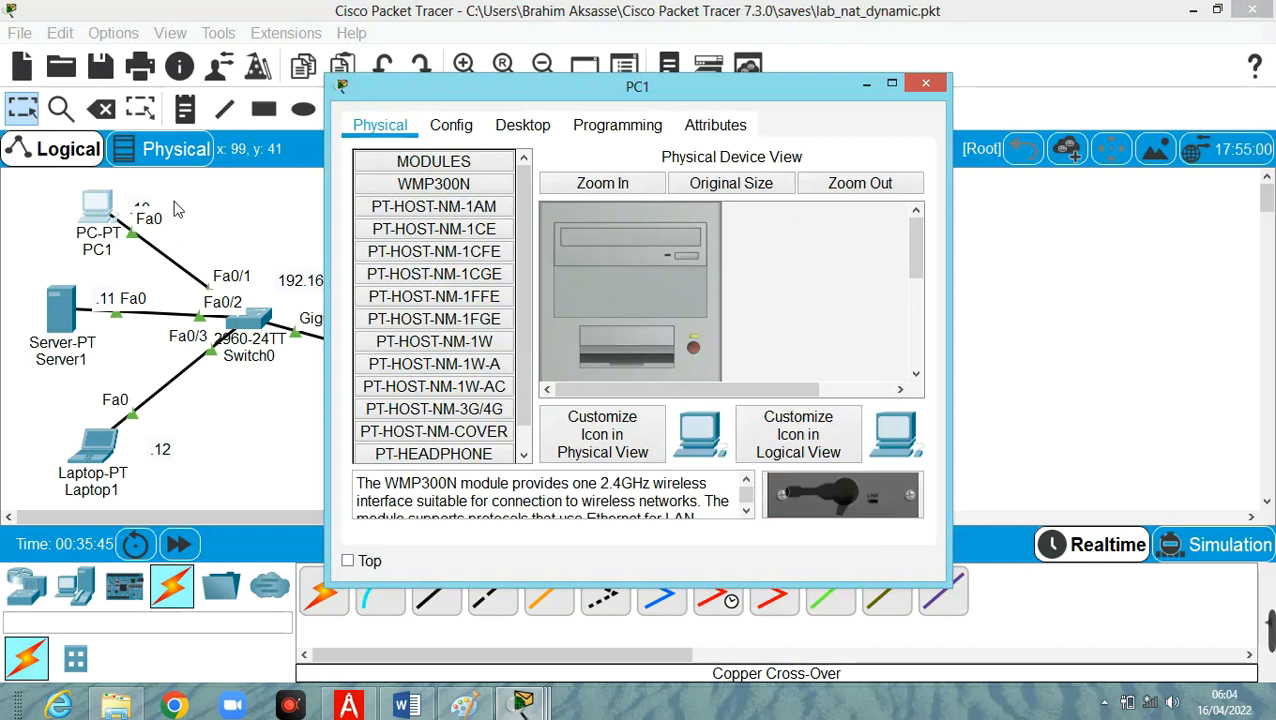
{"action": "left_click", "coordinate": [524, 126]}
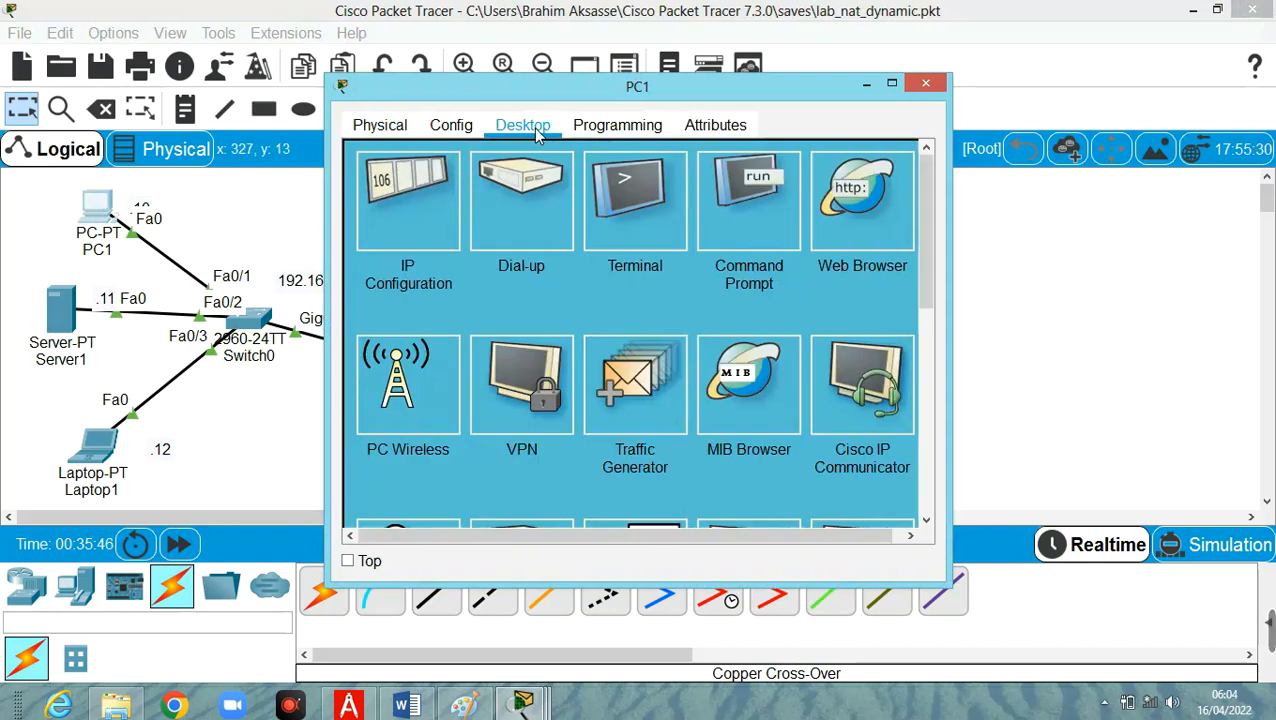
{"action": "left_click", "coordinate": [754, 205]}
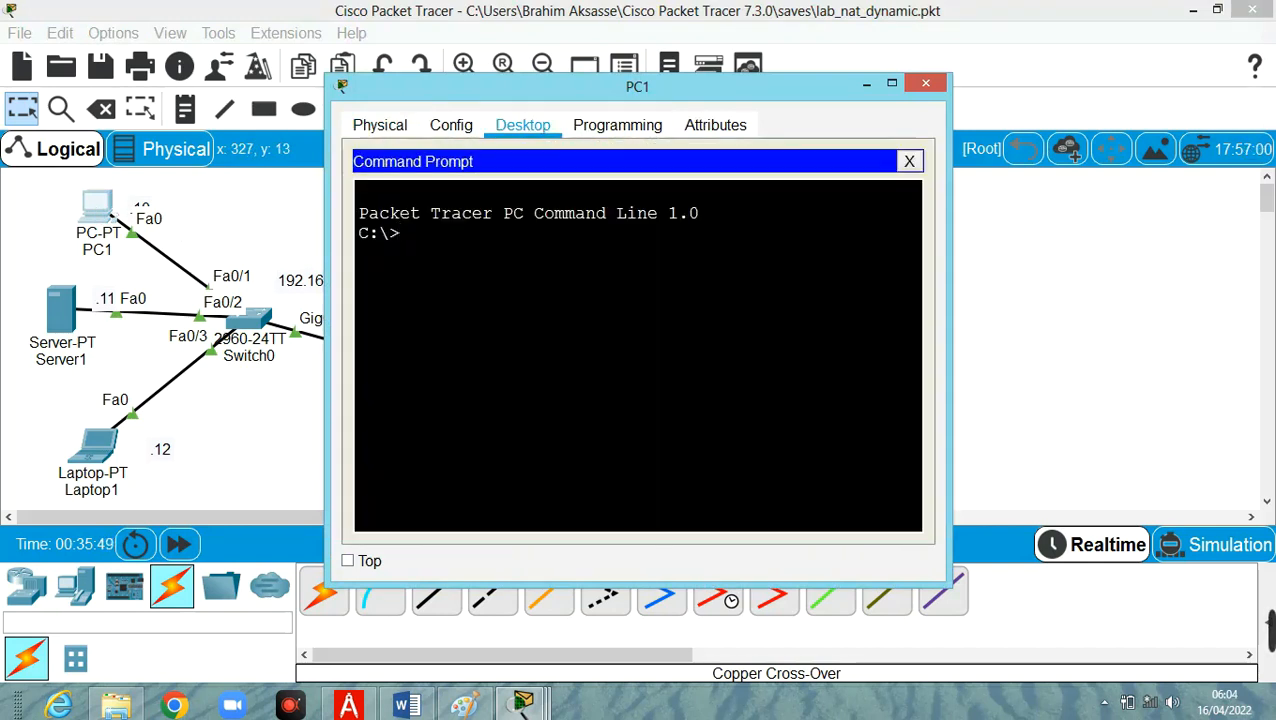
{"action": "type", "text": "ping"}
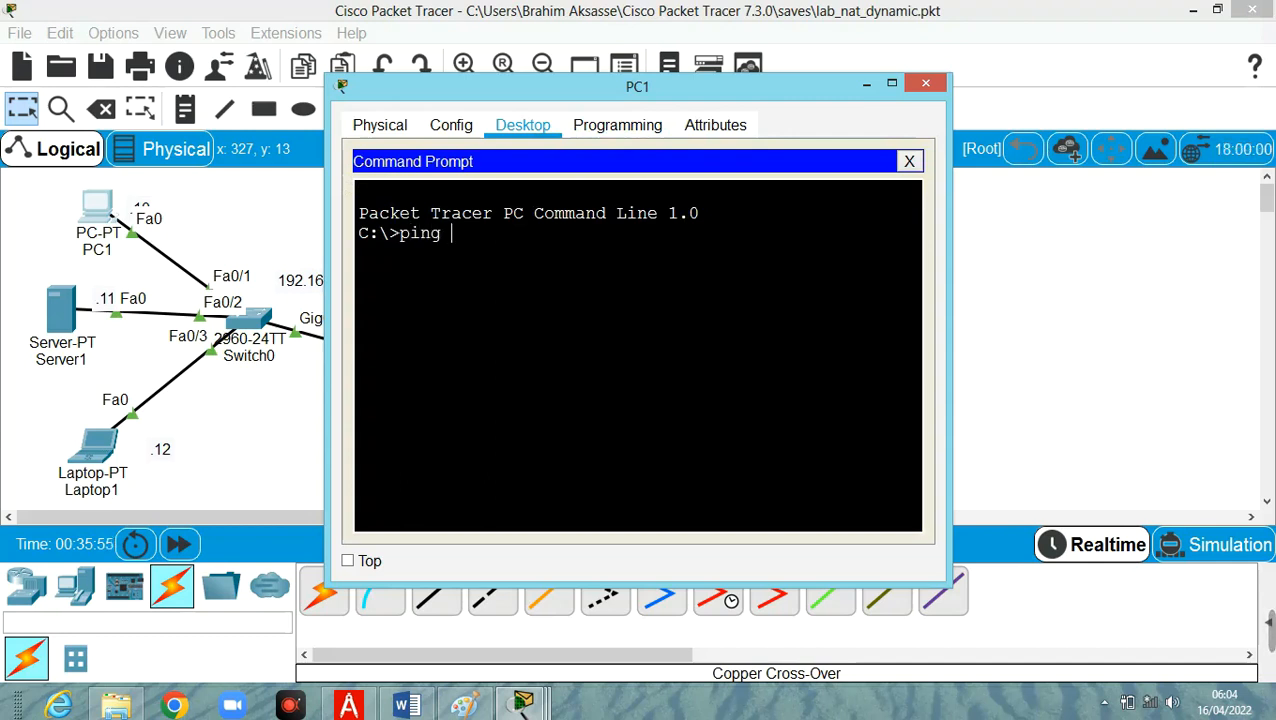
{"action": "type", "text": "192.168"}
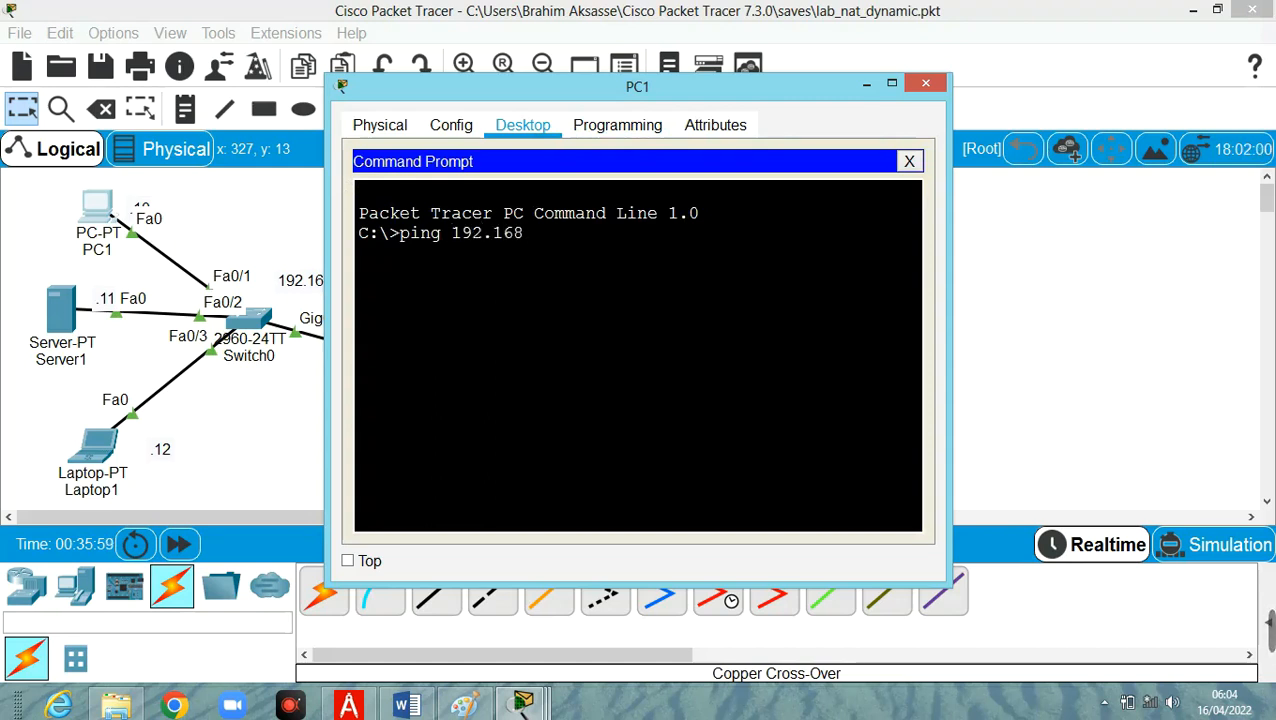
{"action": "type", "text": ".1.10"}
{"action": "key", "text": "Return"}
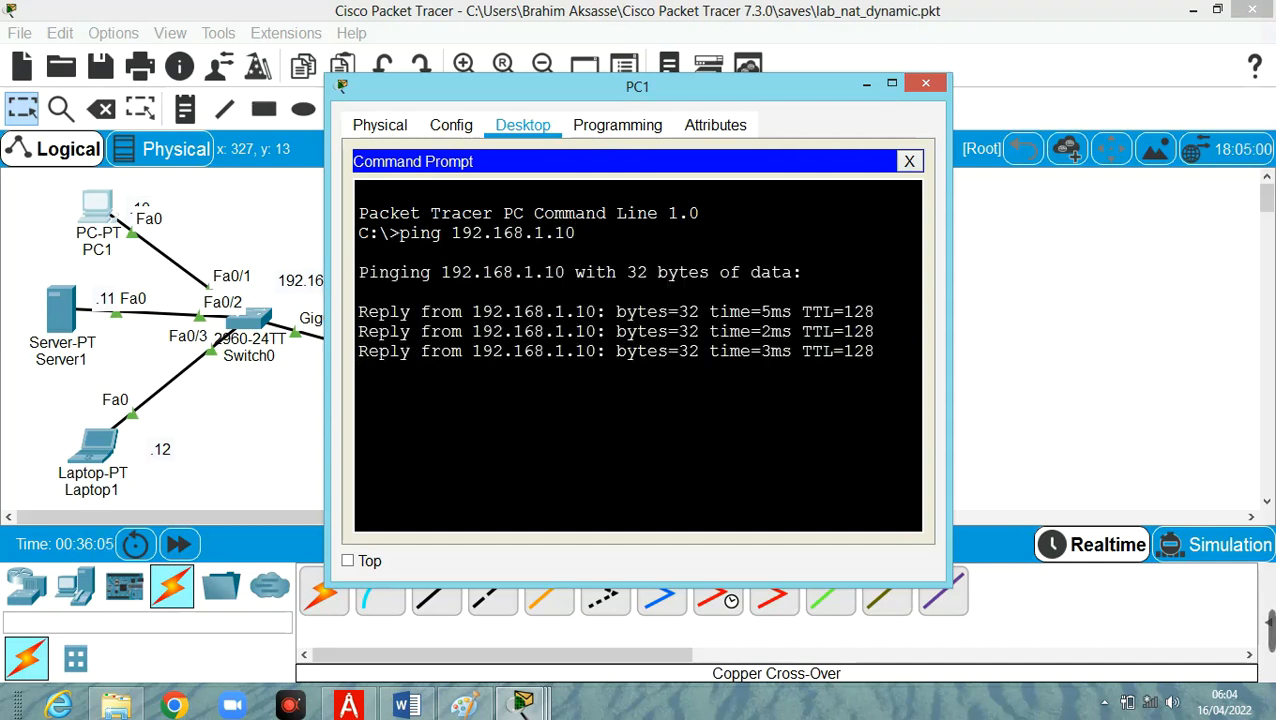
Ping Server1 at 192.168.1.11 and Laptop1 at 192.168.1.12 from PC1's command prompt.
{"action": "key", "text": "Up"}
{"action": "key", "text": "BackSpace"}
{"action": "type", "text": "192.168.1.1"}
{"action": "key", "text": "Return"}
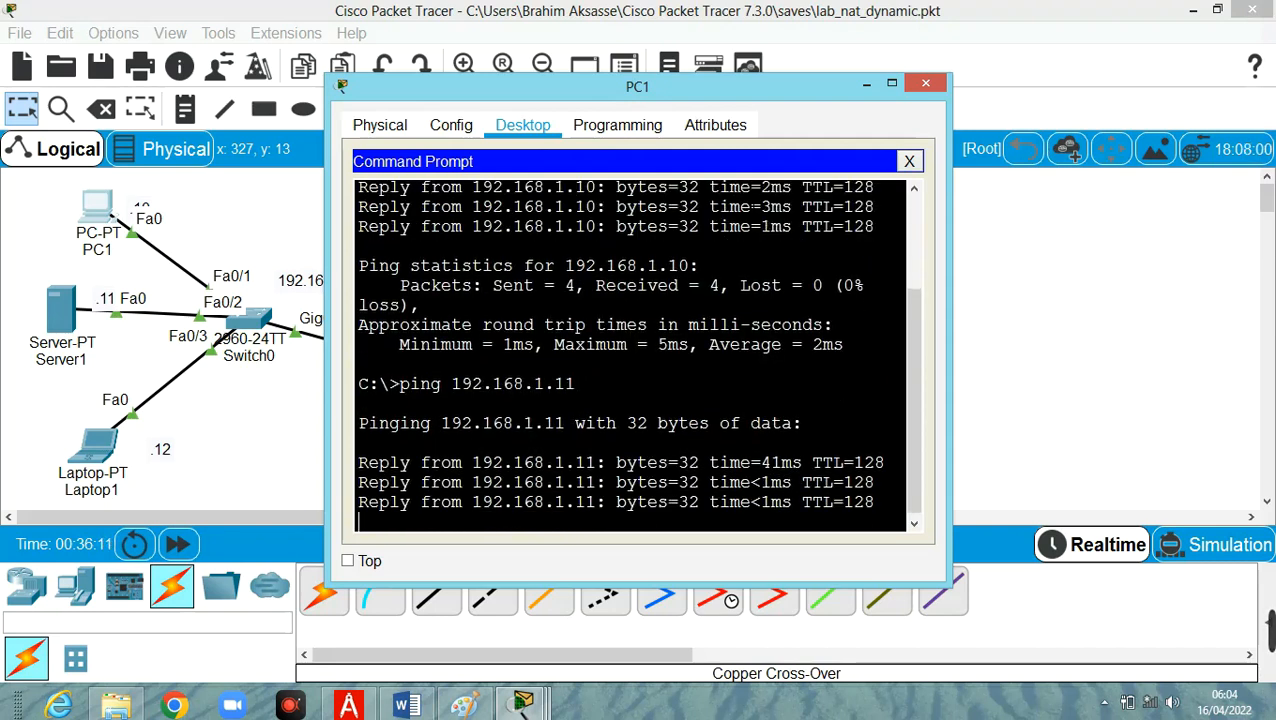
{"action": "key", "text": "Up"}
{"action": "key", "text": "BackSpace"}
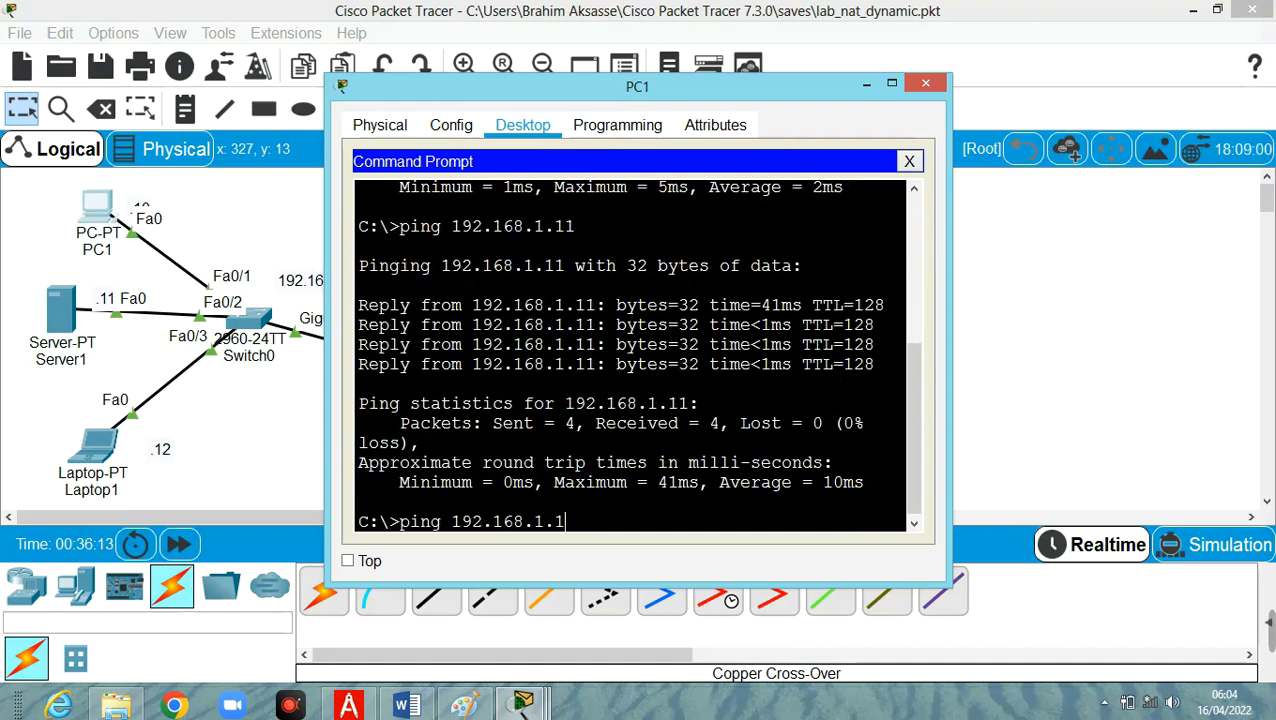
{"action": "type", "text": "2"}
{"action": "key", "text": "Return"}
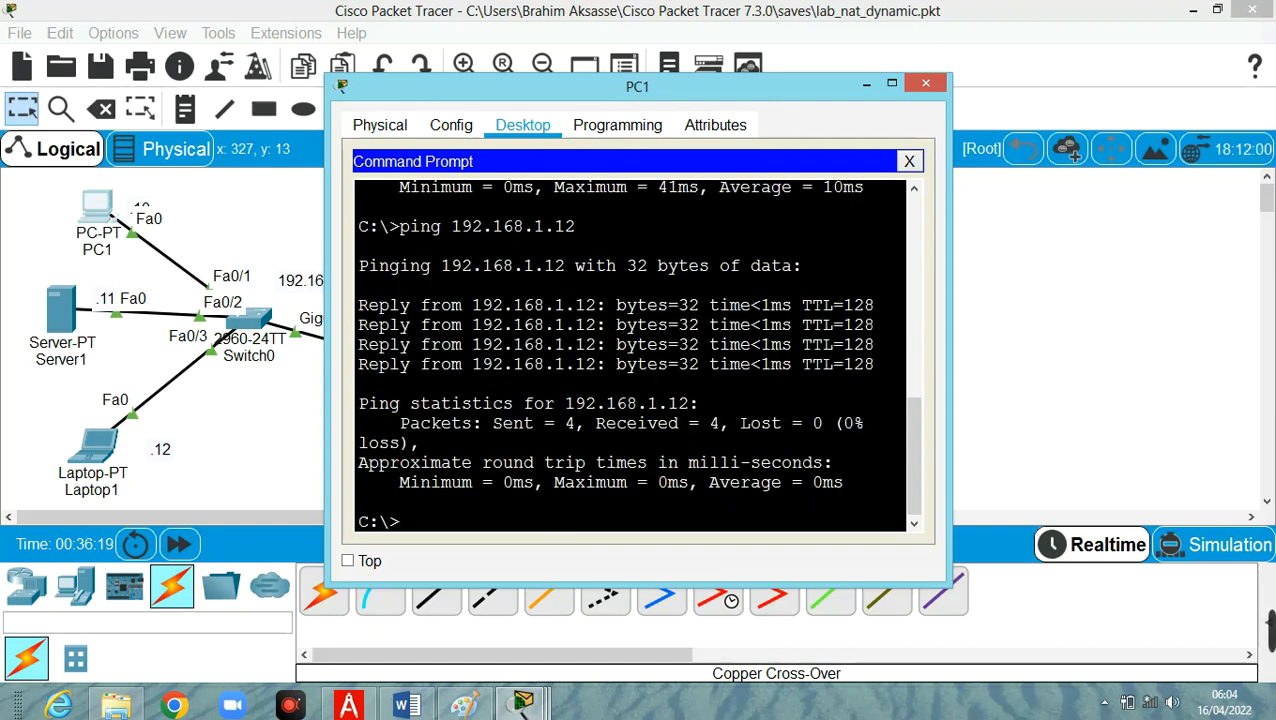
Ping R1's inside address 192.168.1.1 from PC1's command prompt.
{"action": "key", "text": "Up"}
{"action": "key", "text": "BackSpace"}
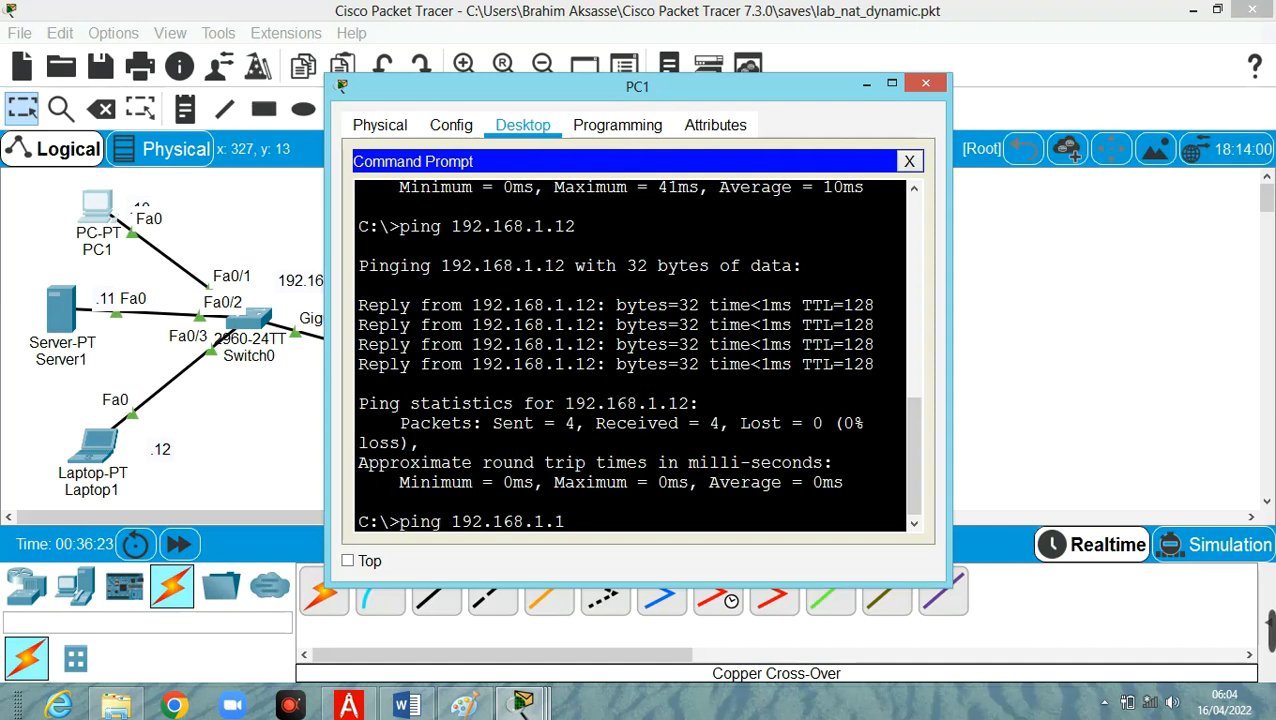
{"action": "key", "text": "Return"}
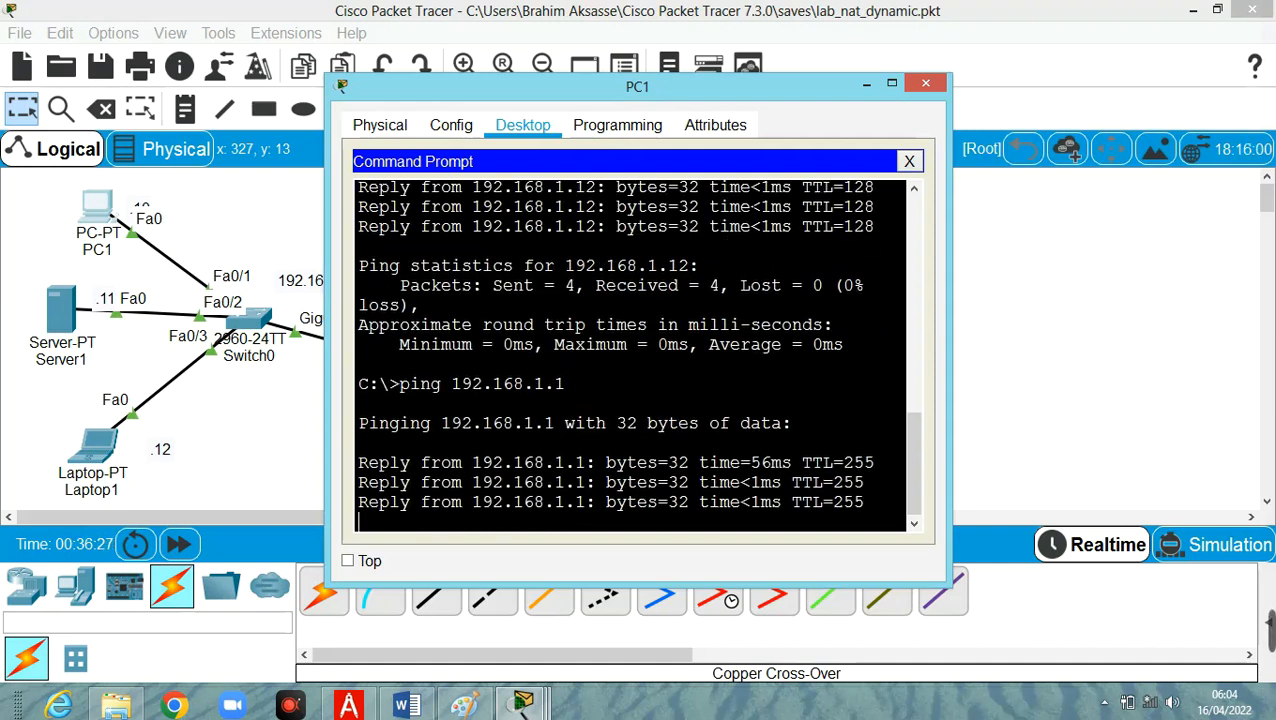
Ping 200.224.1.1 from PC1's command prompt.
{"action": "key", "text": "Up"}
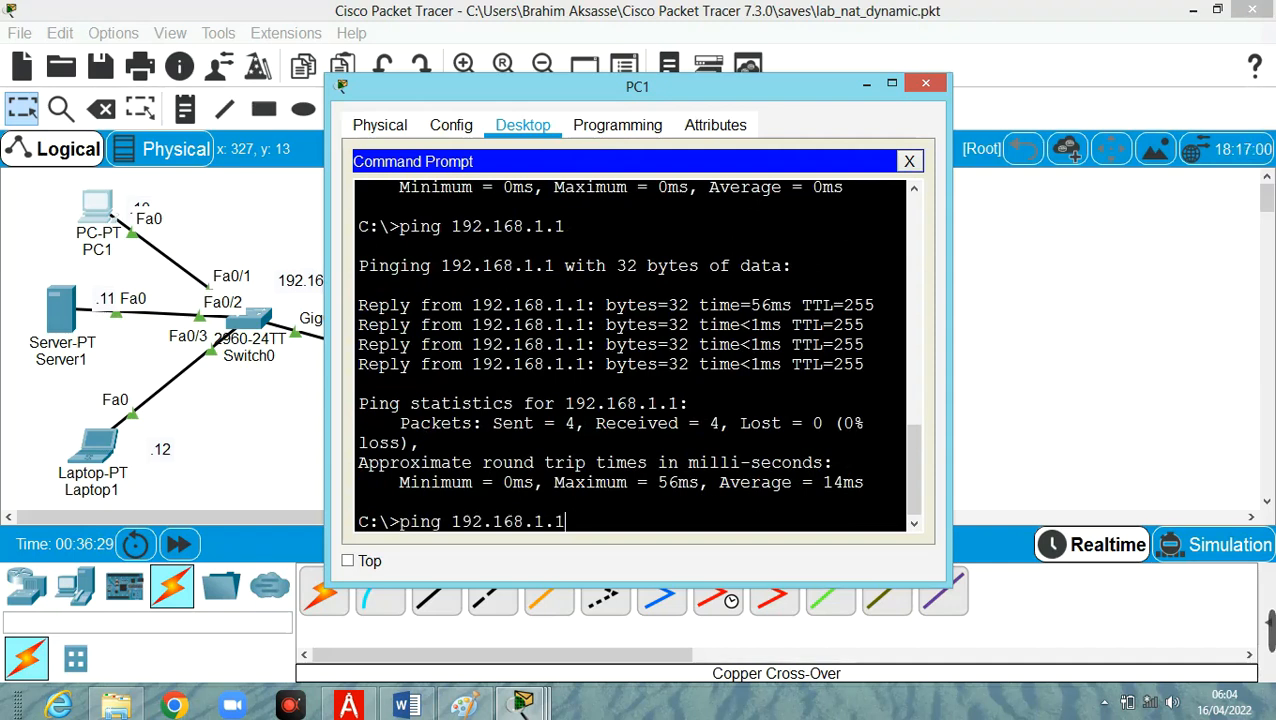
{"action": "key", "text": "BackSpace"}
{"action": "key", "text": "BackSpace"}
{"action": "key", "text": "BackSpace"}
{"action": "key", "text": "BackSpace"}
{"action": "key", "text": "BackSpace"}
{"action": "key", "text": "BackSpace"}
{"action": "key", "text": "BackSpace"}
{"action": "key", "text": "BackSpace"}
{"action": "key", "text": "BackSpace"}
{"action": "key", "text": "BackSpace"}
{"action": "key", "text": "BackSpace"}
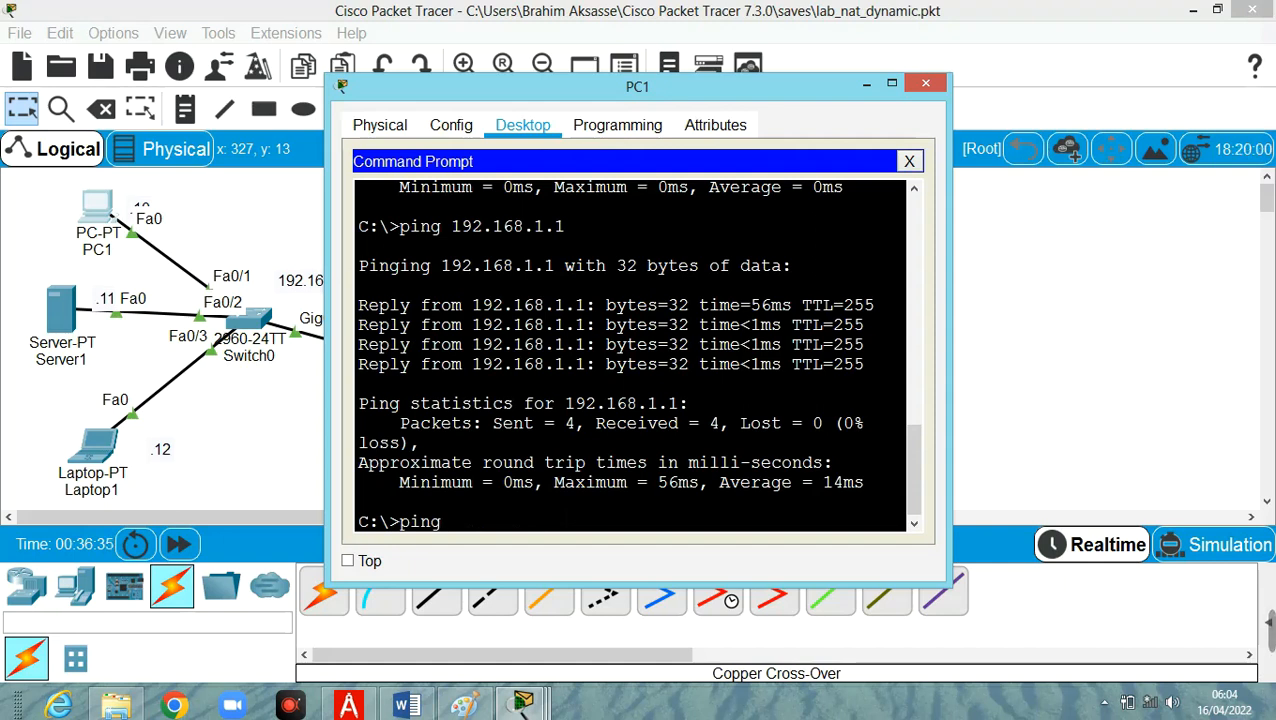
{"action": "type", "text": "200.224.1"}
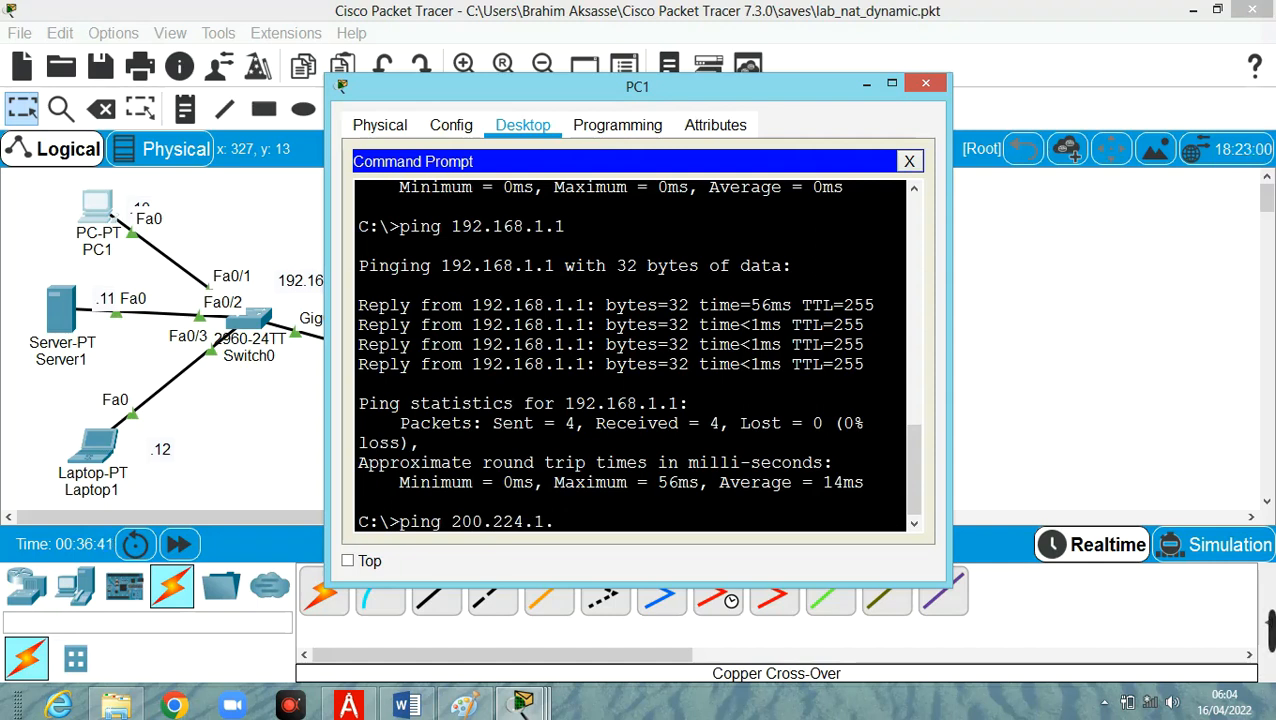
{"action": "type", "text": ".1"}
{"action": "key", "text": "Return"}
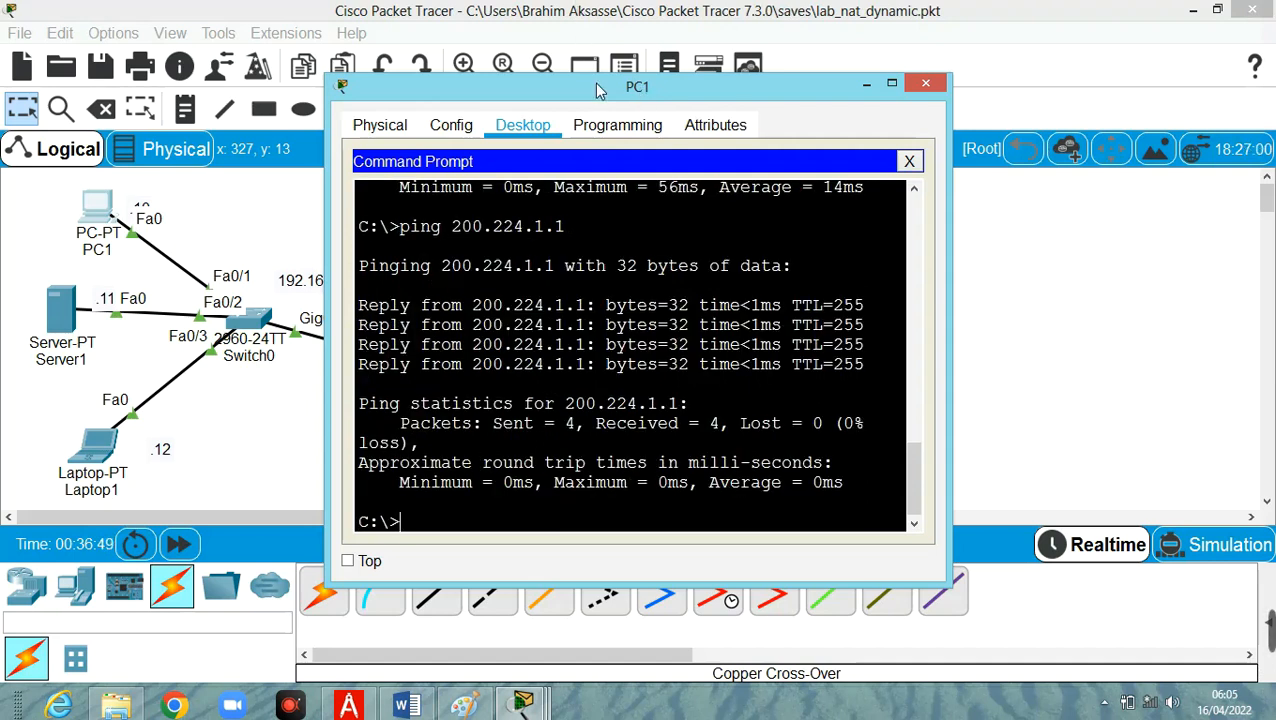
Place the PC1 command prompt and R2's command-line window side by side, with PC1's prompt active.
{"action": "left_click_drag", "start_coordinate": [584, 88], "coordinate": [389, 93]}
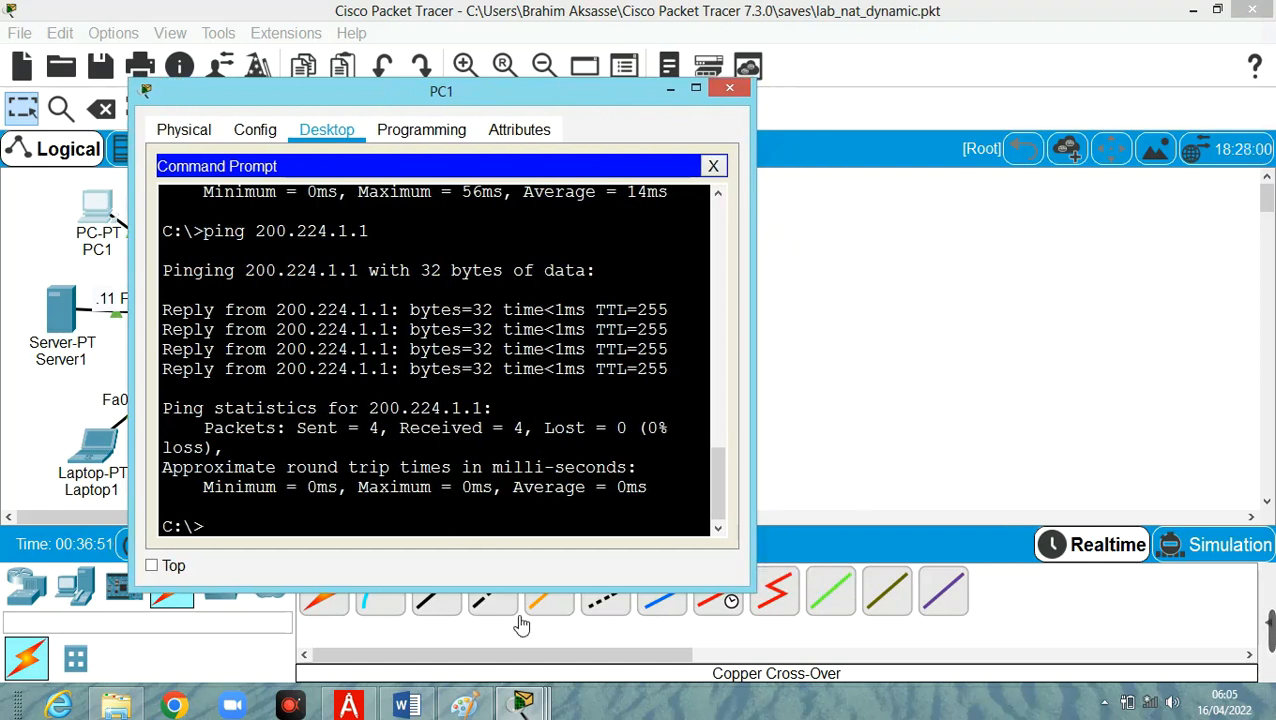
{"action": "left_click_drag", "start_coordinate": [503, 96], "coordinate": [384, 71]}
{"action": "mouse_move", "coordinate": [522, 705]}
{"action": "left_click", "coordinate": [1148, 612]}
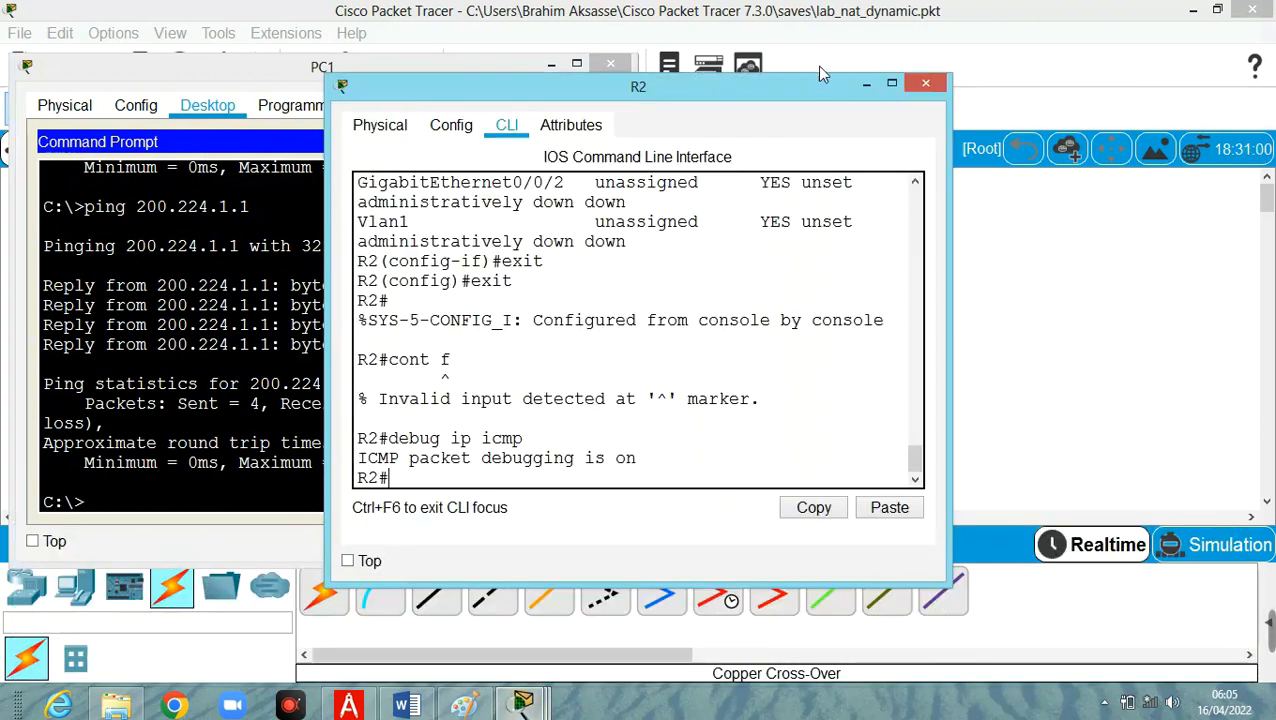
{"action": "left_click_drag", "start_coordinate": [750, 87], "coordinate": [1058, 69]}
{"action": "left_click", "coordinate": [297, 512]}
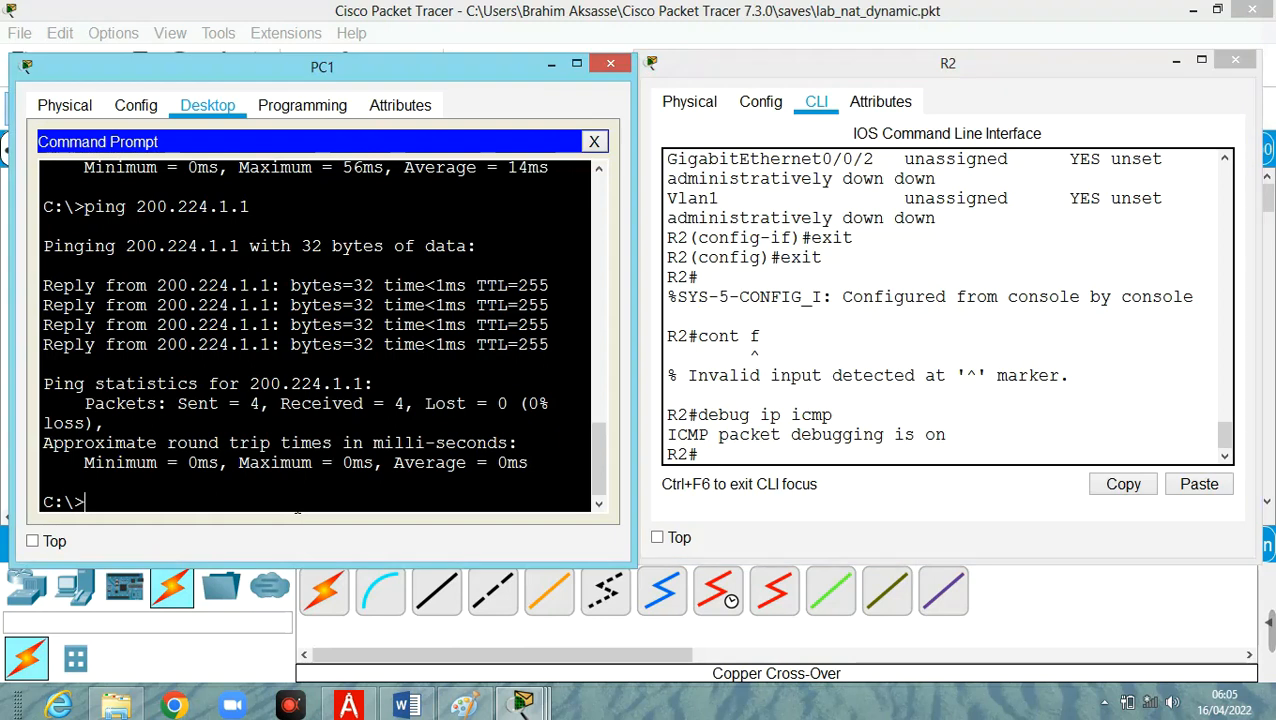
Ping R2's address 200.224.1.24 from PC1's command prompt.
{"action": "key", "text": "Up"}
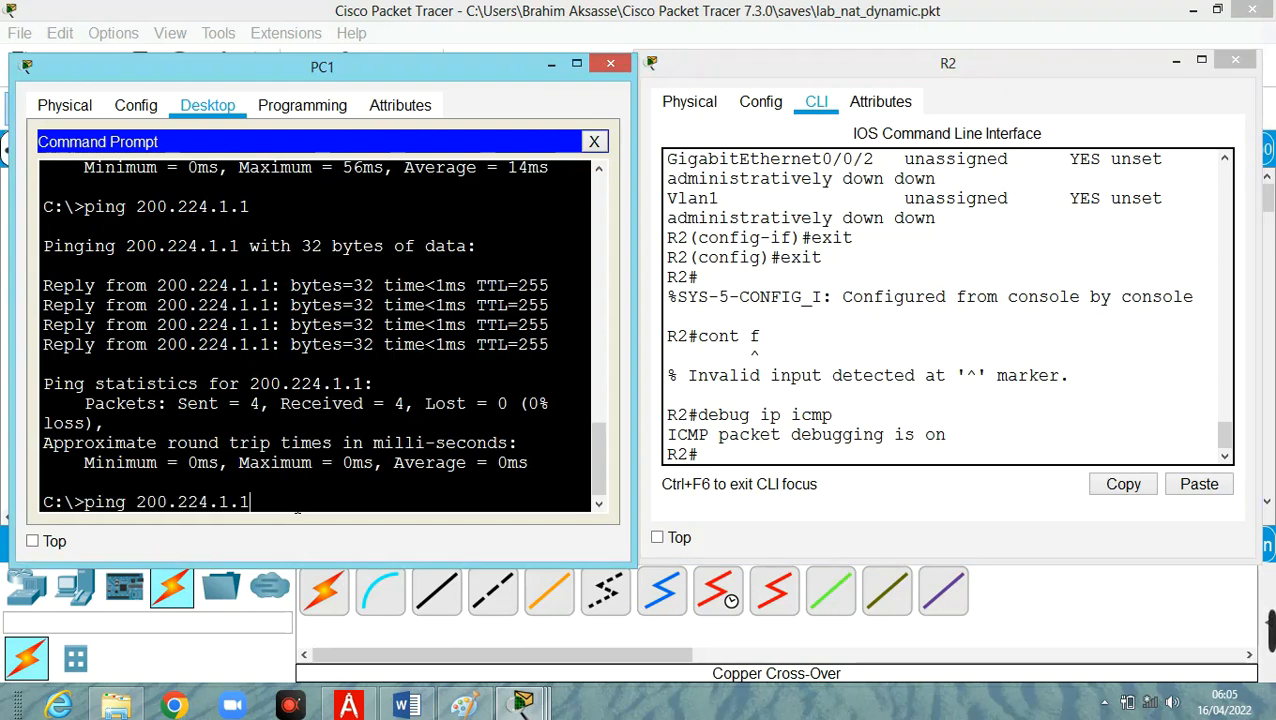
{"action": "key", "text": "BackSpace"}
{"action": "type", "text": "24"}
{"action": "key", "text": "Return"}
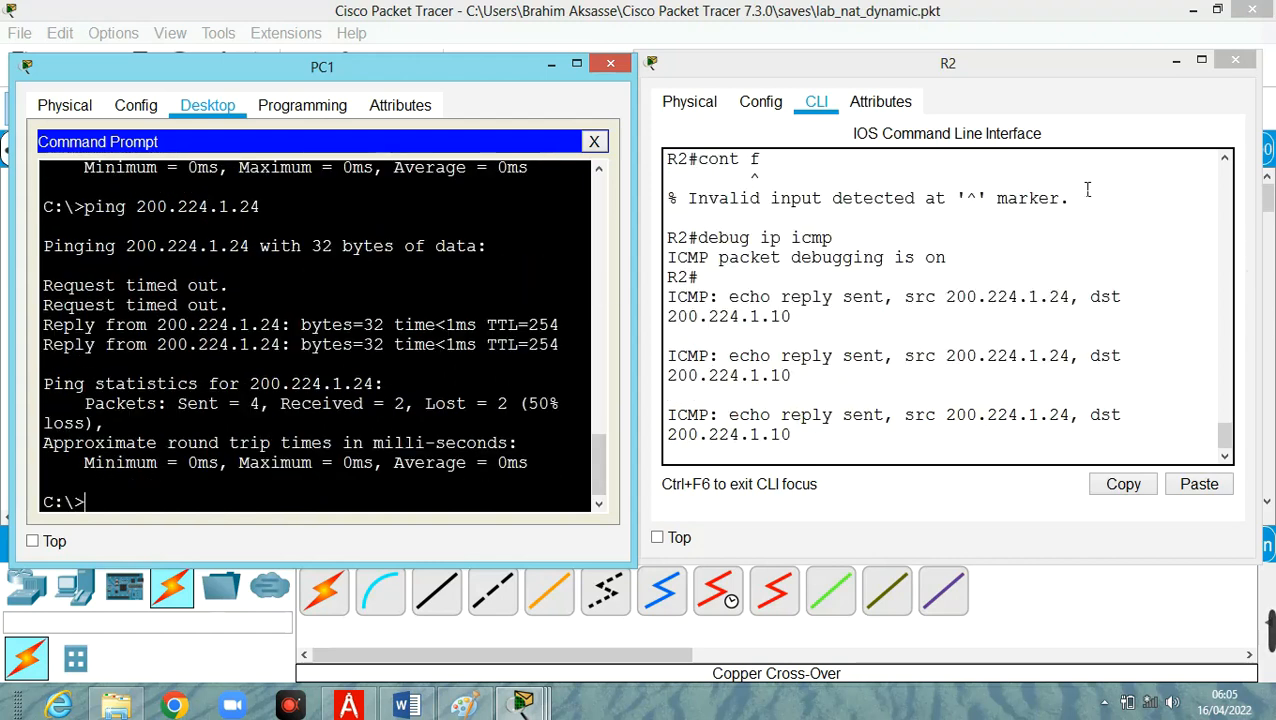
Widen R2's window and shift both windows so each ICMP debug message fits on one line beside PC1's ping output.
{"action": "left_click", "coordinate": [749, 78]}
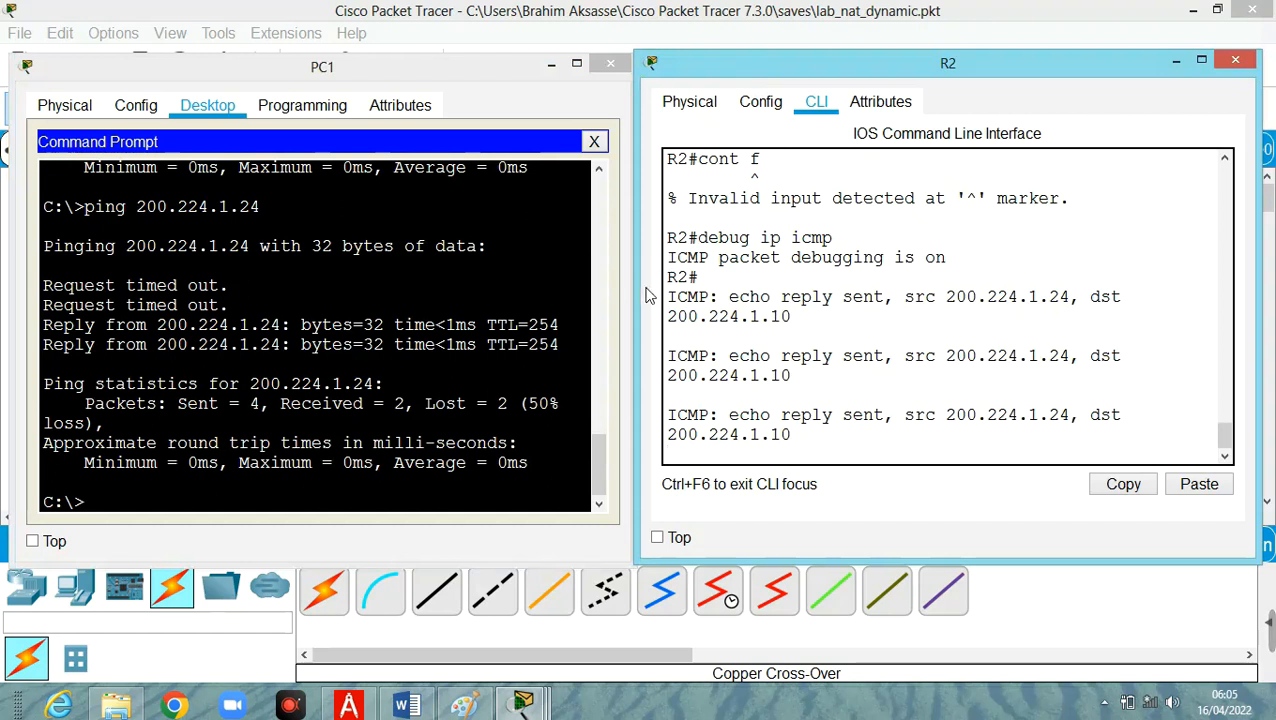
{"action": "left_click_drag", "start_coordinate": [637, 292], "coordinate": [550, 292]}
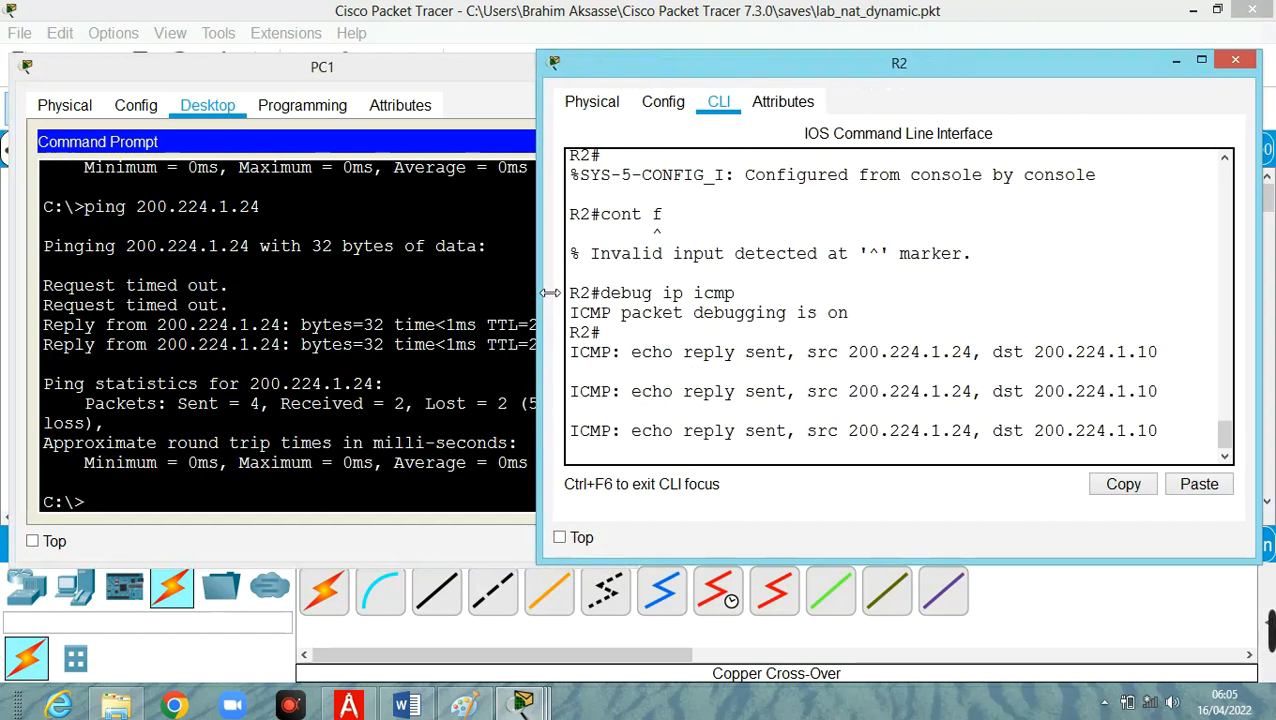
{"action": "left_click_drag", "start_coordinate": [407, 78], "coordinate": [364, 70]}
{"action": "left_click", "coordinate": [976, 75]}
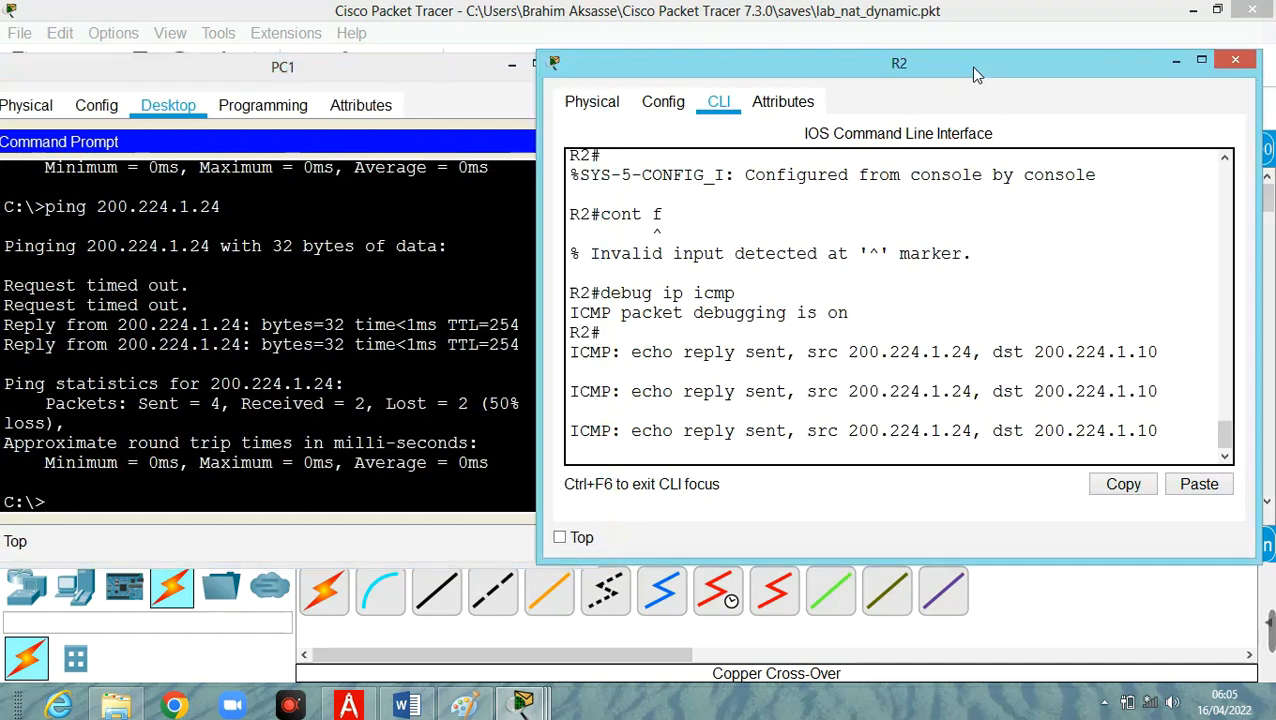
{"action": "left_click_drag", "start_coordinate": [976, 75], "coordinate": [990, 70]}
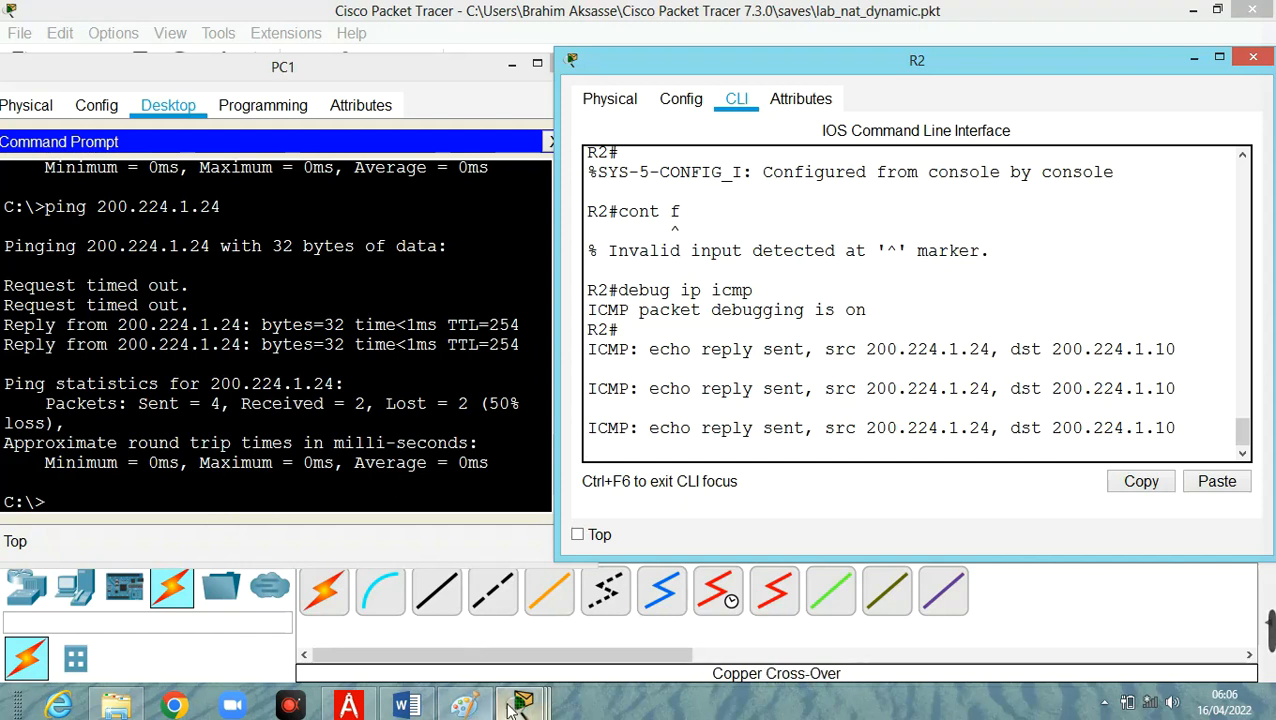
Open Laptop1's command prompt, ping 200.224.1.24, and minimize its window to reveal R2's debug output.
{"action": "mouse_move", "coordinate": [520, 705]}
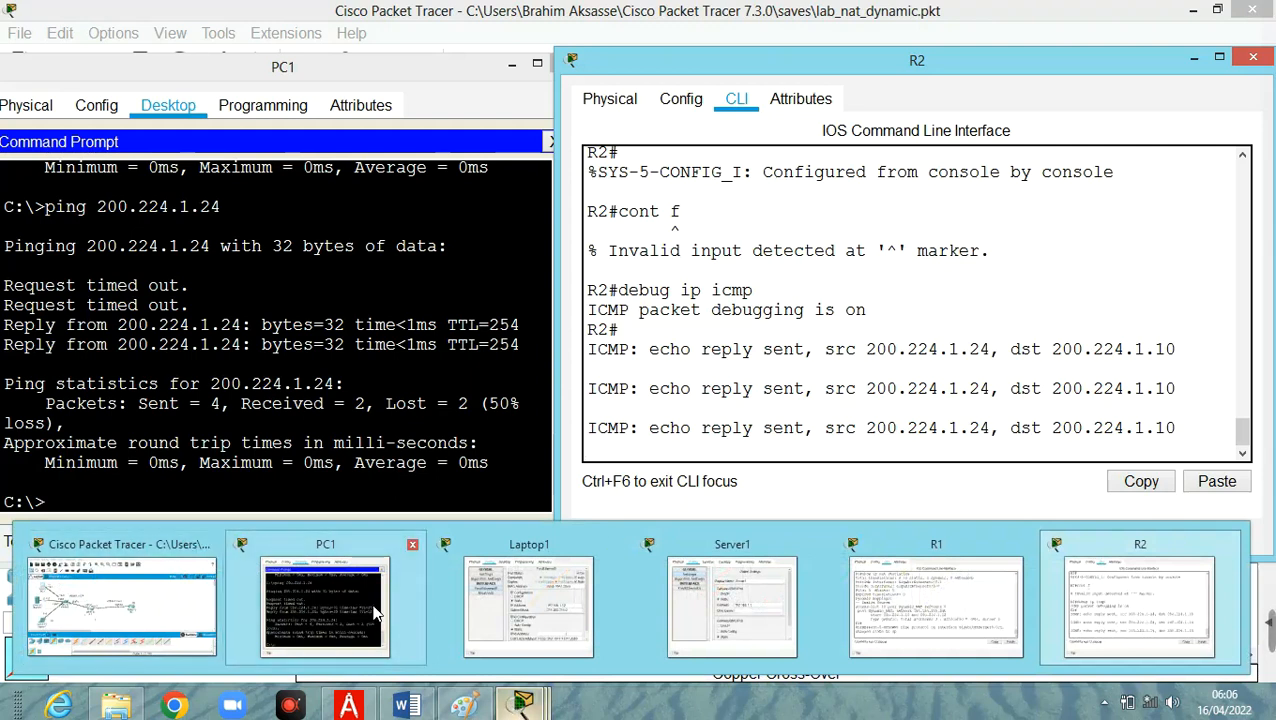
{"action": "left_click", "coordinate": [540, 612]}
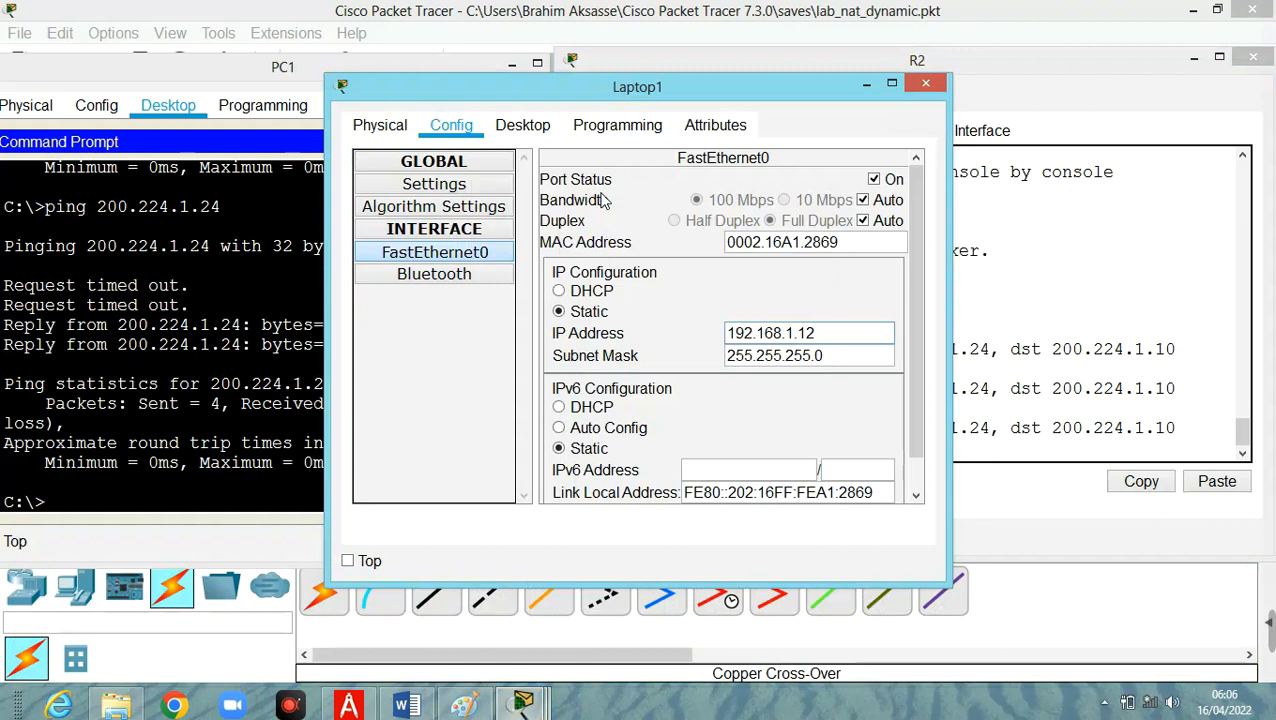
{"action": "left_click", "coordinate": [546, 131]}
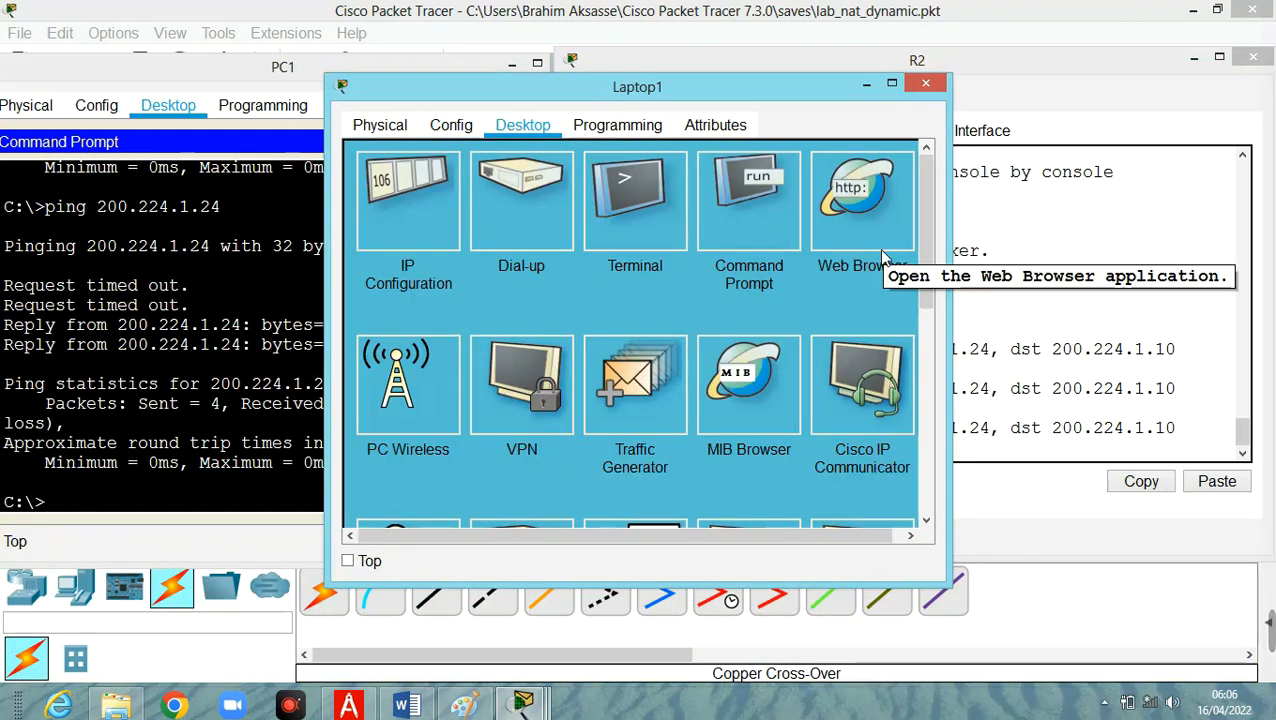
{"action": "left_click", "coordinate": [772, 226]}
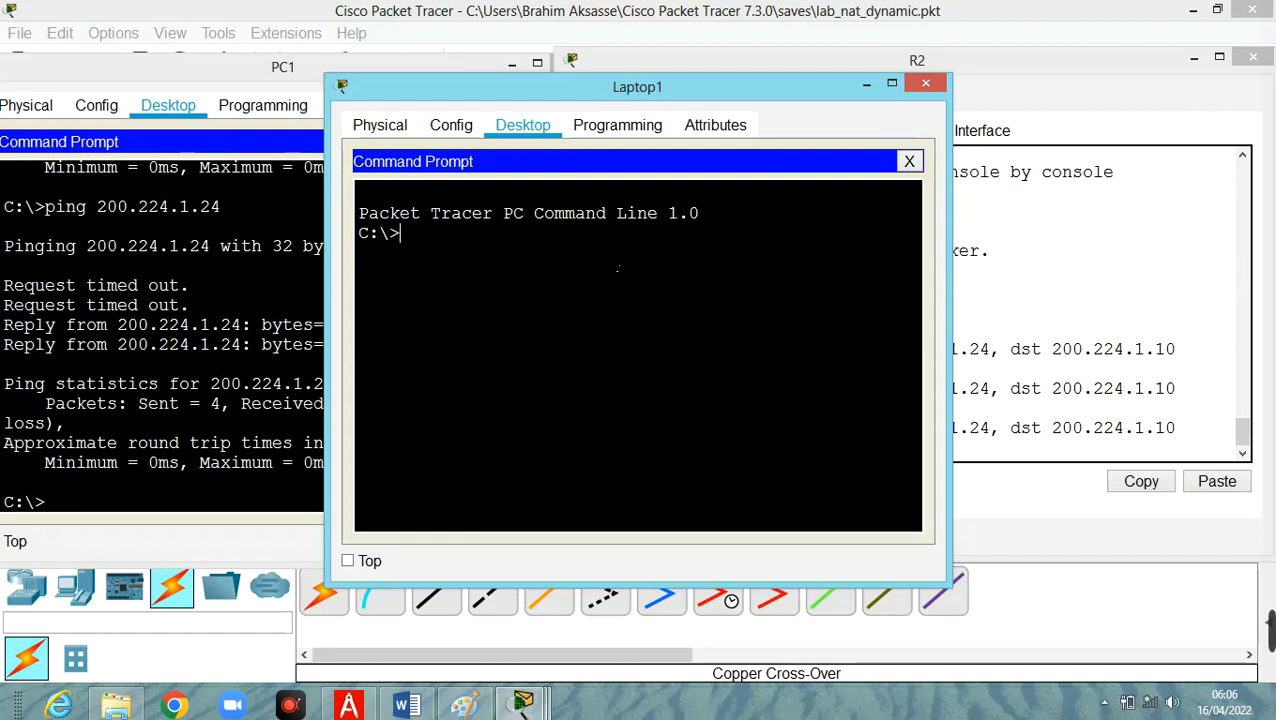
{"action": "type", "text": "ping 2"}
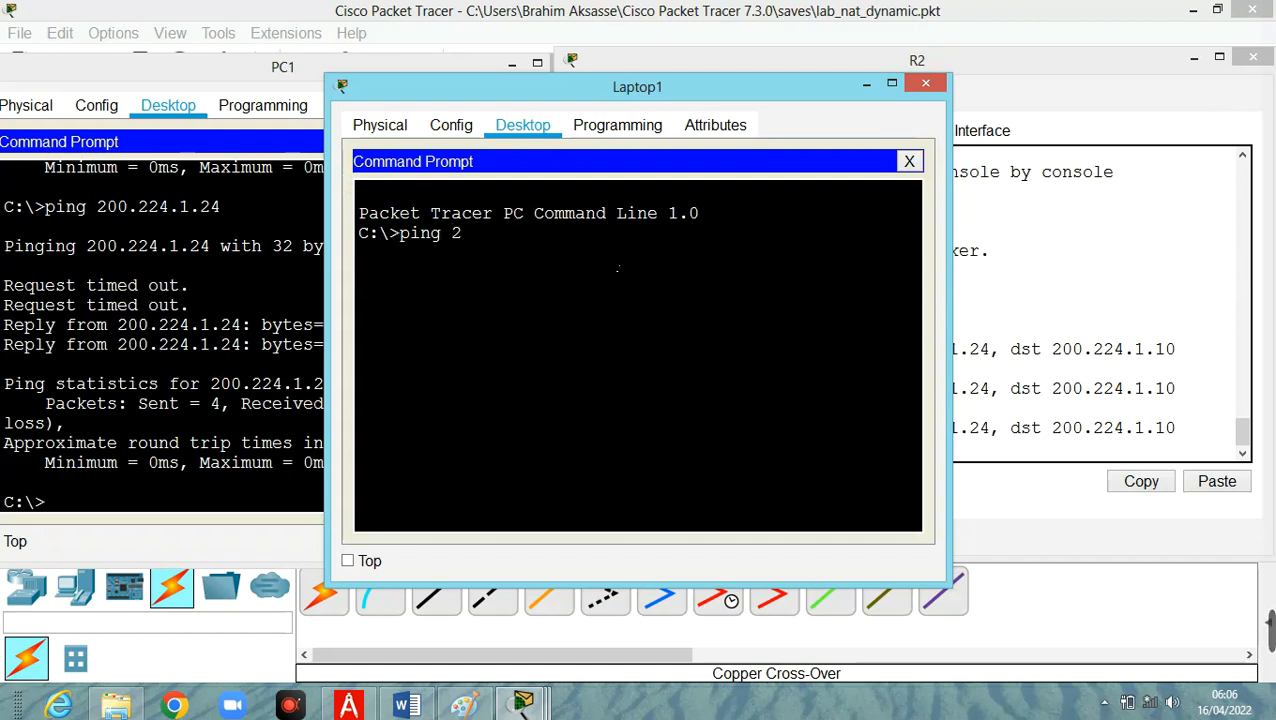
{"action": "type", "text": "00.224.1.24"}
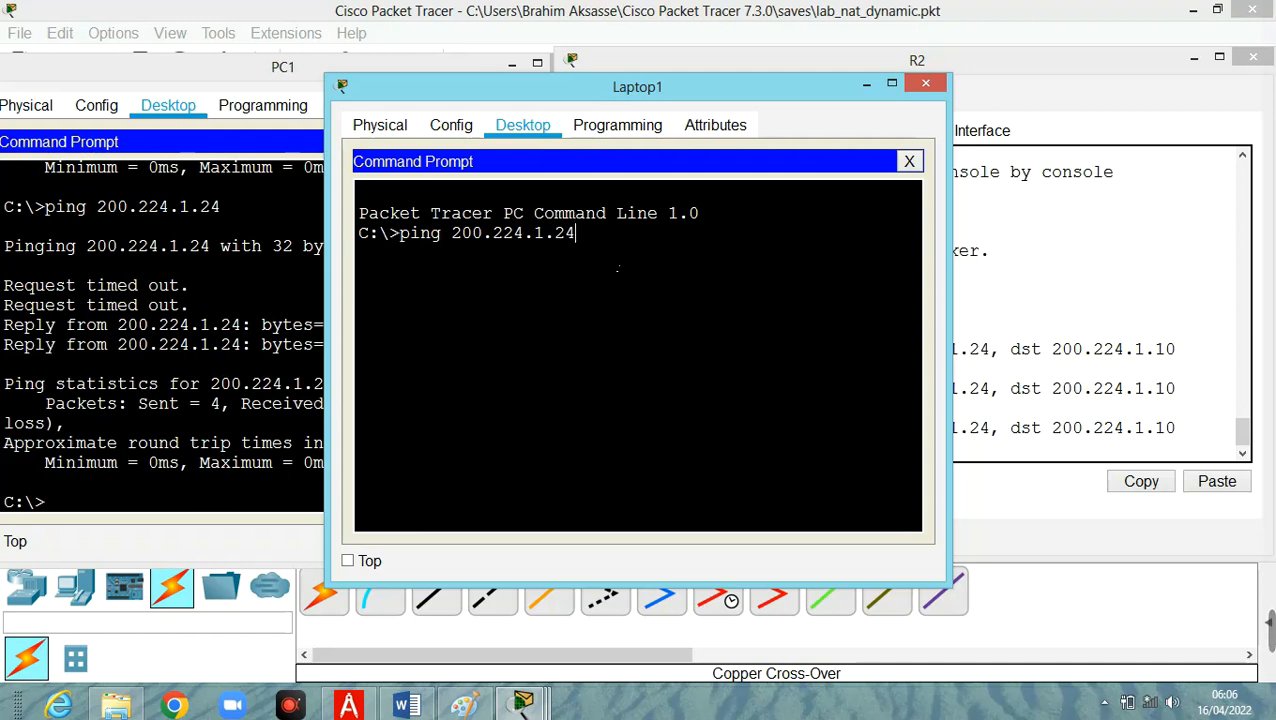
{"action": "key", "text": "Return"}
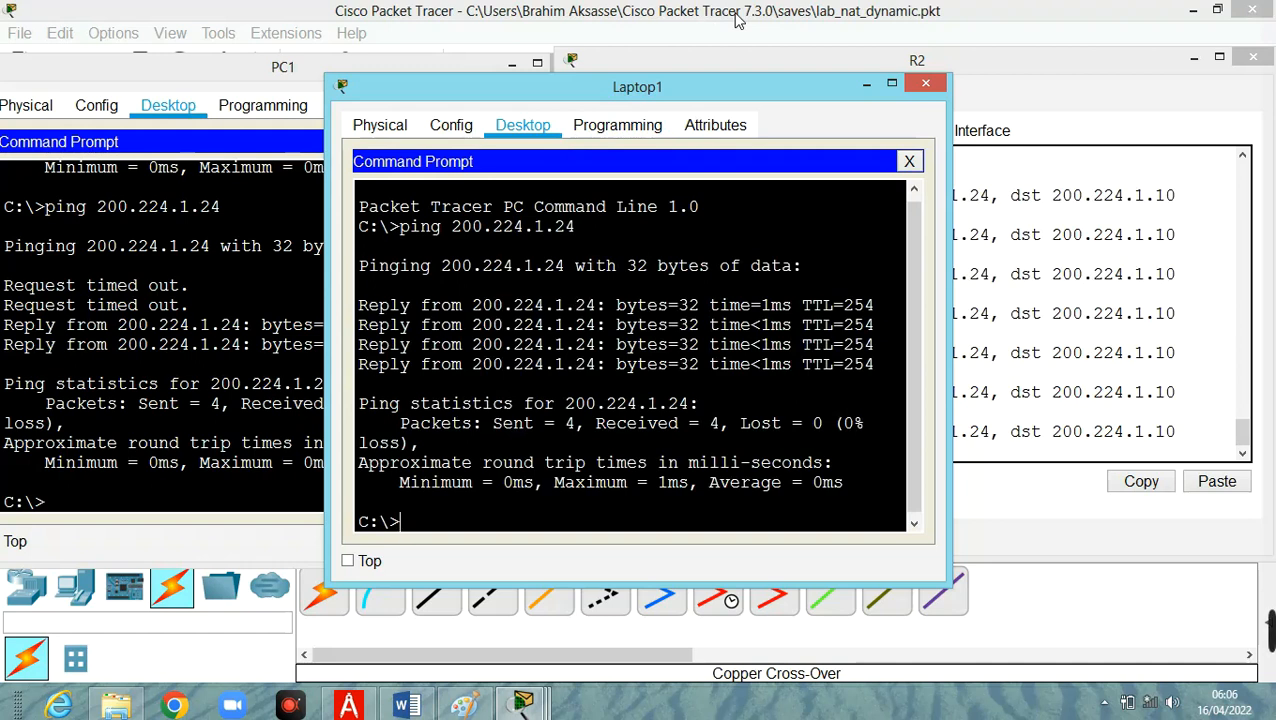
{"action": "left_click", "coordinate": [866, 85]}
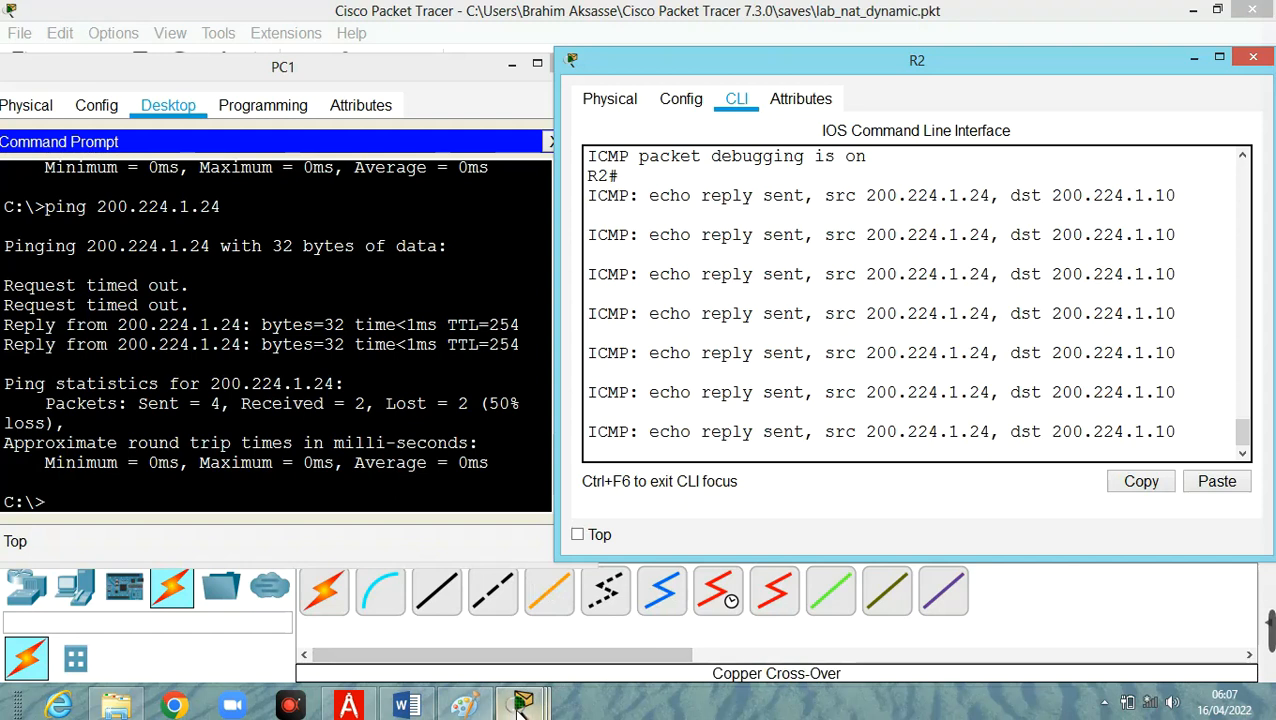
Bring up R1's command line and review the NAT statistics, access list 10 and Dynamic_NAT pool configuration.
{"action": "mouse_move", "coordinate": [521, 700]}
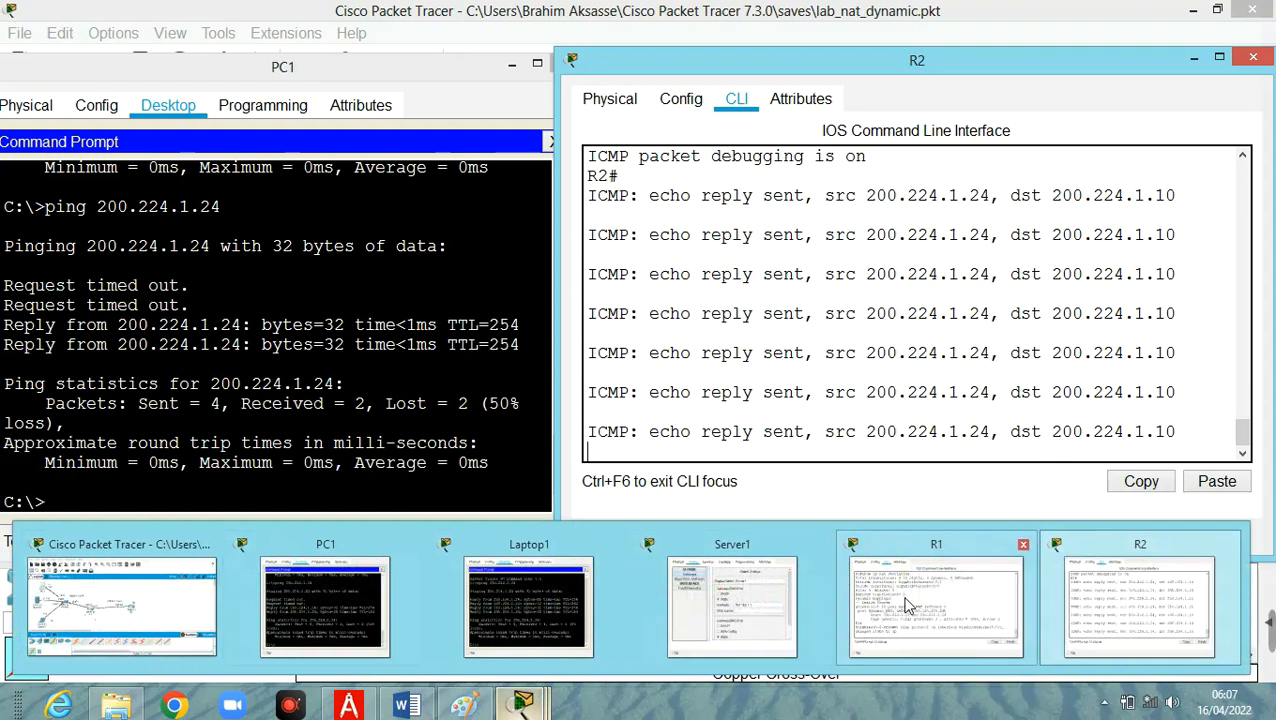
{"action": "left_click", "coordinate": [872, 571]}
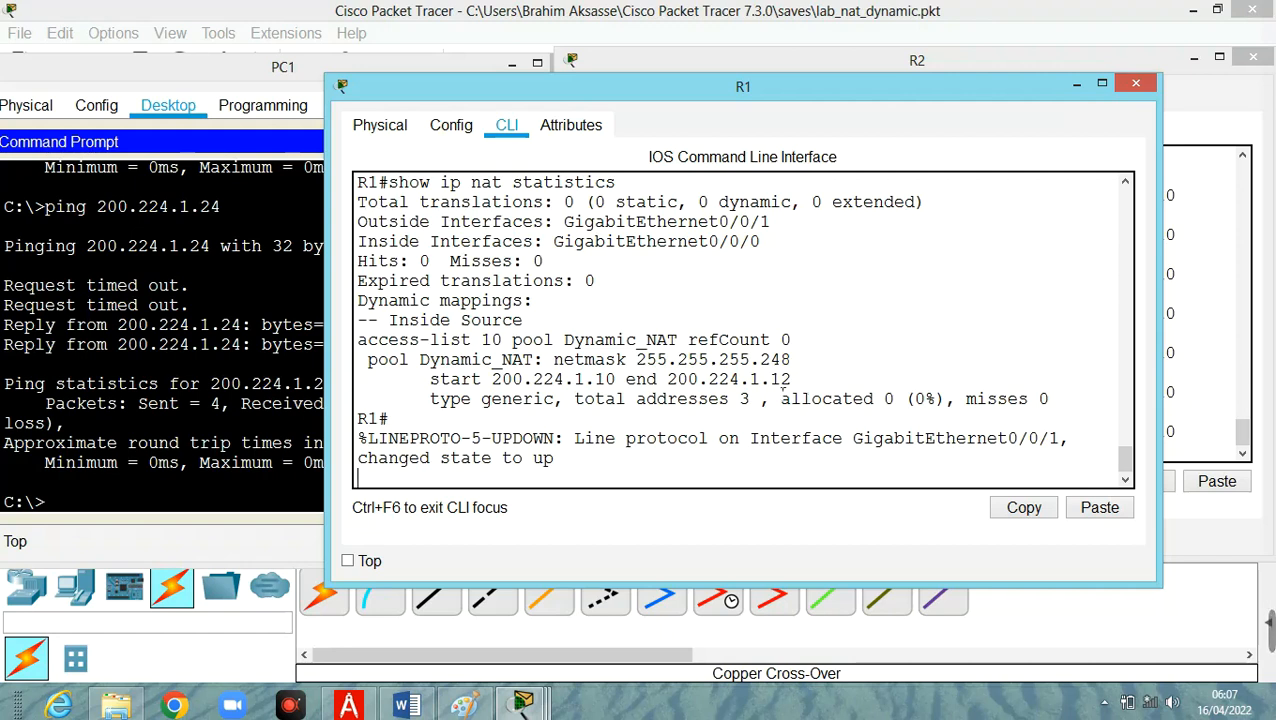
{"action": "scroll", "coordinate": [785, 398], "scroll_direction": "up", "scroll_amount": 10}
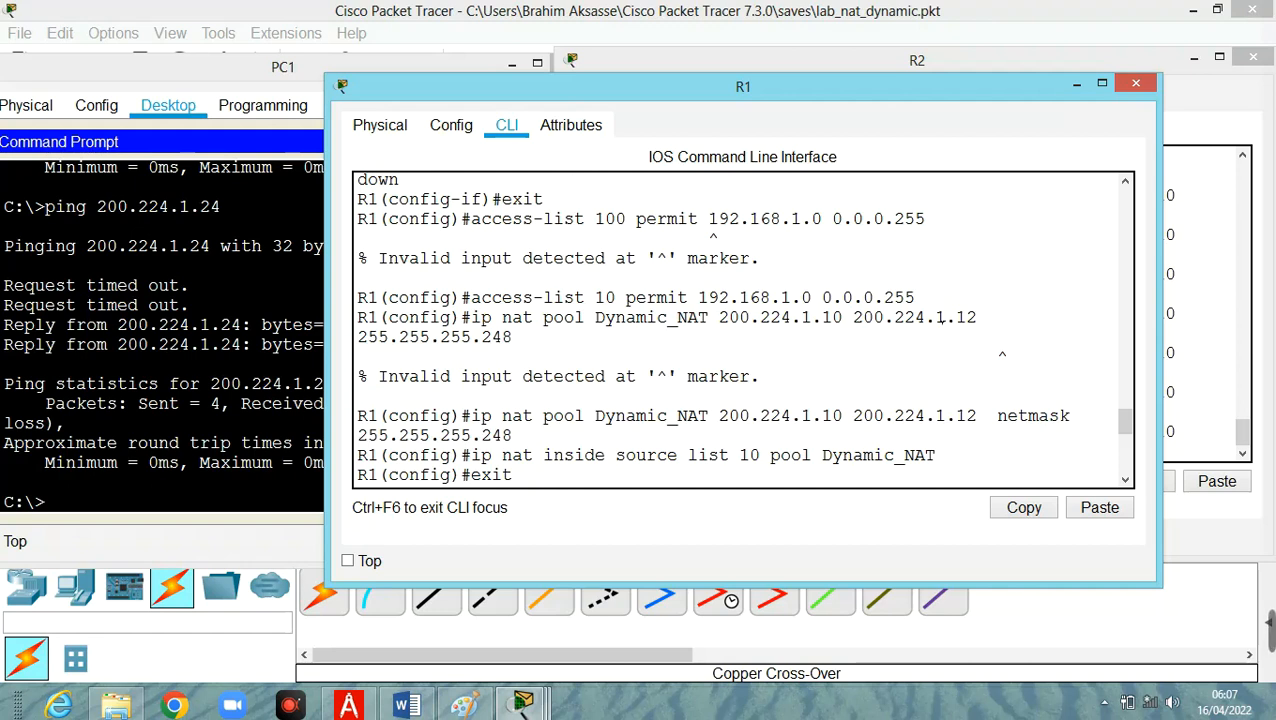
{"action": "scroll", "coordinate": [932, 337], "scroll_direction": "down", "scroll_amount": 1}
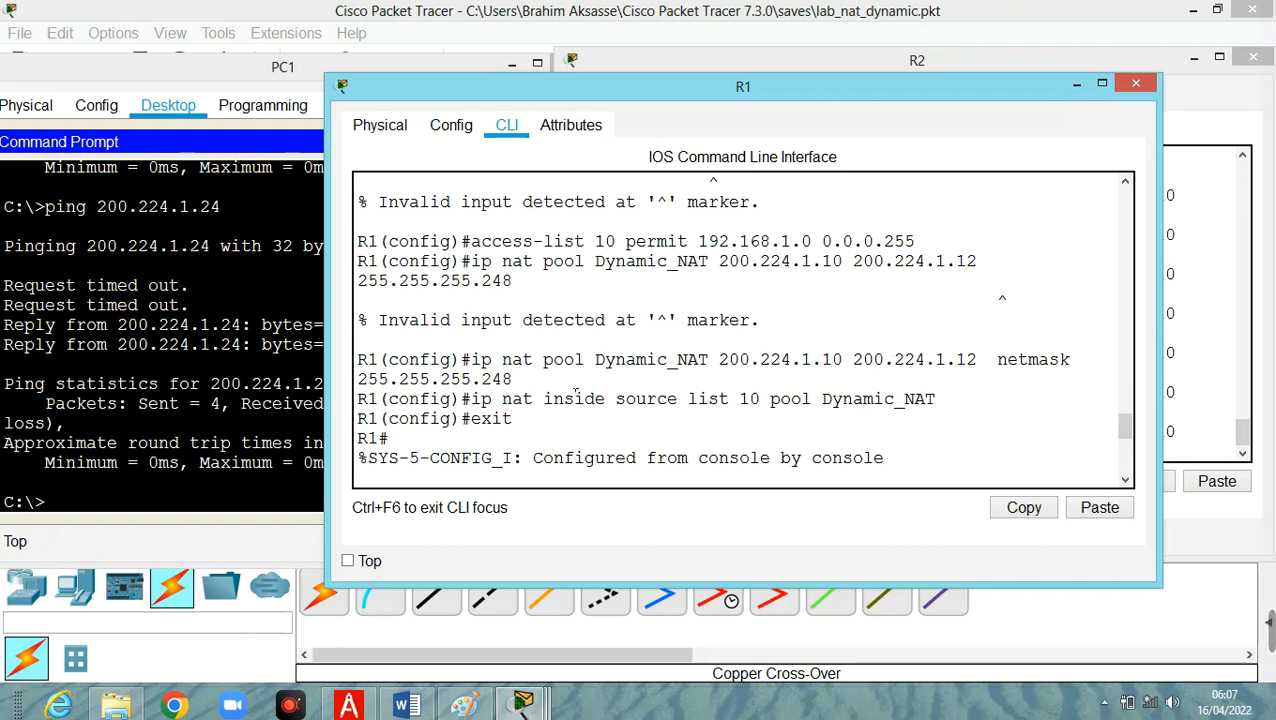
Repeat the ping to 200.224.1.24 from Laptop1, and minimize the Laptop1 and R1 windows to reveal R2's debug output.
{"action": "left_click", "coordinate": [102, 514]}
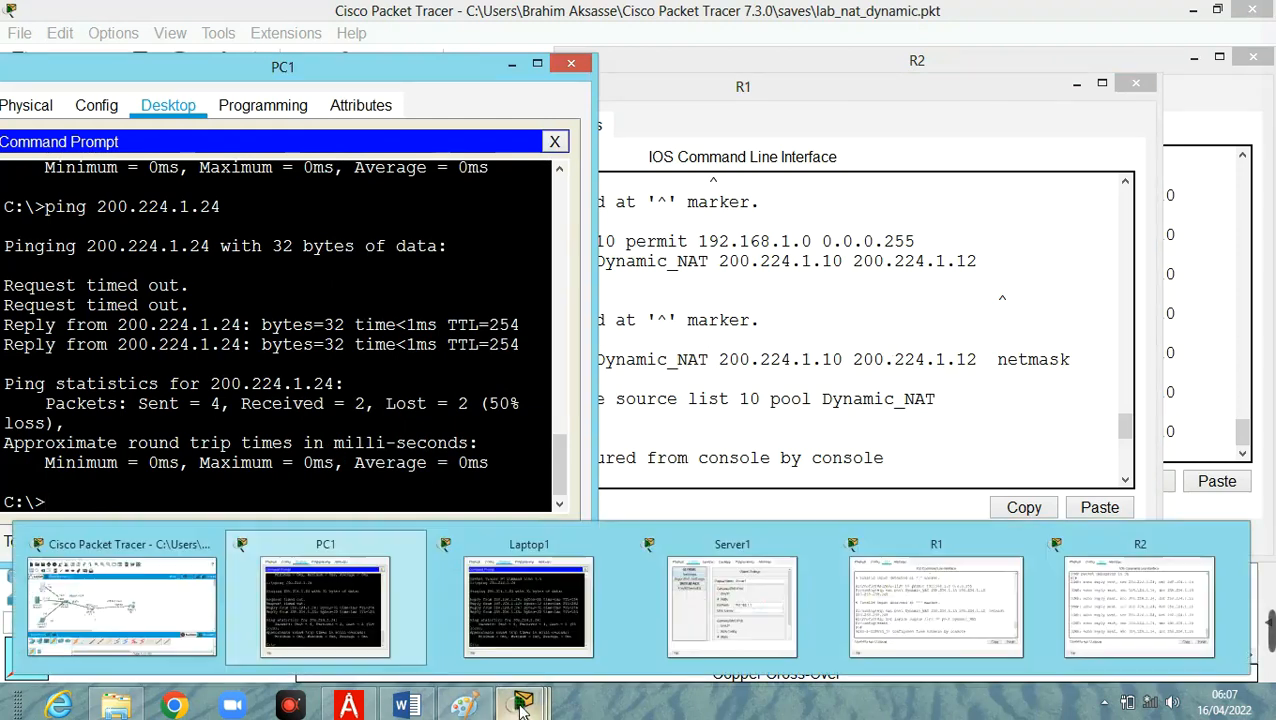
{"action": "left_click", "coordinate": [536, 615]}
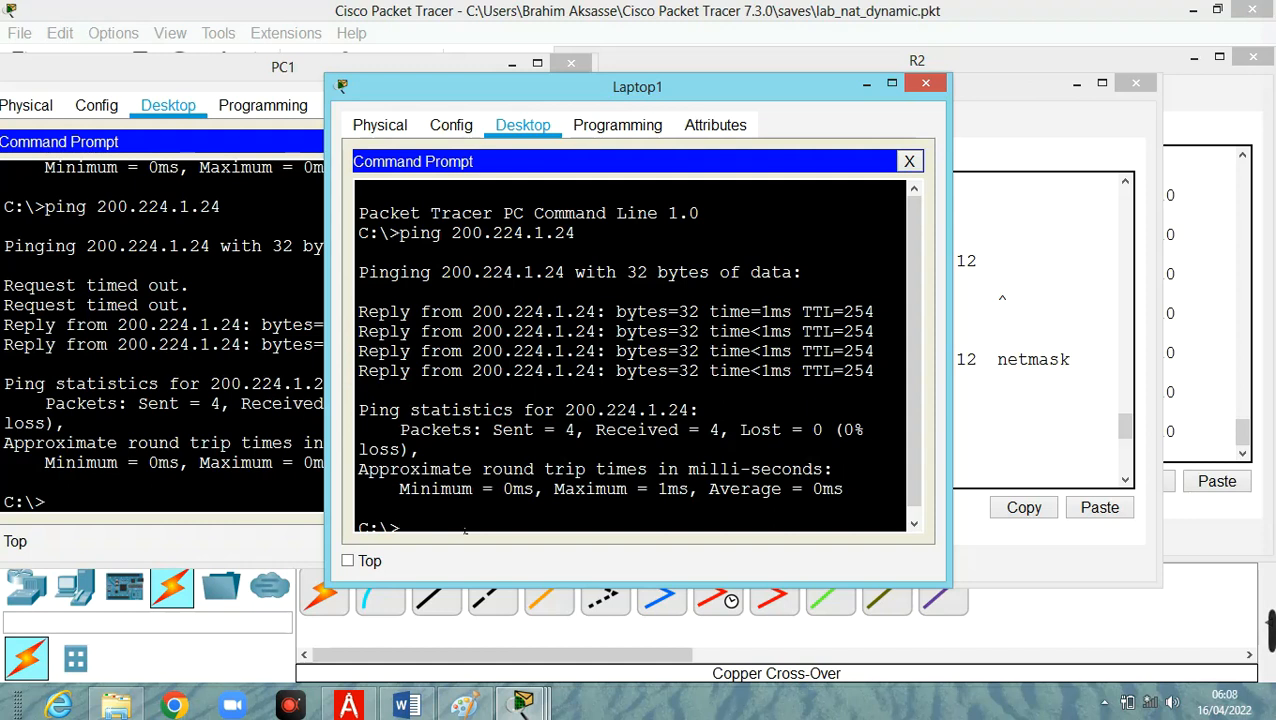
{"action": "key", "text": "Up"}
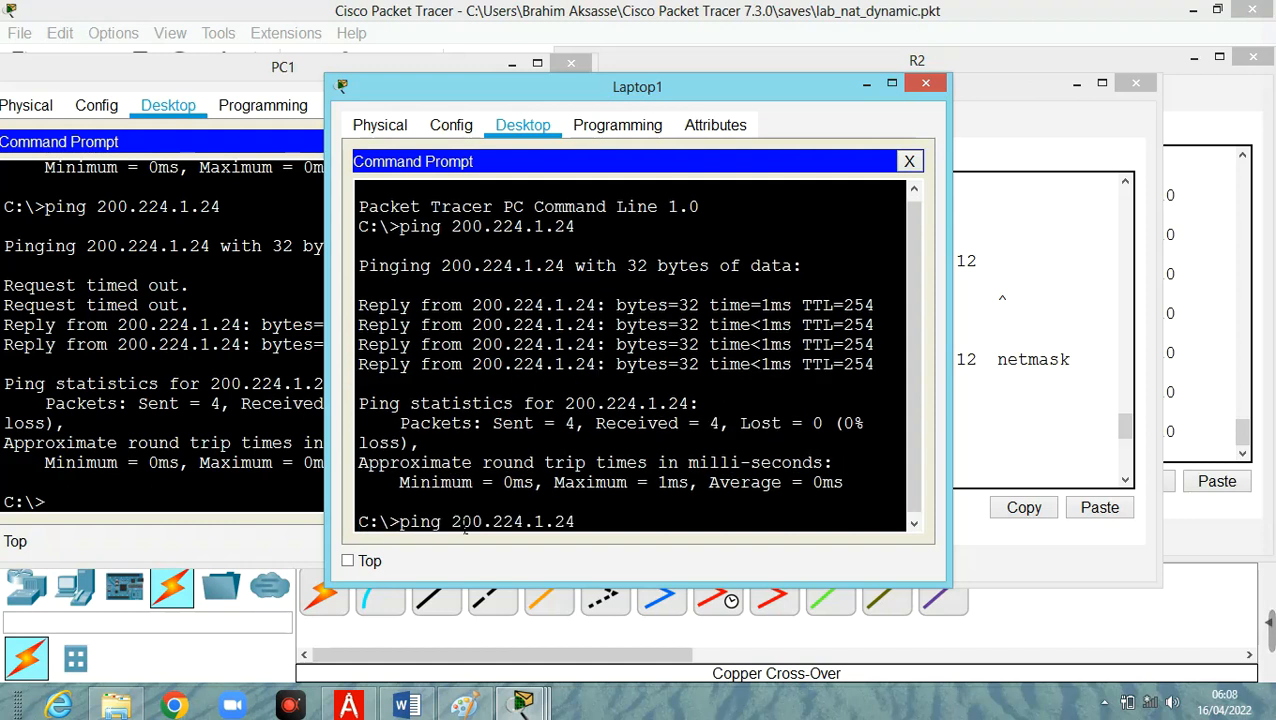
{"action": "key", "text": "Return"}
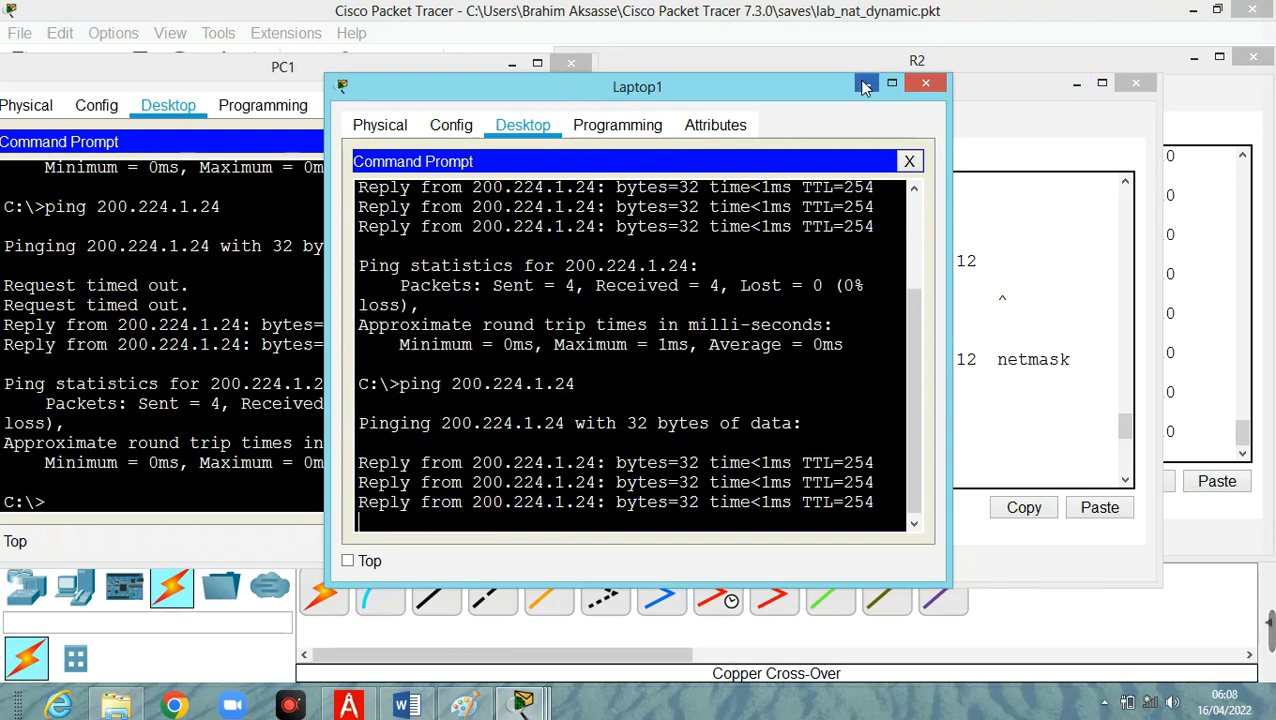
{"action": "left_click", "coordinate": [865, 88]}
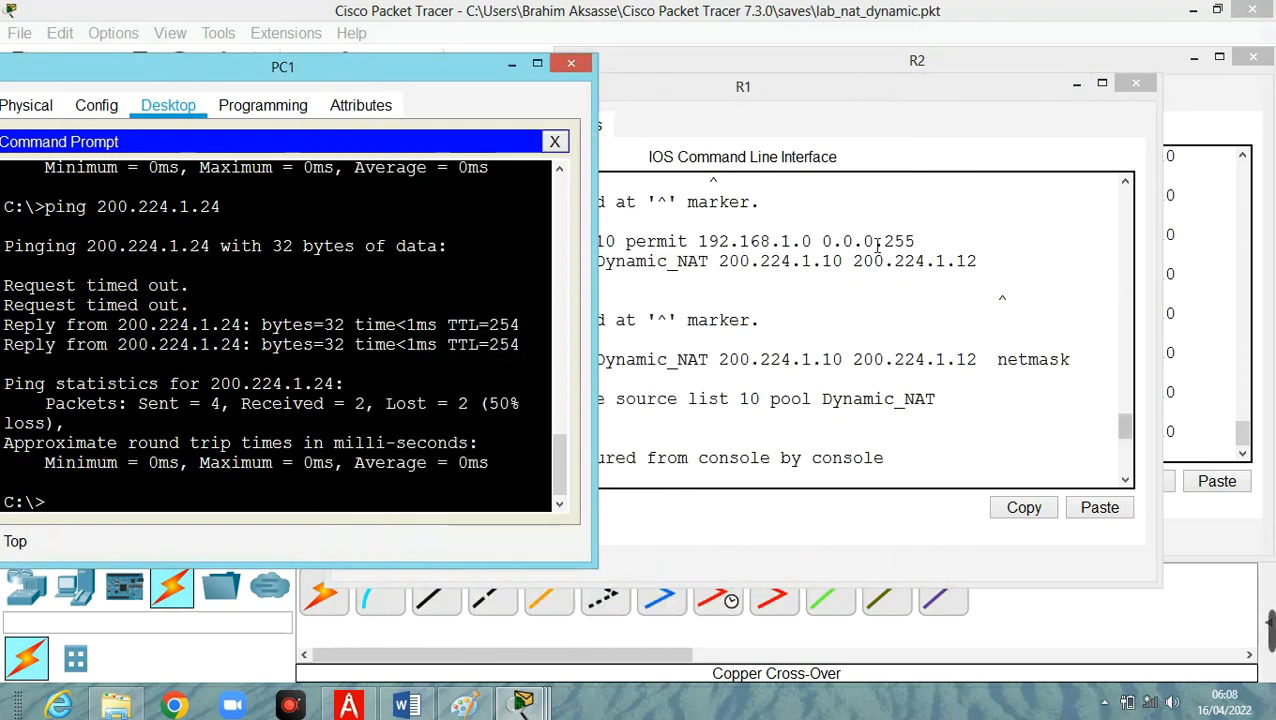
{"action": "left_click", "coordinate": [1077, 84]}
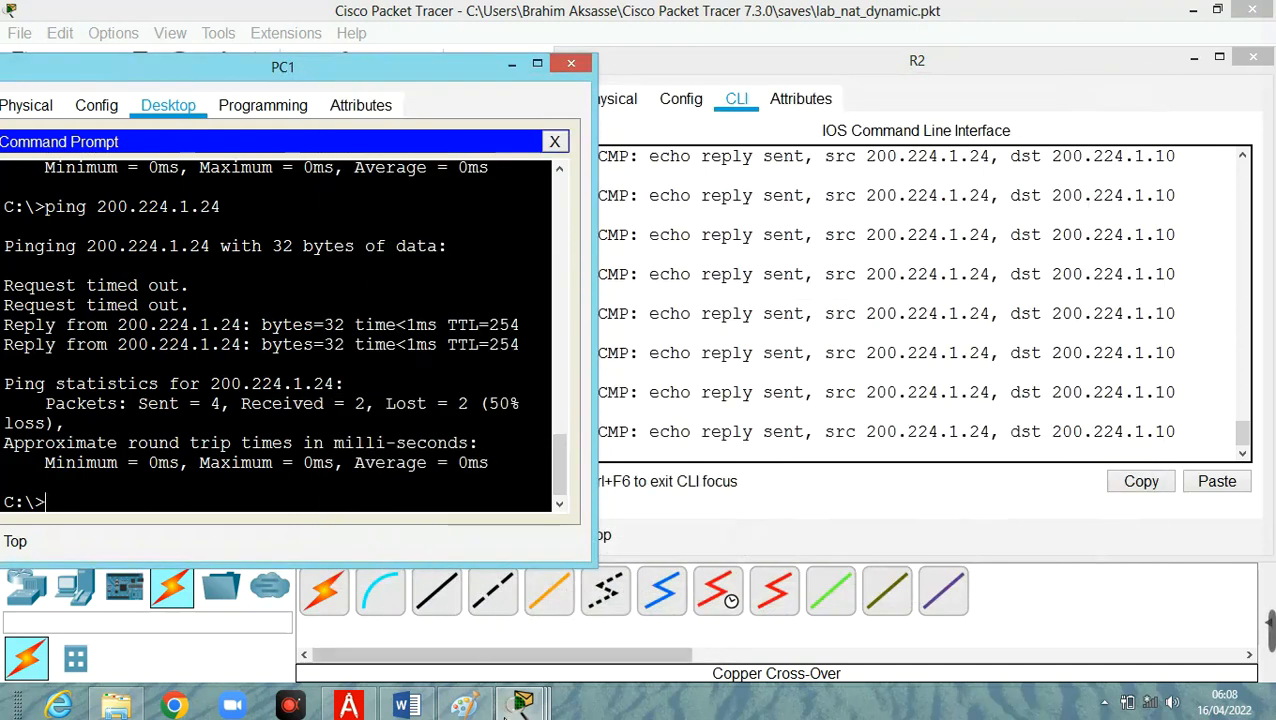
Open Server1's command prompt, ping 200.224.1.24, and minimize its window to examine the newest ICMP debug messages on R2.
{"action": "mouse_move", "coordinate": [521, 705]}
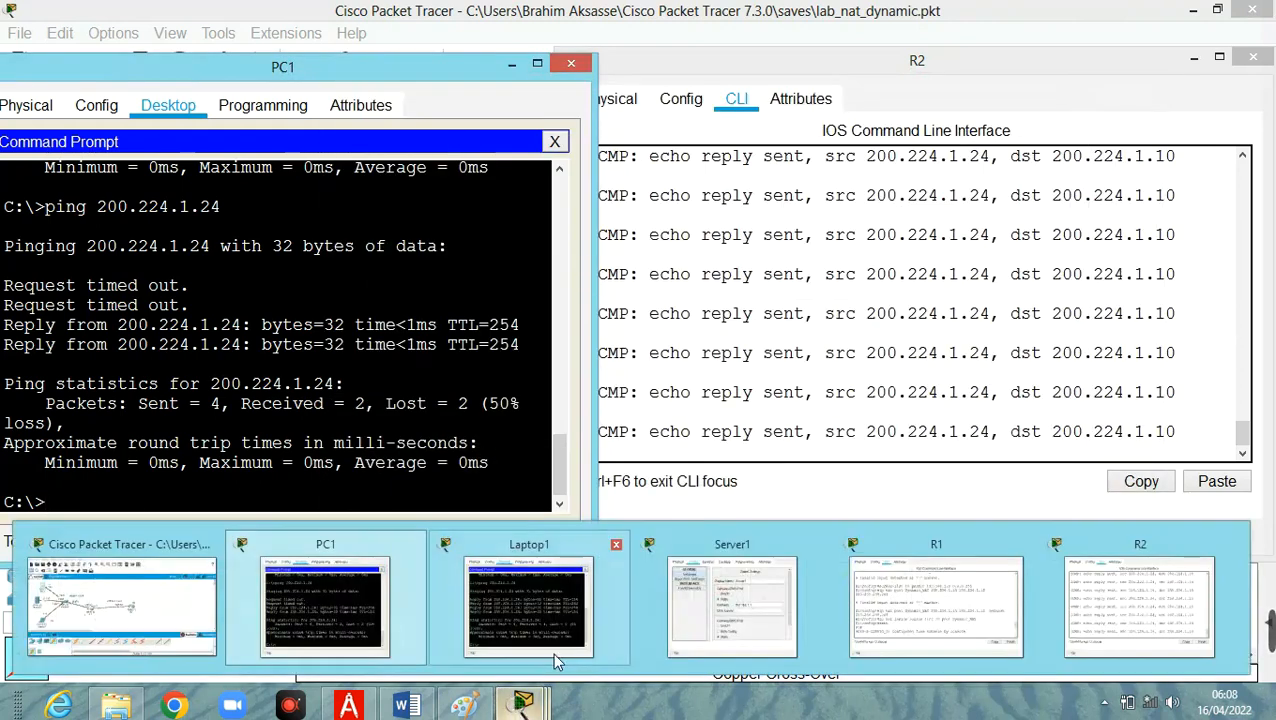
{"action": "left_click", "coordinate": [705, 610]}
{"action": "left_click", "coordinate": [600, 127]}
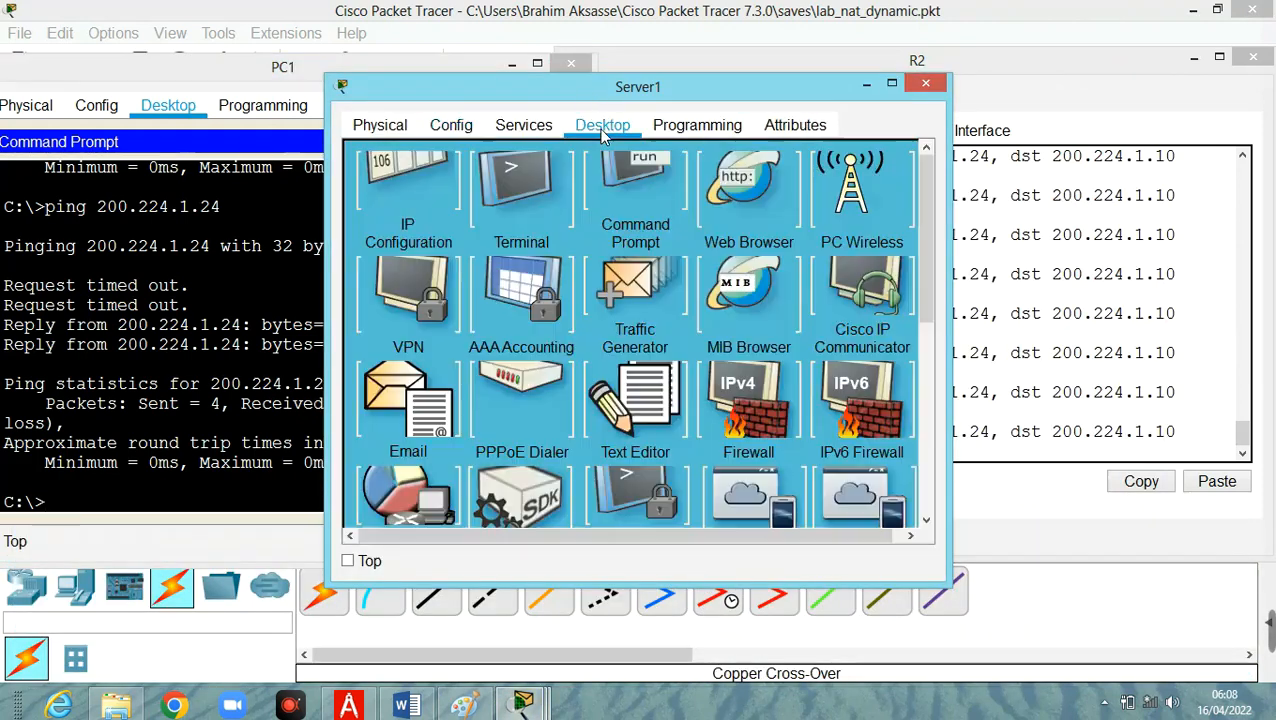
{"action": "left_click", "coordinate": [628, 222]}
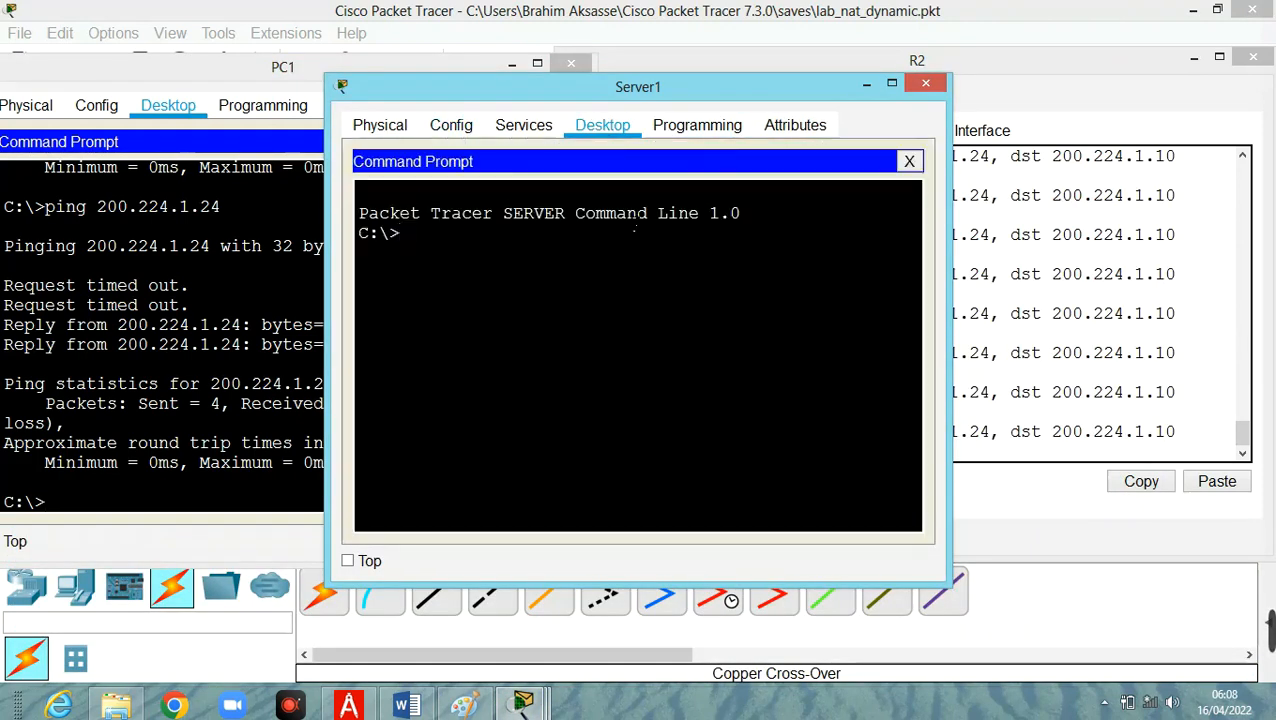
{"action": "type", "text": "ping 200"}
{"action": "type", "text": "."}
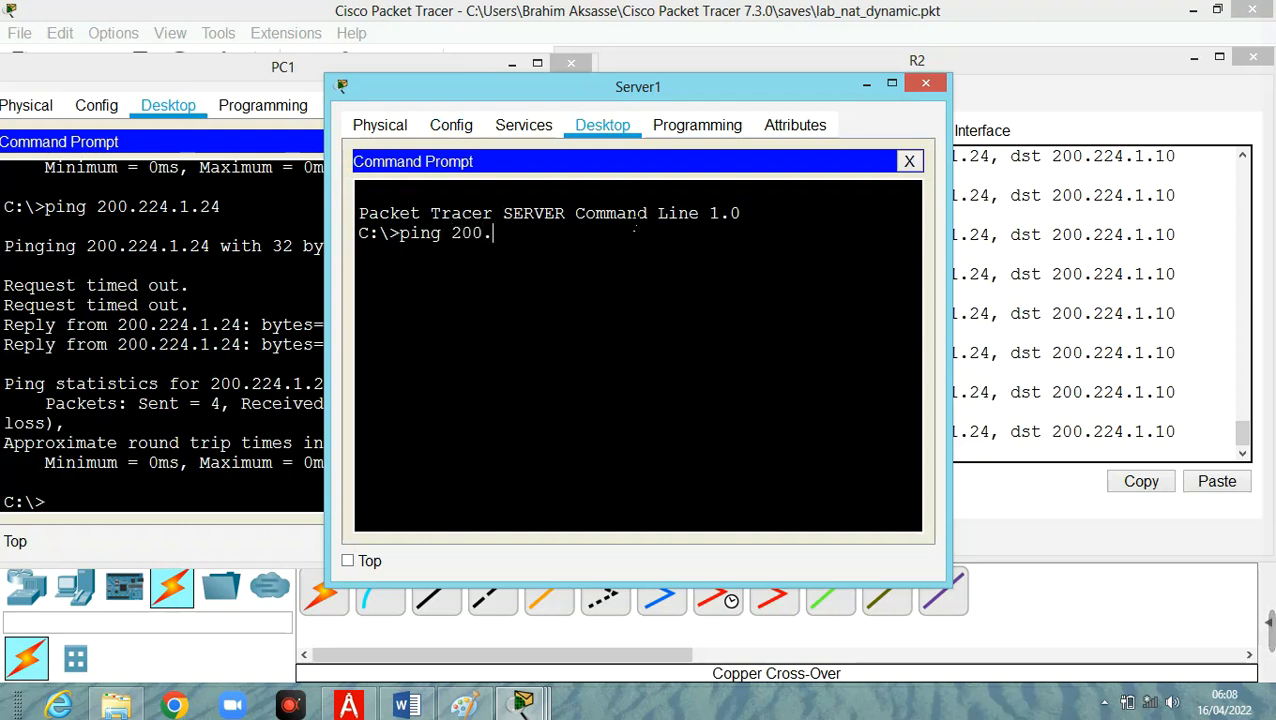
{"action": "type", "text": "224."}
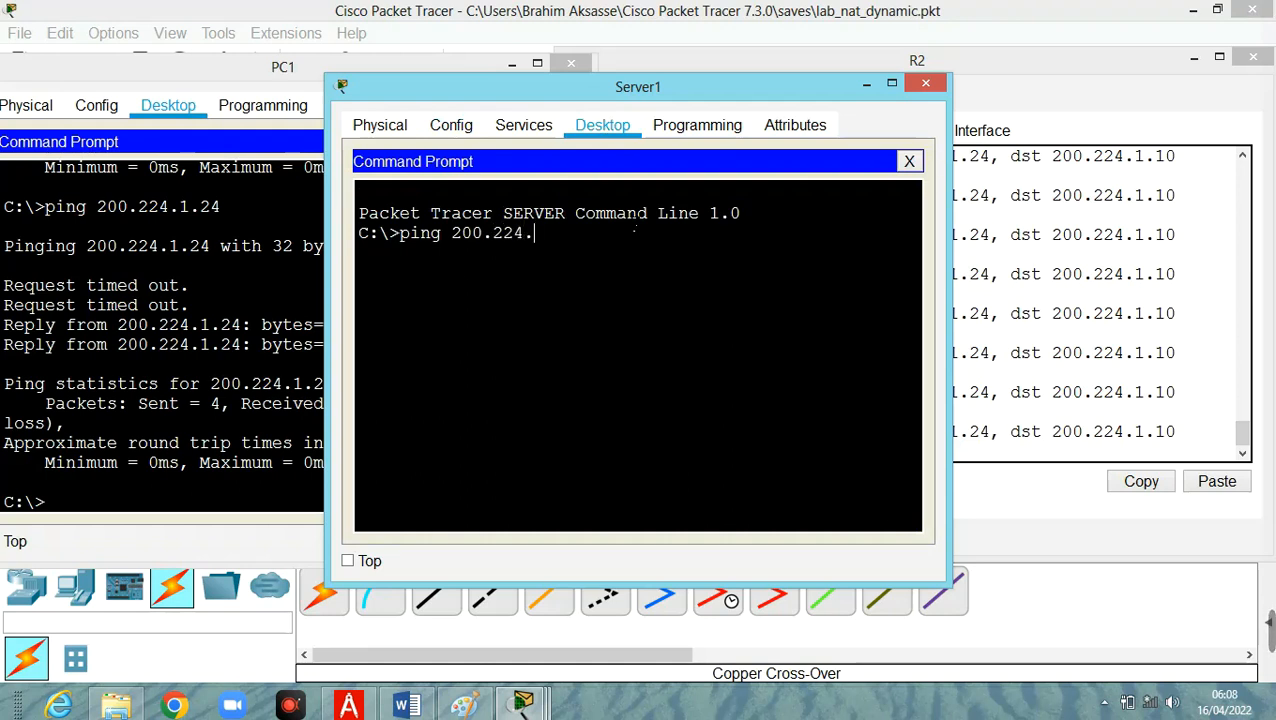
{"action": "type", "text": "1.24"}
{"action": "key", "text": "Return"}
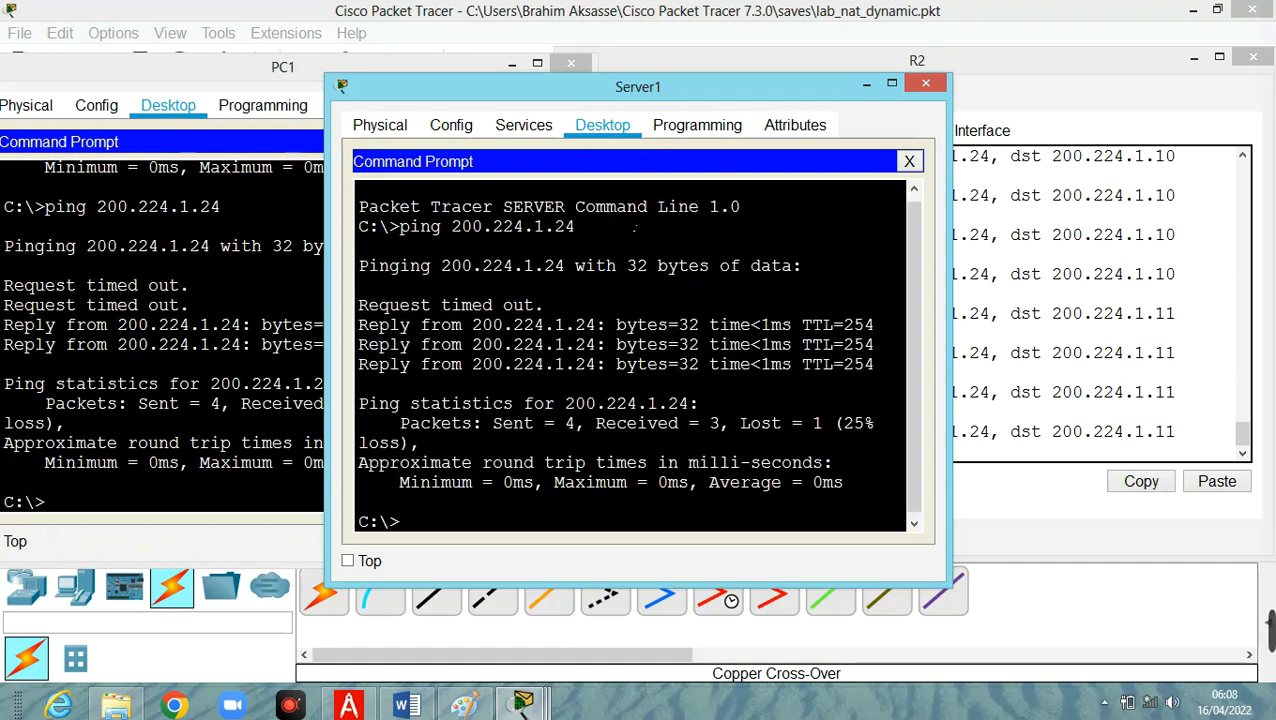
{"action": "left_click", "coordinate": [864, 85]}
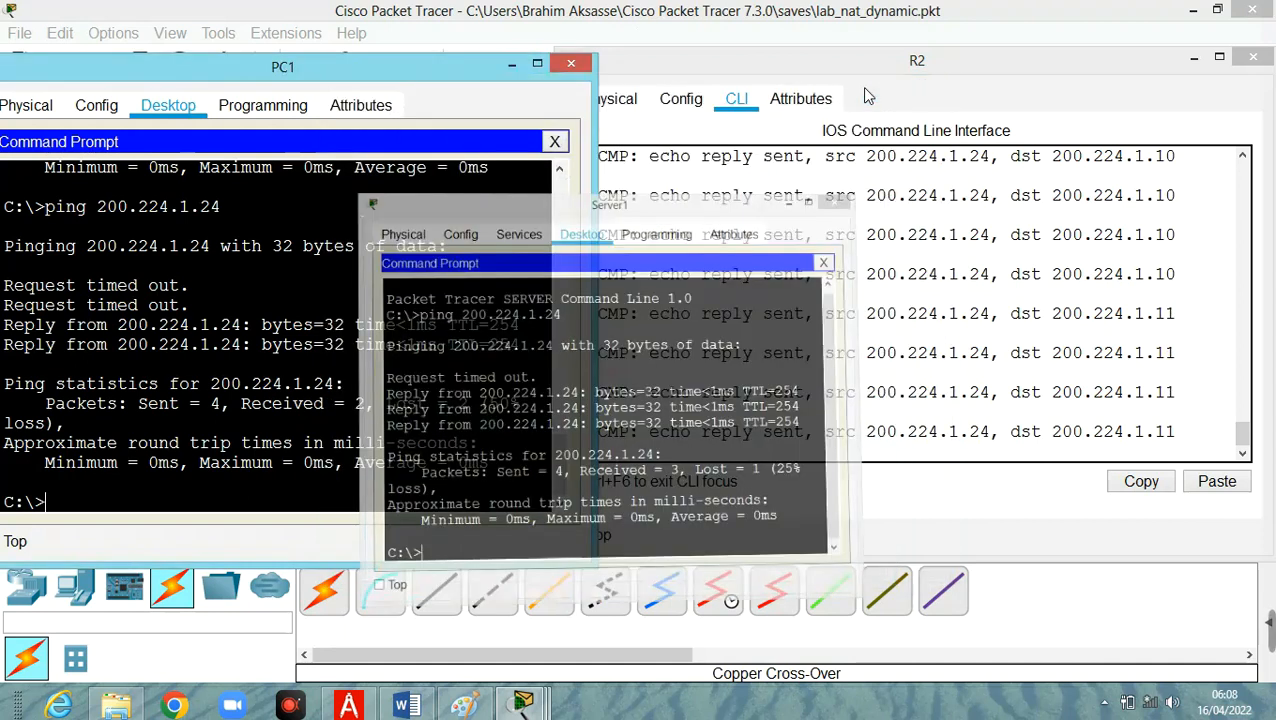
{"action": "scroll", "coordinate": [1101, 342], "scroll_direction": "up", "scroll_amount": 2}
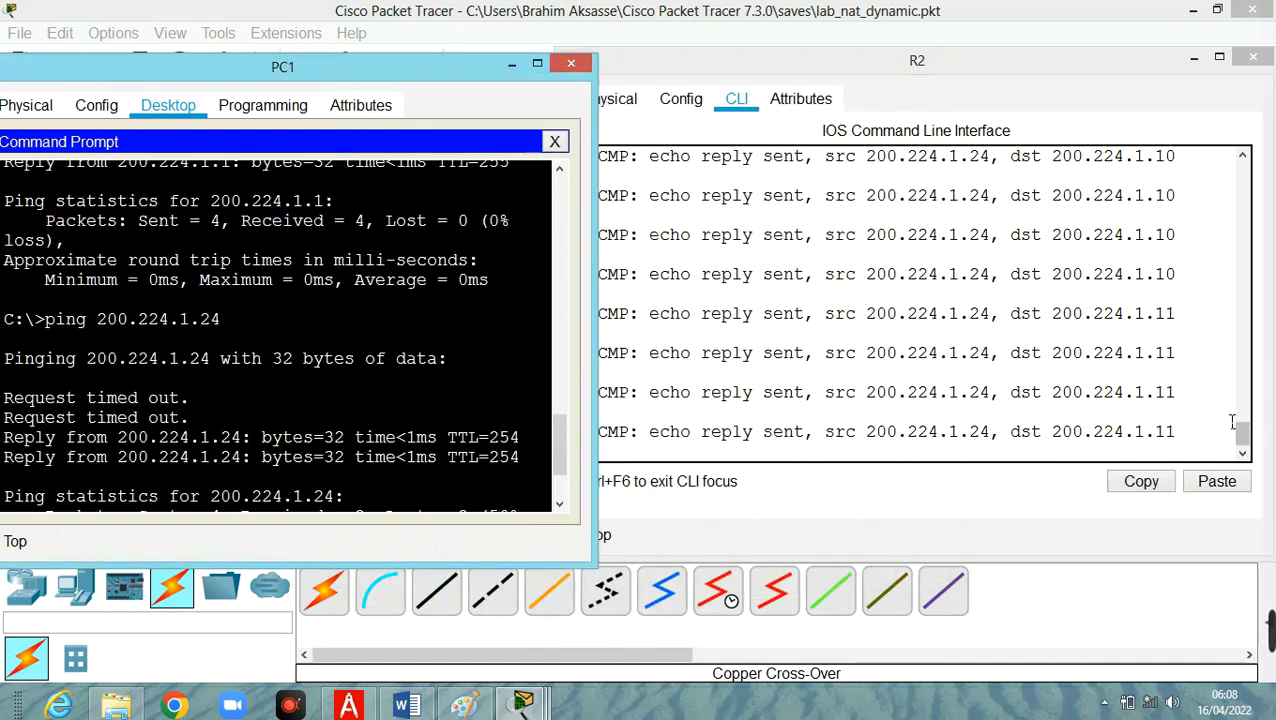
{"action": "mouse_move", "coordinate": [1243, 430]}
{"action": "left_mouse_down"}
{"action": "mouse_move", "coordinate": [1241, 411]}
{"action": "mouse_move", "coordinate": [1241, 457]}
{"action": "mouse_move", "coordinate": [1240, 400]}
{"action": "mouse_move", "coordinate": [1240, 438]}
{"action": "left_mouse_up"}
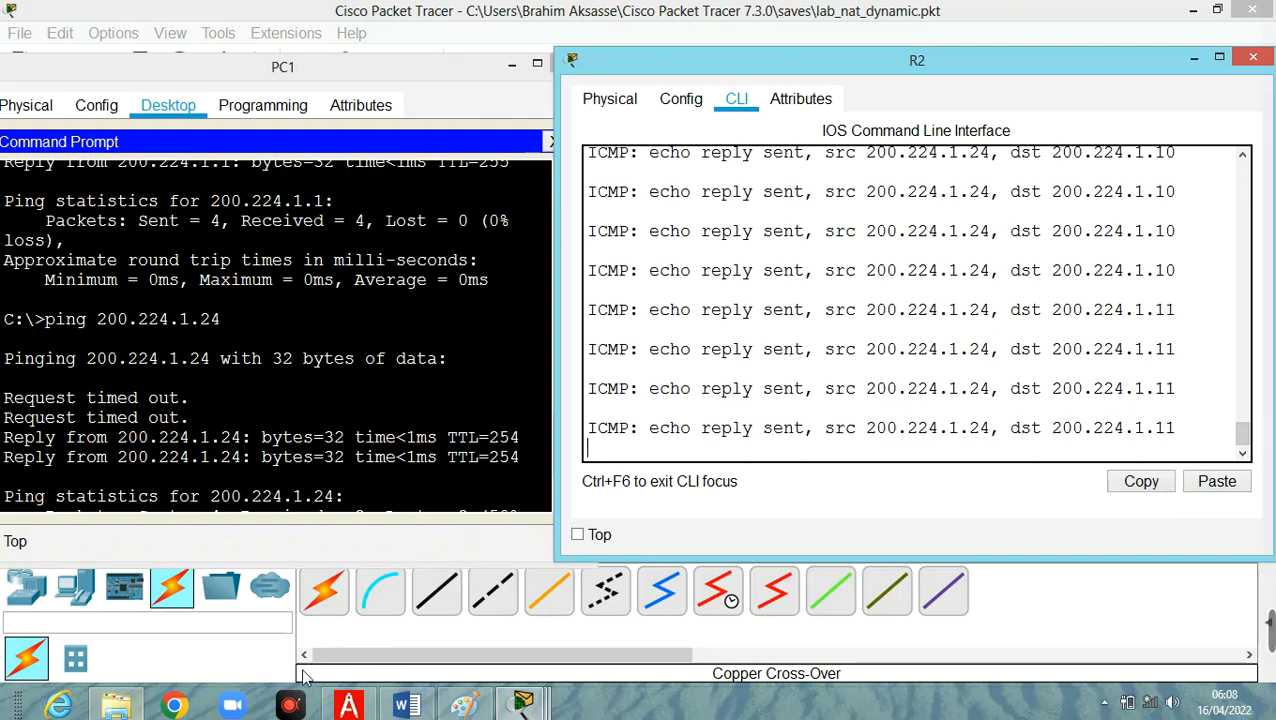
Bring up R1's command line and display the updated NAT statistics with show ip nat statistics.
{"action": "left_click", "coordinate": [506, 708]}
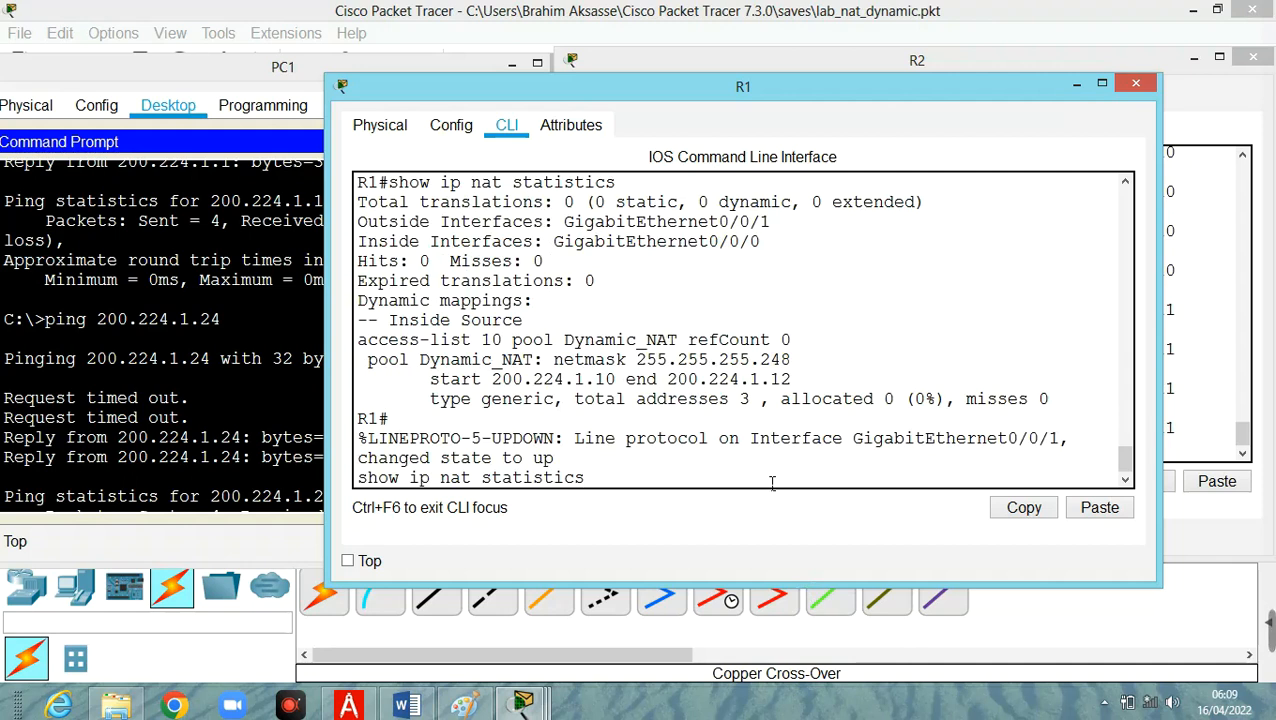
{"action": "key", "text": "Return"}
Display R1's translation table with show ip nat translation, and widen the R1 window so each entry fits on one line.
{"action": "key", "text": "Up"}
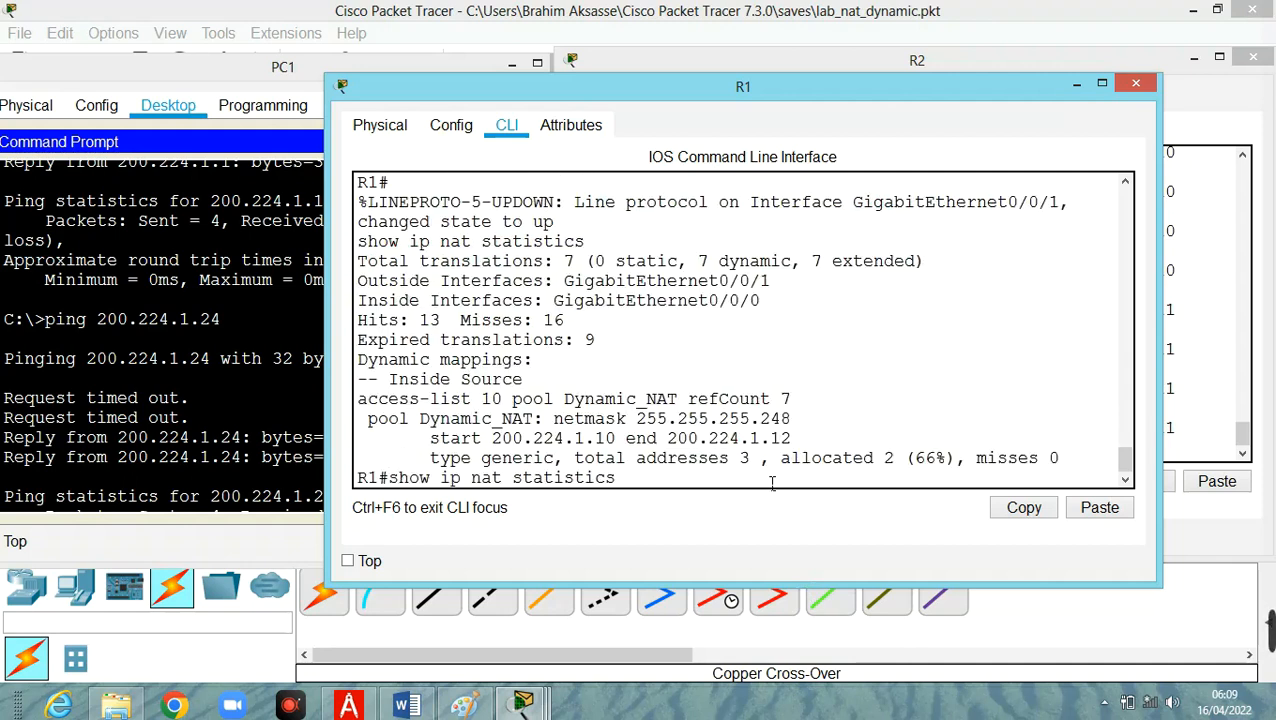
{"action": "key", "text": "BackSpace"}
{"action": "key", "text": "BackSpace"}
{"action": "key", "text": "BackSpace"}
{"action": "key", "text": "BackSpace"}
{"action": "key", "text": "BackSpace"}
{"action": "key", "text": "BackSpace"}
{"action": "key", "text": "BackSpace"}
{"action": "key", "text": "BackSpace"}
{"action": "key", "text": "BackSpace"}
{"action": "key", "text": "BackSpace"}
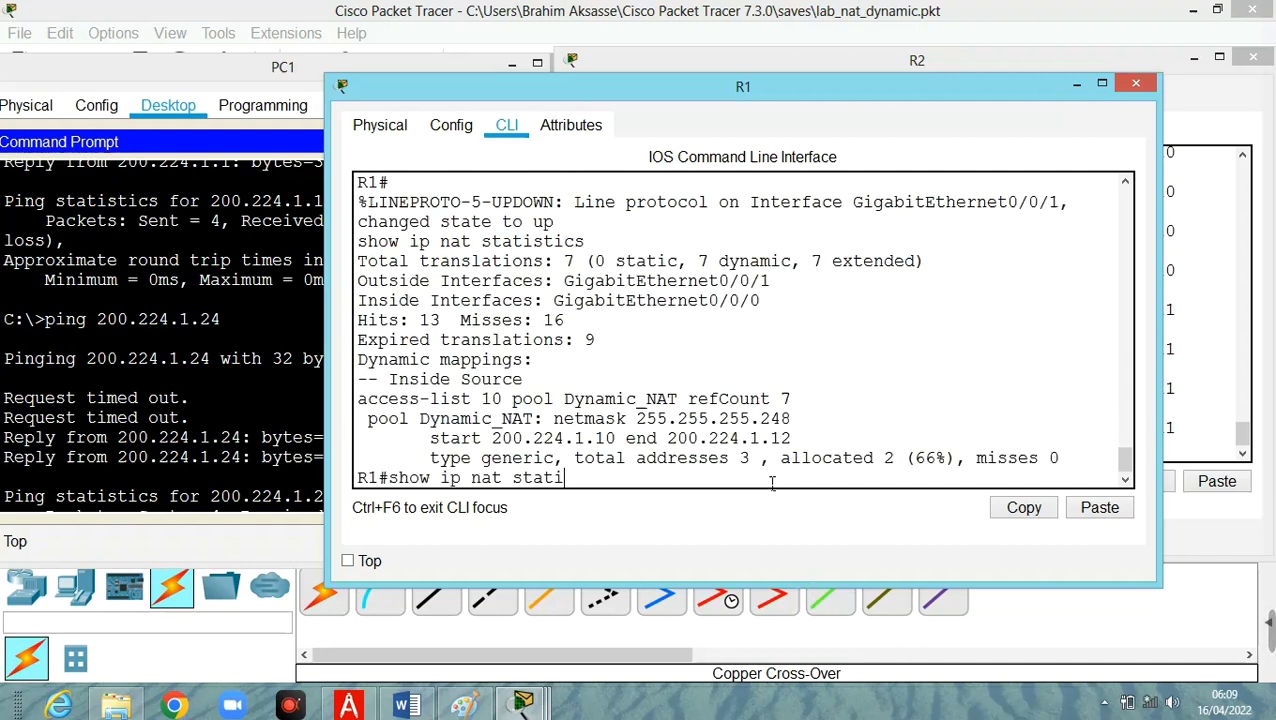
{"action": "type", "text": "transa"}
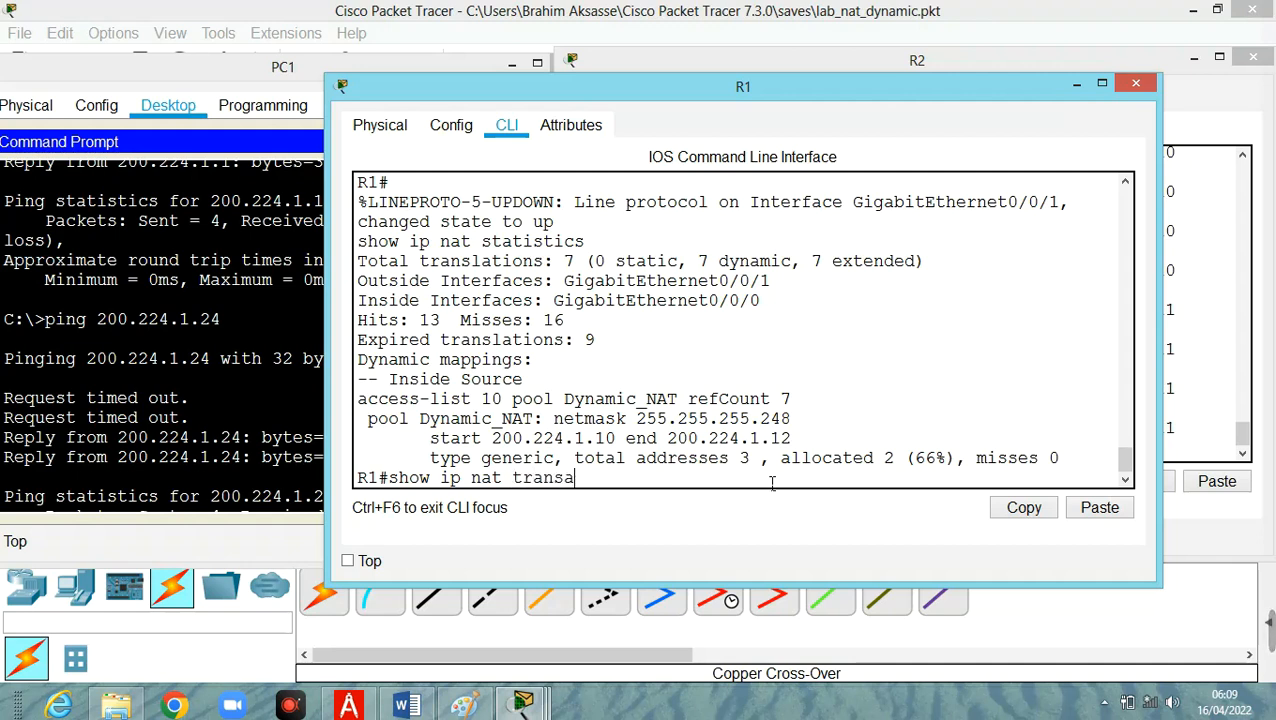
{"action": "key", "text": "BackSpace"}
{"action": "type", "text": "lation"}
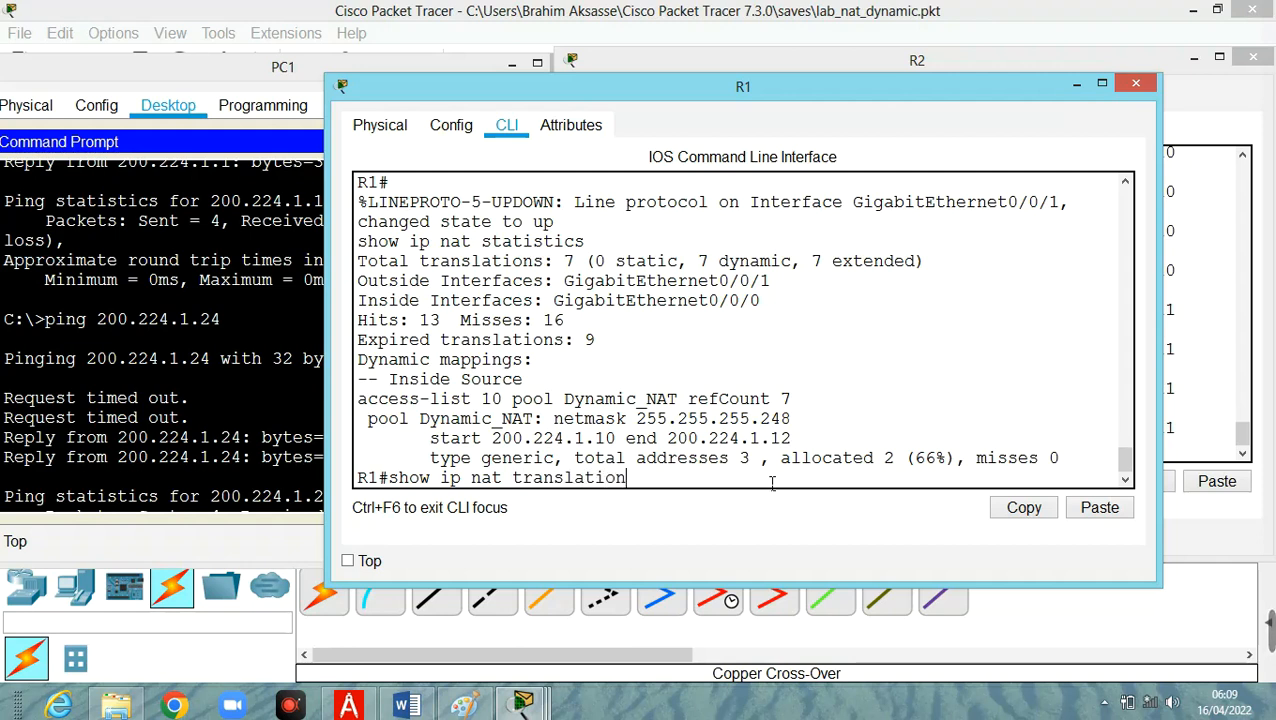
{"action": "key", "text": "Return"}
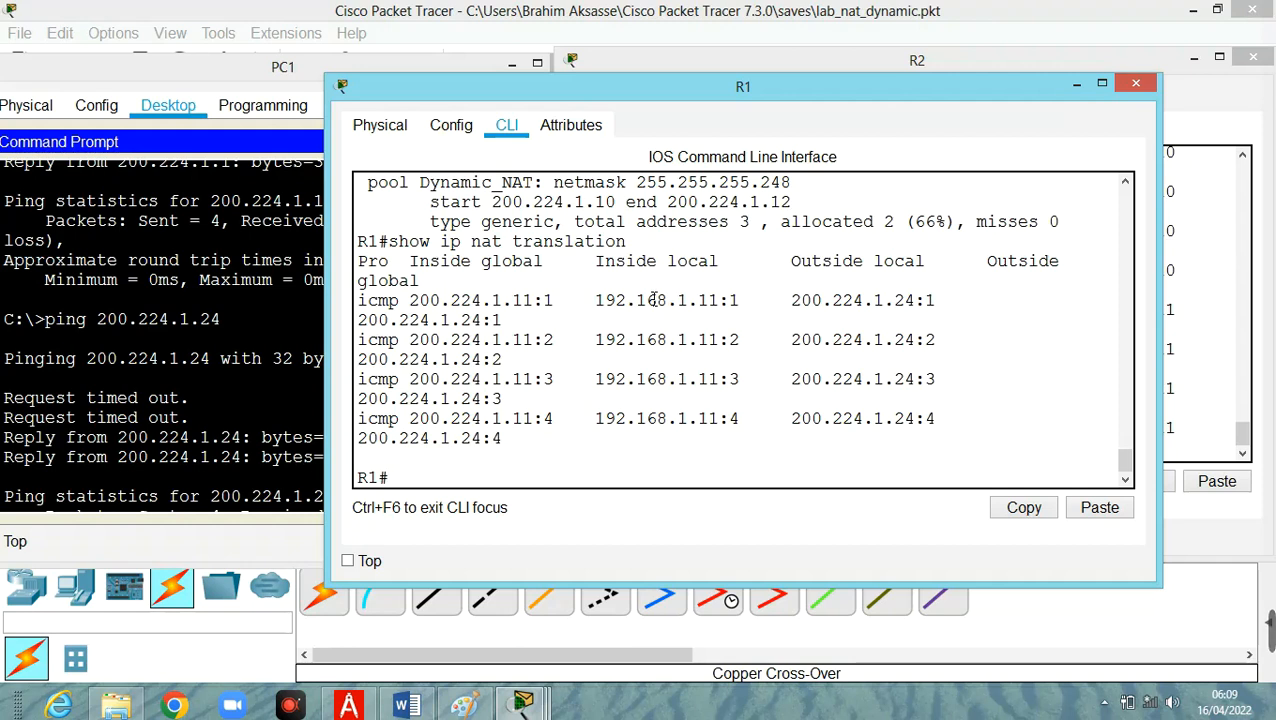
{"action": "left_click_drag", "start_coordinate": [340, 260], "coordinate": [171, 264]}
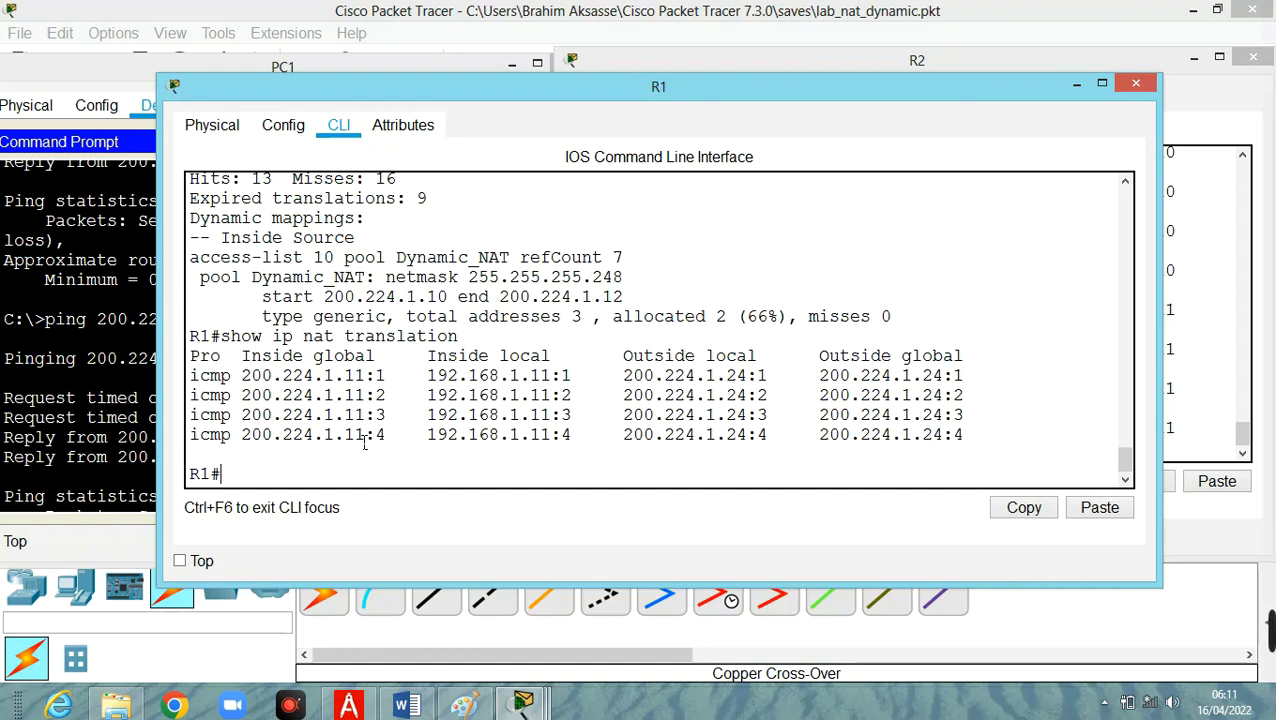
Display R1's NAT statistics again with show ip nat statistics.
{"action": "key", "text": "Up"}
{"action": "key", "text": "Up"}
{"action": "key", "text": "Return"}
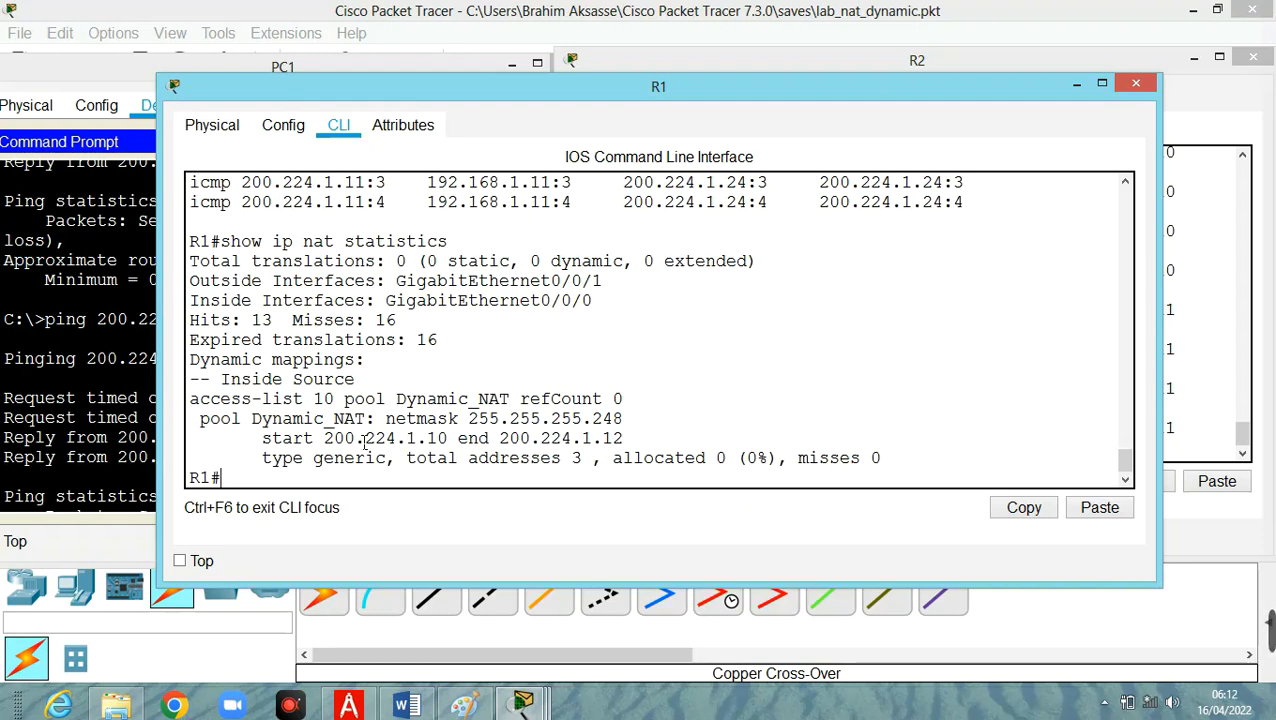
Start a continuous ping to 200.224.1.24 from PC1 with ping -t, and bring R2's debug output to the front.
{"action": "mouse_move", "coordinate": [538, 708]}
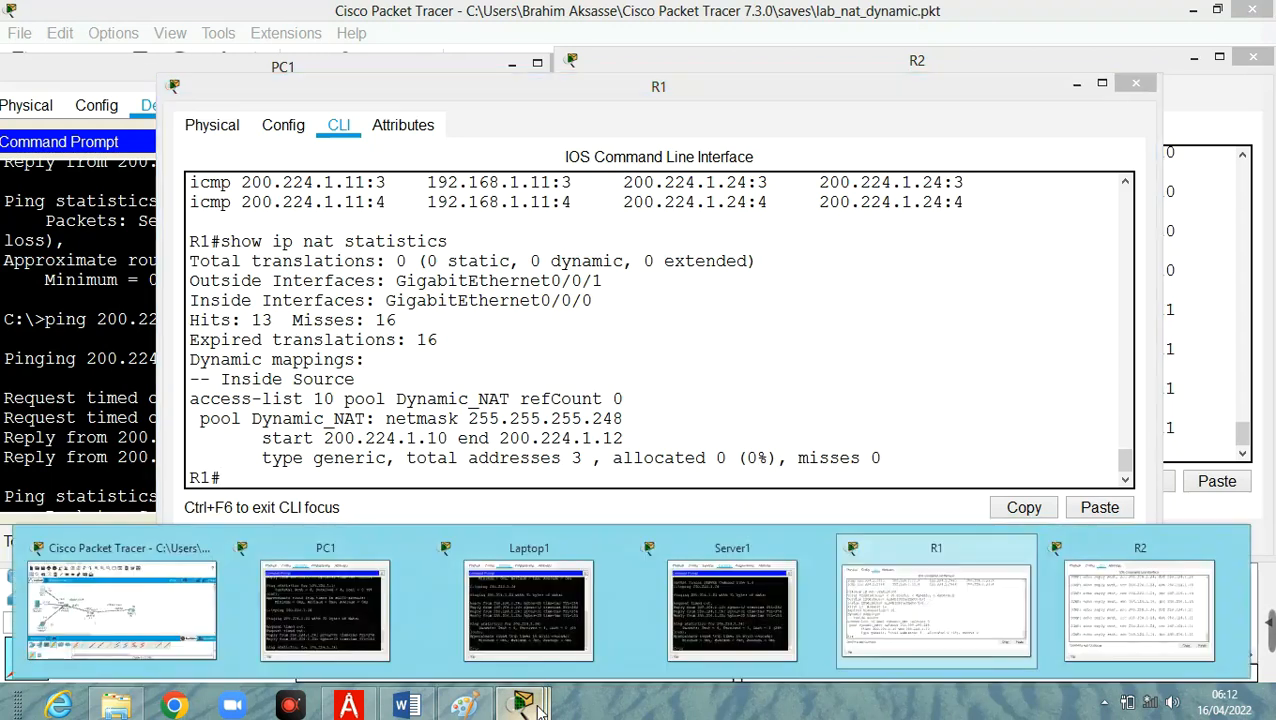
{"action": "left_click", "coordinate": [327, 608]}
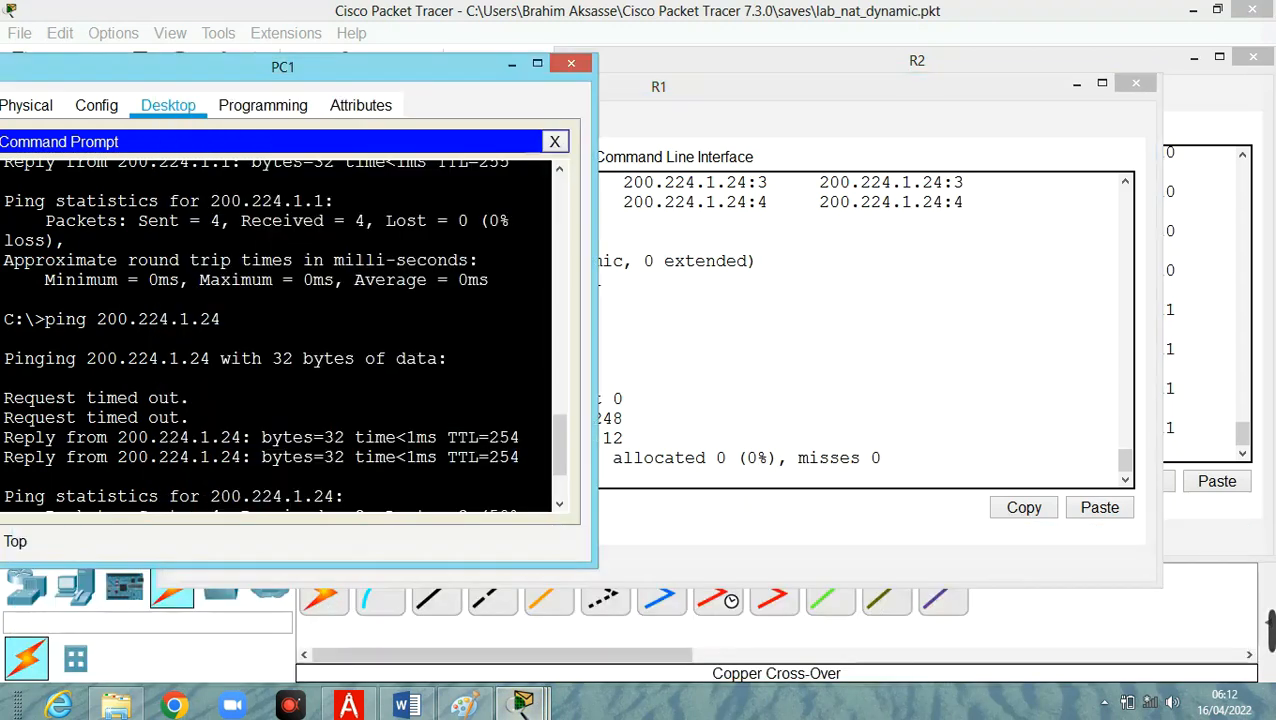
{"action": "scroll", "coordinate": [555, 450], "scroll_direction": "down", "scroll_amount": 2}
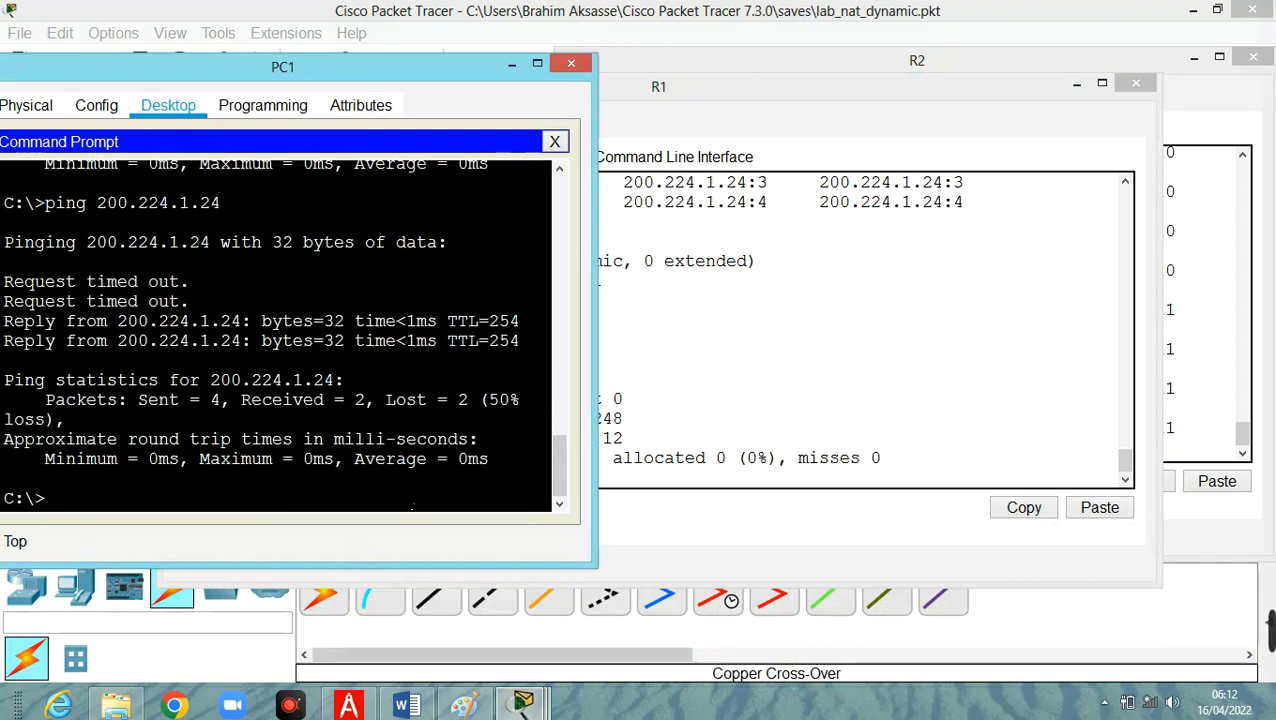
{"action": "key", "text": "Up"}
{"action": "key", "text": "Left"}
{"action": "key", "text": "Left"}
{"action": "key", "text": "Left"}
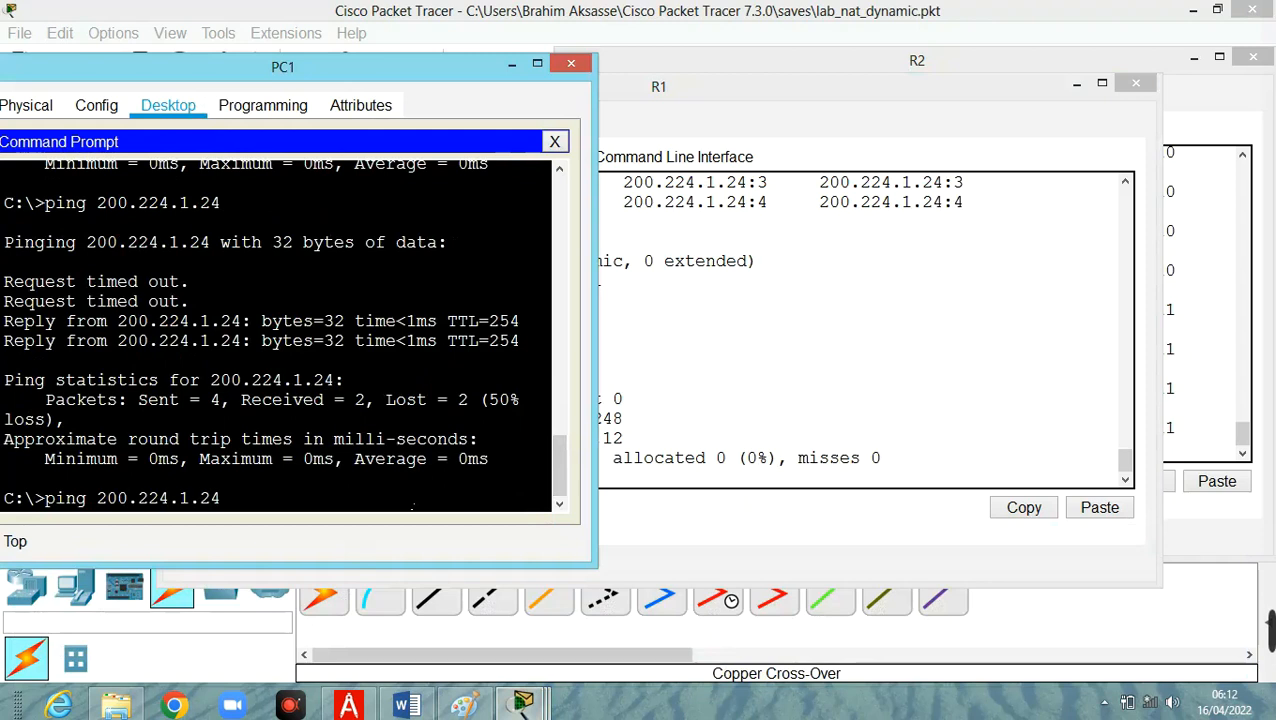
{"action": "type", "text": "-"}
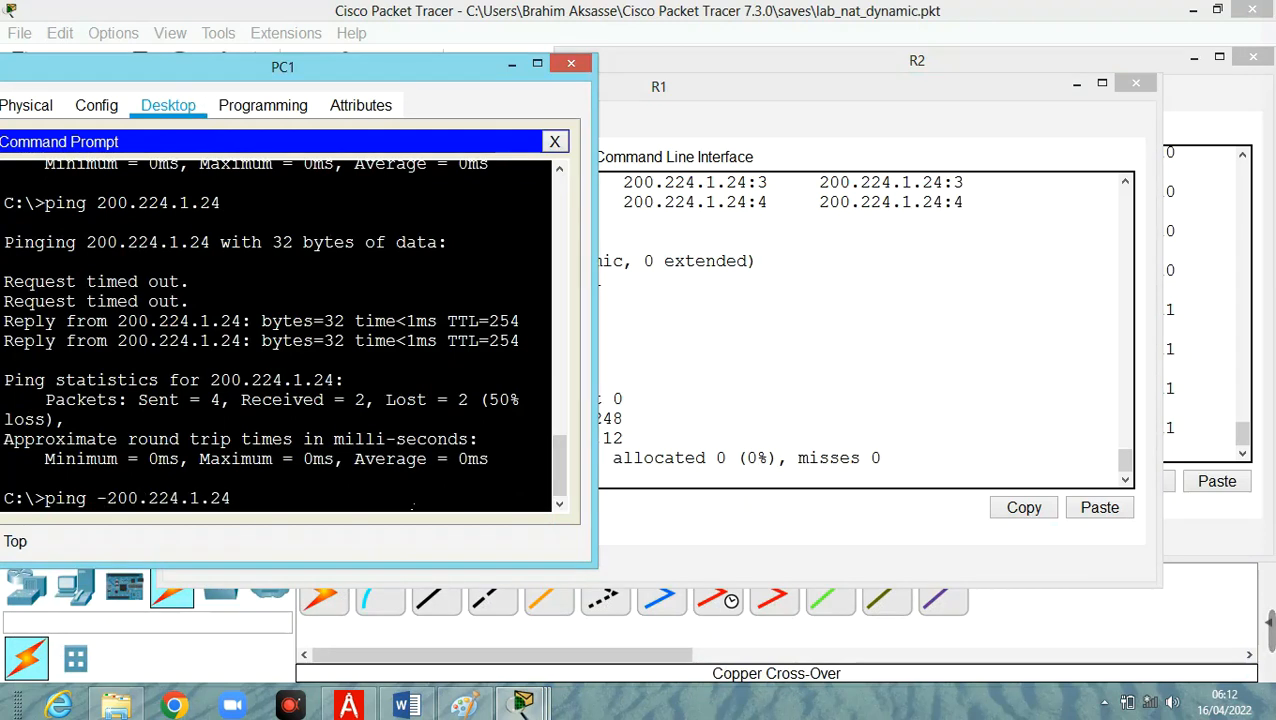
{"action": "type", "text": "t"}
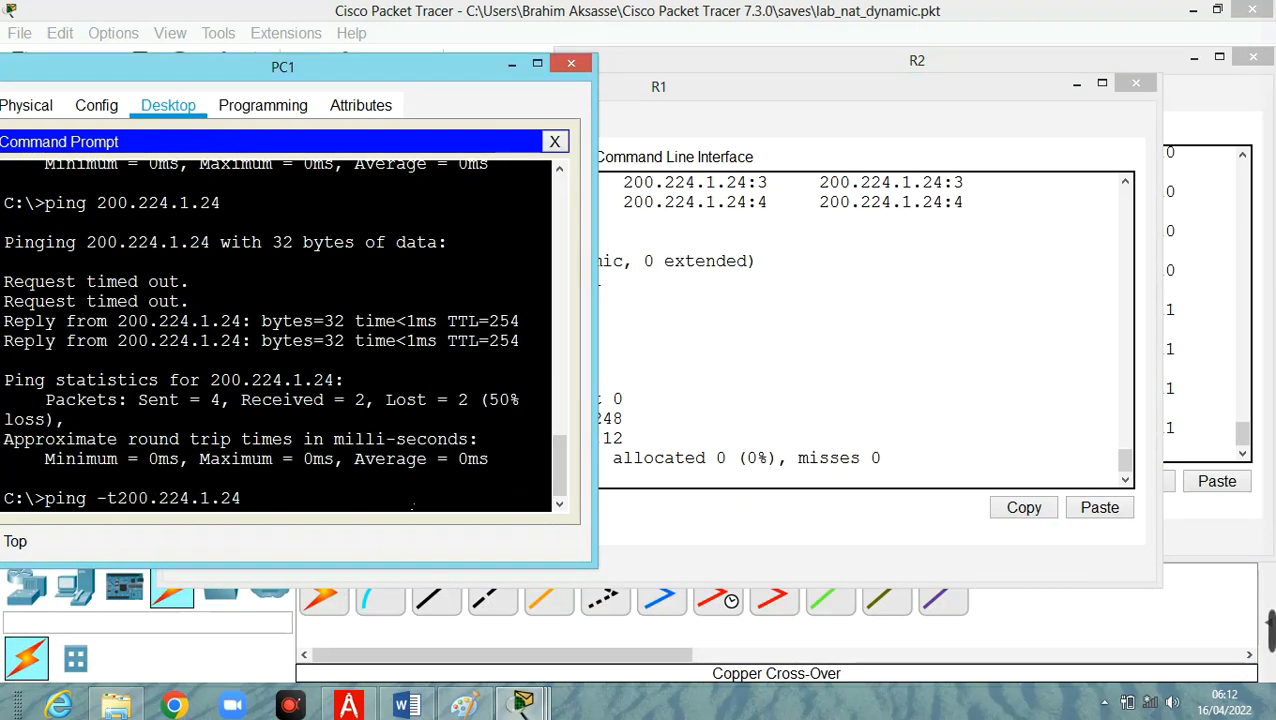
{"action": "key", "text": "Return"}
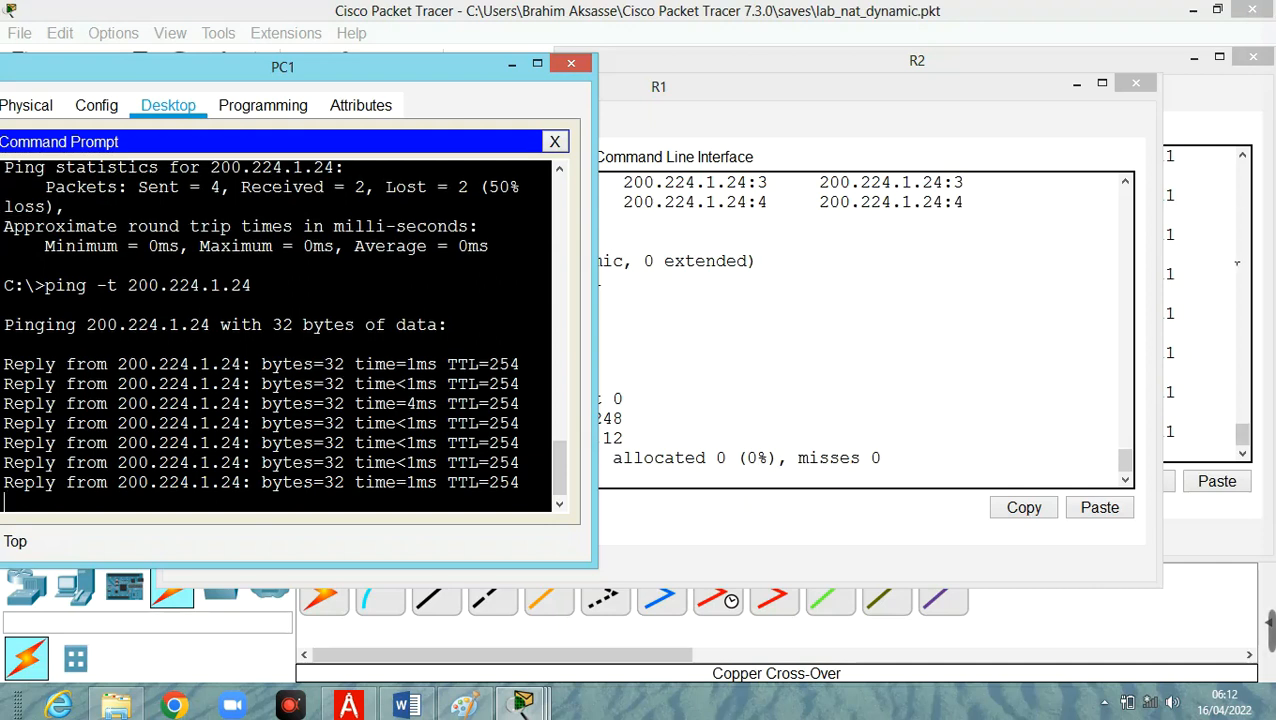
{"action": "left_click", "coordinate": [1222, 265]}
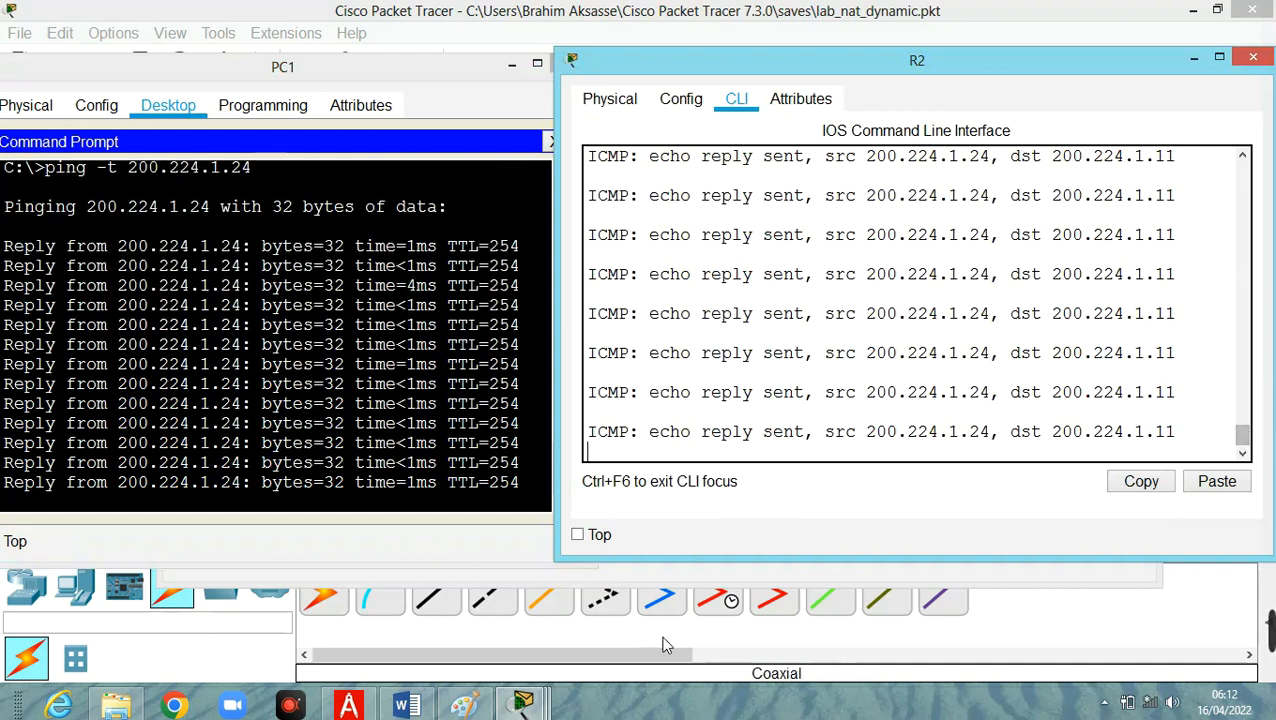
Start a continuous ping to 200.224.1.24 from Laptop1's command prompt with ping -t.
{"action": "mouse_move", "coordinate": [521, 704]}
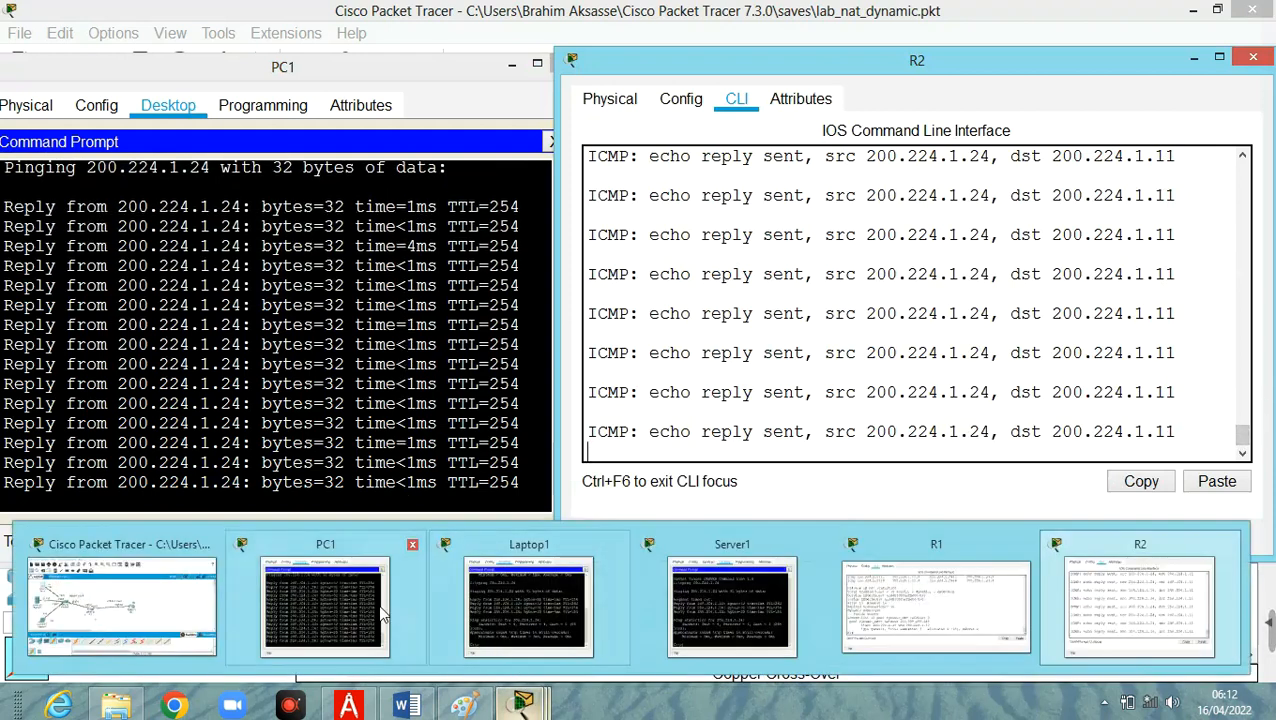
{"action": "left_click", "coordinate": [360, 610]}
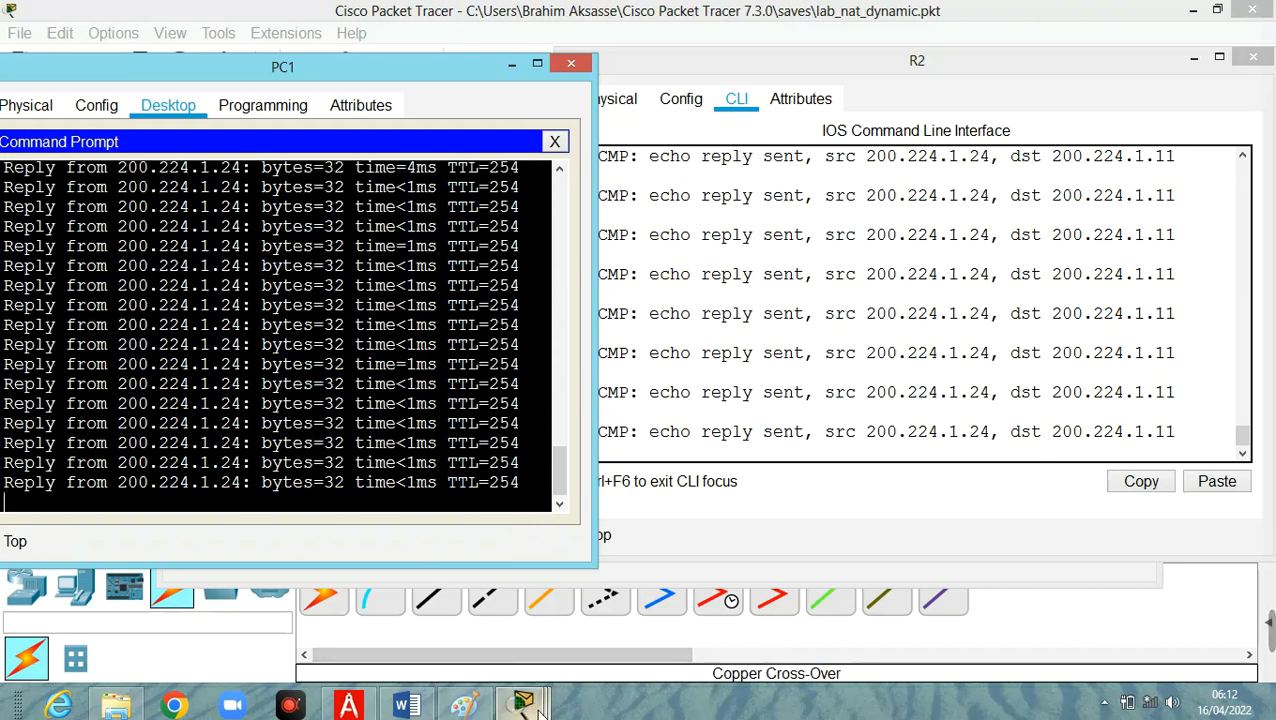
{"action": "mouse_move", "coordinate": [521, 700]}
{"action": "left_click", "coordinate": [528, 630]}
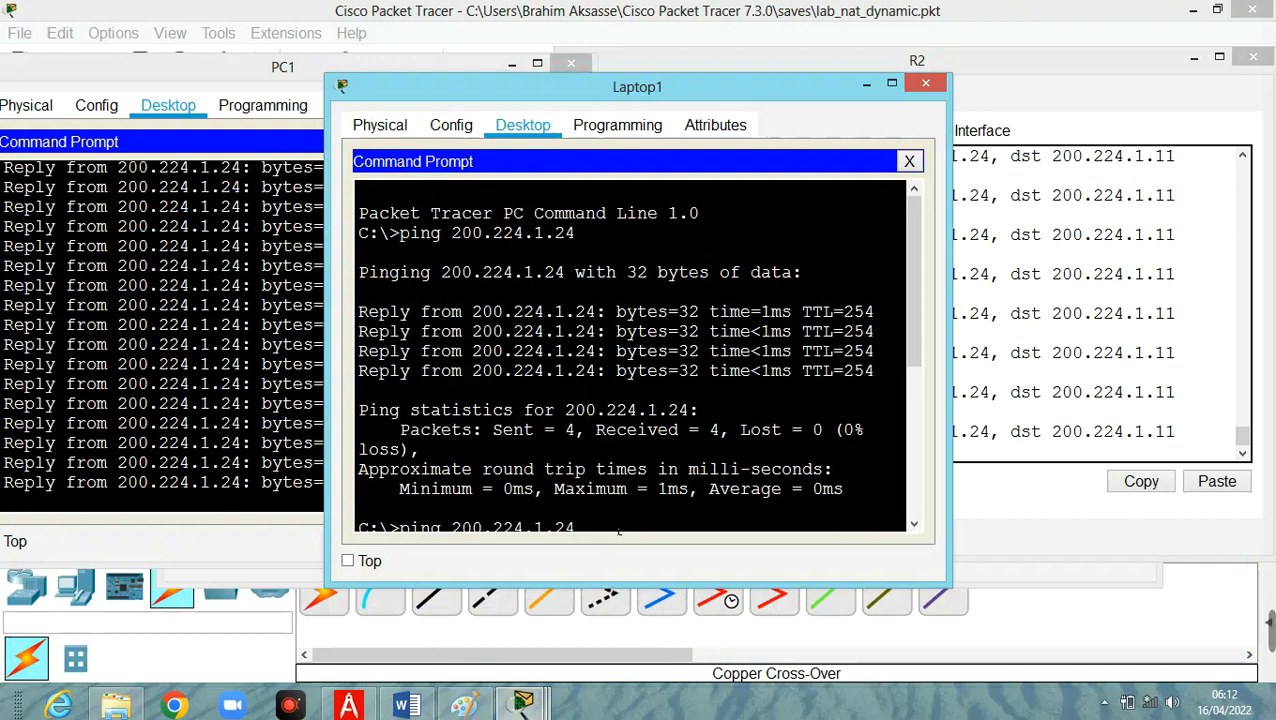
{"action": "scroll", "coordinate": [618, 531], "scroll_direction": "down", "scroll_amount": 1}
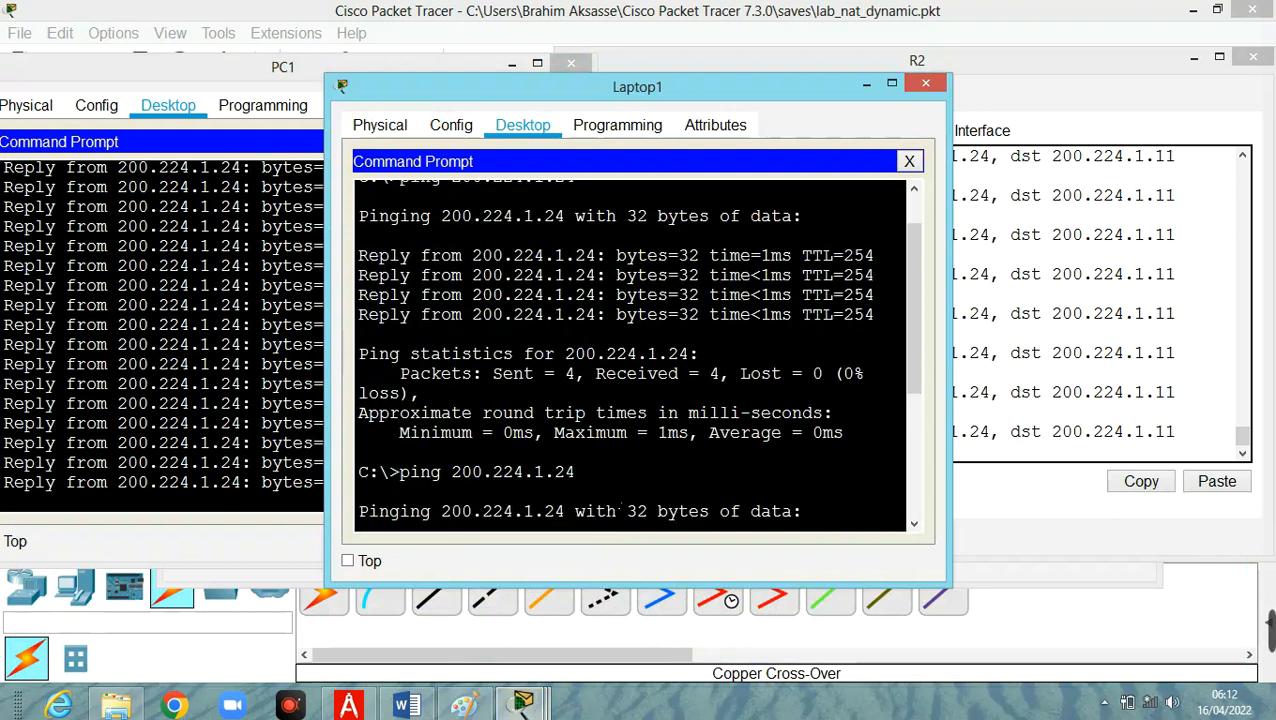
{"action": "scroll", "coordinate": [621, 506], "scroll_direction": "down", "scroll_amount": 4}
{"action": "key", "text": "Left"}
{"action": "key", "text": "Left"}
{"action": "key", "text": "Left"}
{"action": "key", "text": "Left"}
{"action": "key", "text": "Left"}
{"action": "key", "text": "Left"}
{"action": "key", "text": "Left"}
{"action": "key", "text": "Left"}
{"action": "key", "text": "Left"}
{"action": "key", "text": "Left"}
{"action": "key", "text": "Left"}
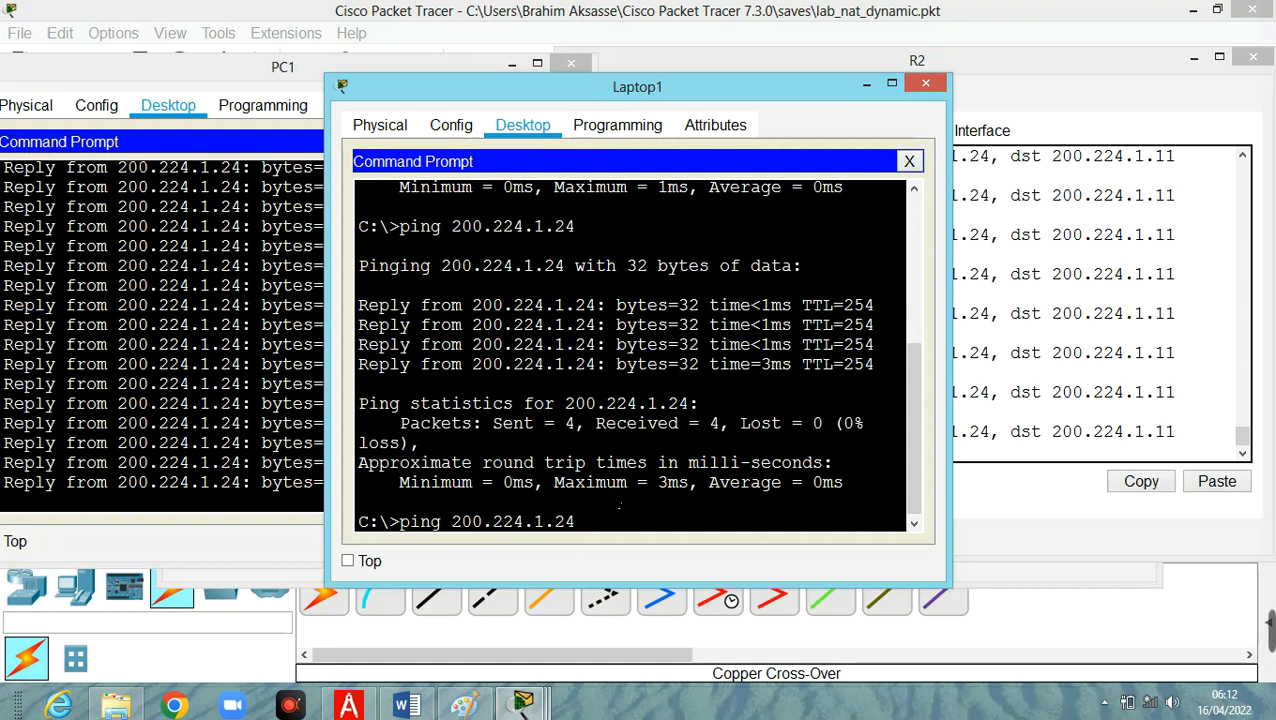
{"action": "type", "text": "-t"}
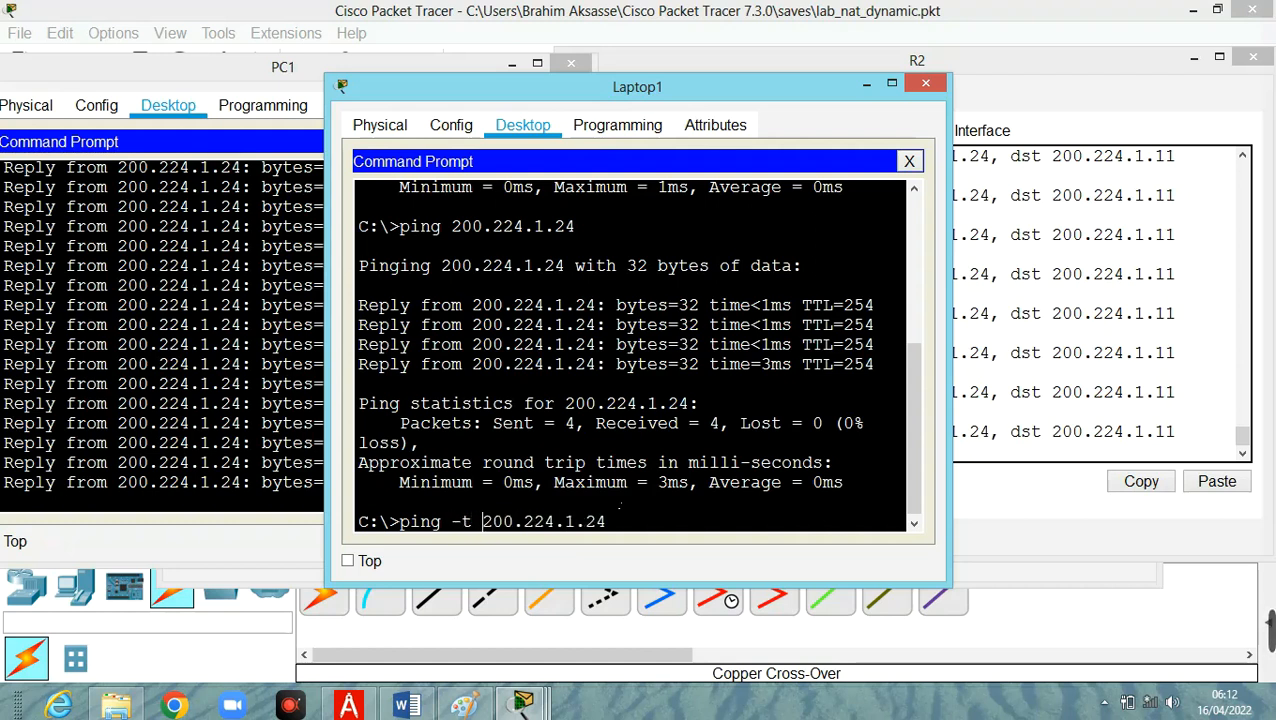
{"action": "key", "text": "Return"}
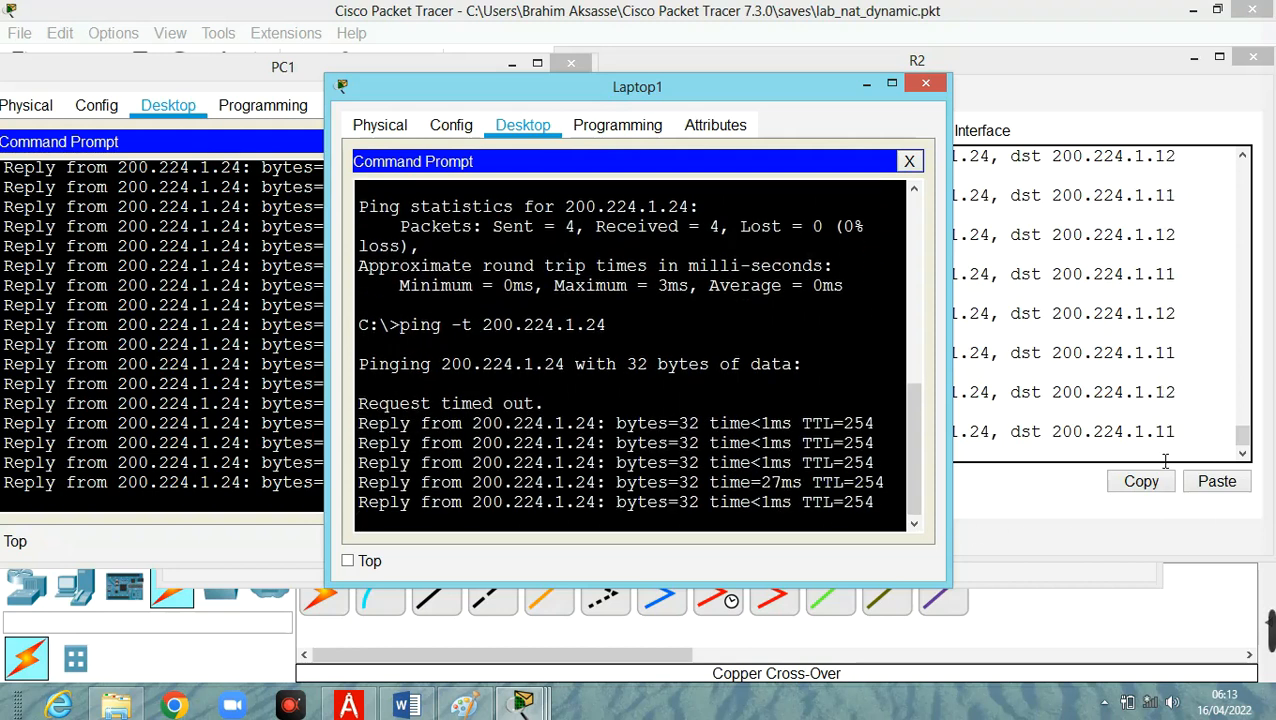
Start a continuous ping to 200.224.1.24 from Server1 with ping -t, and bring R2's debug output to the front.
{"action": "left_click", "coordinate": [528, 706]}
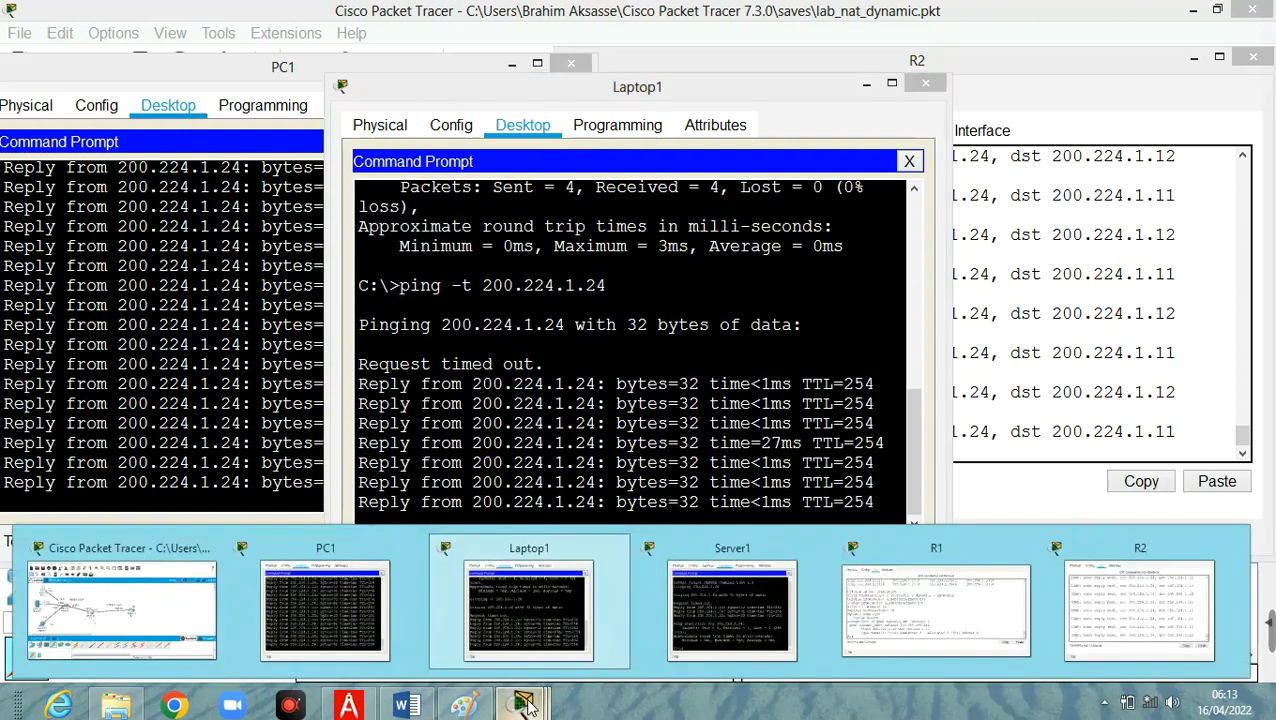
{"action": "left_click", "coordinate": [735, 605]}
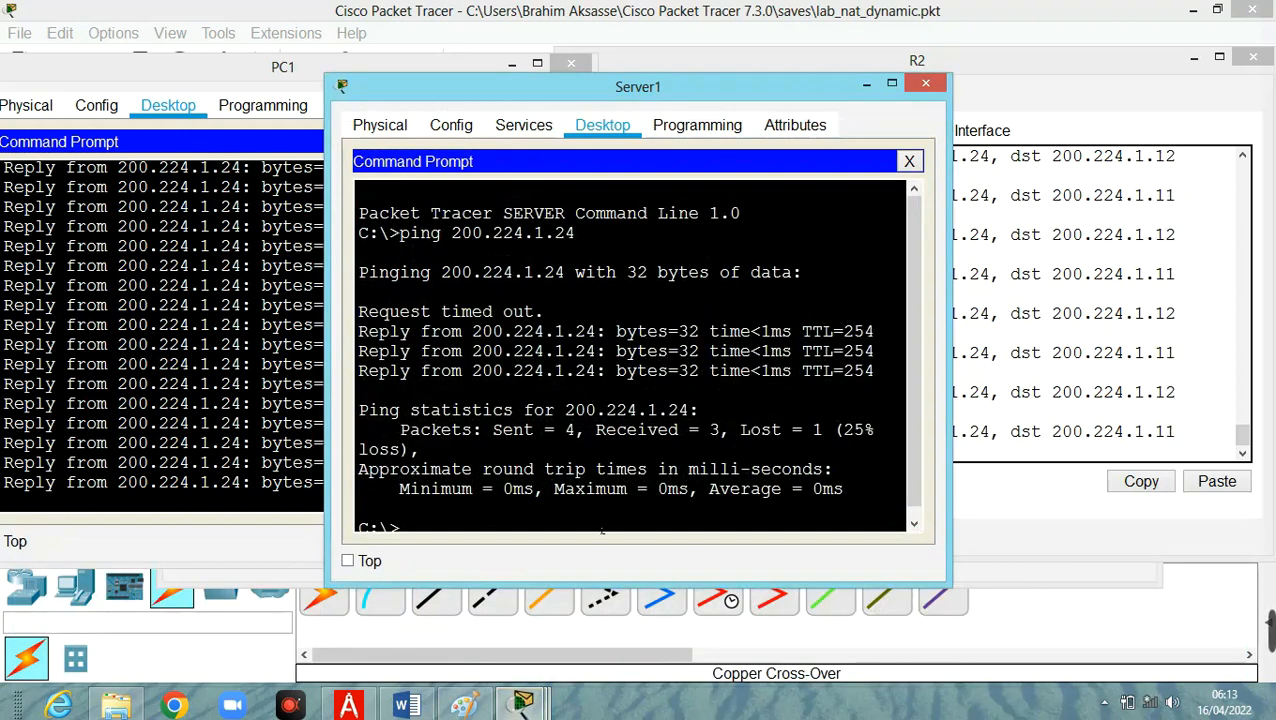
{"action": "key", "text": "Up"}
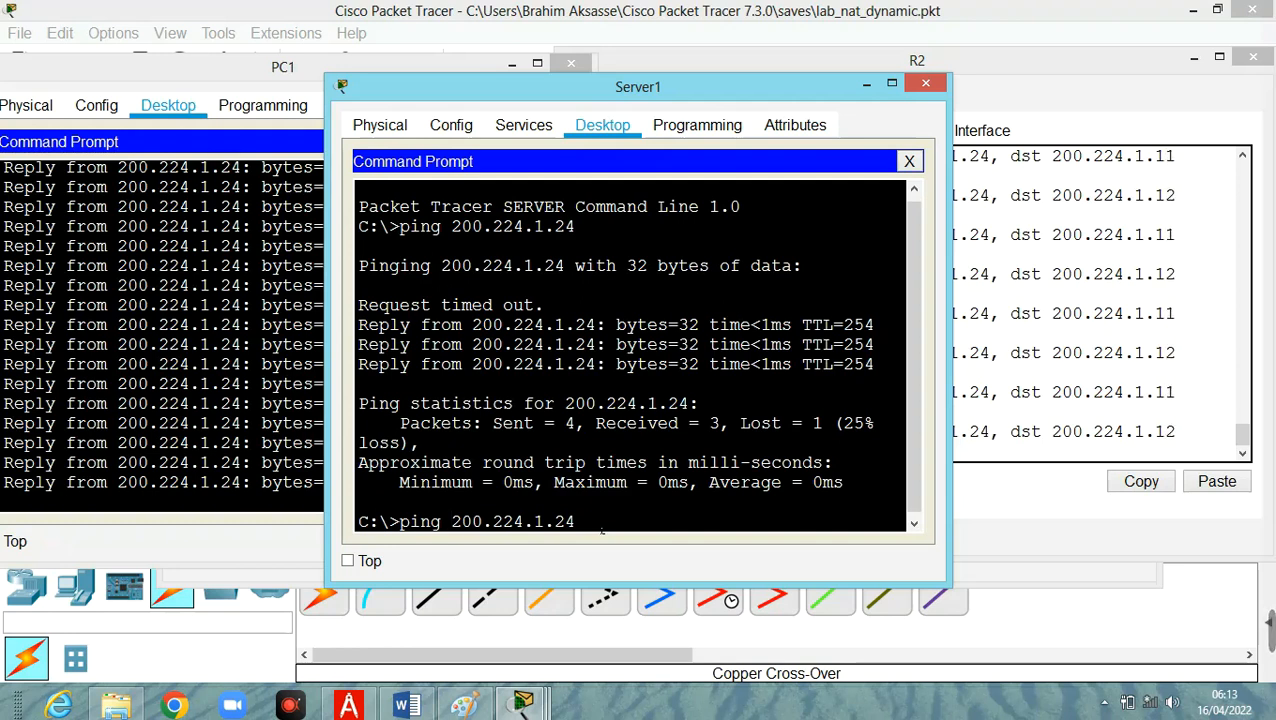
{"action": "key", "text": "Left"}
{"action": "key", "text": "Left"}
{"action": "key", "text": "Left"}
{"action": "key", "text": "Left"}
{"action": "key", "text": "Left"}
{"action": "key", "text": "Left"}
{"action": "key", "text": "Left"}
{"action": "key", "text": "Left"}
{"action": "key", "text": "Left"}
{"action": "key", "text": "Left"}
{"action": "key", "text": "Left"}
{"action": "key", "text": "Left"}
{"action": "type", "text": "-t"}
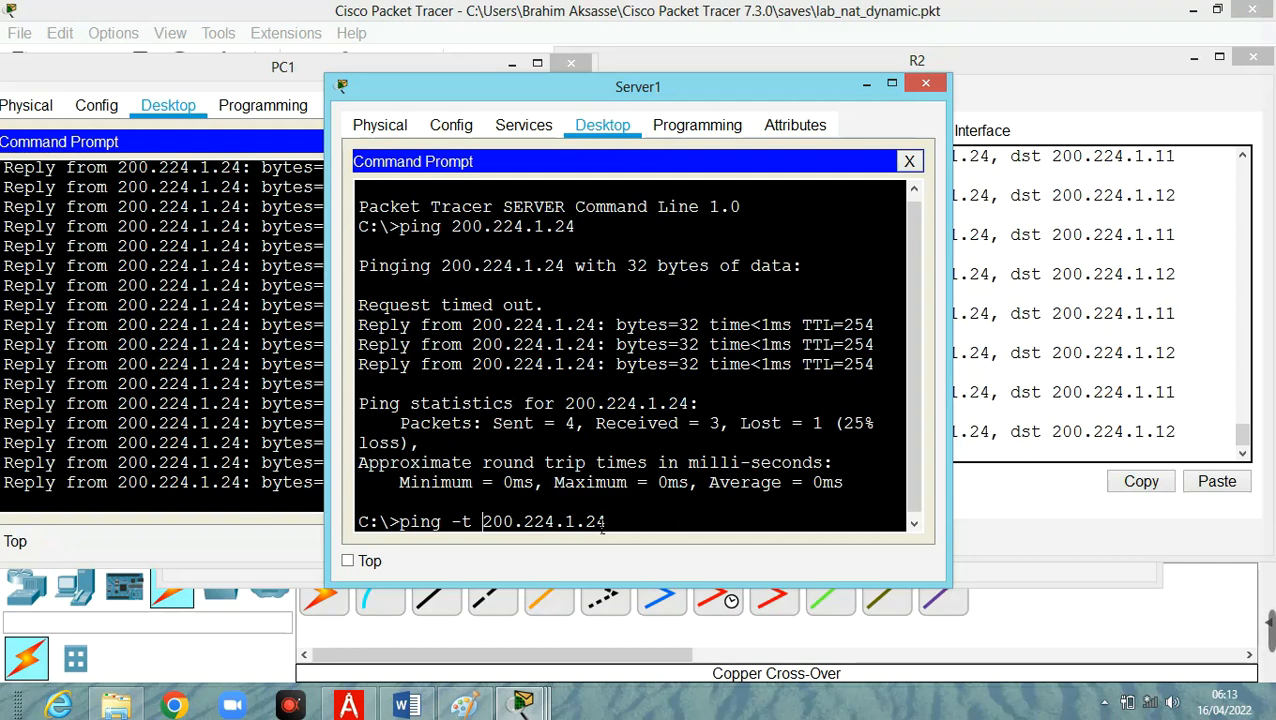
{"action": "key", "text": "Return"}
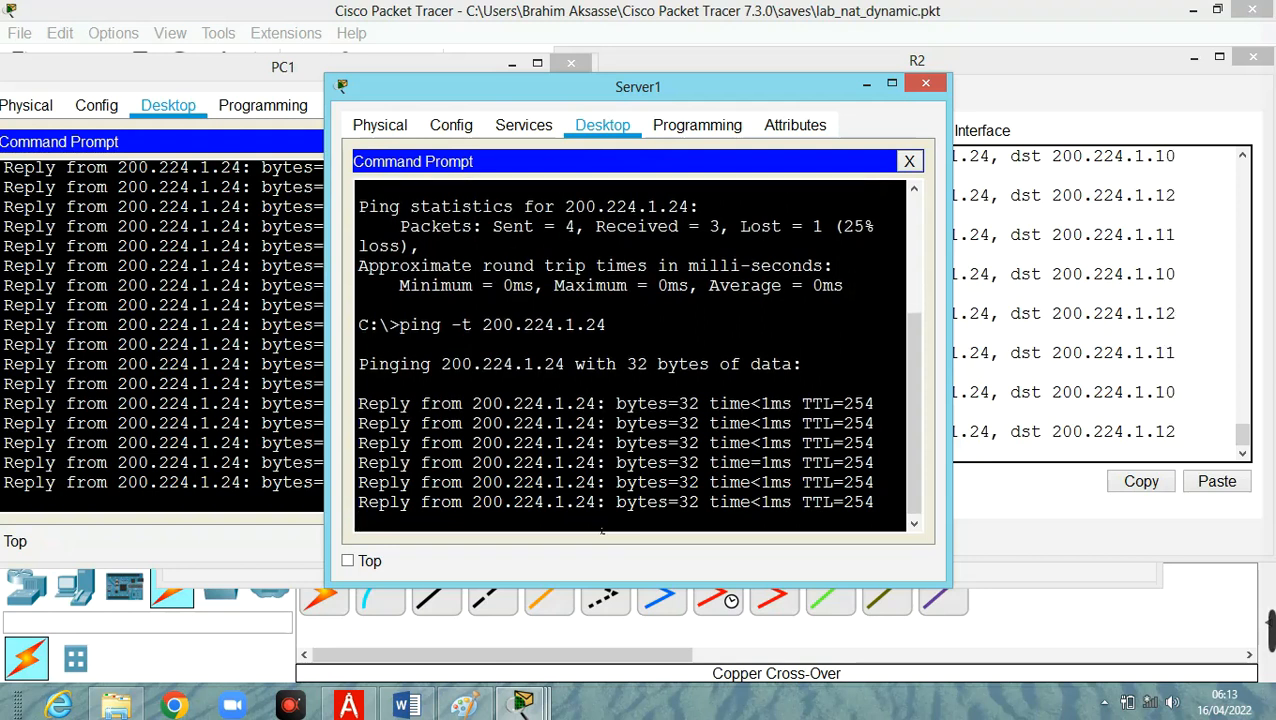
{"action": "left_click", "coordinate": [1075, 124]}
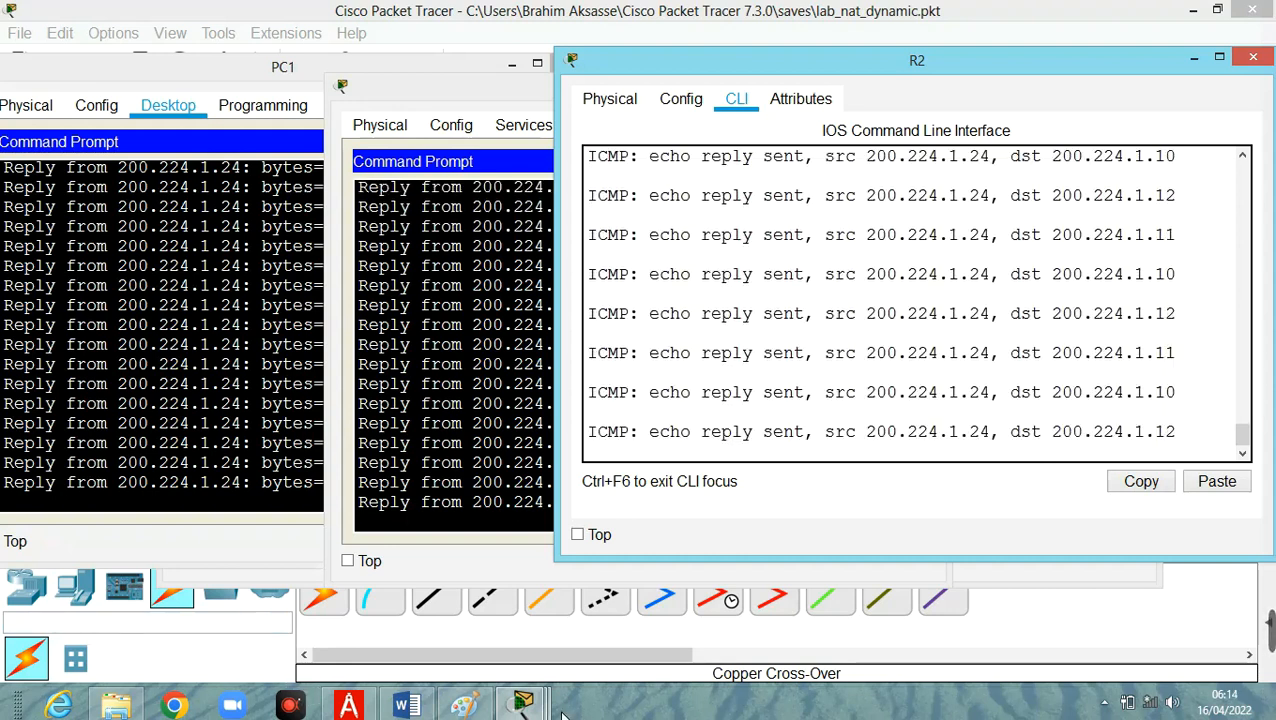
Return to the topology and add a new PC to the workspace below Switch0, between Laptop1 and R1.
{"action": "mouse_move", "coordinate": [519, 706]}
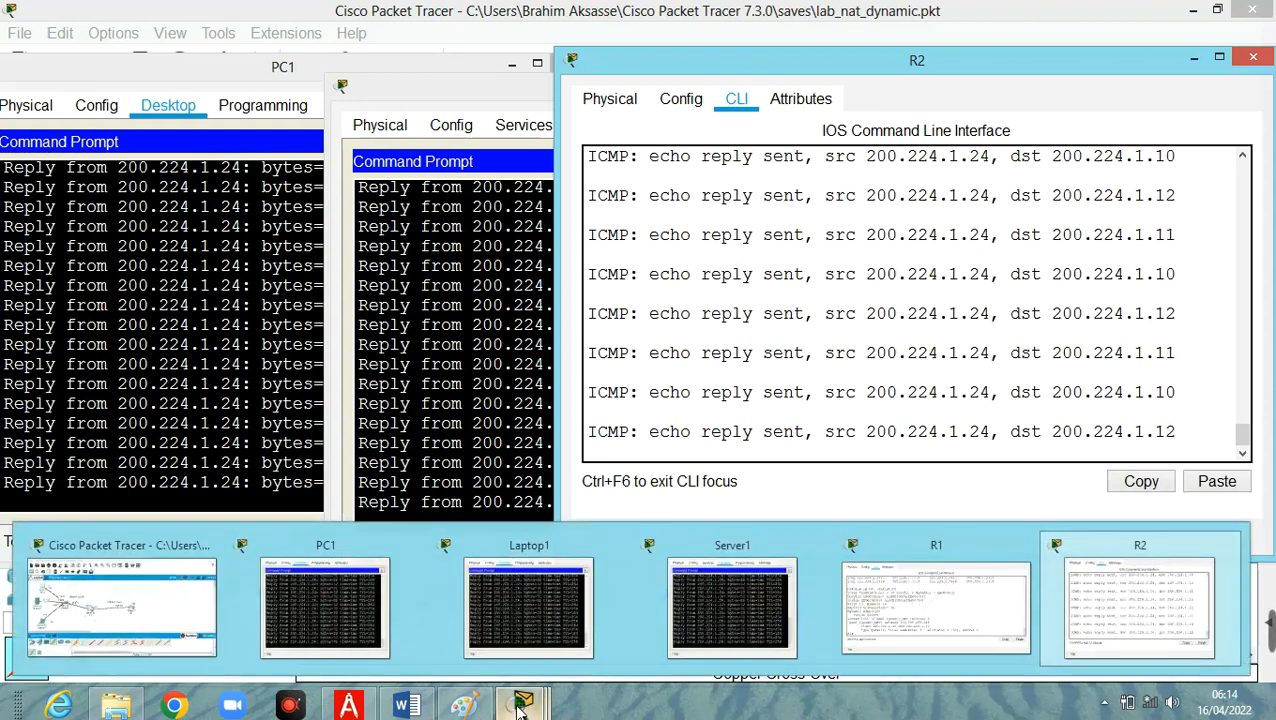
{"action": "left_click", "coordinate": [190, 615]}
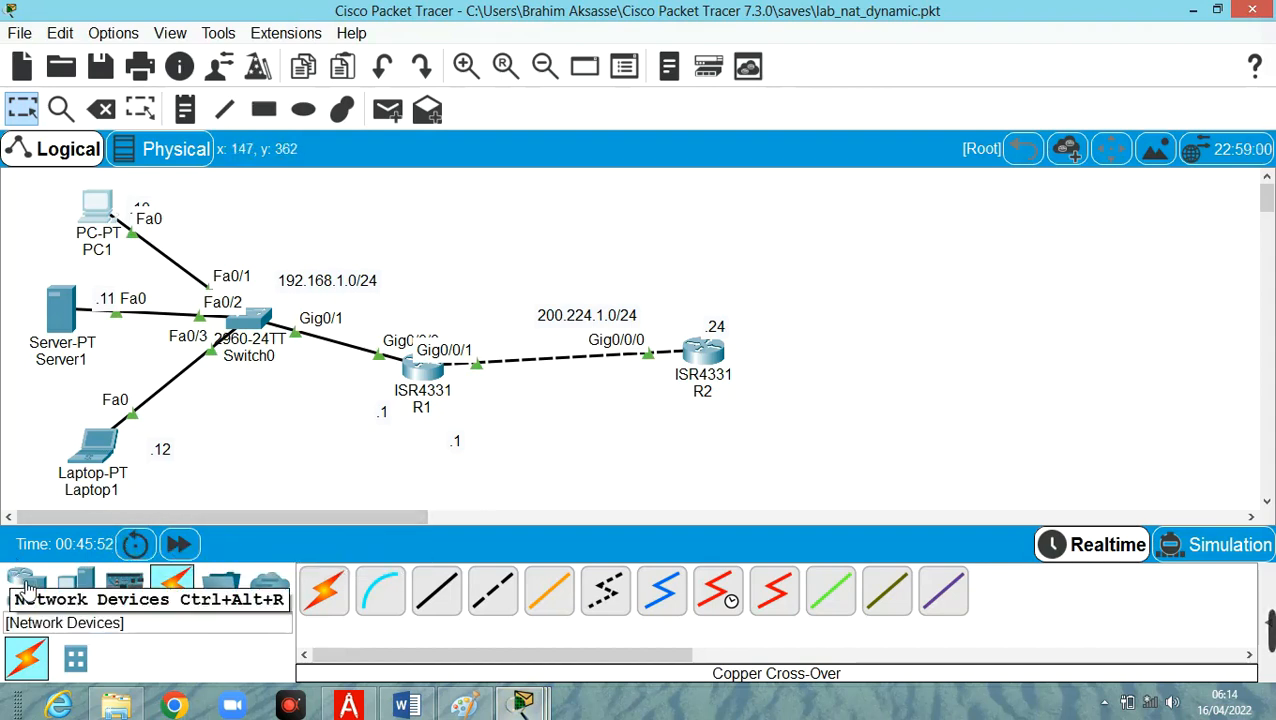
{"action": "left_click", "coordinate": [75, 587]}
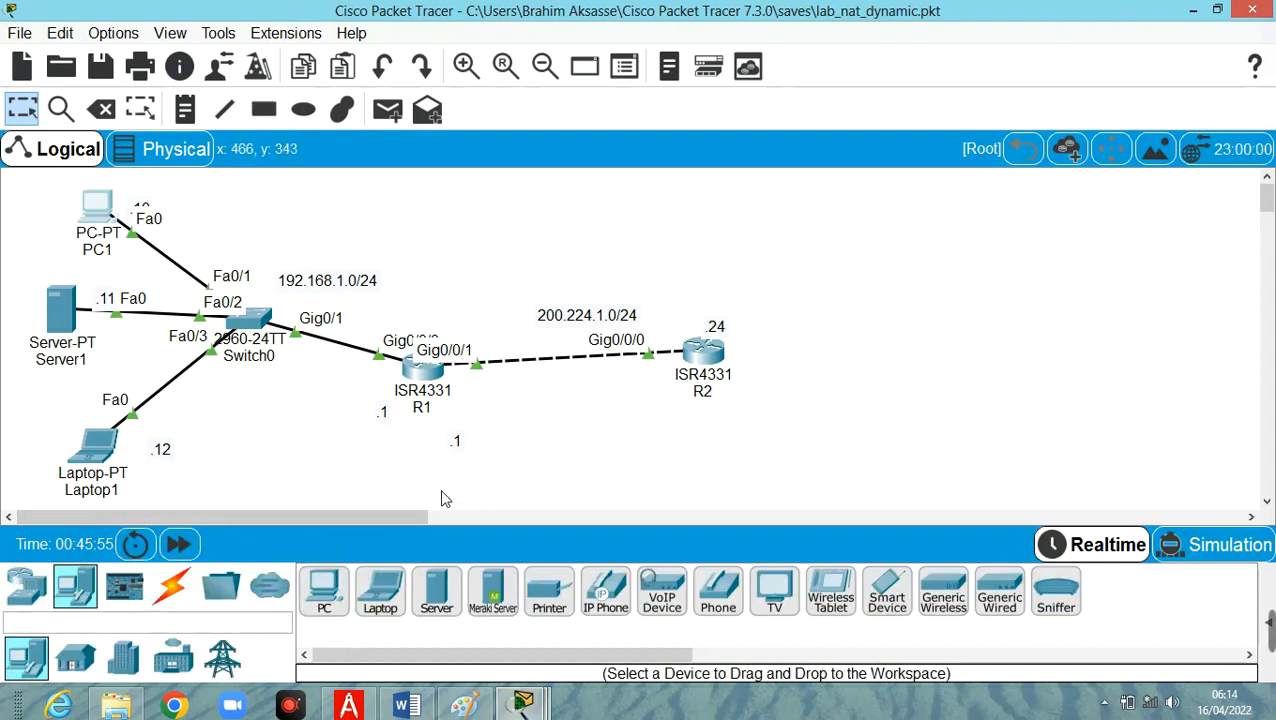
{"action": "left_click", "coordinate": [324, 590]}
{"action": "left_click", "coordinate": [291, 465]}
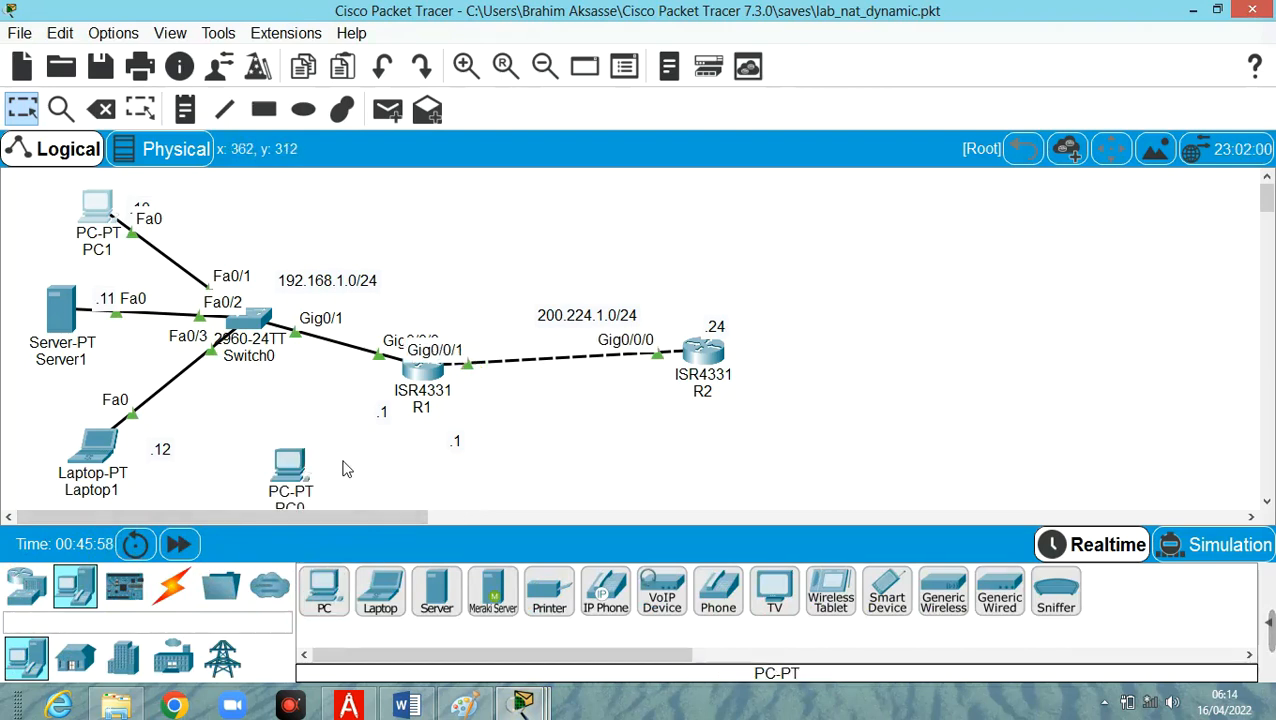
Connect the new PC's FastEthernet0 port to FastEthernet0/4 on Switch0 with a copper straight-through cable.
{"action": "left_click", "coordinate": [172, 586]}
{"action": "left_click", "coordinate": [455, 583]}
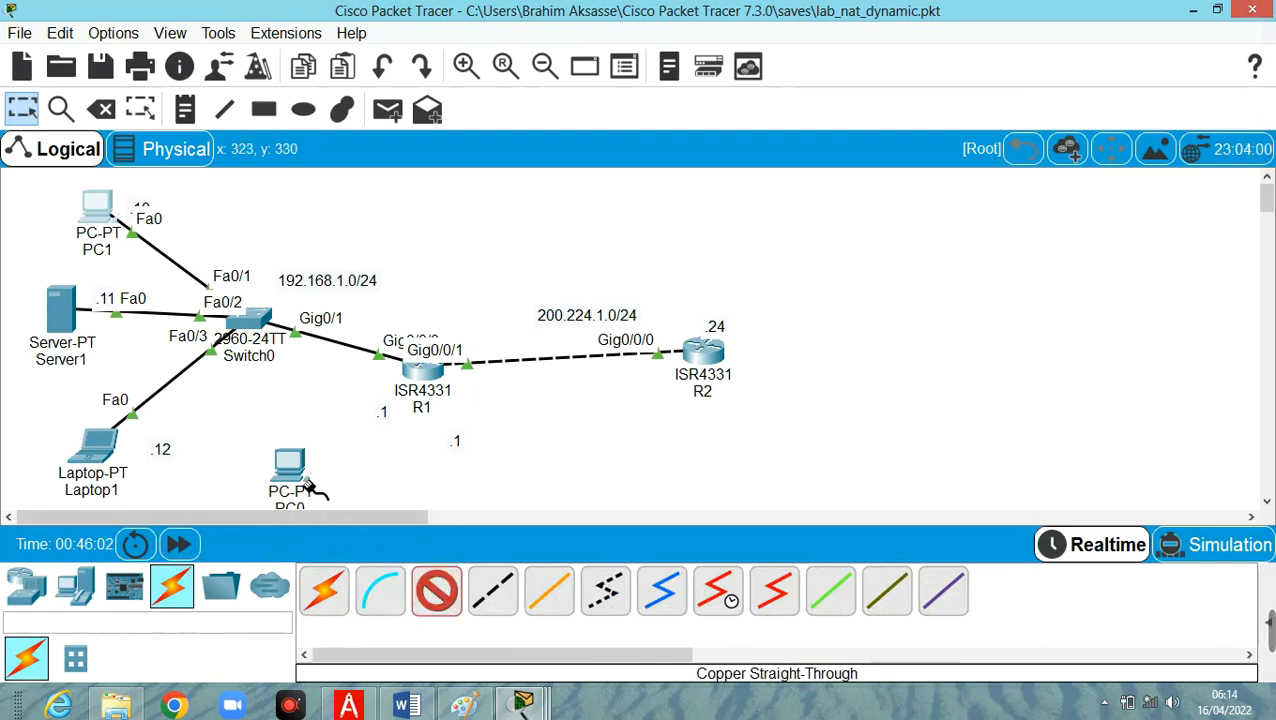
{"action": "left_click", "coordinate": [288, 463]}
{"action": "left_click", "coordinate": [352, 541]}
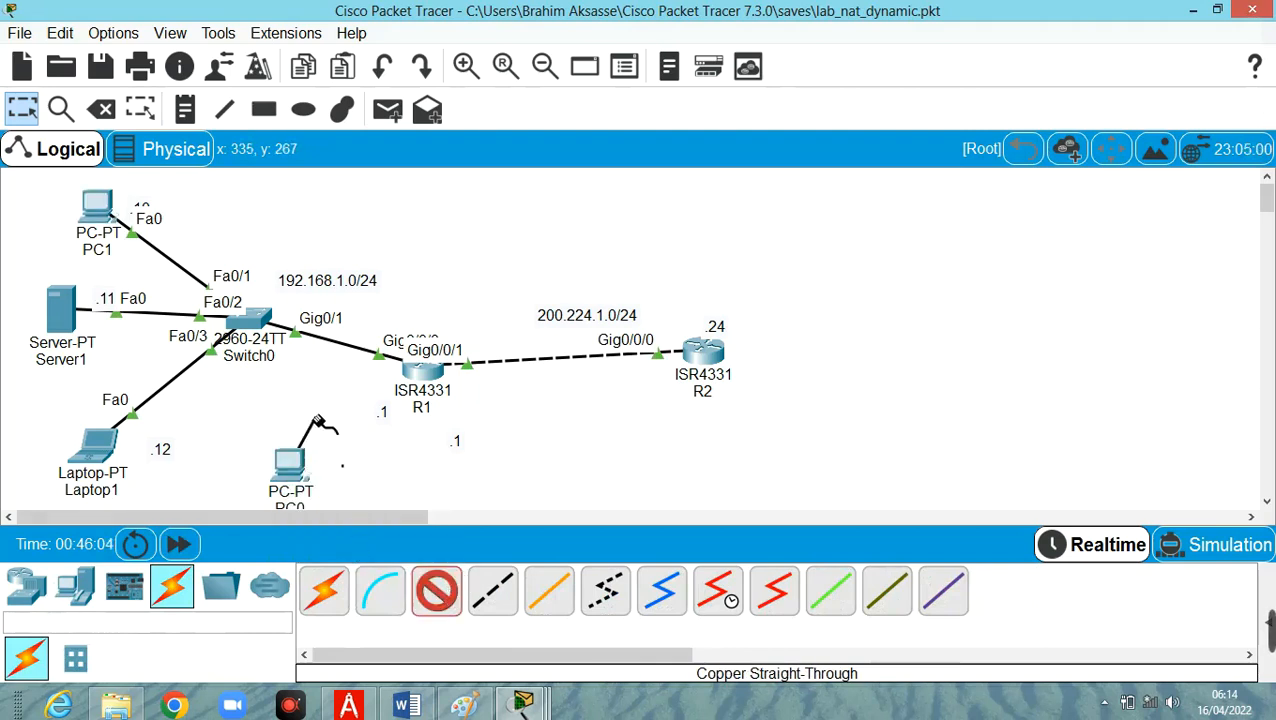
{"action": "left_click", "coordinate": [255, 326]}
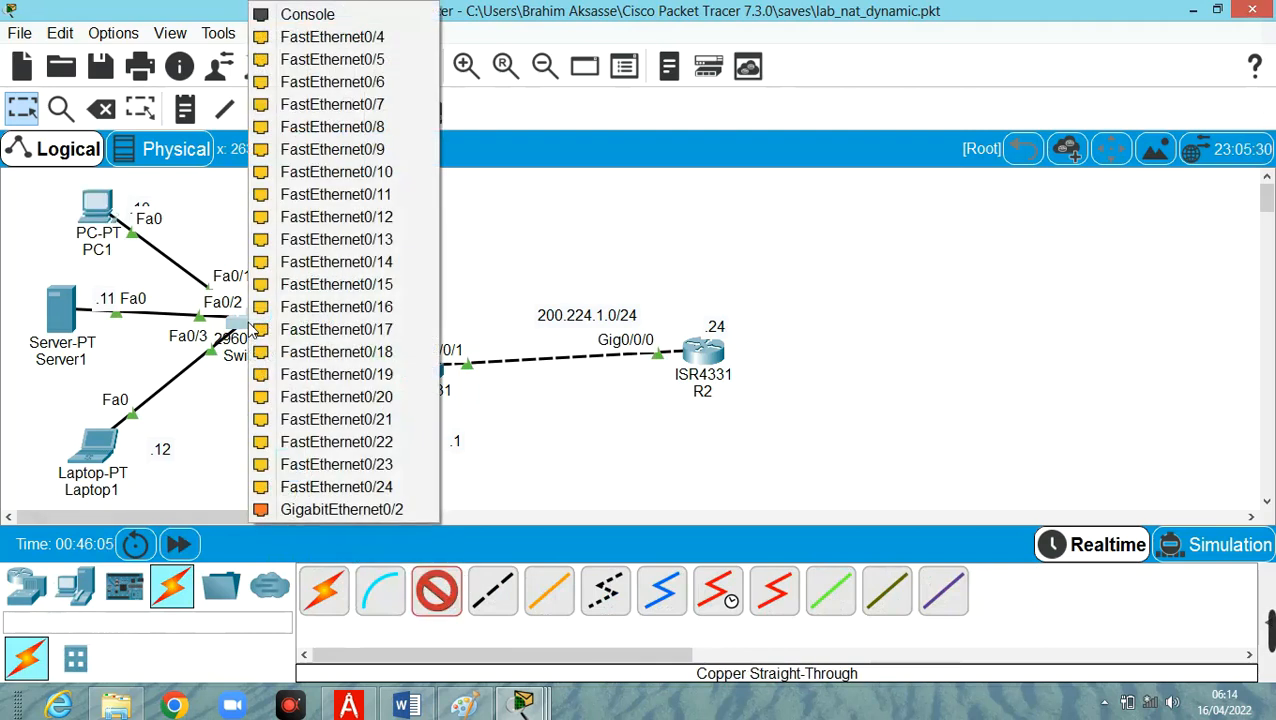
{"action": "left_click", "coordinate": [400, 36]}
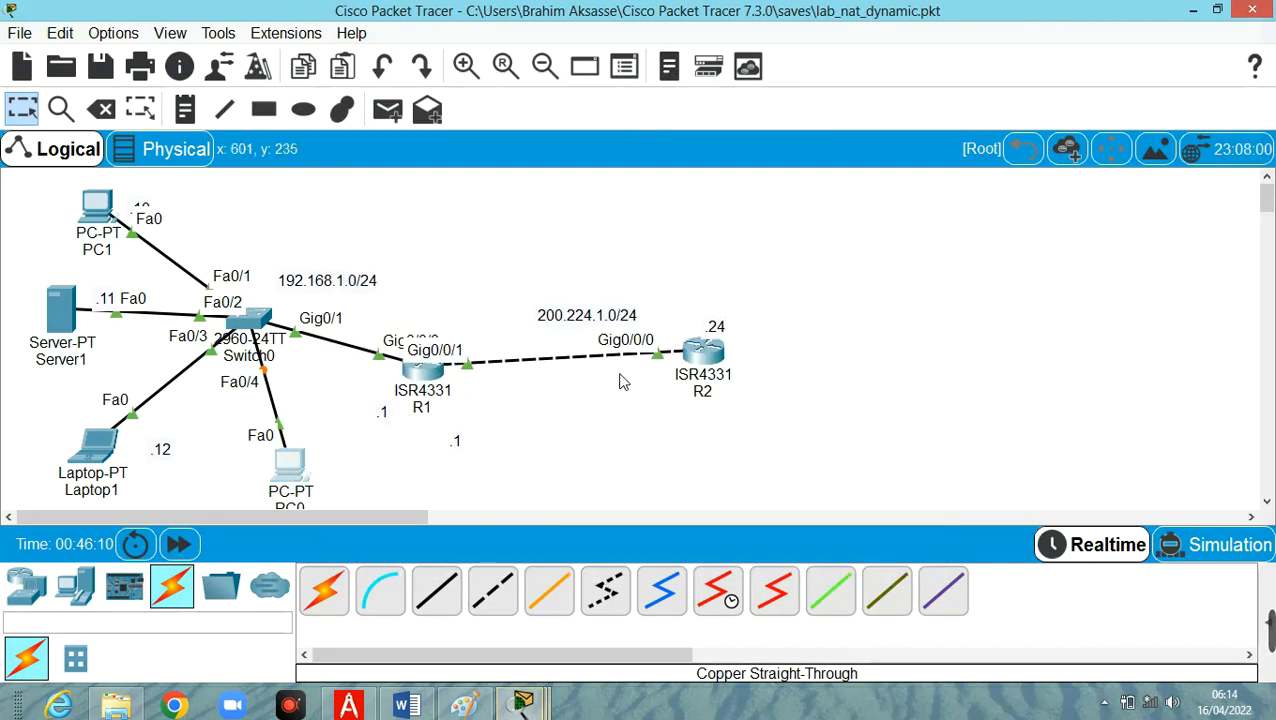
Open the new PC's configuration and set its display name to PC2.
{"action": "left_click", "coordinate": [292, 468]}
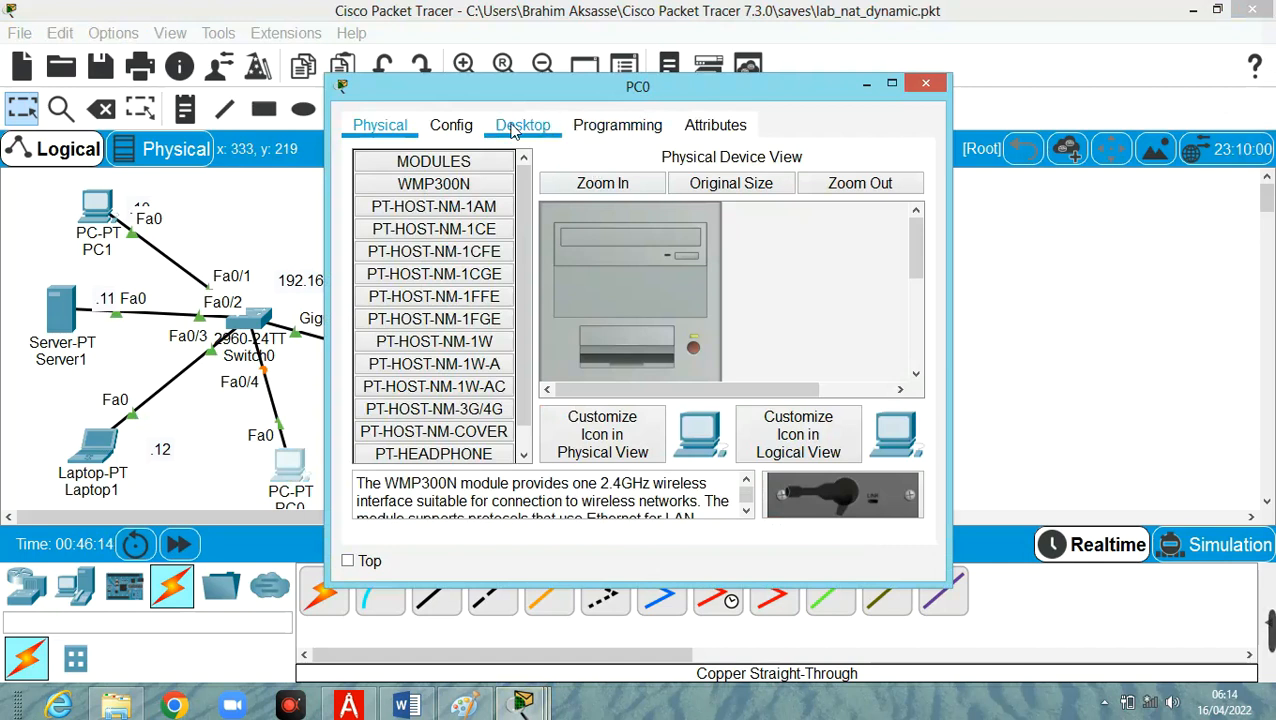
{"action": "left_click", "coordinate": [455, 126]}
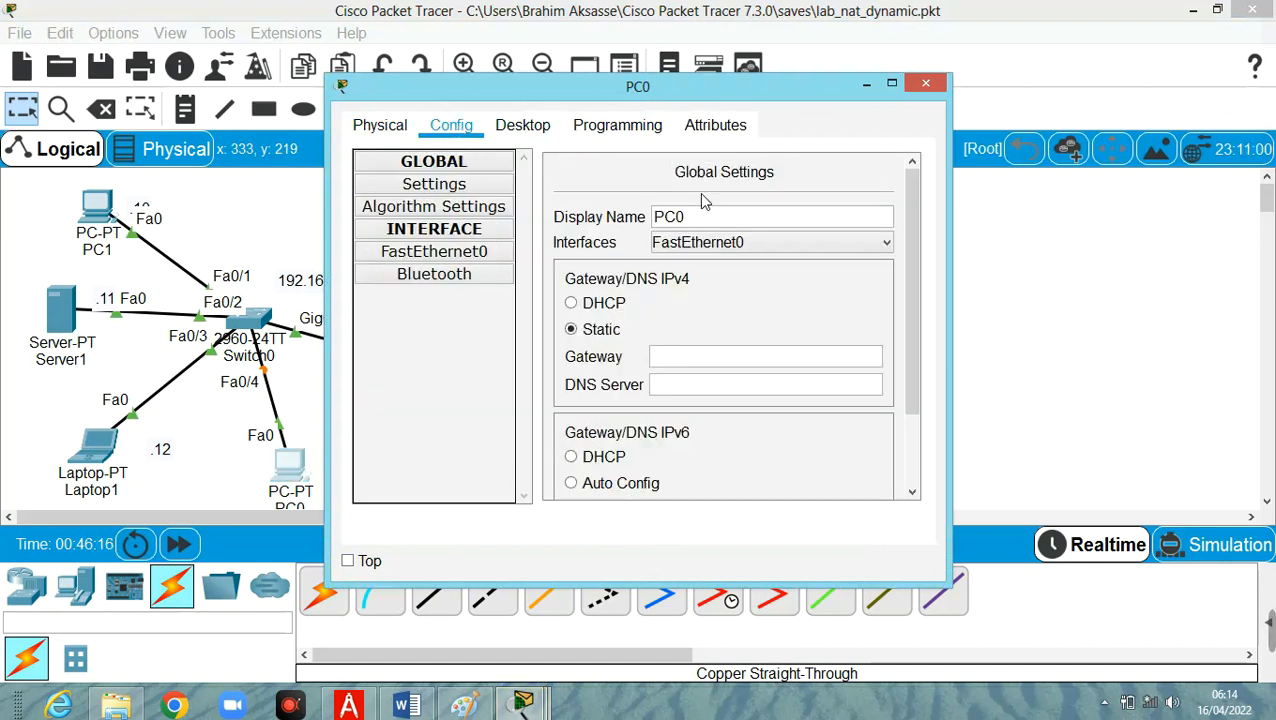
{"action": "double_click", "coordinate": [712, 222]}
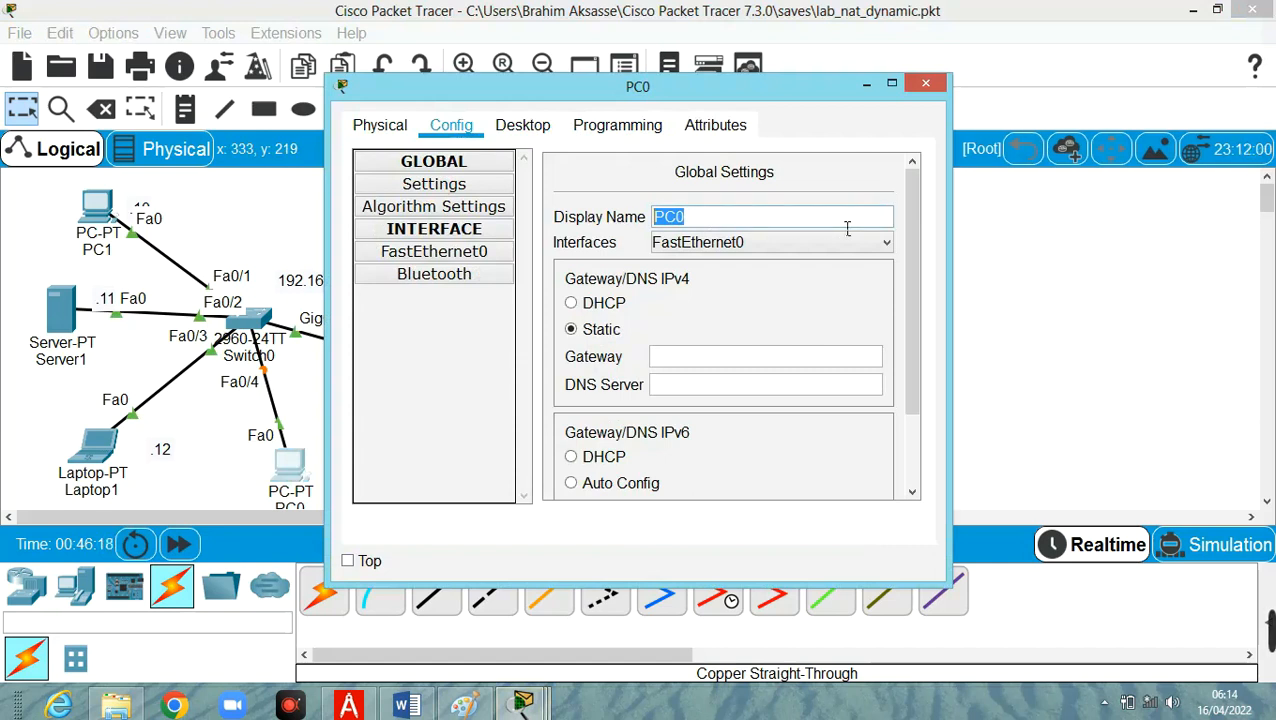
{"action": "type", "text": "C"}
{"action": "key", "text": "BackSpace"}
{"action": "type", "text": "PC"}
{"action": "scroll", "coordinate": [847, 228], "scroll_direction": "down", "scroll_amount": 1}
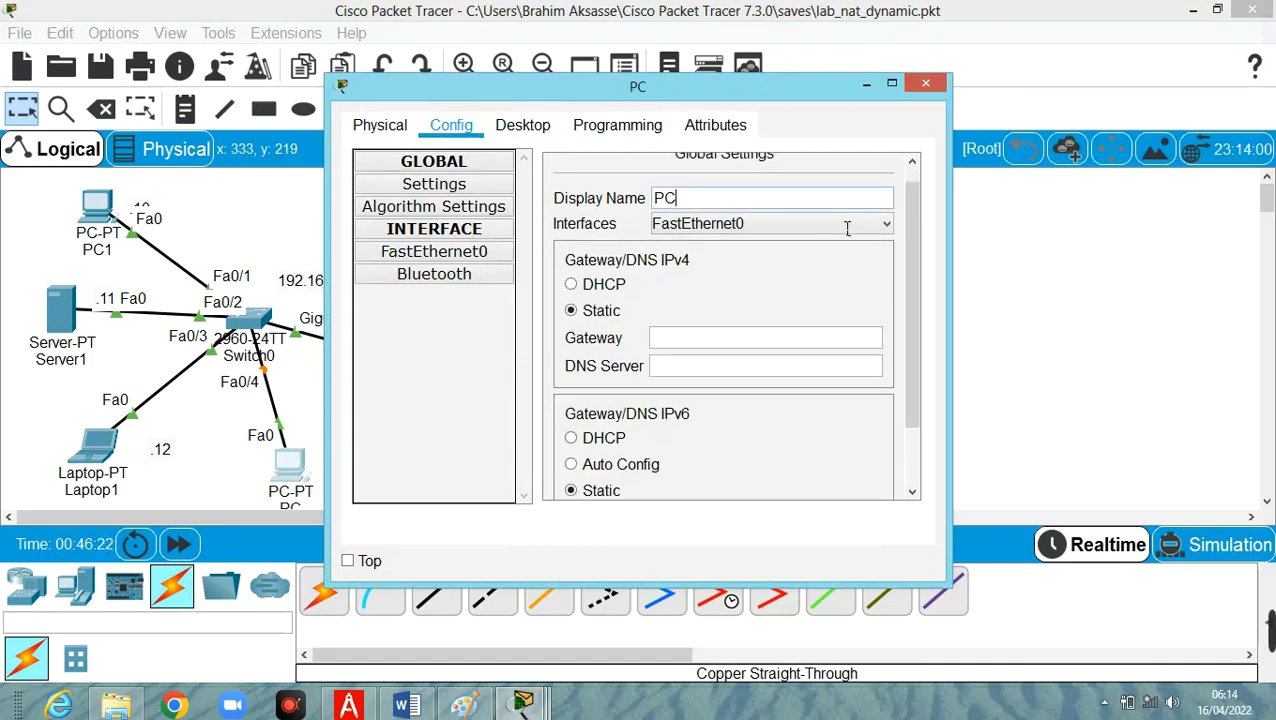
{"action": "type", "text": "2"}
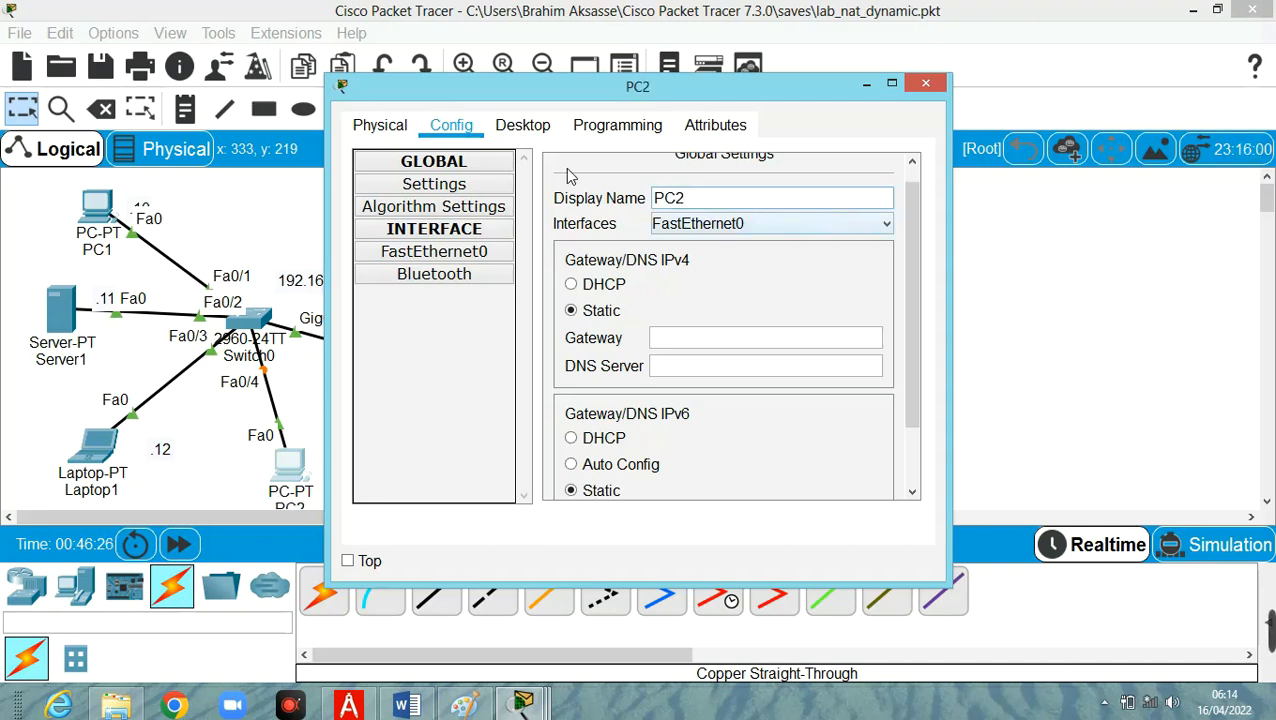
Open PC2's IP configuration and assign static address 192.168.1.13 with subnet mask 255.255.255.0.
{"action": "left_click", "coordinate": [512, 127]}
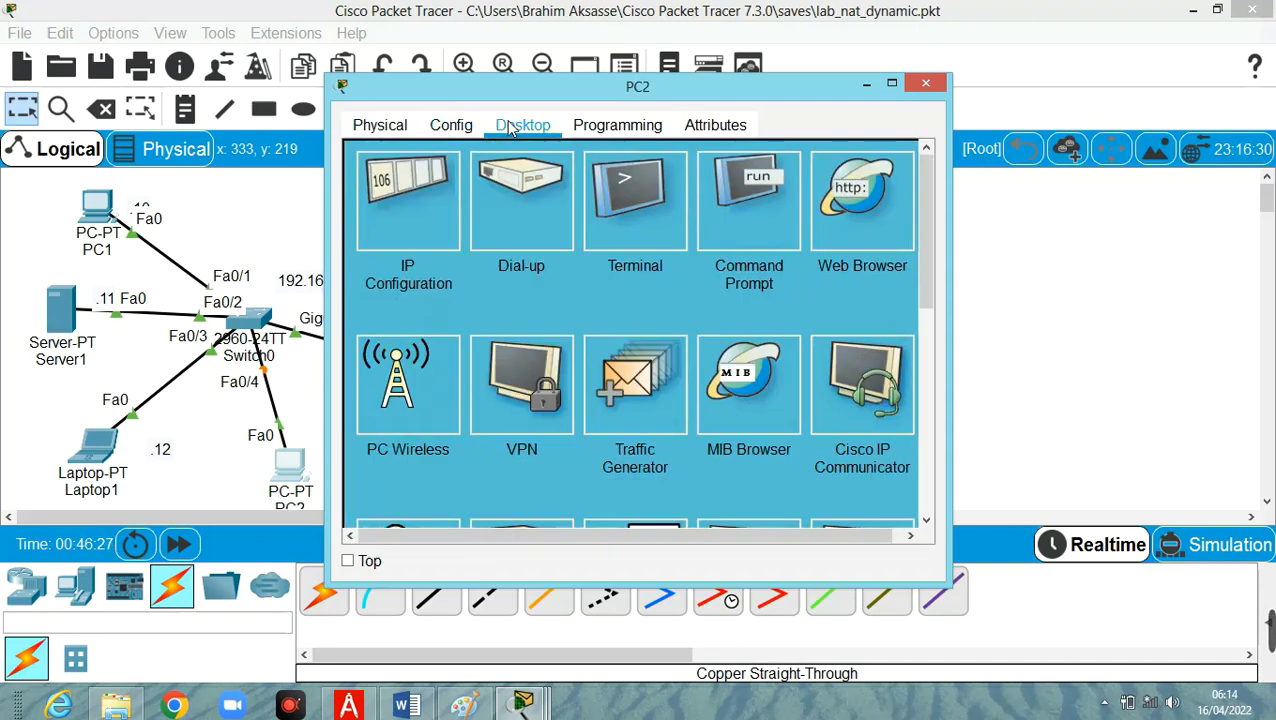
{"action": "left_click", "coordinate": [418, 182]}
{"action": "left_click", "coordinate": [637, 273]}
{"action": "type", "text": "192.168.1."}
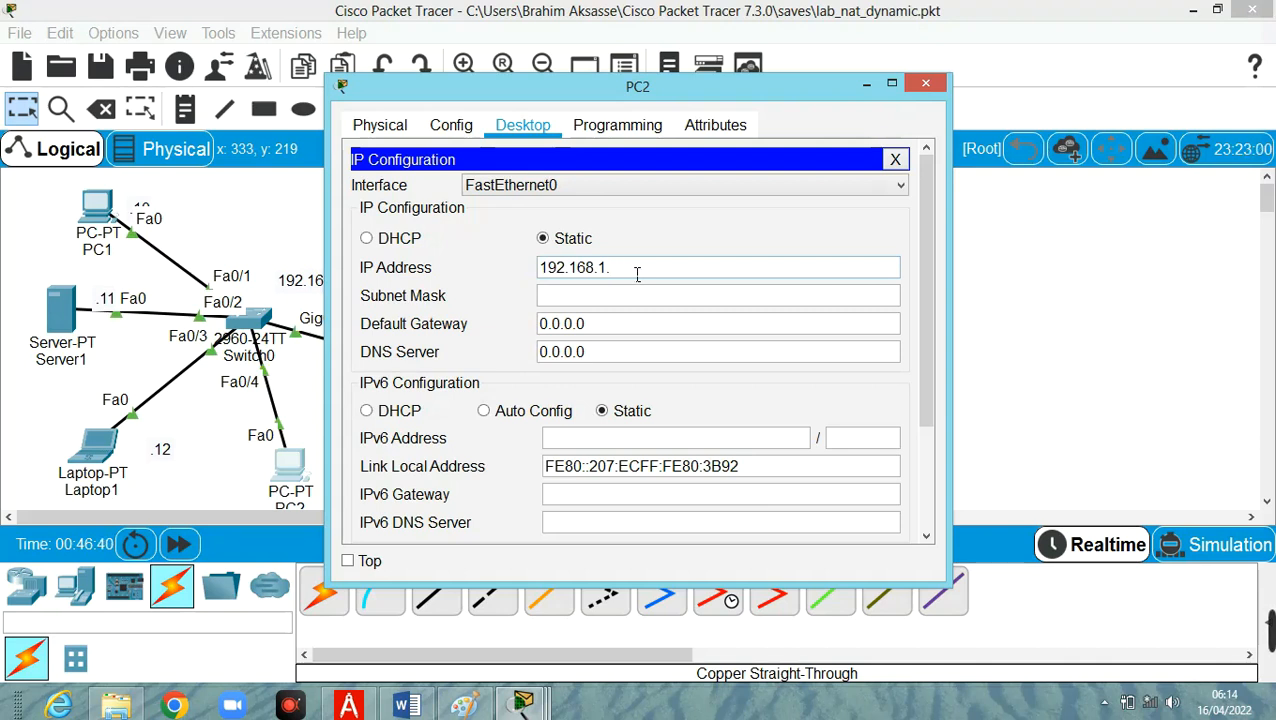
{"action": "type", "text": "3"}
{"action": "left_click", "coordinate": [620, 295]}
Set PC2's default gateway to 192.168.1.1 and minimize its window to return to the topology.
{"action": "left_click", "coordinate": [598, 323]}
{"action": "key", "text": "BackSpace"}
{"action": "key", "text": "BackSpace"}
{"action": "key", "text": "BackSpace"}
{"action": "key", "text": "BackSpace"}
{"action": "key", "text": "BackSpace"}
{"action": "key", "text": "BackSpace"}
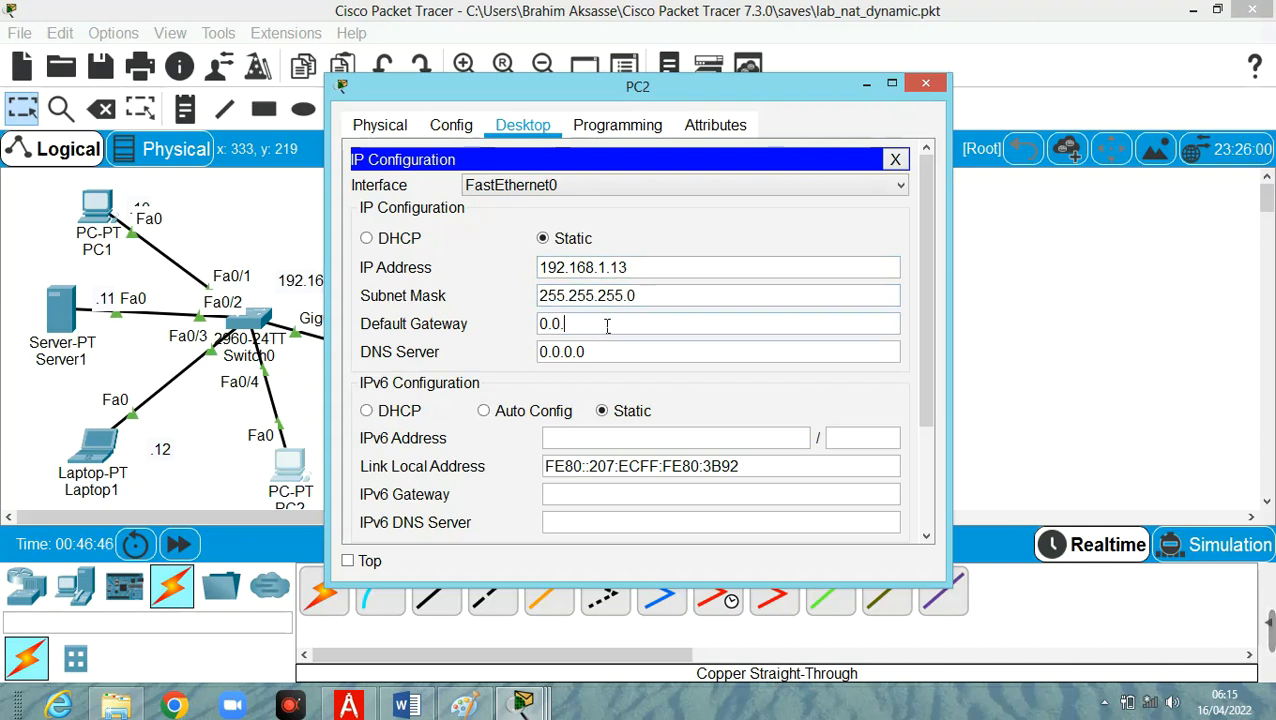
{"action": "type", "text": "192.168.1.1"}
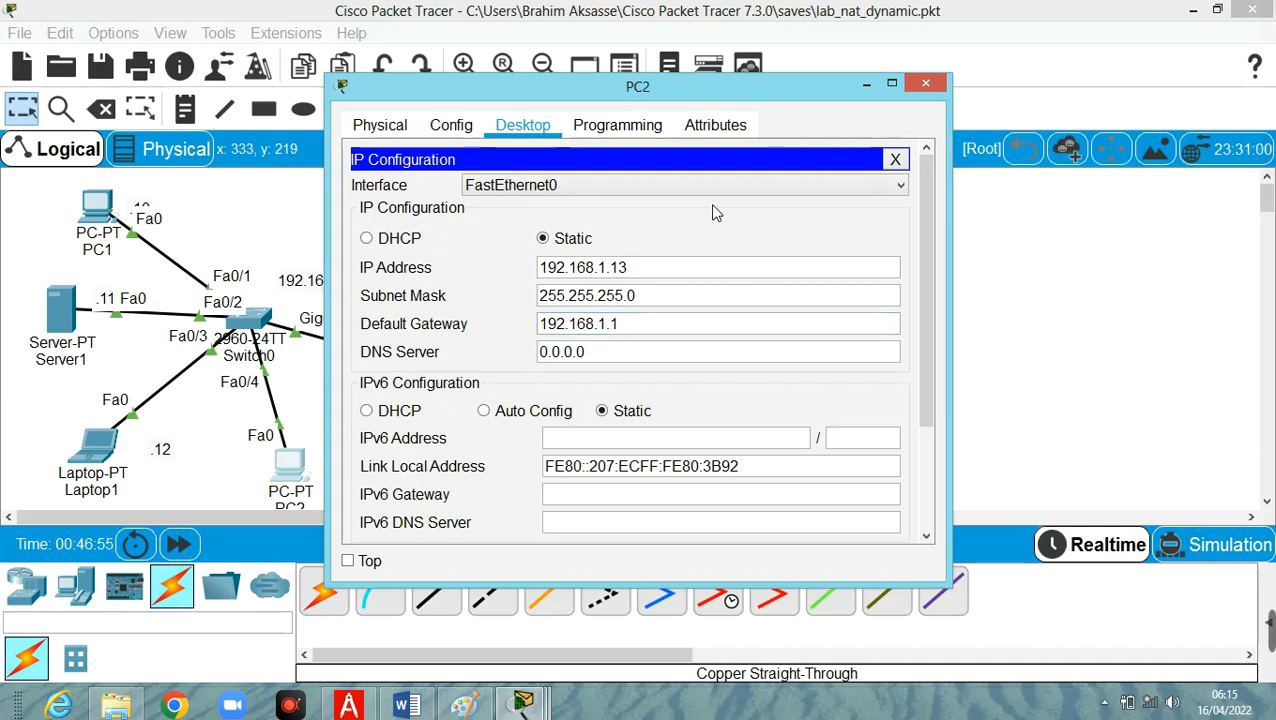
{"action": "left_click", "coordinate": [868, 86]}
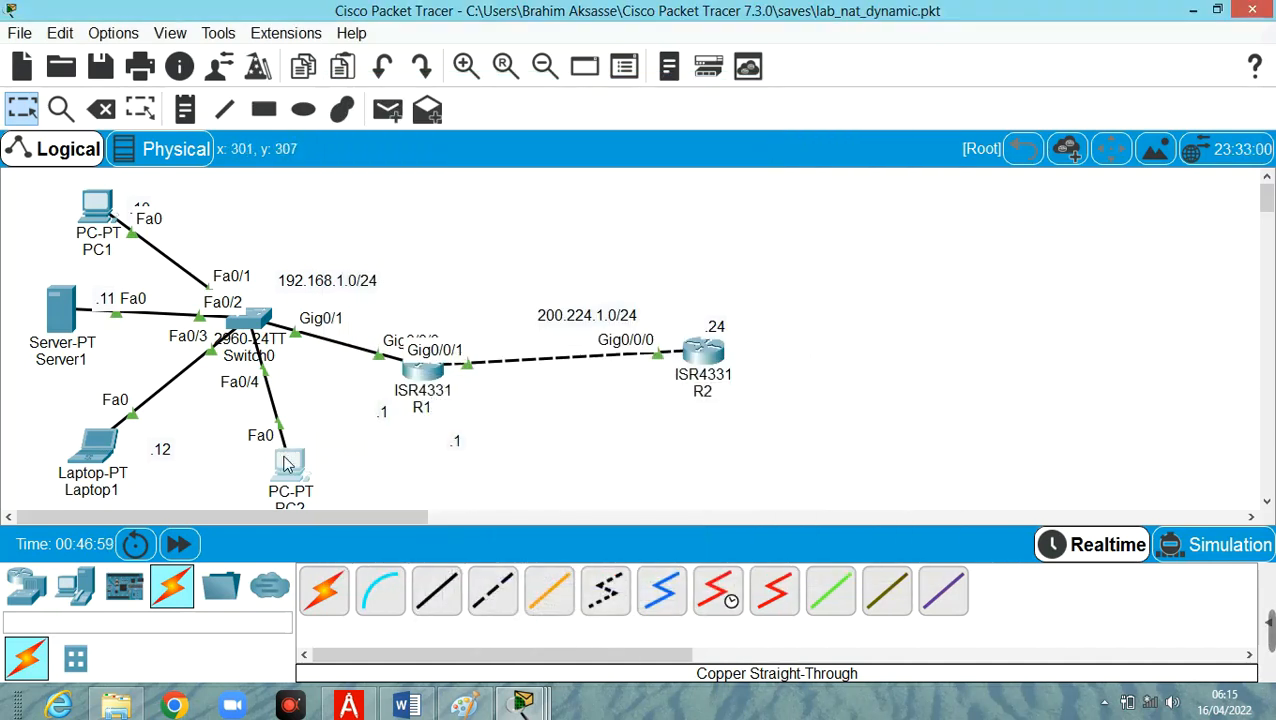
Reopen PC2, close its IP configuration and open its Command Prompt.
{"action": "mouse_move", "coordinate": [287, 463]}
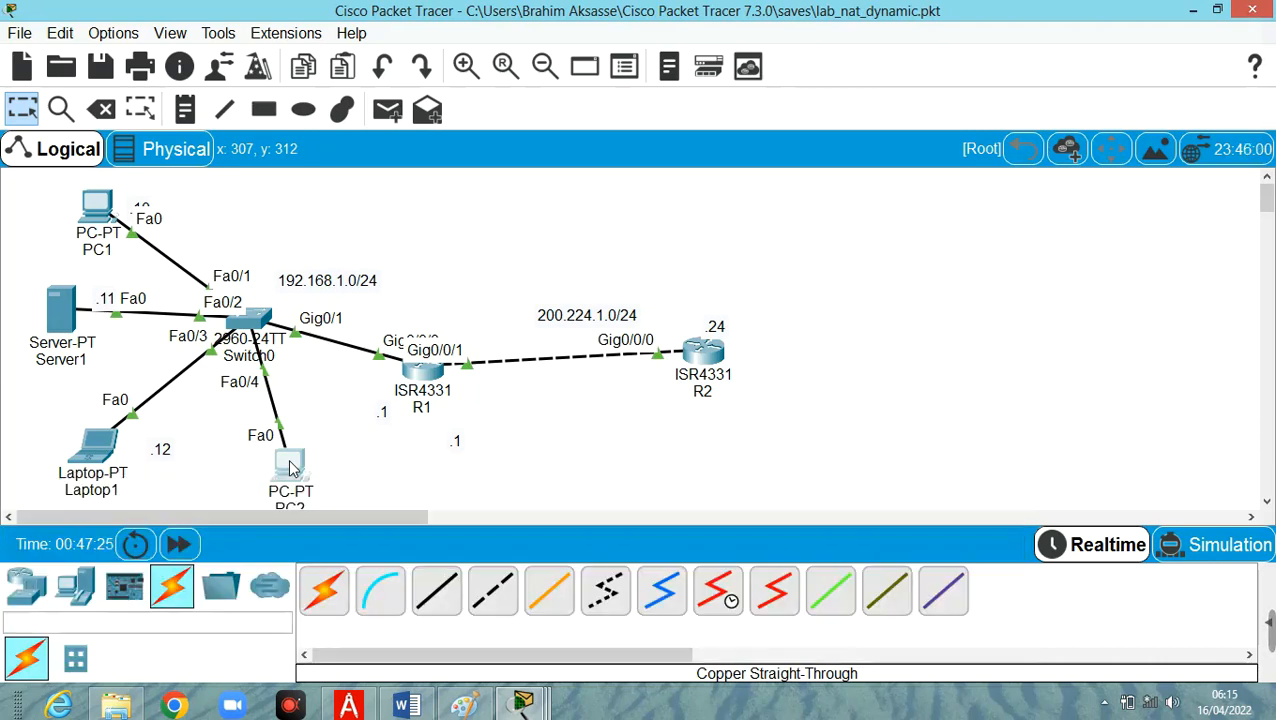
{"action": "left_click", "coordinate": [290, 468]}
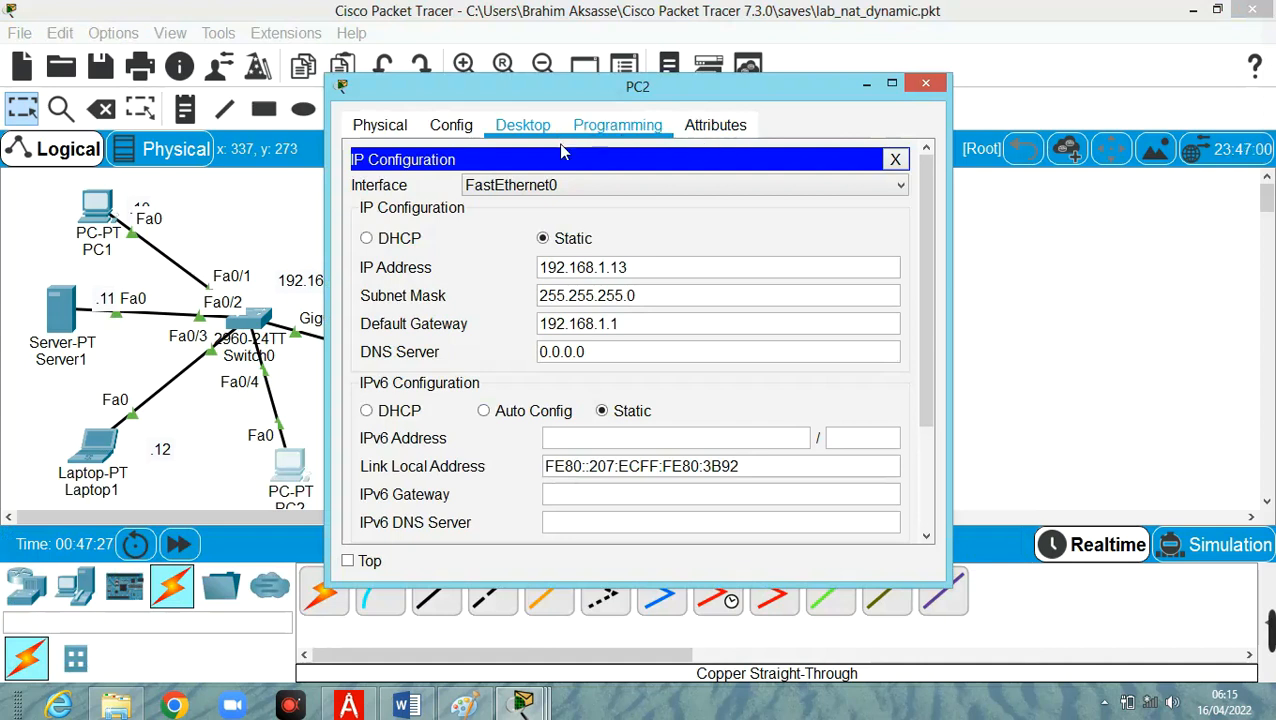
{"action": "left_click", "coordinate": [895, 160]}
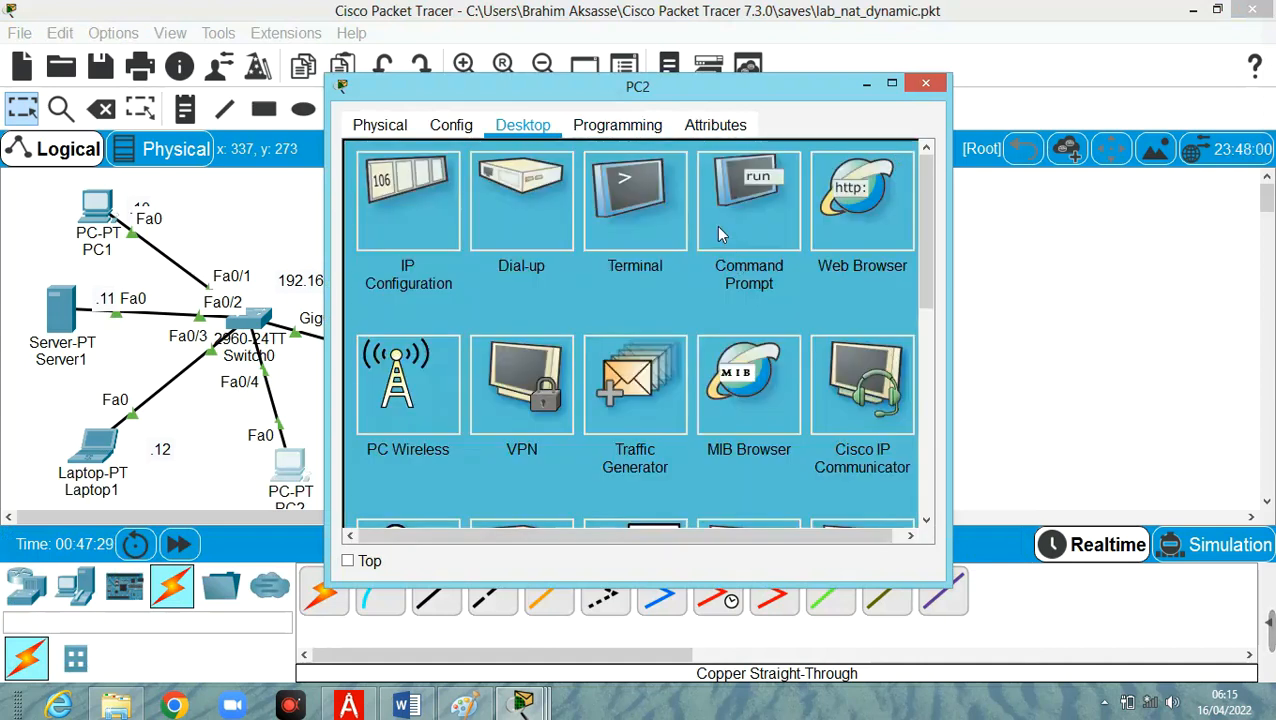
{"action": "left_click", "coordinate": [764, 222]}
Start a continuous ping from PC2 to R2 with ping -t 200.224.1.24.
{"action": "type", "text": "p"}
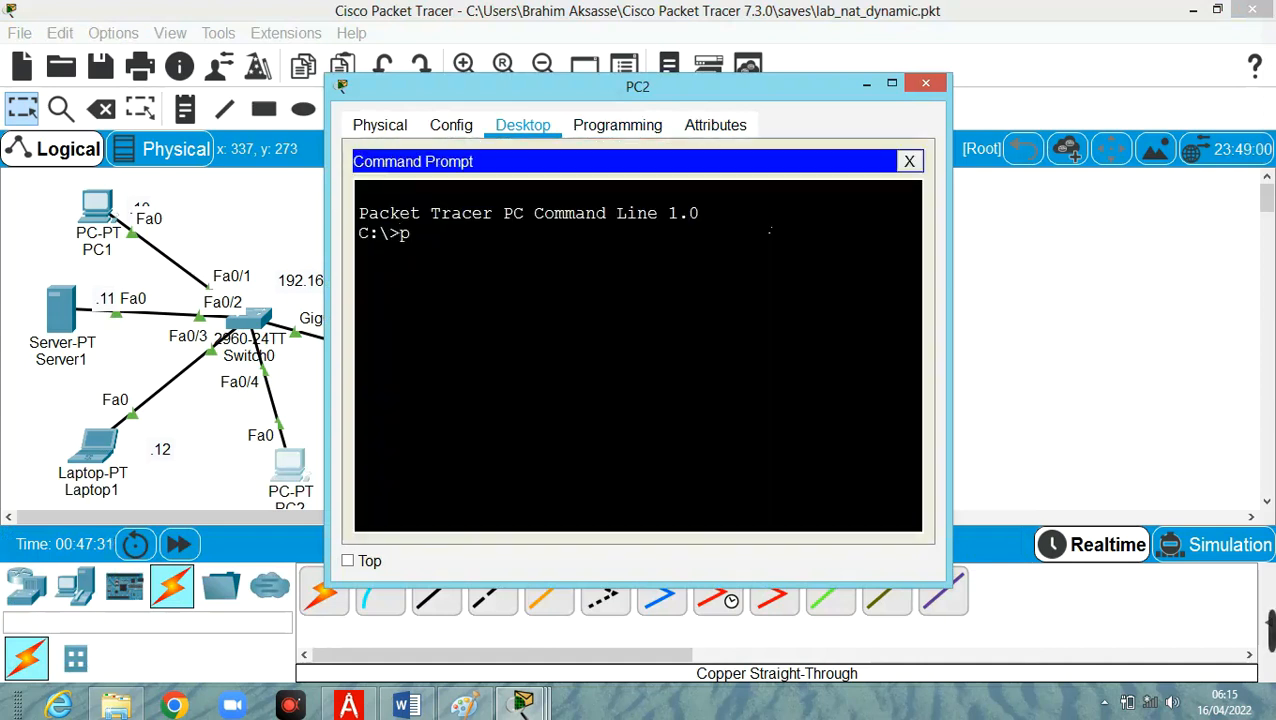
{"action": "type", "text": "ing 200."}
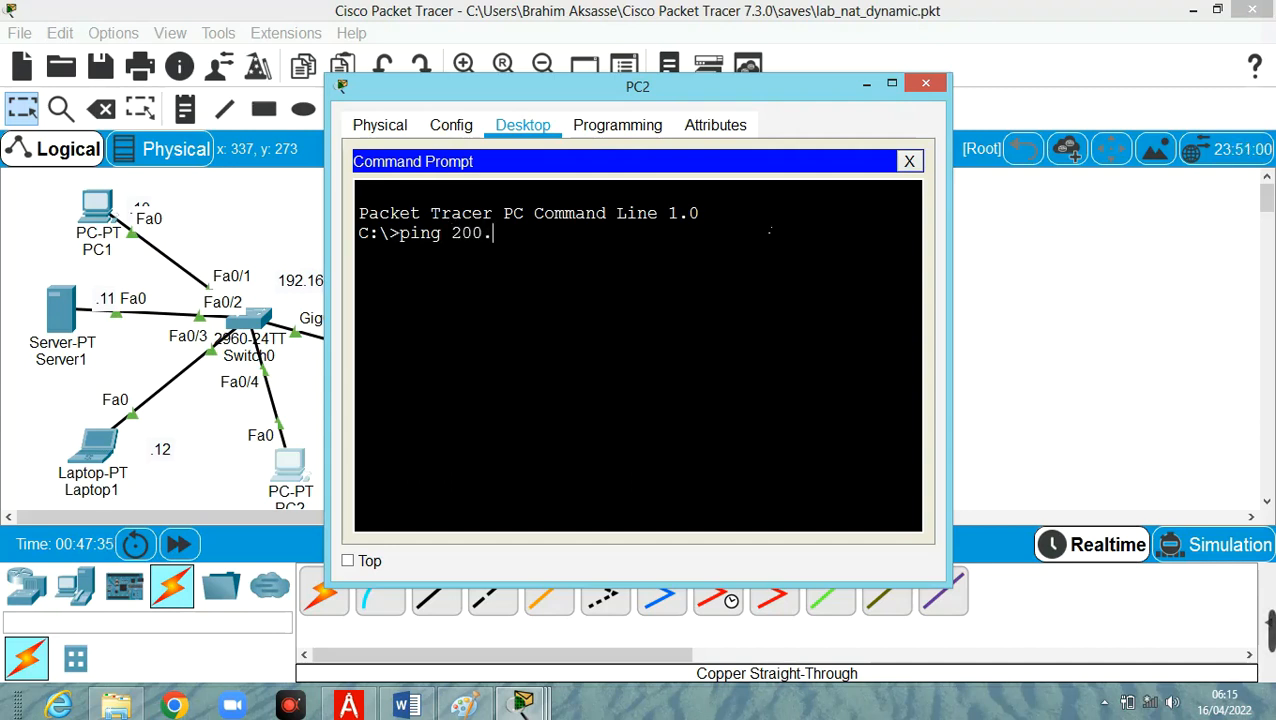
{"action": "type", "text": "224"}
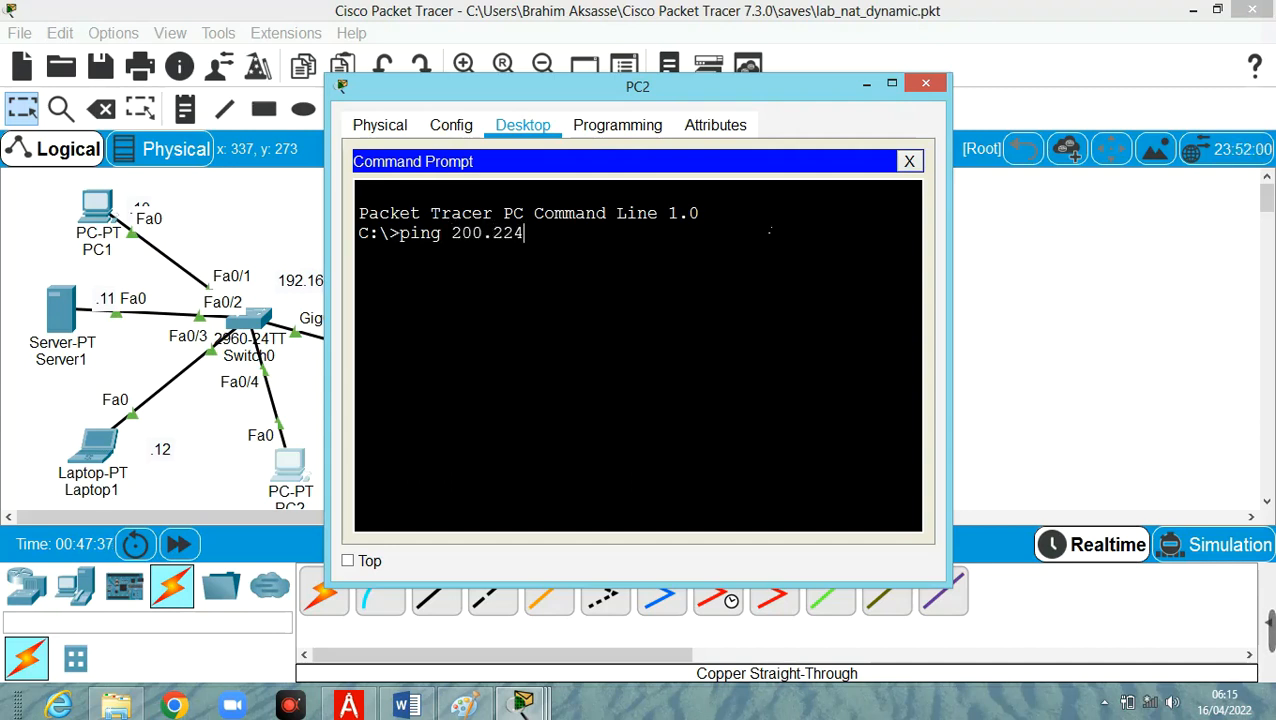
{"action": "type", "text": ".1.24"}
{"action": "key", "text": "Left"}
{"action": "key", "text": "Left"}
{"action": "key", "text": "Left"}
{"action": "key", "text": "Left"}
{"action": "key", "text": "Left"}
{"action": "key", "text": "Left"}
{"action": "key", "text": "Left"}
{"action": "key", "text": "Left"}
{"action": "key", "text": "Left"}
{"action": "key", "text": "Left"}
{"action": "key", "text": "Left"}
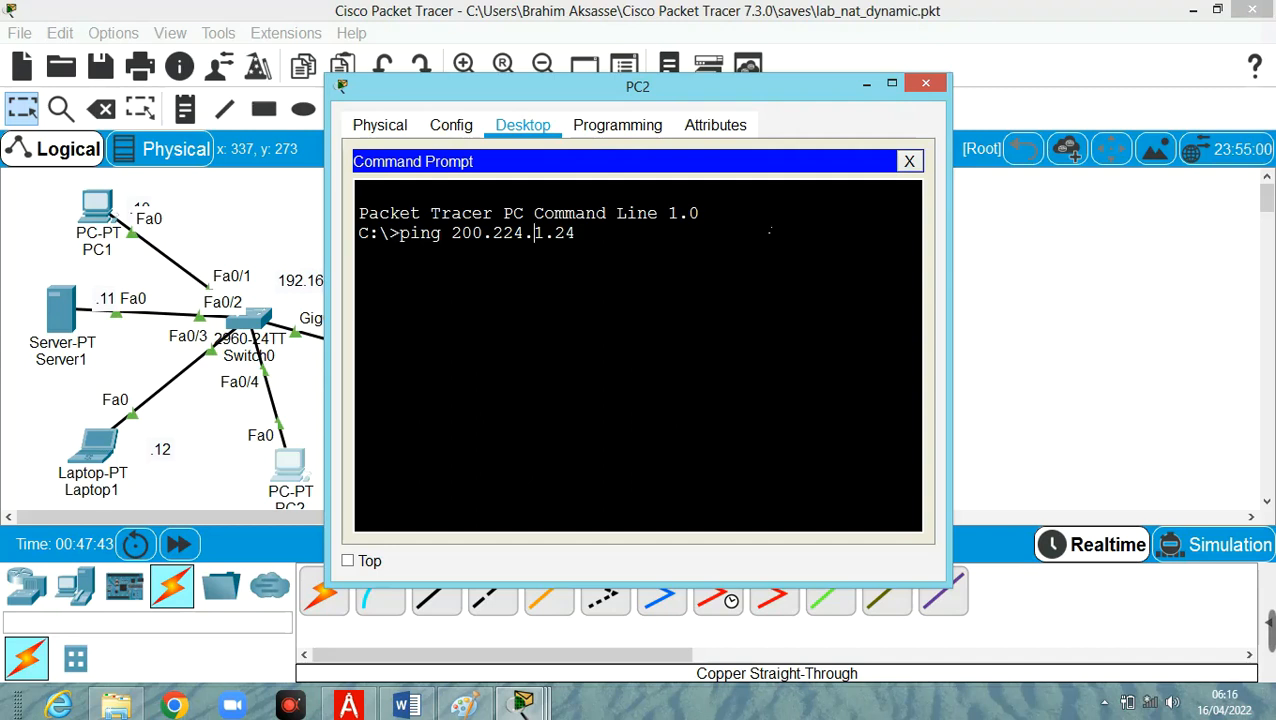
{"action": "type", "text": "-"}
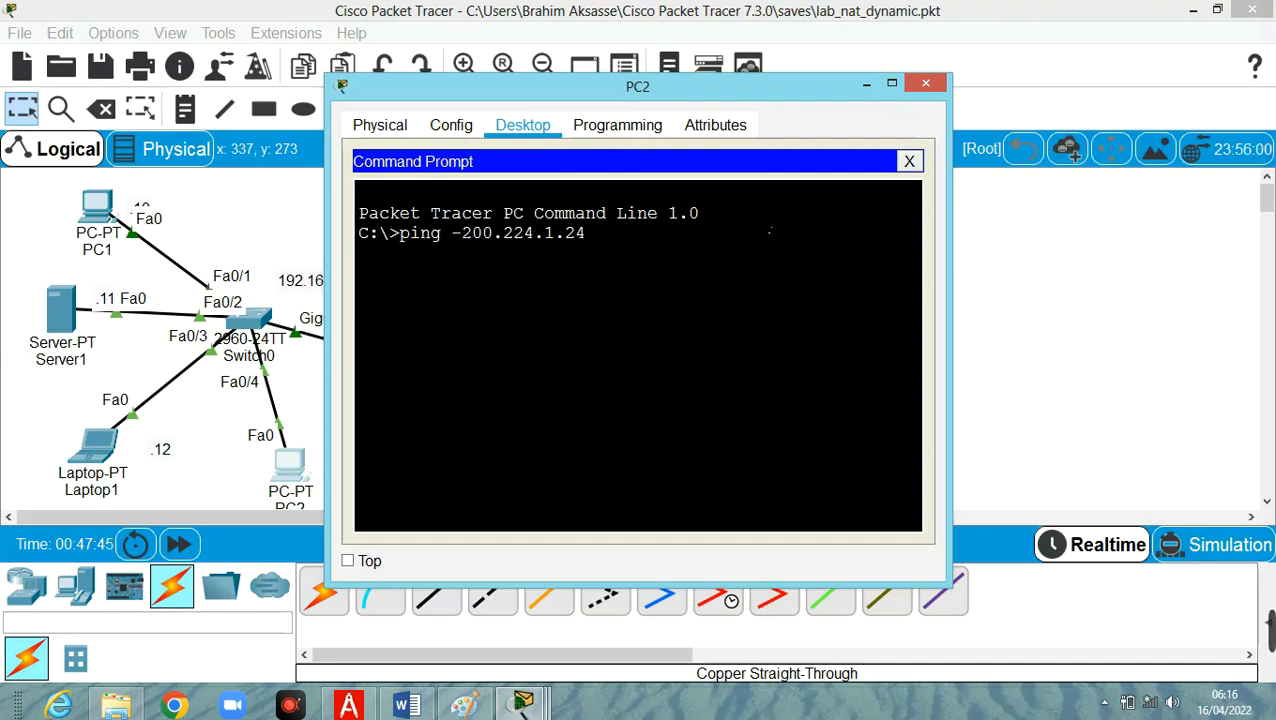
{"action": "type", "text": "t"}
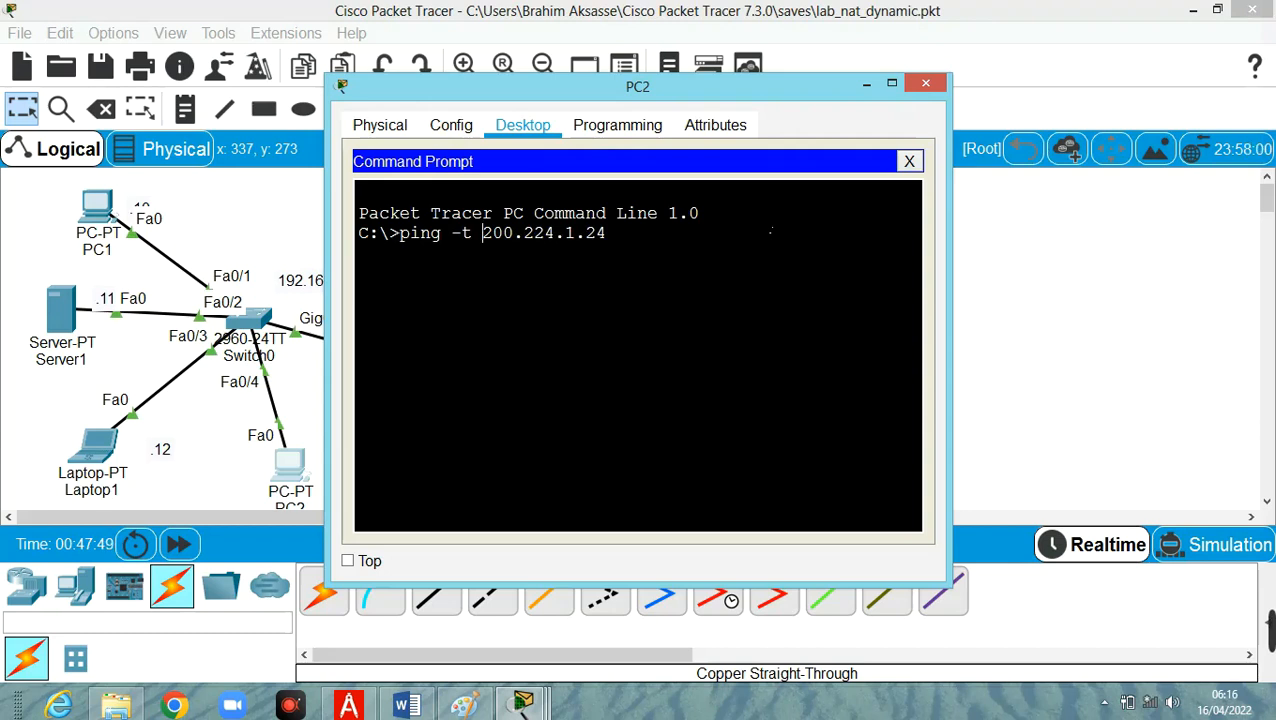
{"action": "key", "text": "Return"}
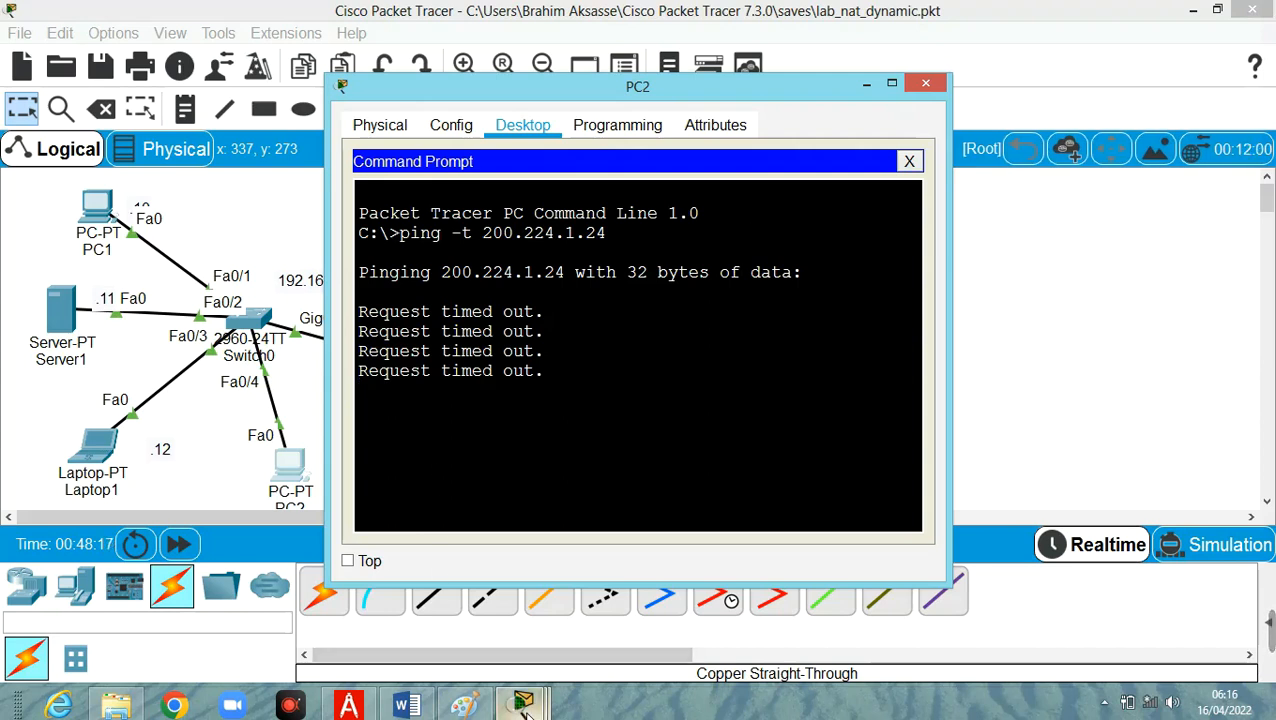
Examine R2's ICMP debug output while PC2 is pinging, and stop PC2's continuous ping.
{"action": "mouse_move", "coordinate": [527, 712]}
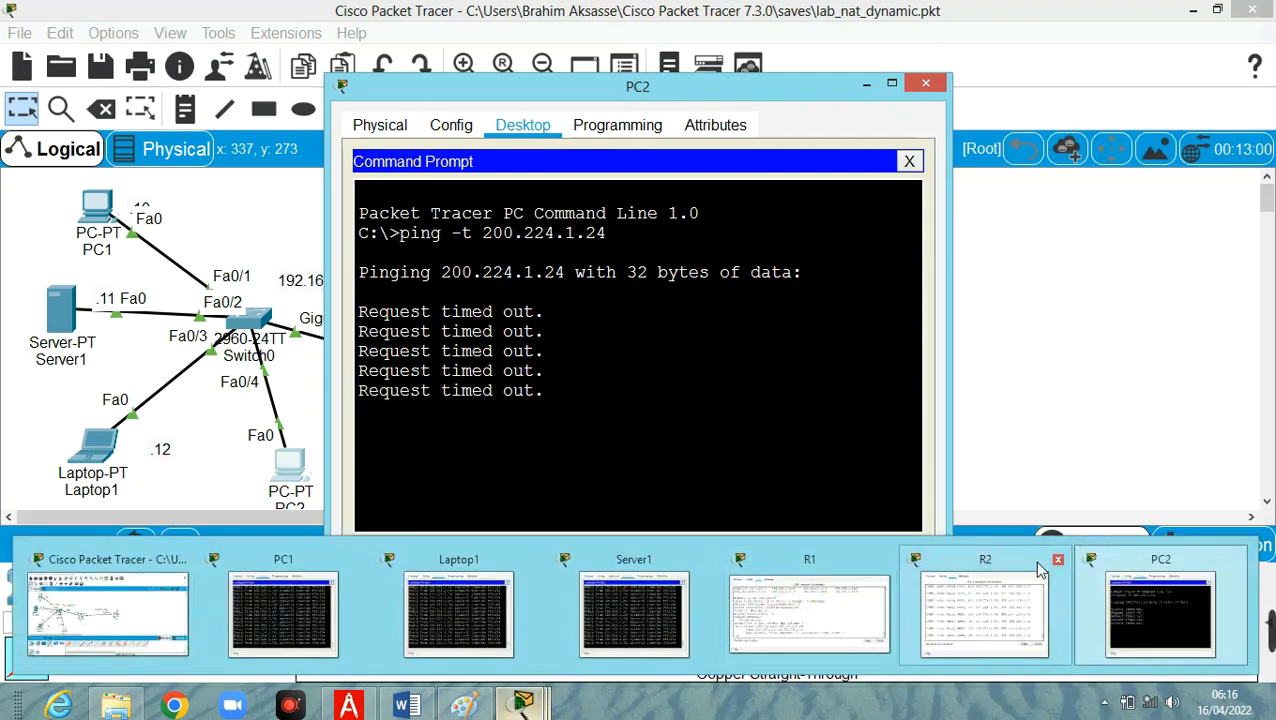
{"action": "left_click", "coordinate": [1022, 569]}
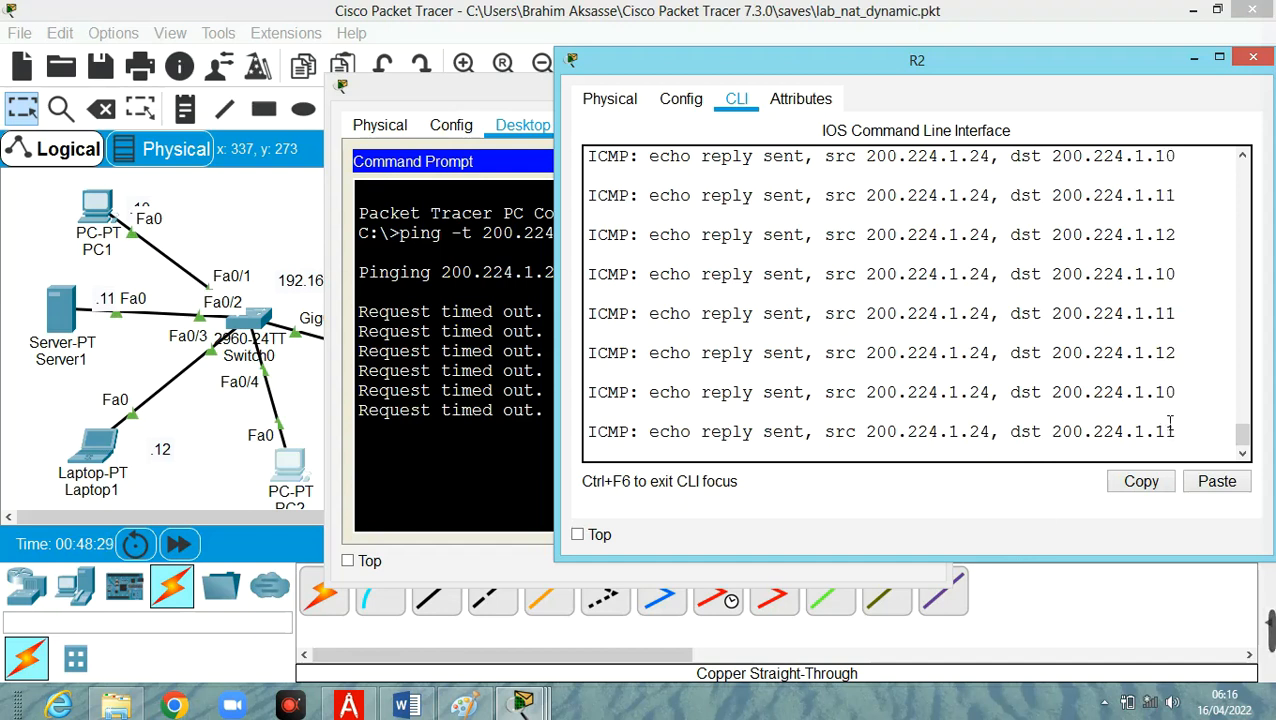
{"action": "left_click", "coordinate": [423, 94]}
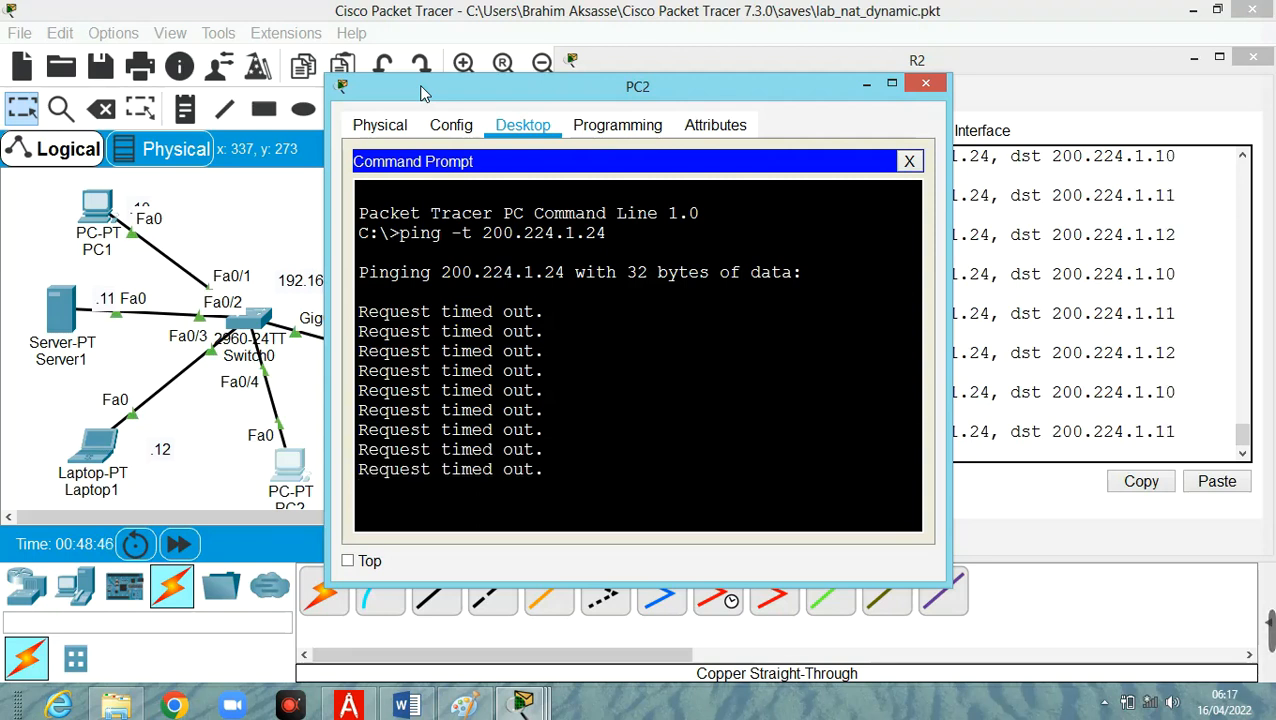
{"action": "key", "text": "ctrl+c"}
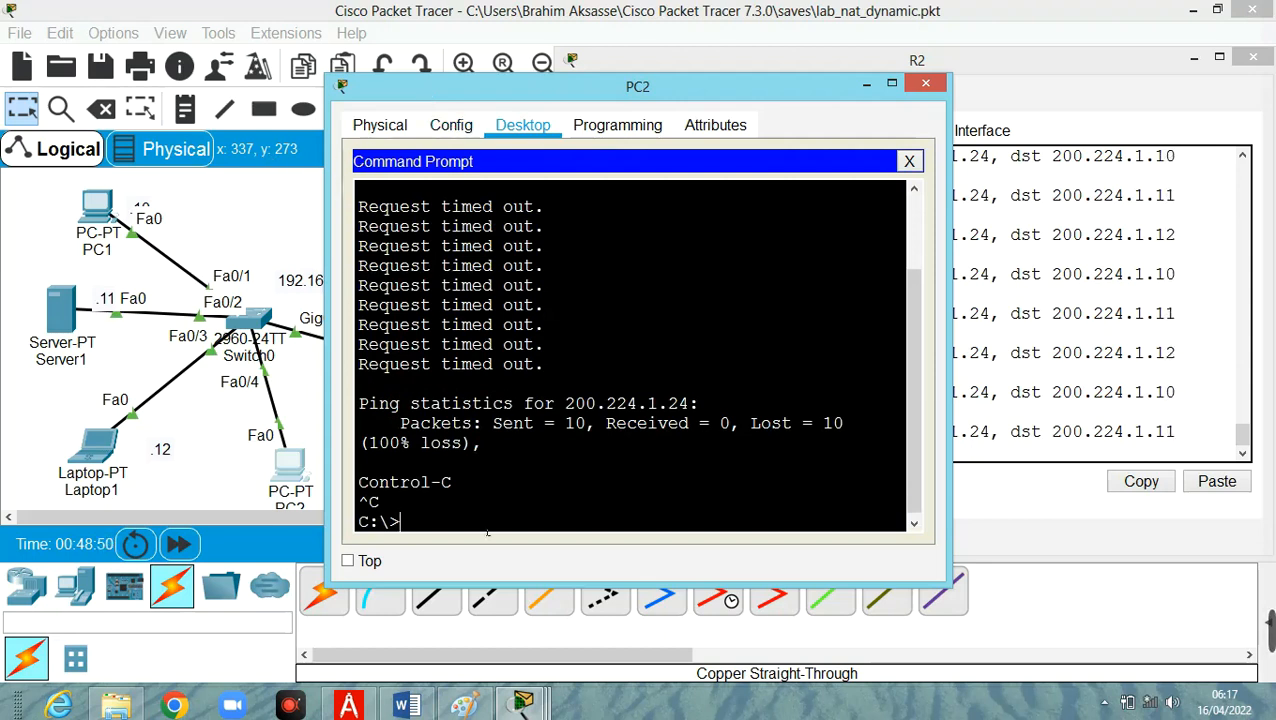
Bring R1's command line to the front and review its earlier NAT statistics and translation output.
{"action": "left_click", "coordinate": [522, 706]}
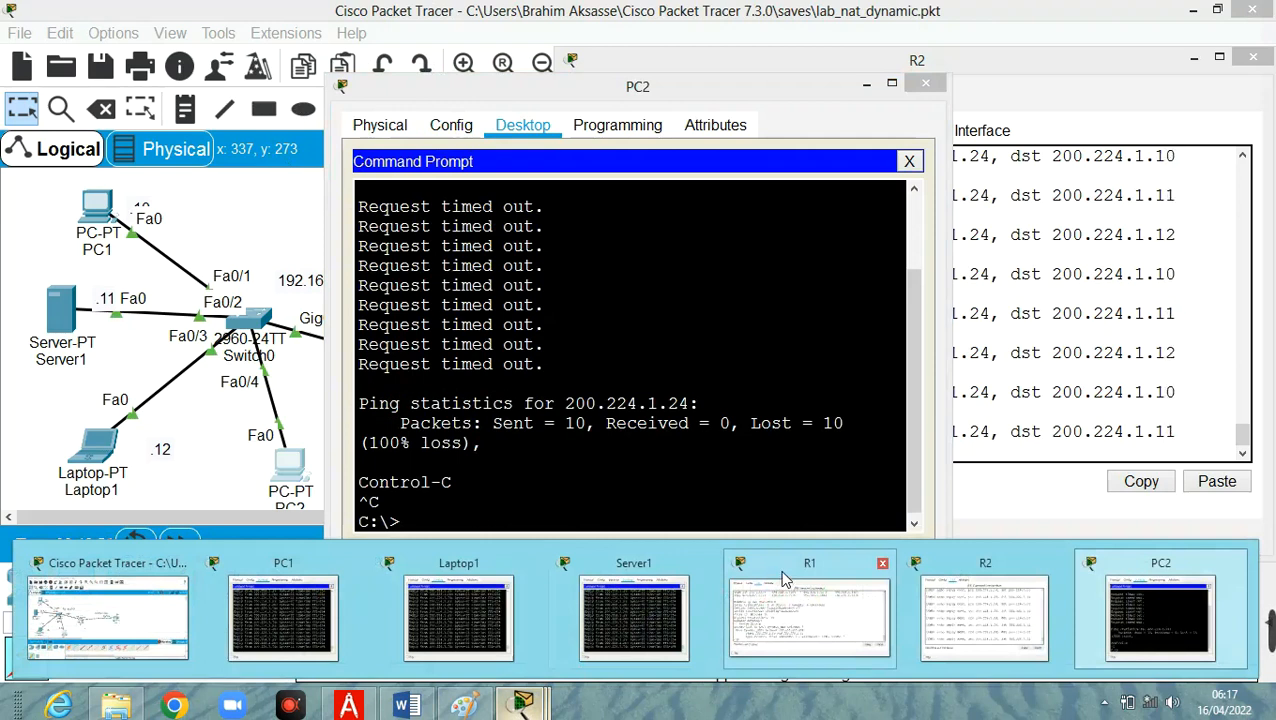
{"action": "left_click", "coordinate": [785, 580]}
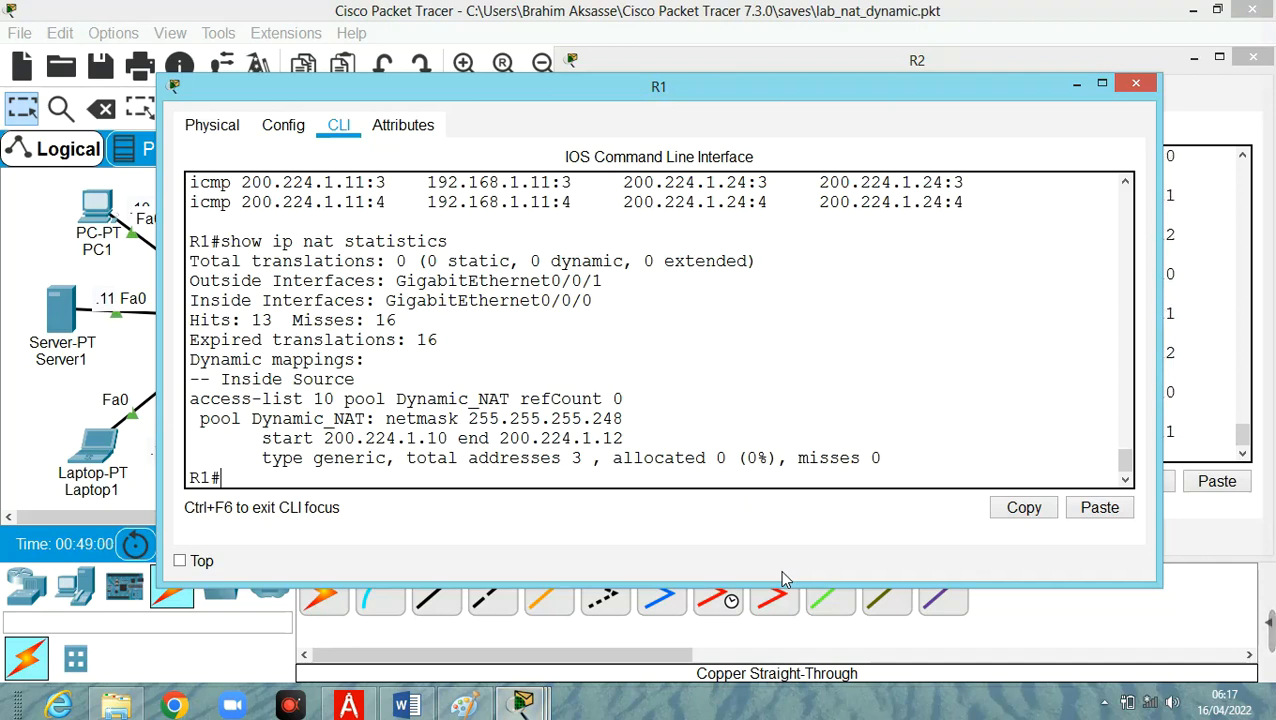
{"action": "scroll", "coordinate": [920, 372], "scroll_direction": "up", "scroll_amount": 1}
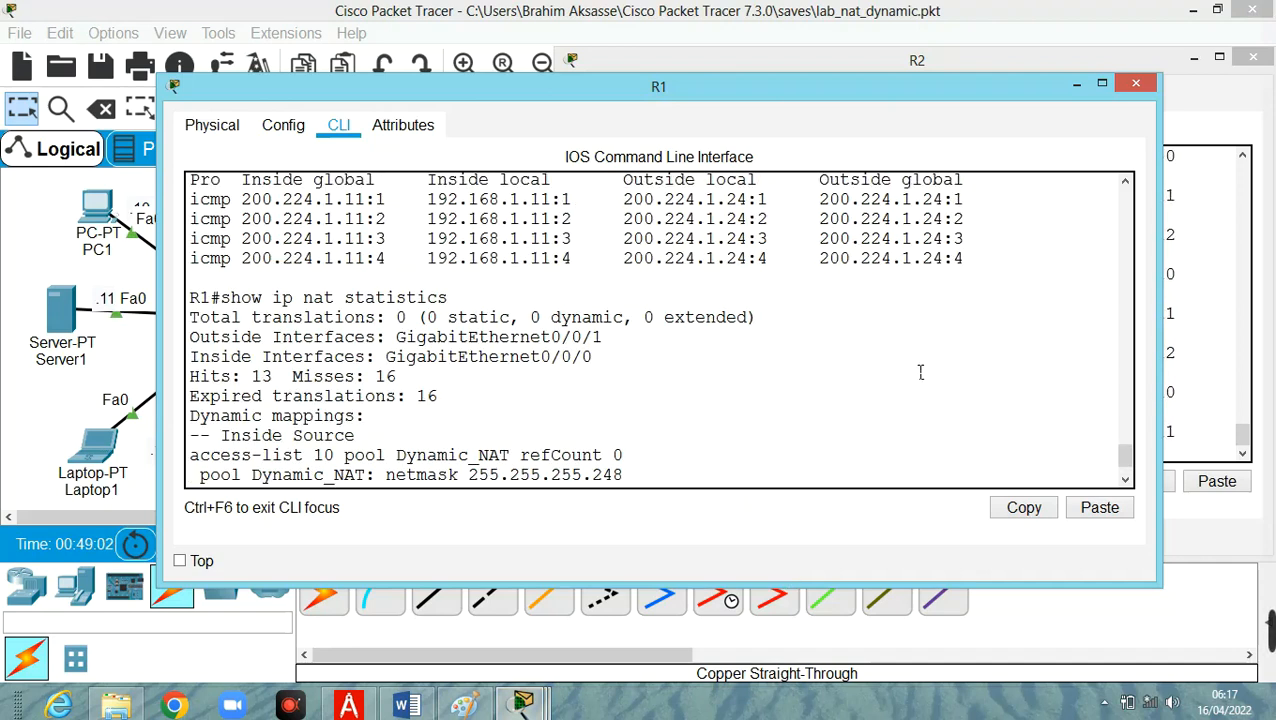
{"action": "scroll", "coordinate": [920, 372], "scroll_direction": "up", "scroll_amount": 4}
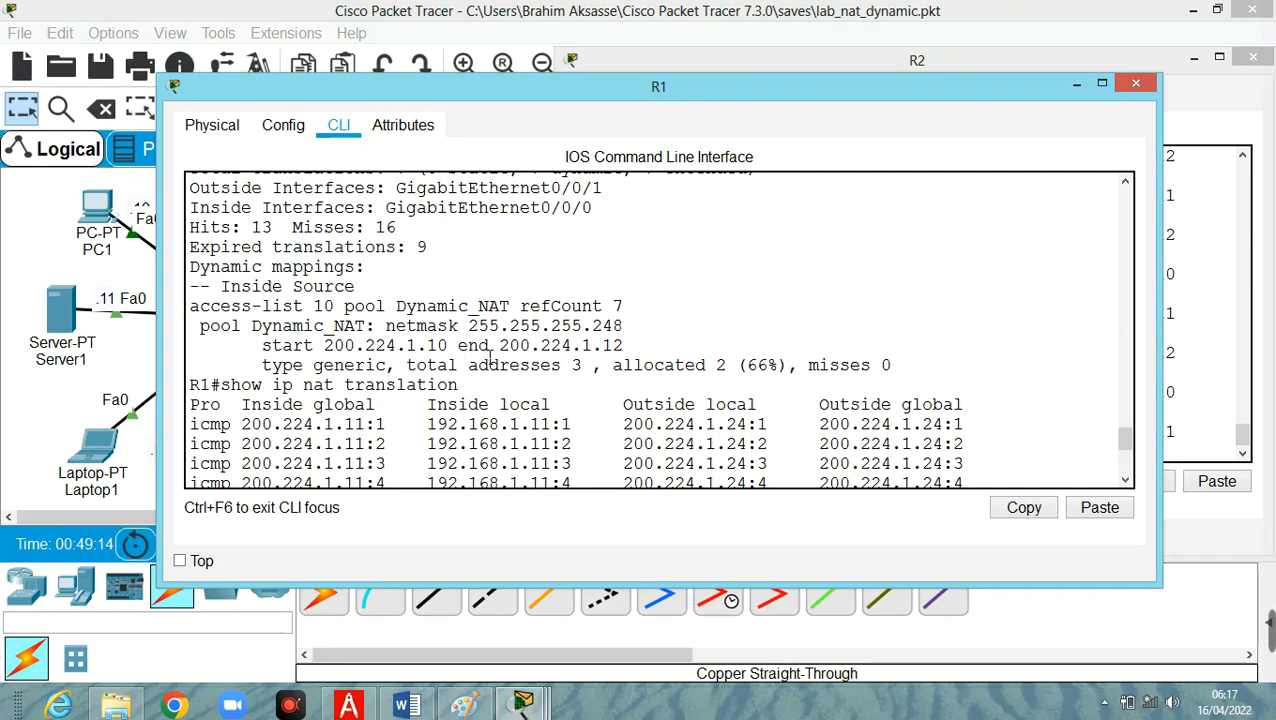
{"action": "scroll", "coordinate": [577, 420], "scroll_direction": "down", "scroll_amount": 1}
{"action": "scroll", "coordinate": [577, 420], "scroll_direction": "down", "scroll_amount": 2}
{"action": "scroll", "coordinate": [537, 435], "scroll_direction": "down", "scroll_amount": 2}
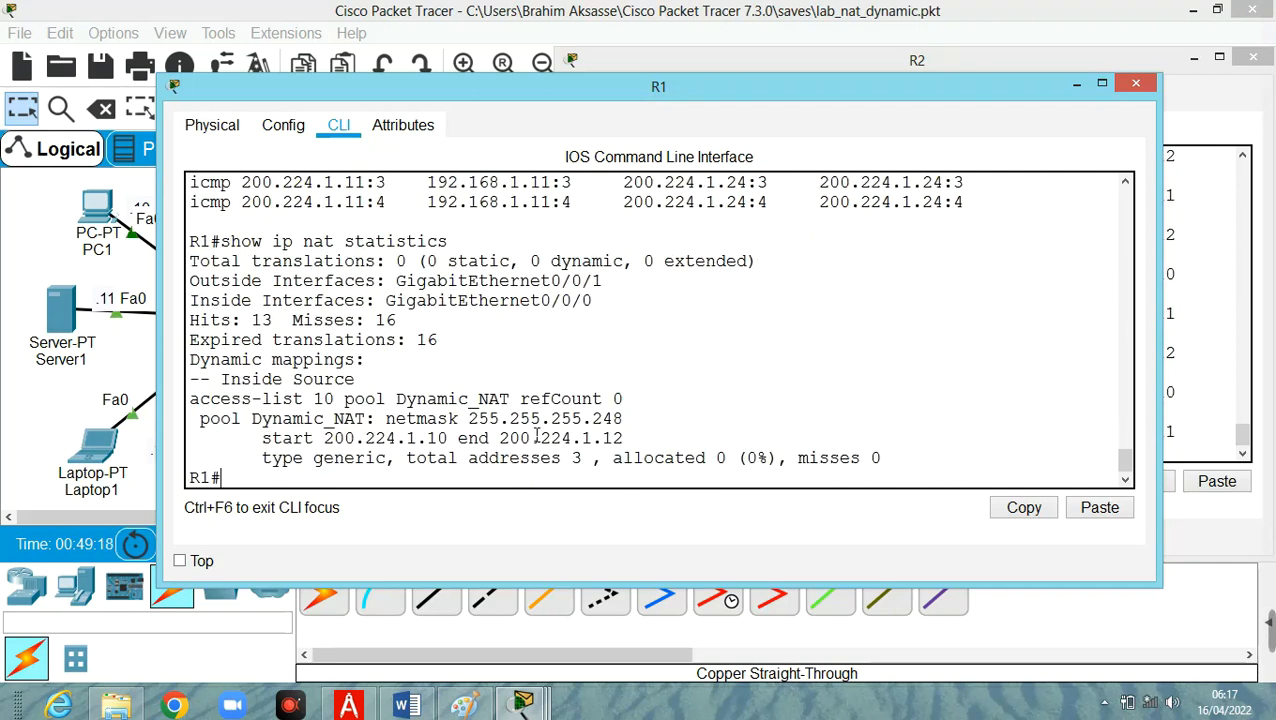
Enter global configuration mode on R1 by recalling the configure terminal command.
{"action": "key", "text": "Up"}
{"action": "key", "text": "Up"}
{"action": "key", "text": "Up"}
{"action": "key", "text": "Up"}
{"action": "key", "text": "Up"}
{"action": "key", "text": "Up"}
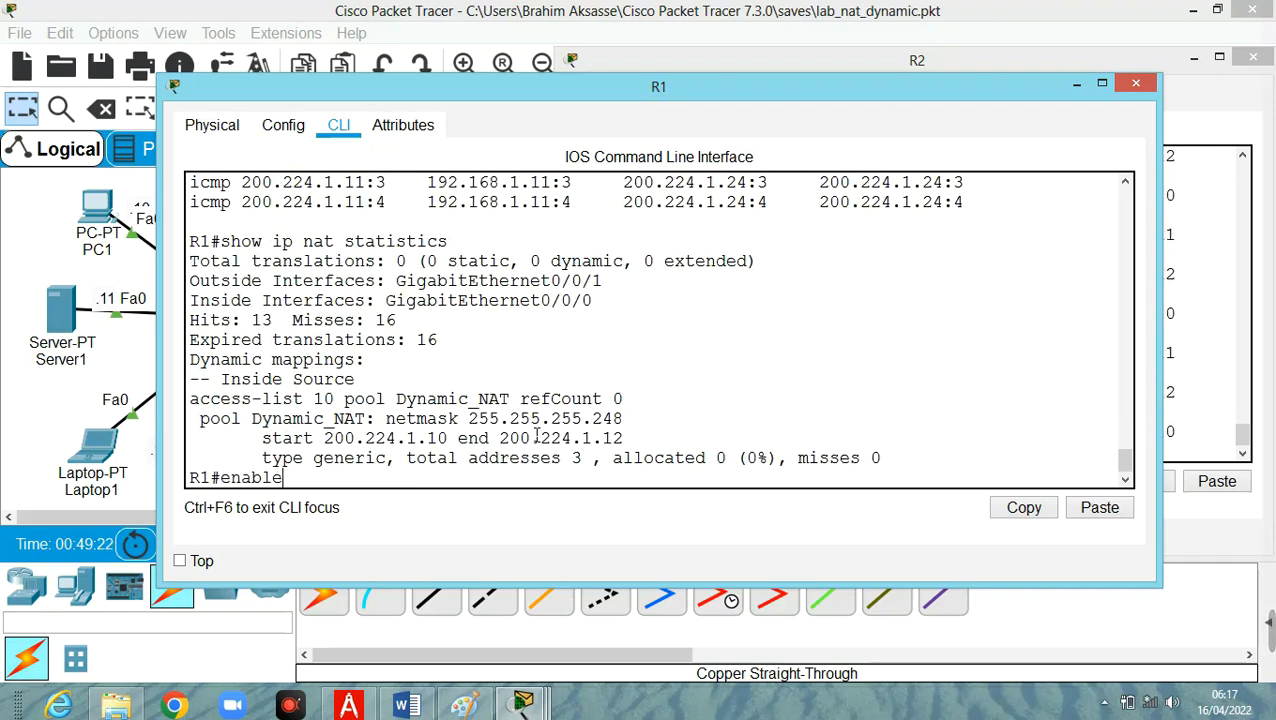
{"action": "key", "text": "Down"}
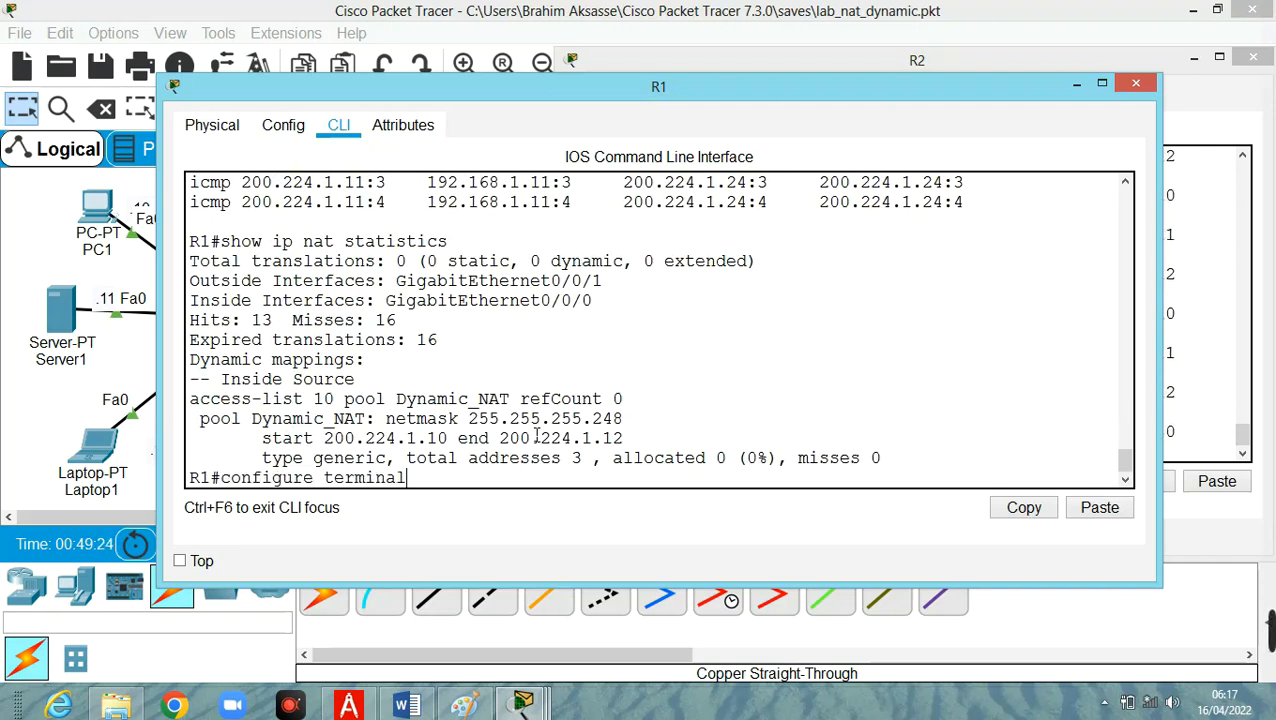
{"action": "key", "text": "Return"}
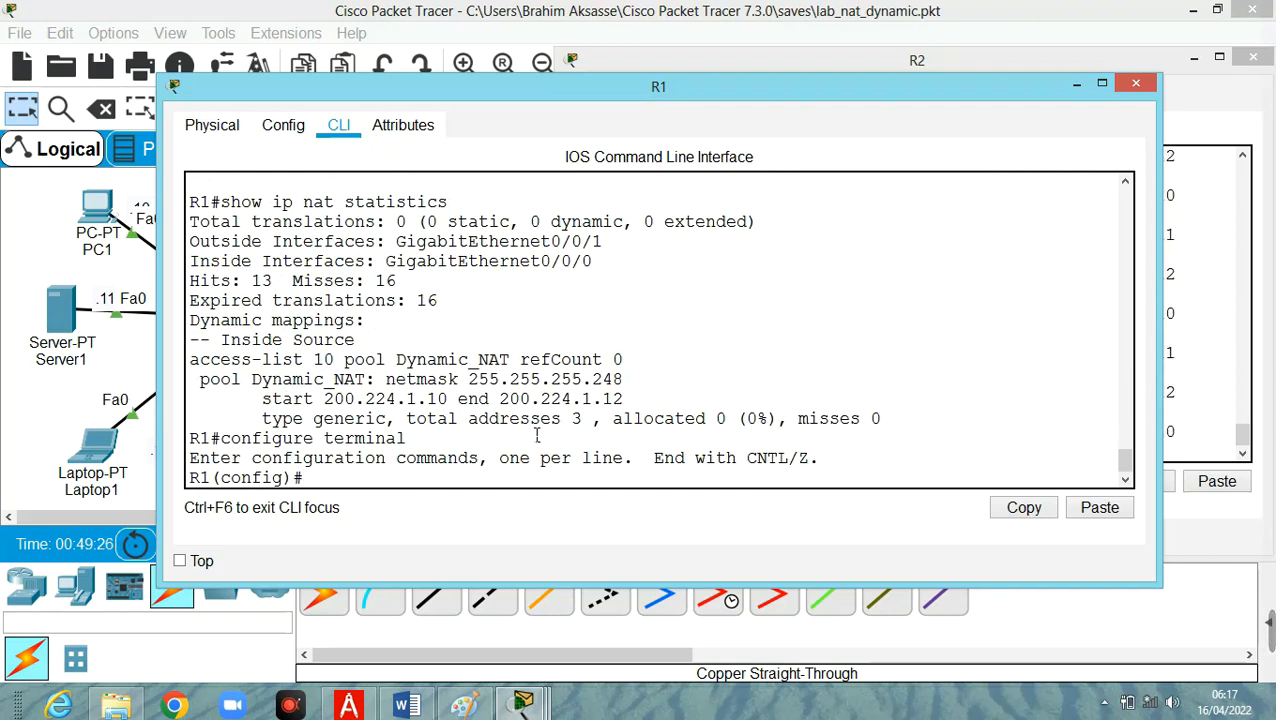
Begin an ip nat pool command on R1 and paste the pool name Dynamic_NAT into it.
{"action": "type", "text": "ip nat"}
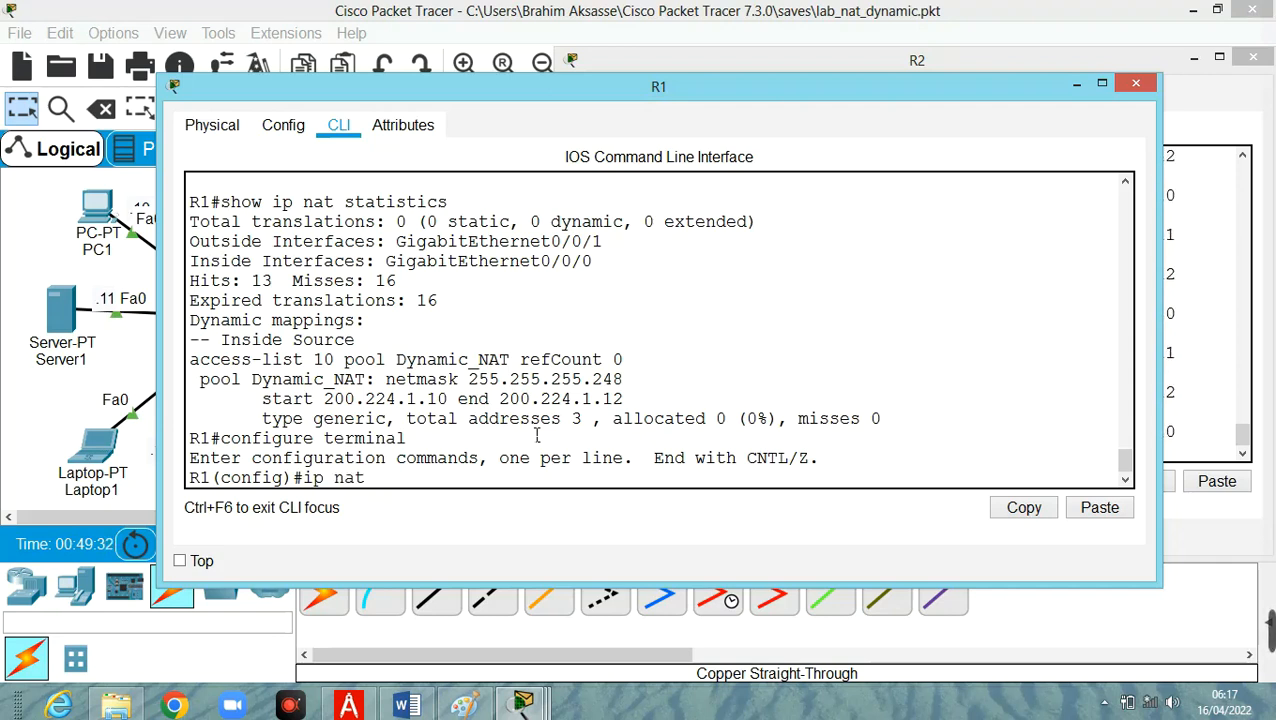
{"action": "type", "text": " pool"}
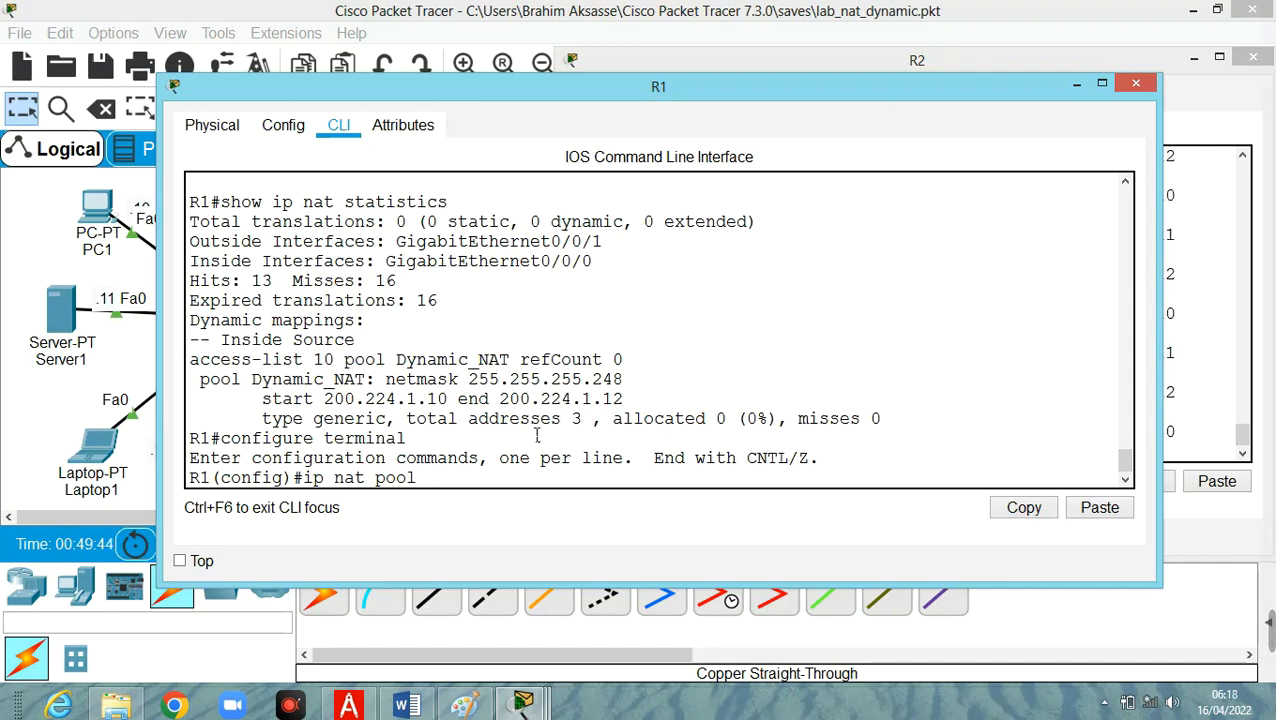
{"action": "type", "text": "D"}
{"action": "key", "text": "BackSpace"}
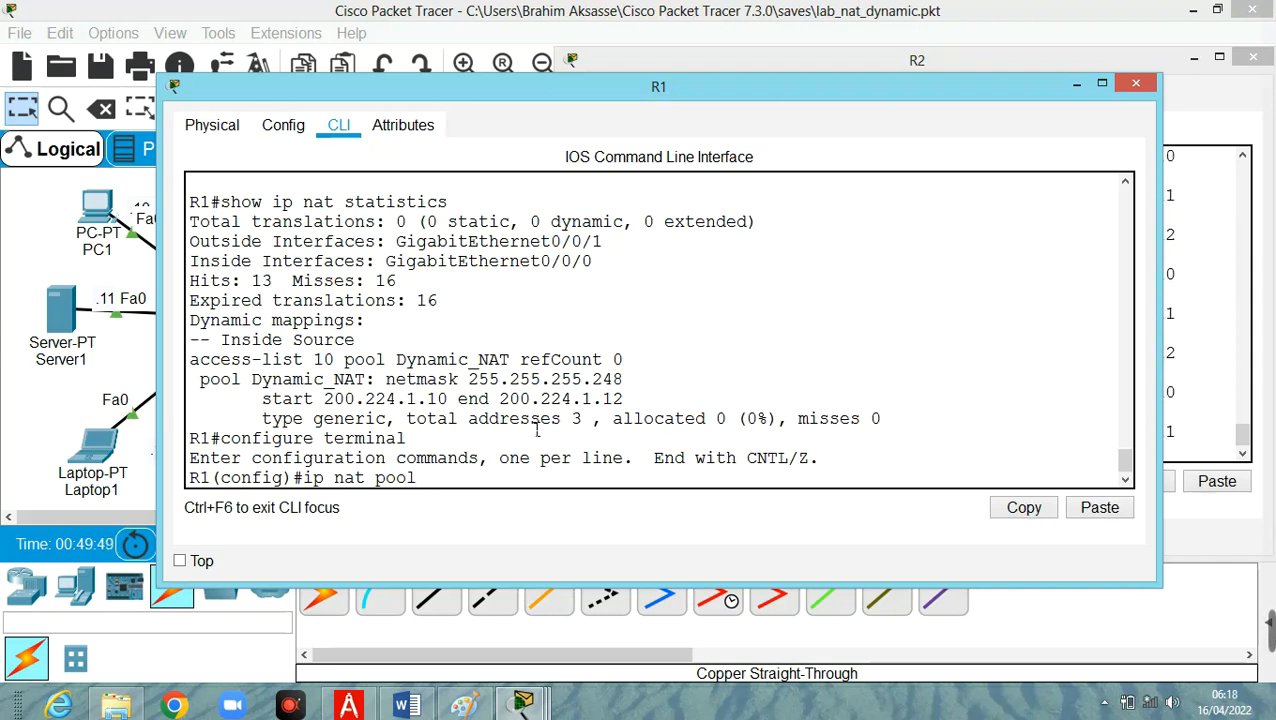
{"action": "right_click", "coordinate": [453, 480]}
{"action": "left_click", "coordinate": [488, 510]}
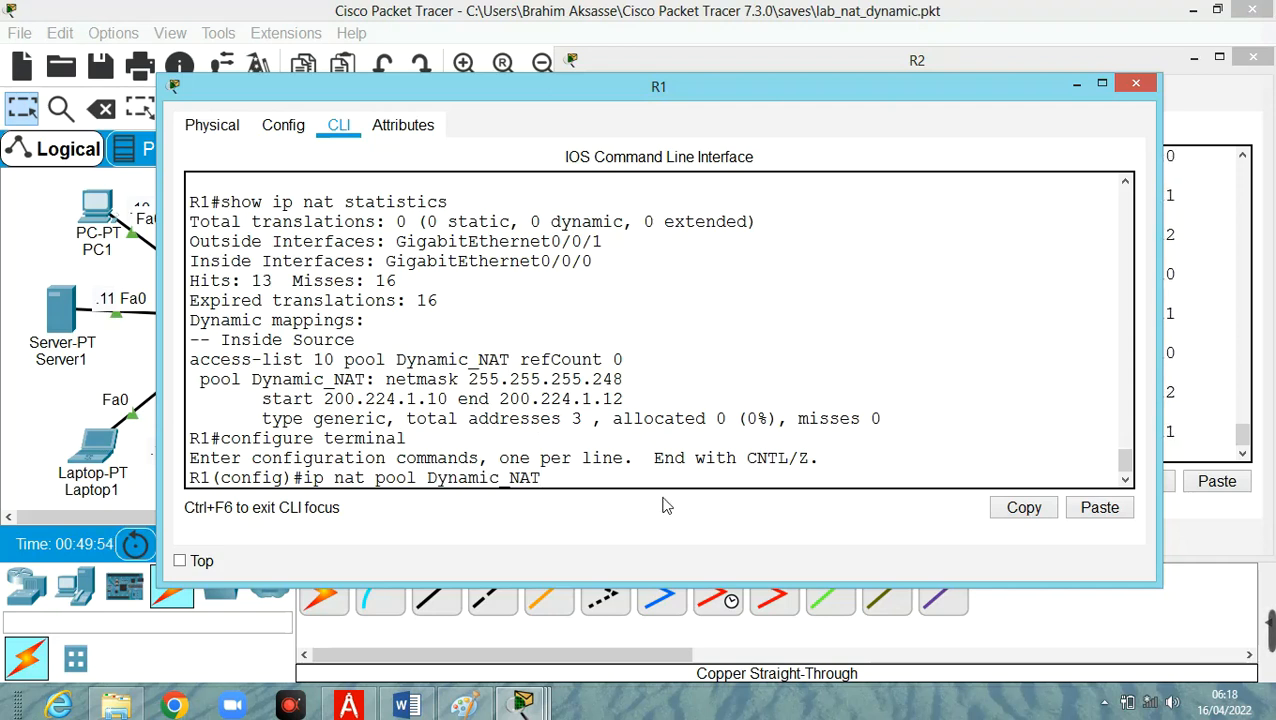
Add the address range 200.224.1.10 to 200.224.1.13 to R1's Dynamic_NAT pool command and dismiss the VPN notification.
{"action": "type", "text": "200.224"}
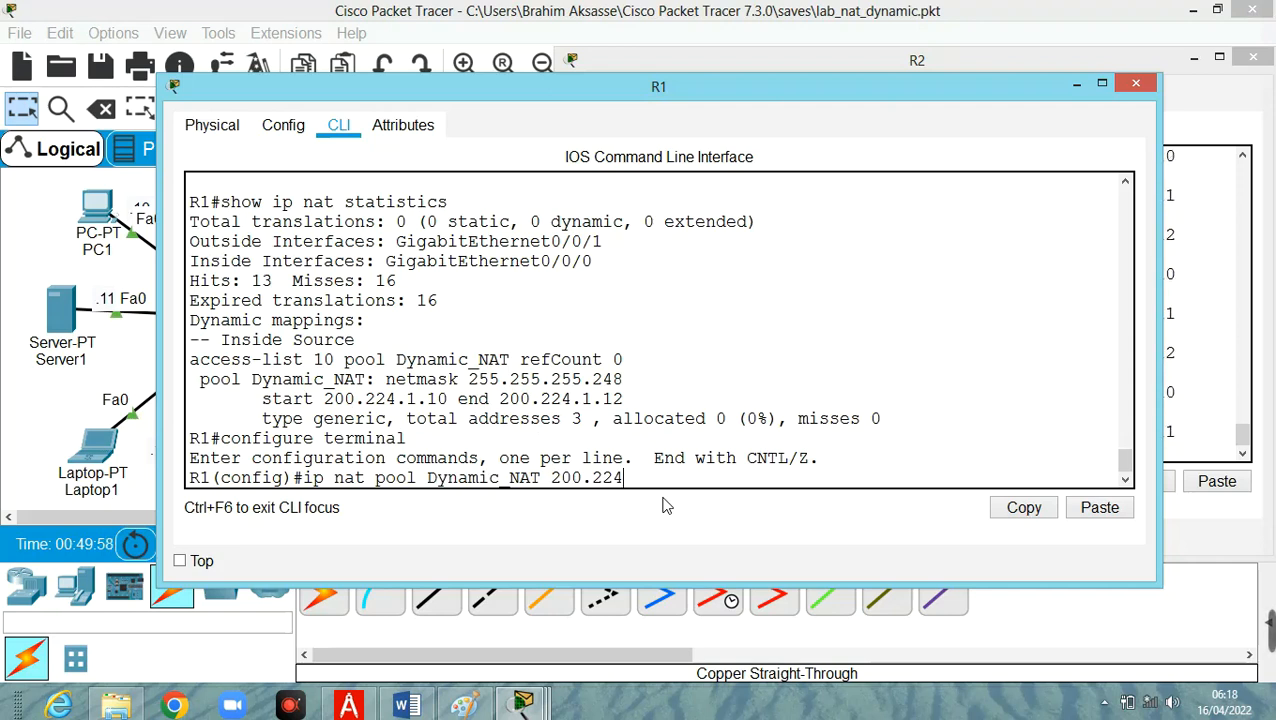
{"action": "type", "text": ".1.10"}
{"action": "type", "text": "200.22"}
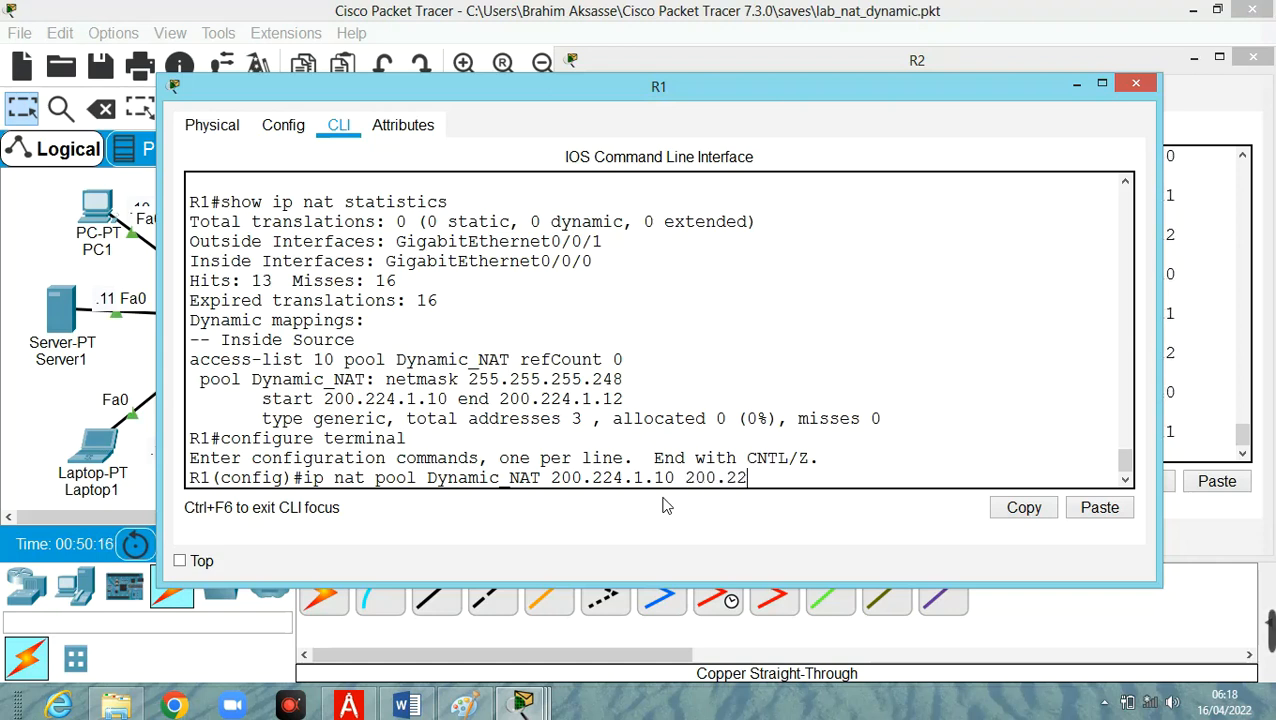
{"action": "type", "text": "4.1"}
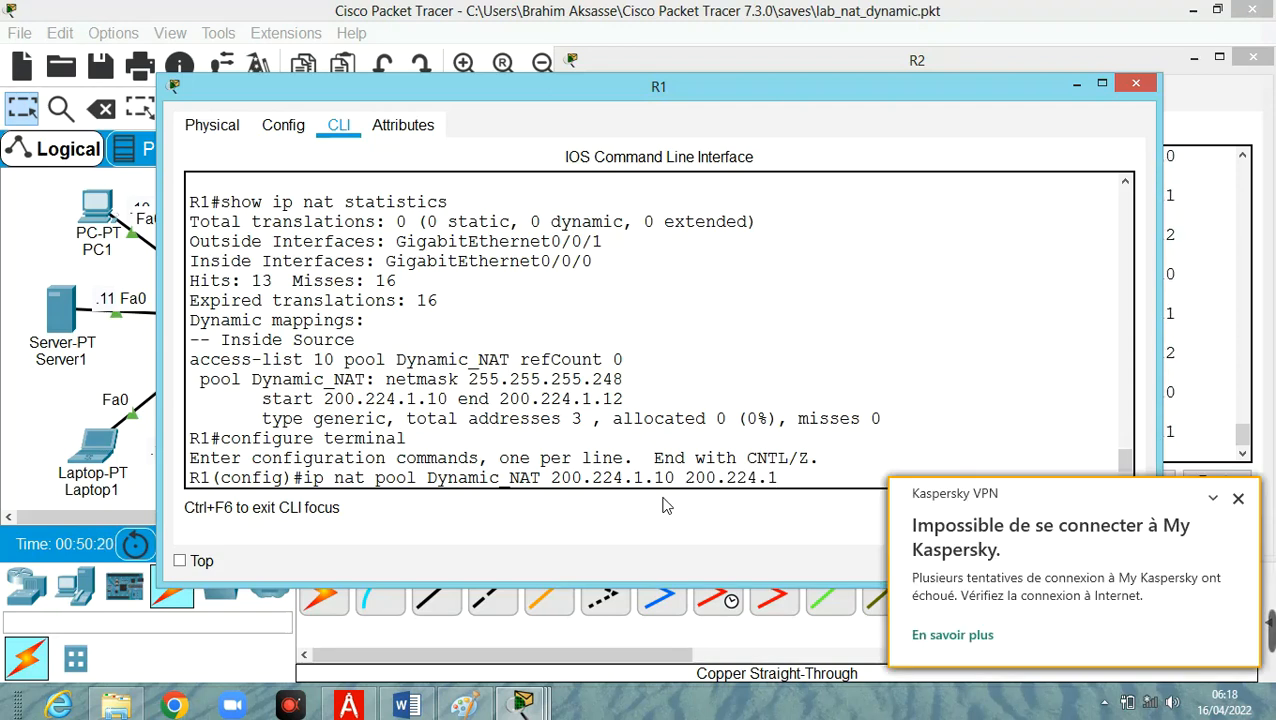
{"action": "type", "text": ".13"}
{"action": "left_click", "coordinate": [1239, 499]}
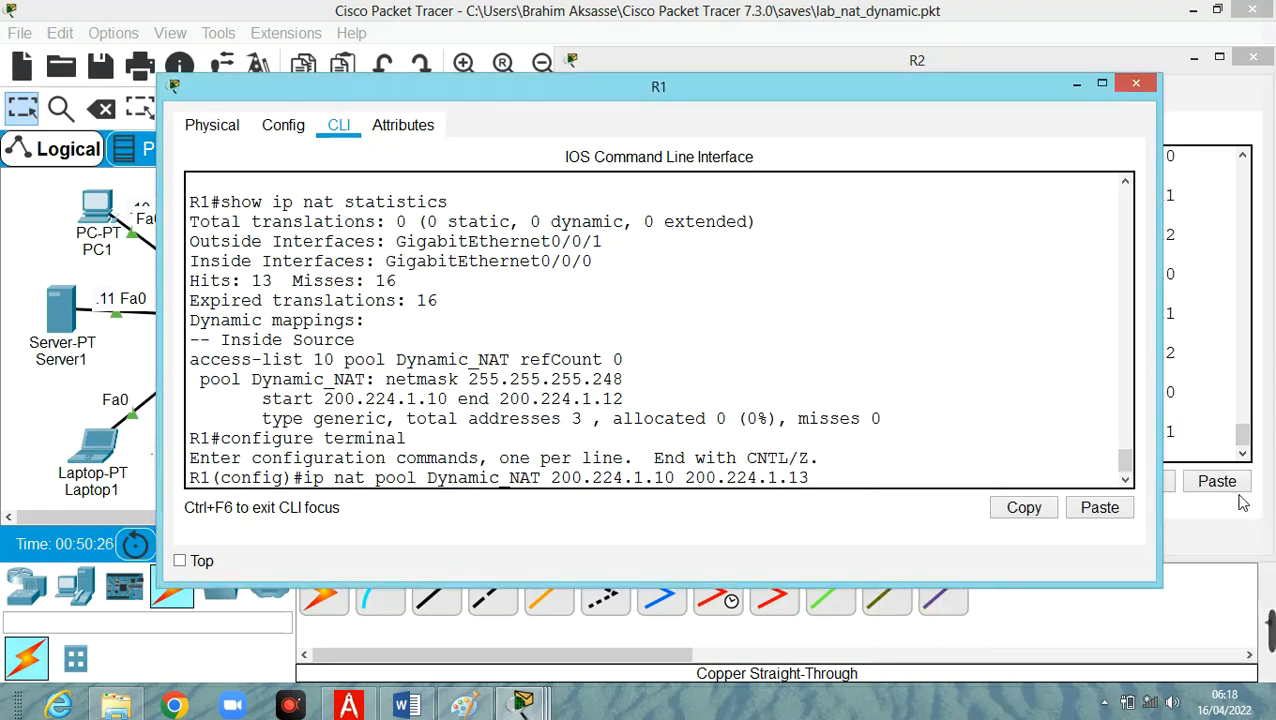
Append the mask 255.255.255.248 to the pool command and try to run it.
{"action": "type", "text": "255.255.255"}
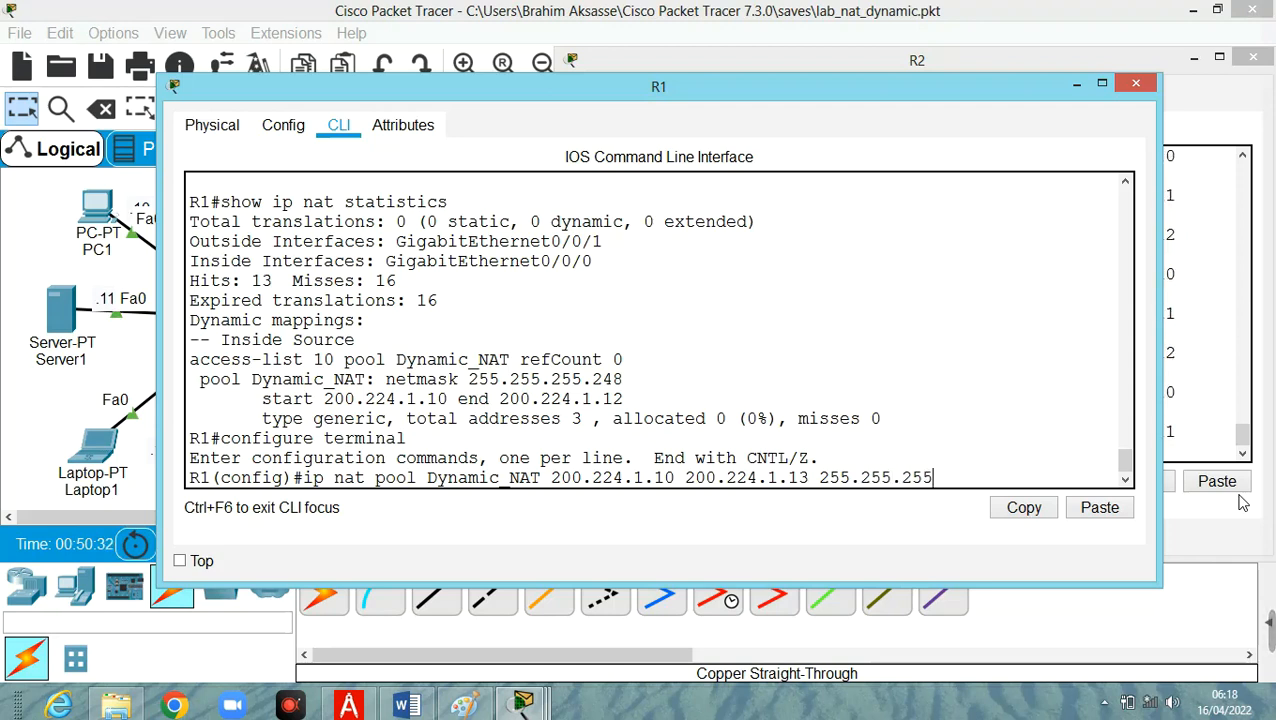
{"action": "type", "text": ".248"}
{"action": "key", "text": "Return"}
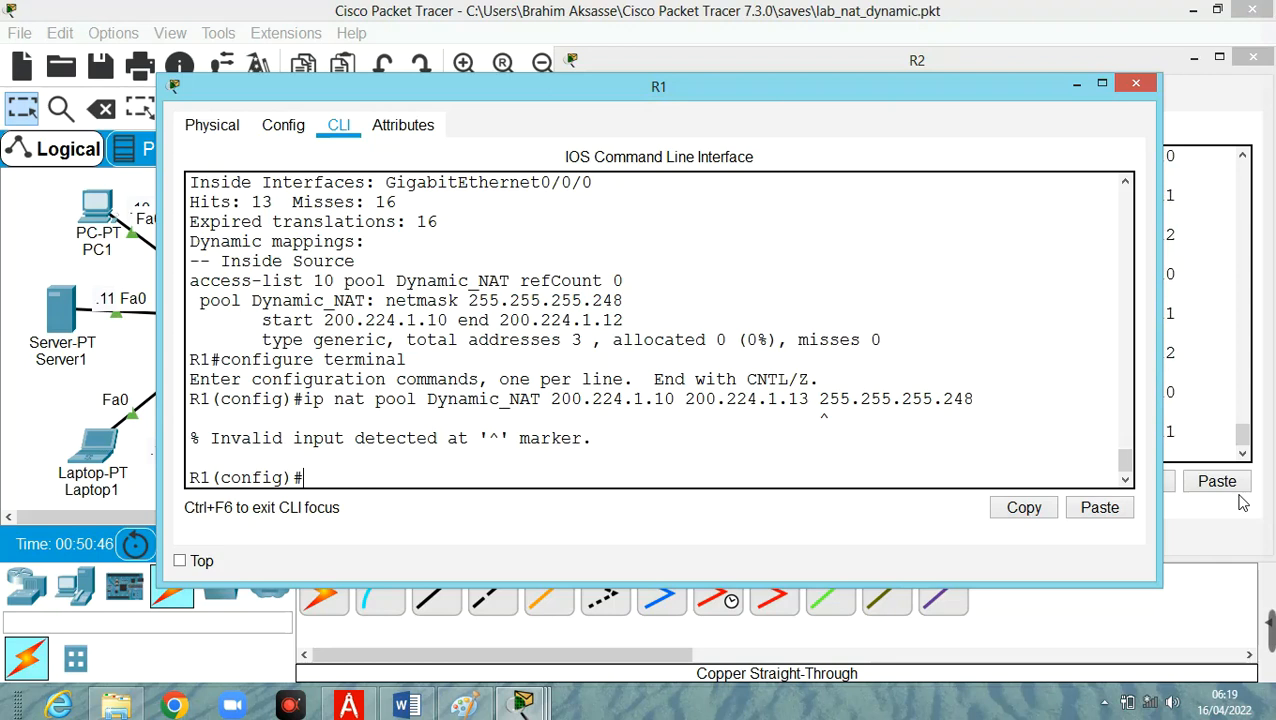
Recall the pool command, insert the netmask keyword before 255.255.255.248, and run it.
{"action": "key", "text": "Up"}
{"action": "key", "text": "Left"}
{"action": "key", "text": "Left"}
{"action": "key", "text": "Left"}
{"action": "key", "text": "Left"}
{"action": "key", "text": "Left"}
{"action": "key", "text": "Left"}
{"action": "key", "text": "Left"}
{"action": "key", "text": "Left"}
{"action": "key", "text": "Left"}
{"action": "key", "text": "Left"}
{"action": "key", "text": "Left"}
{"action": "key", "text": "Left"}
{"action": "type", "text": "net"}
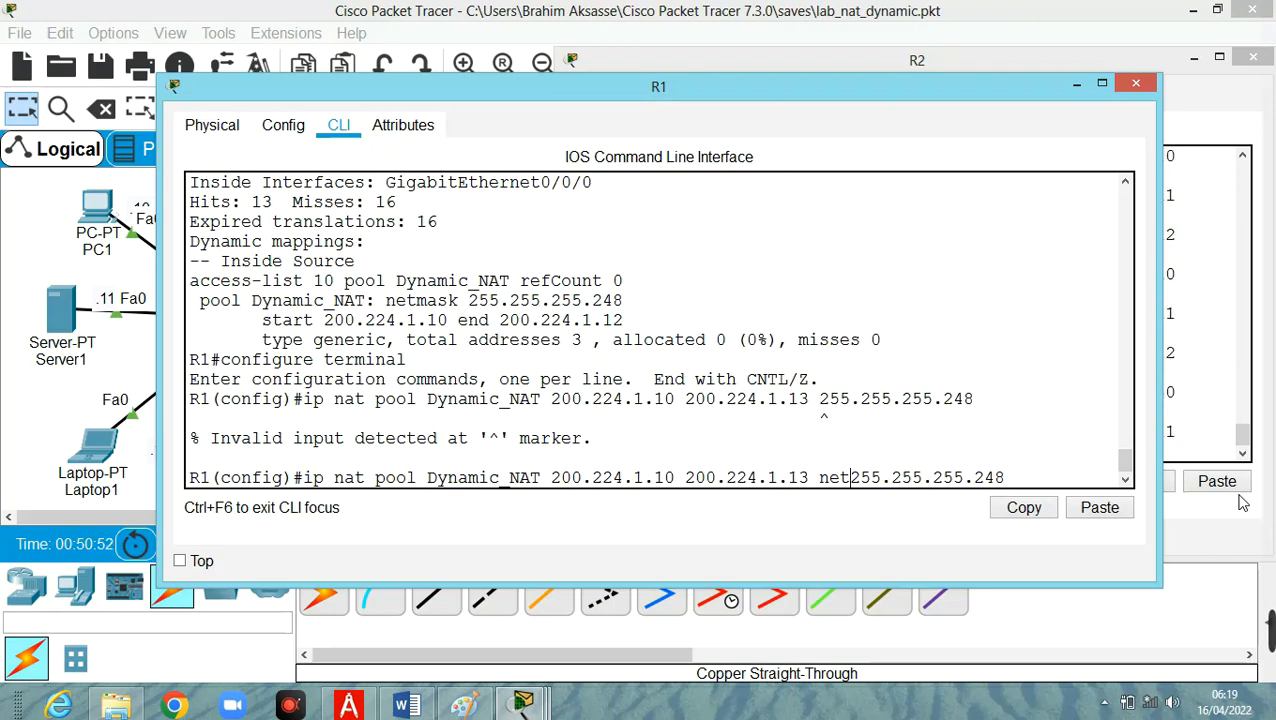
{"action": "type", "text": "mask"}
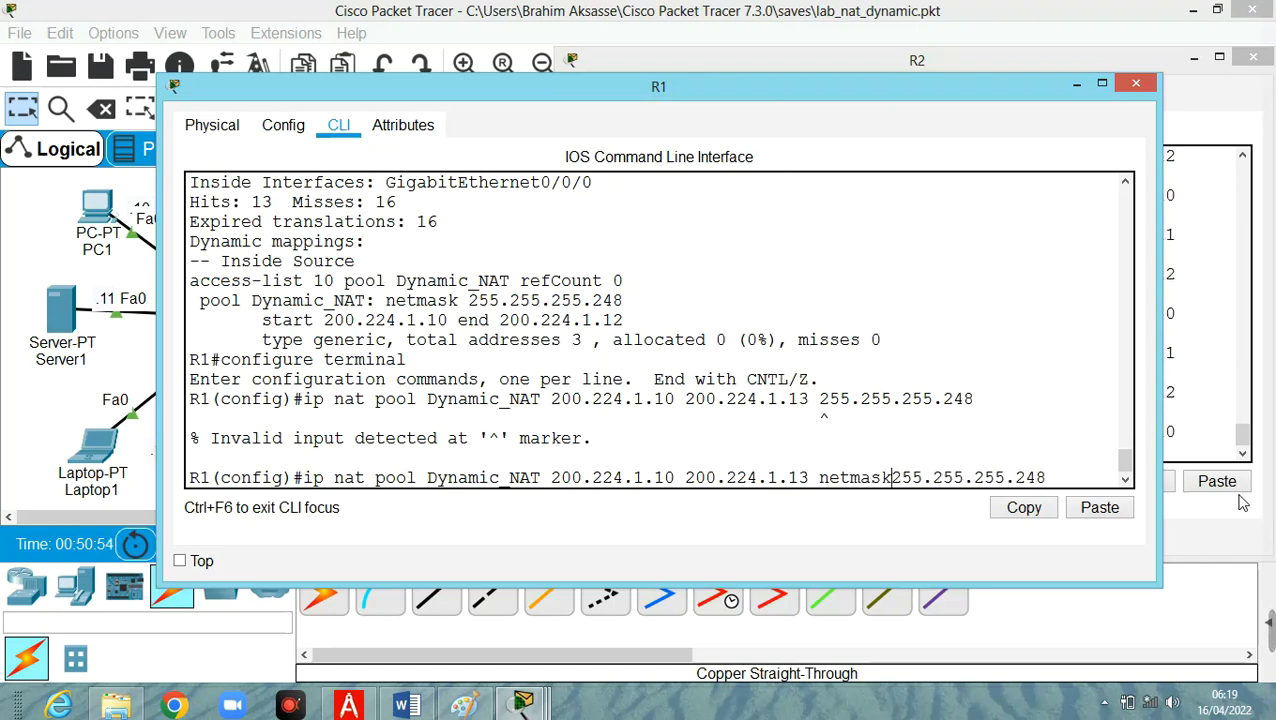
{"action": "key", "text": "Return"}
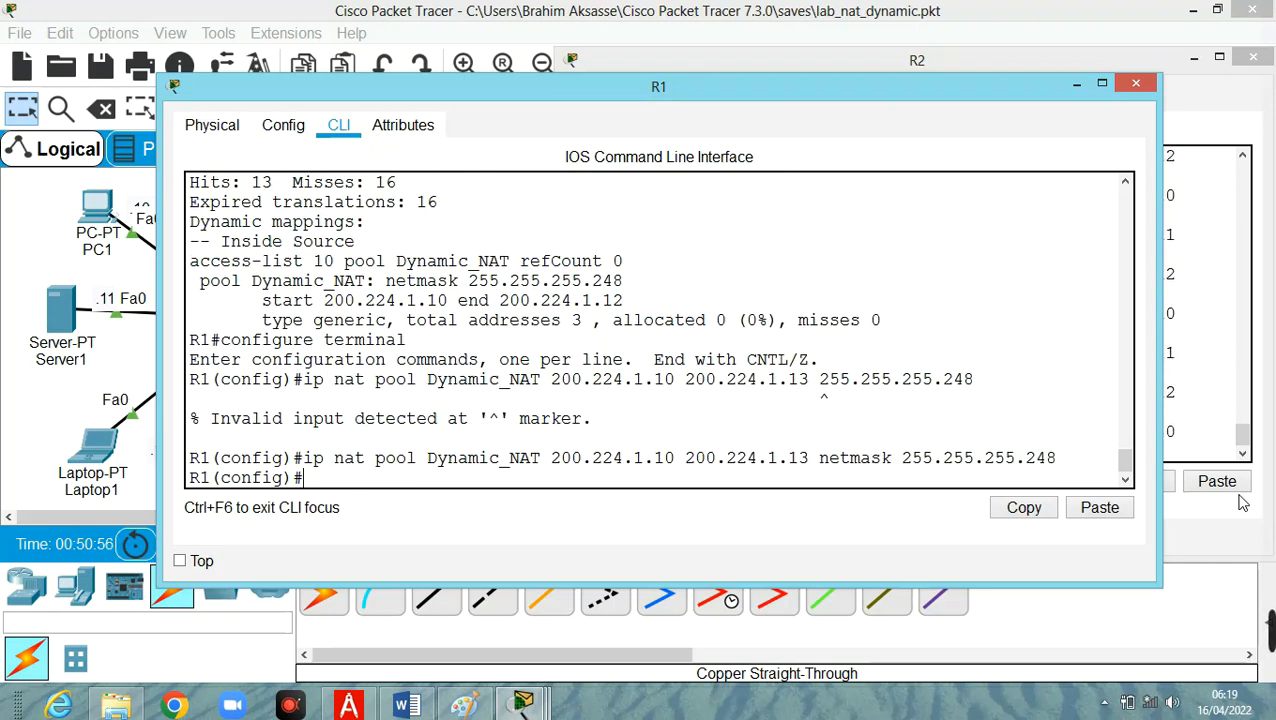
Reapply ip nat inside source list 10 pool Dynamic_NAT from the command history and exit global configuration mode.
{"action": "key", "text": "Up"}
{"action": "key", "text": "Up"}
{"action": "key", "text": "Up"}
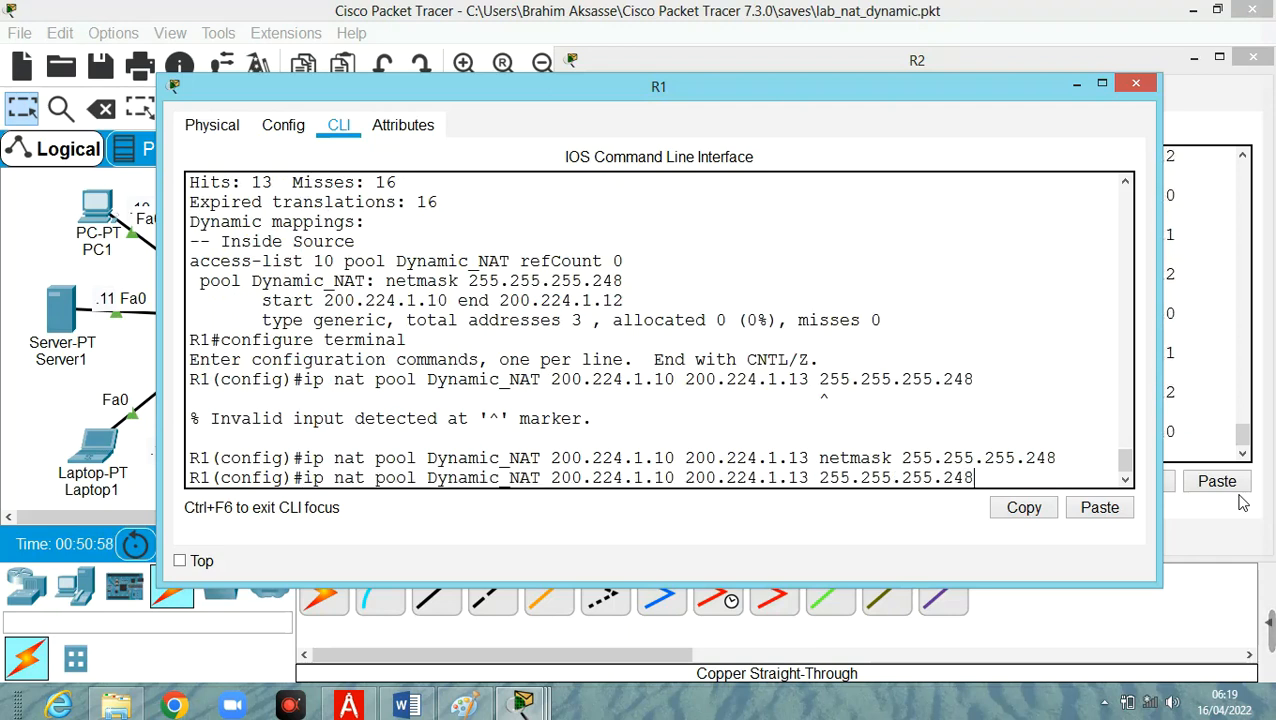
{"action": "key", "text": "Up"}
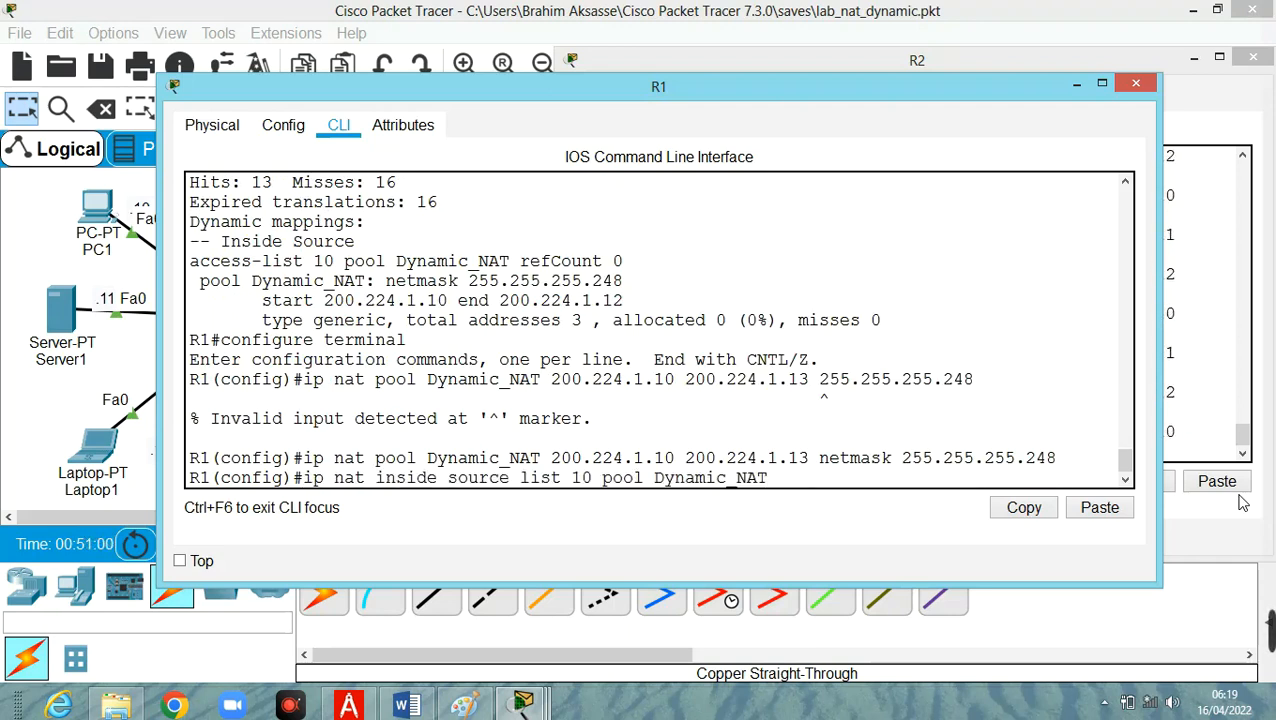
{"action": "key", "text": "Up"}
{"action": "key", "text": "Up"}
{"action": "key", "text": "Down"}
{"action": "key", "text": "Down"}
{"action": "key", "text": "Return"}
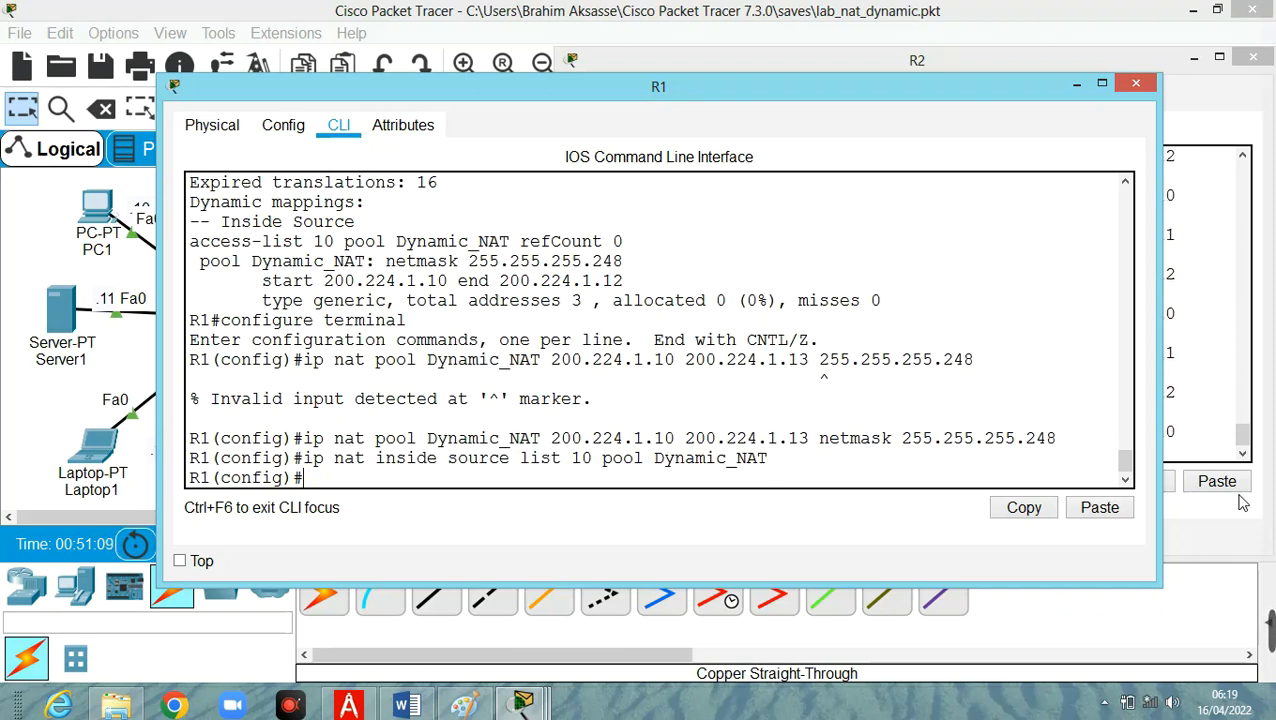
{"action": "type", "text": "exit"}
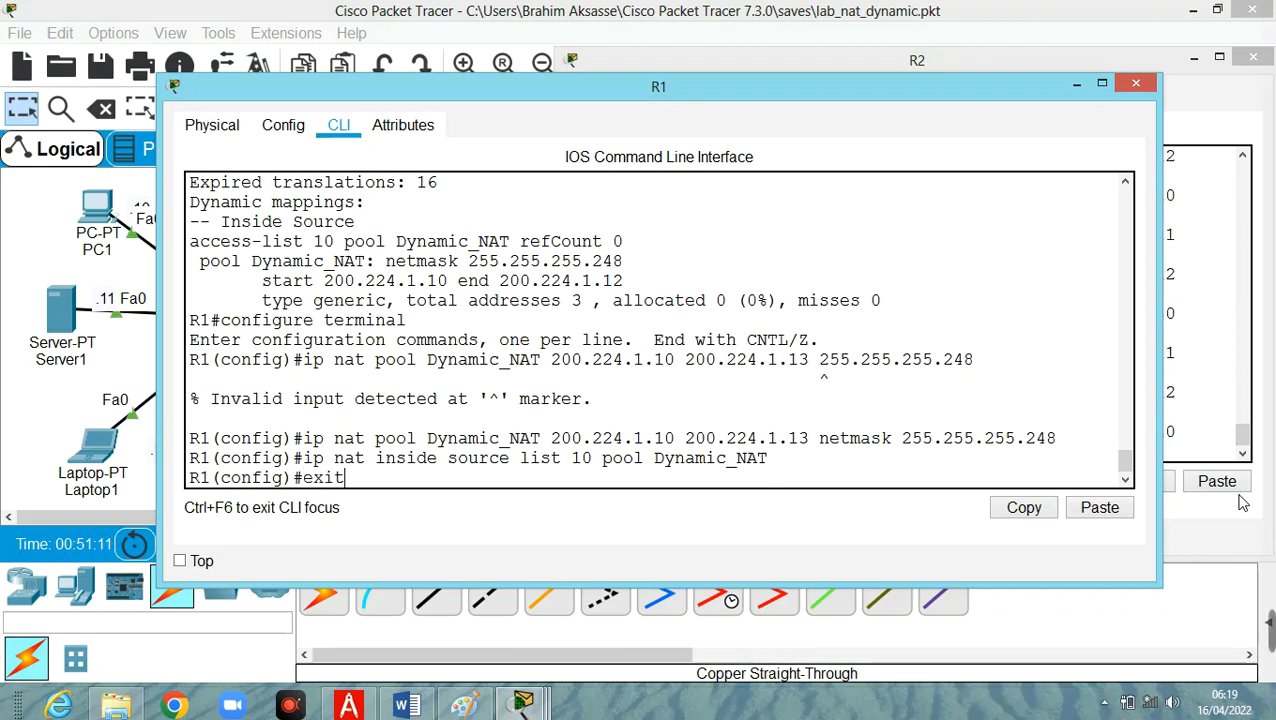
{"action": "key", "text": "Return"}
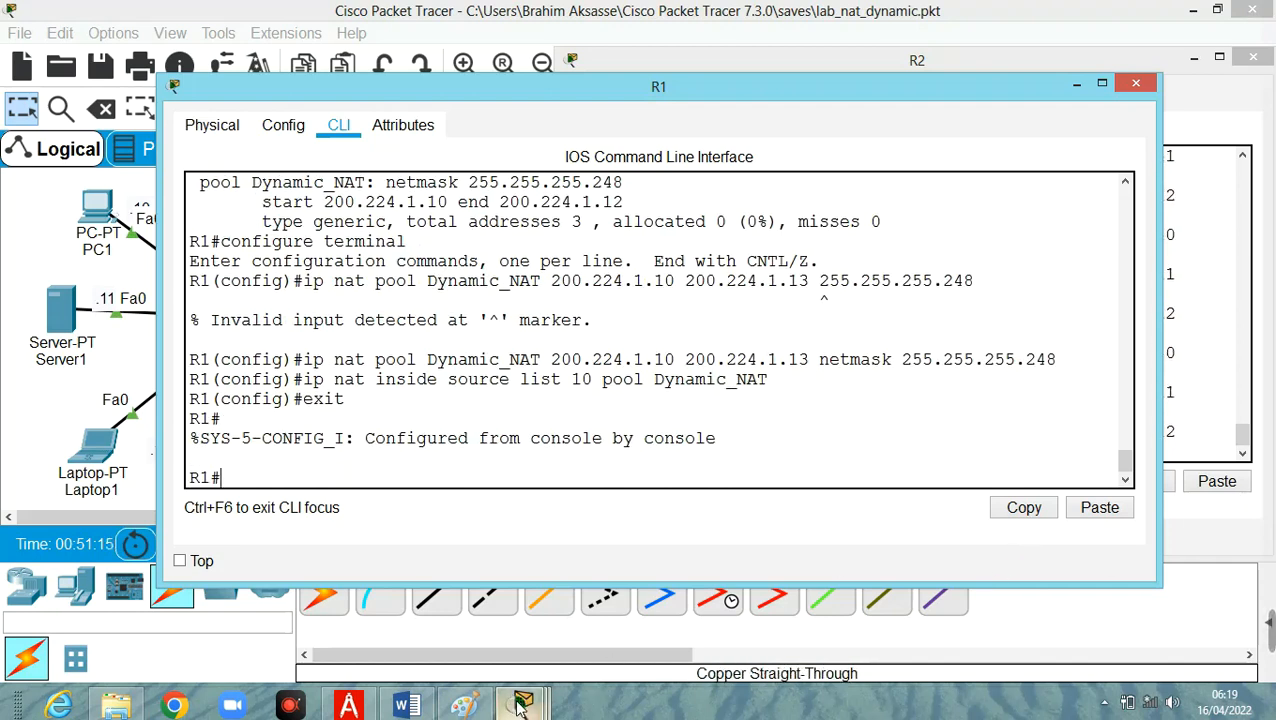
Restart PC2's continuous ping to 200.224.1.24 and check R2's ICMP debug output.
{"action": "mouse_move", "coordinate": [520, 706]}
{"action": "left_click", "coordinate": [1018, 638]}
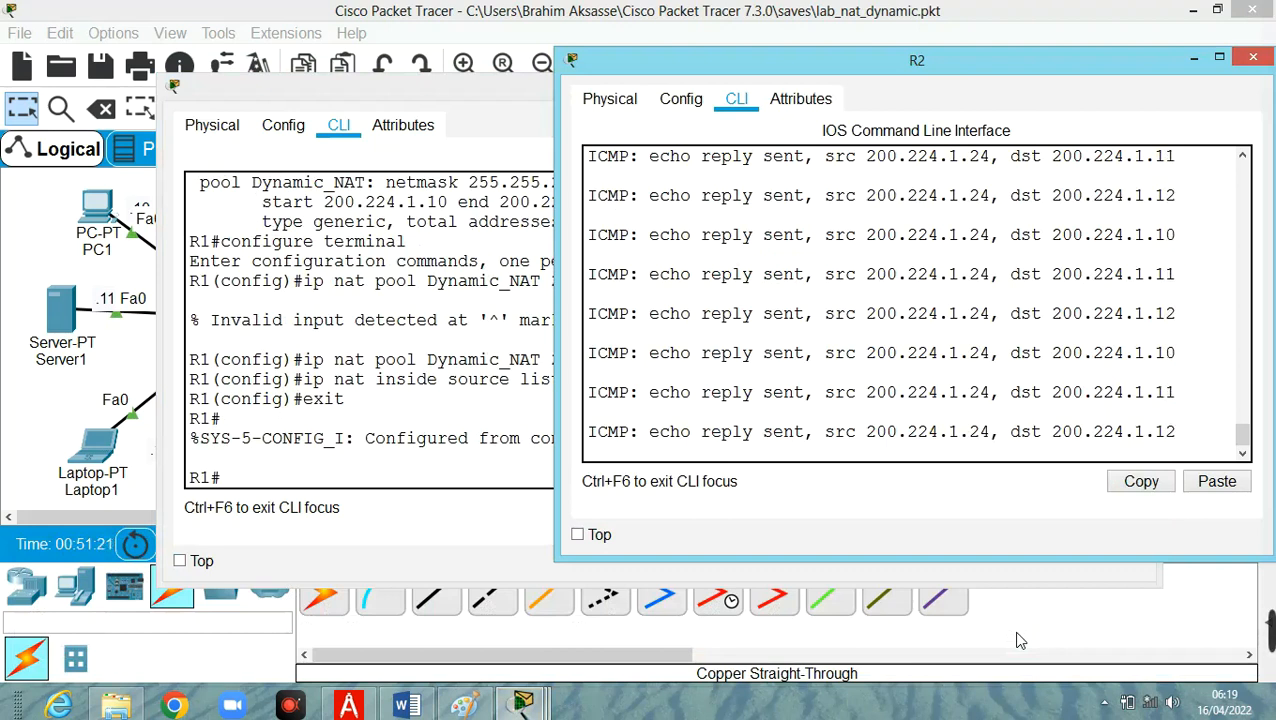
{"action": "left_click", "coordinate": [53, 436]}
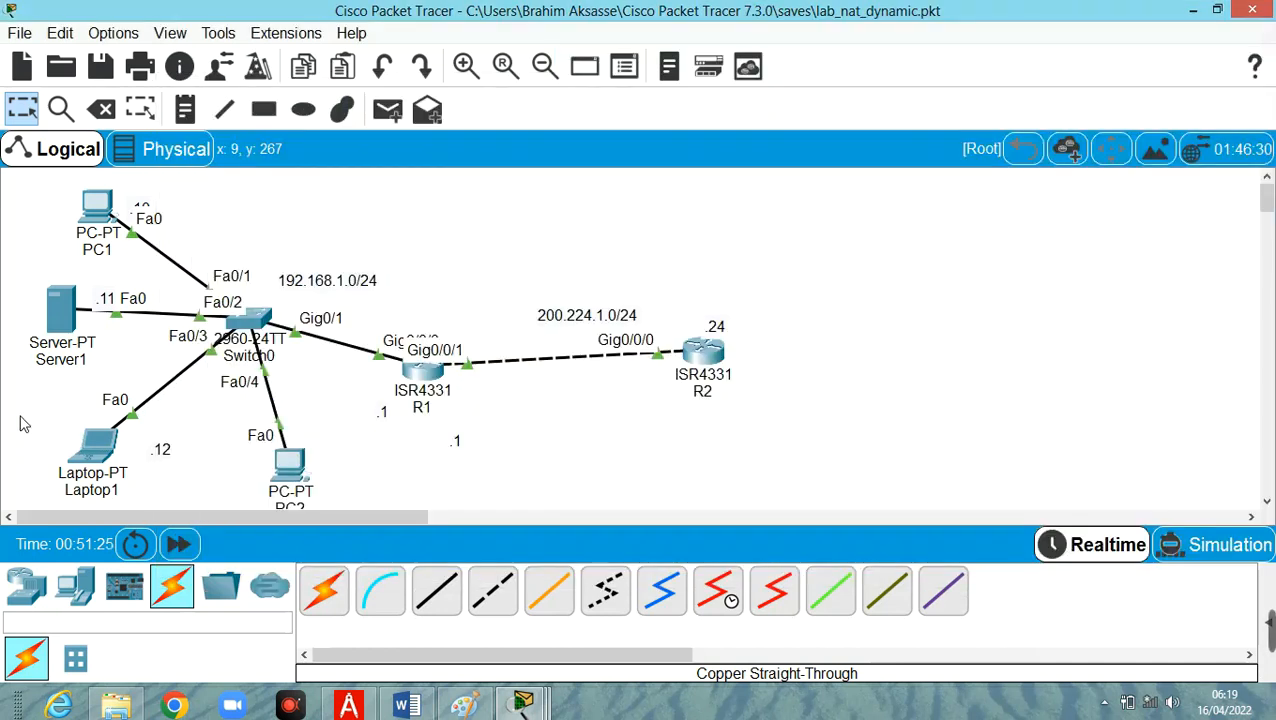
{"action": "left_click", "coordinate": [281, 468]}
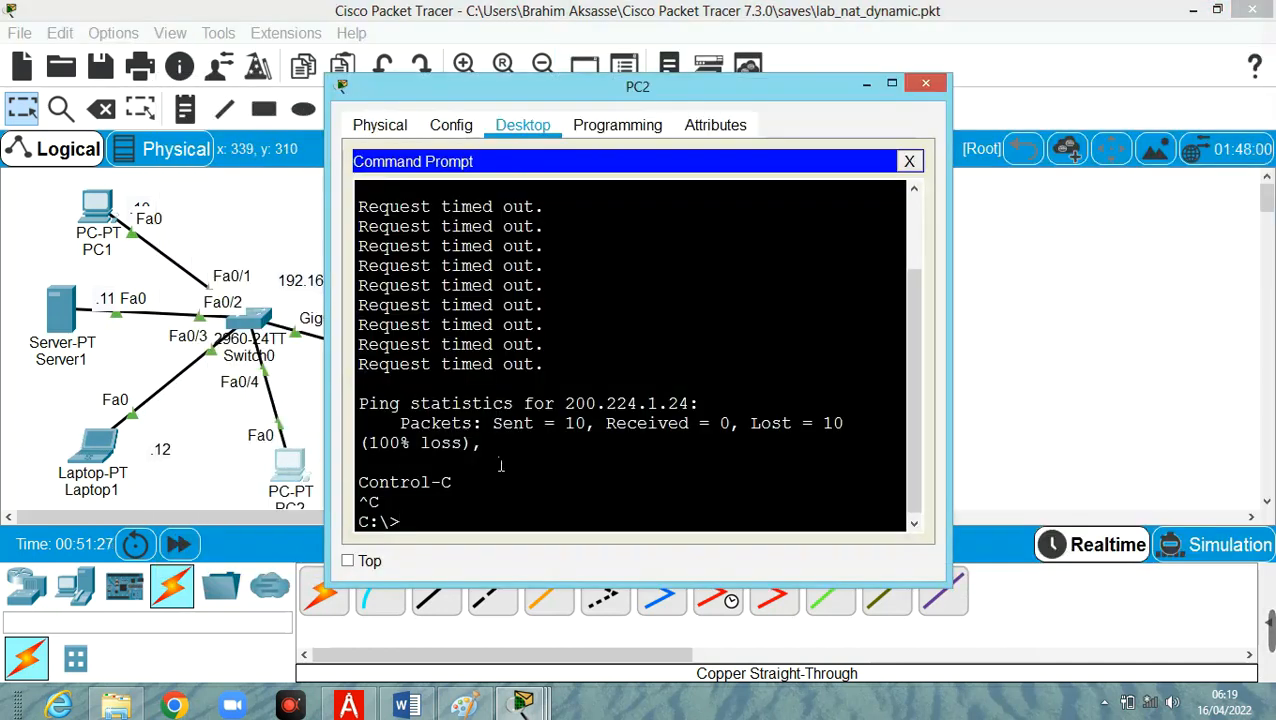
{"action": "key", "text": "Up"}
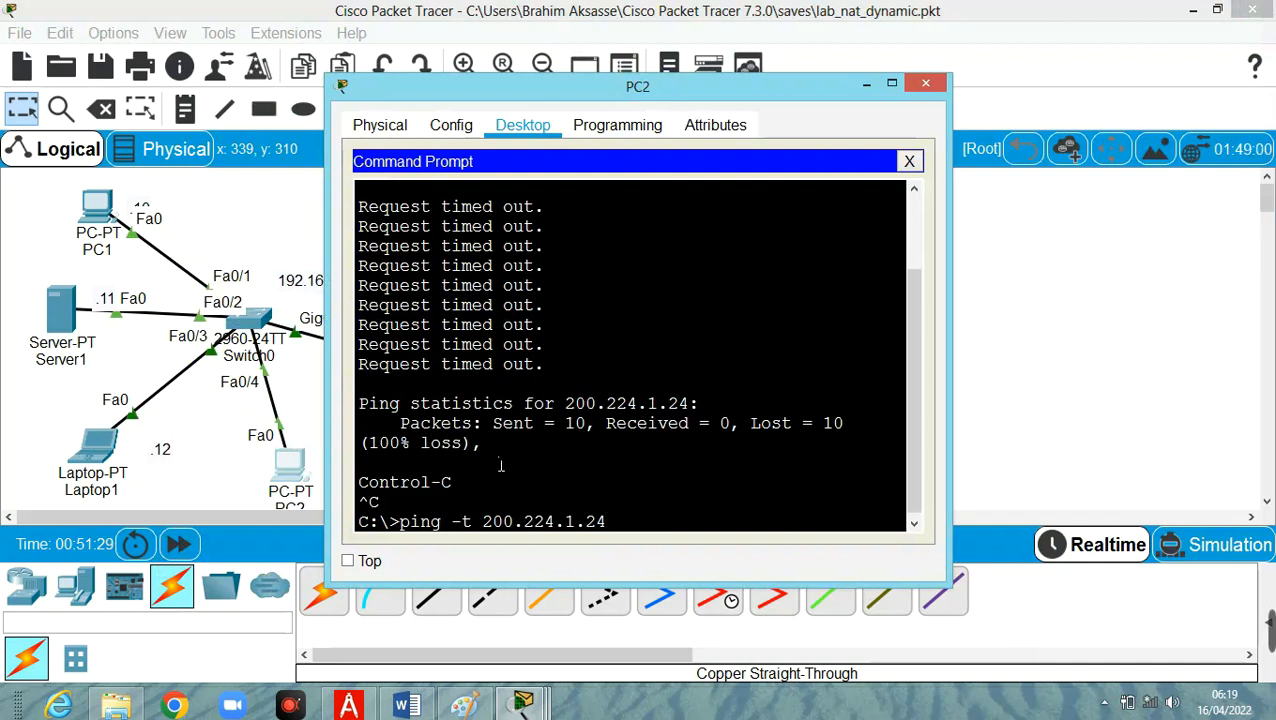
{"action": "key", "text": "Return"}
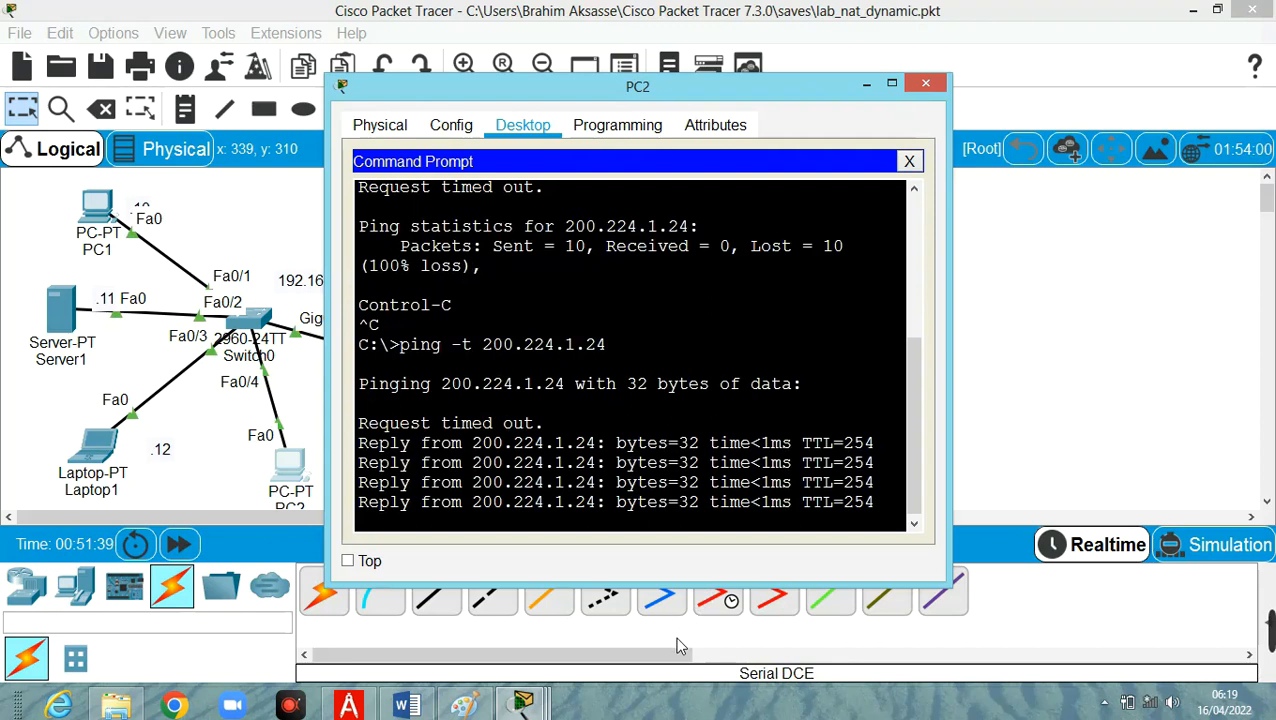
{"action": "mouse_move", "coordinate": [523, 703]}
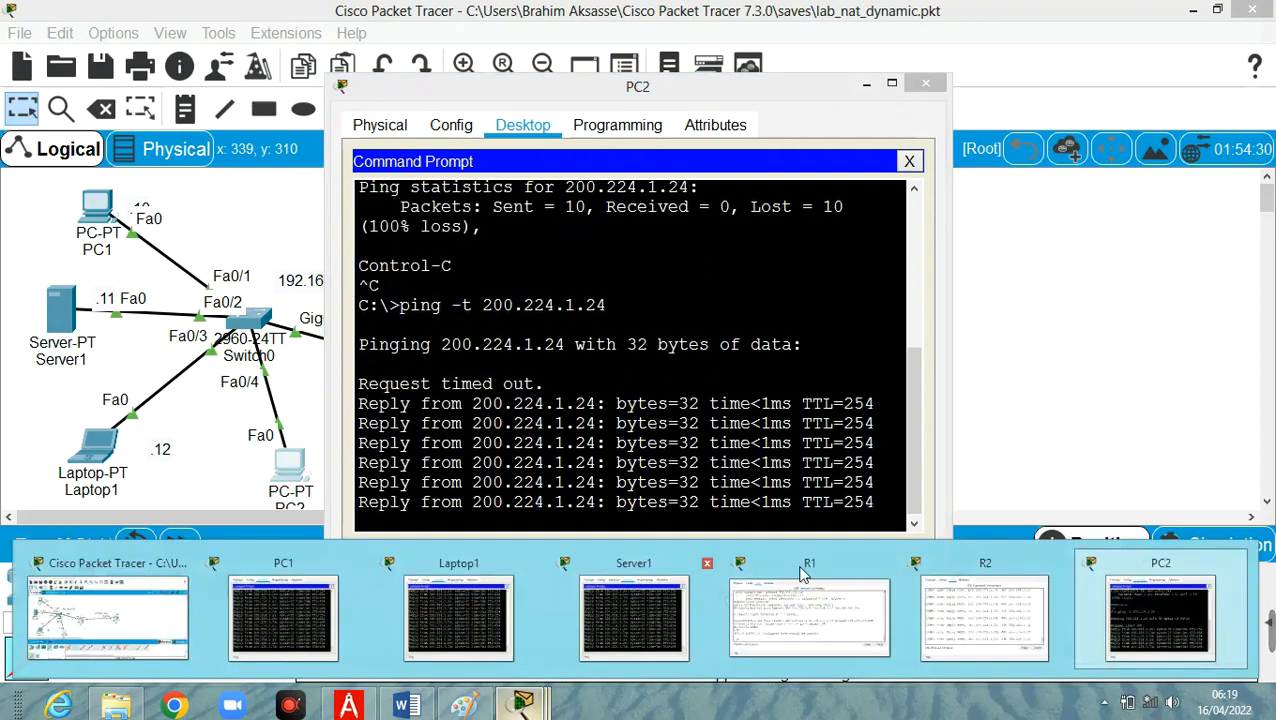
{"action": "left_click", "coordinate": [1046, 556]}
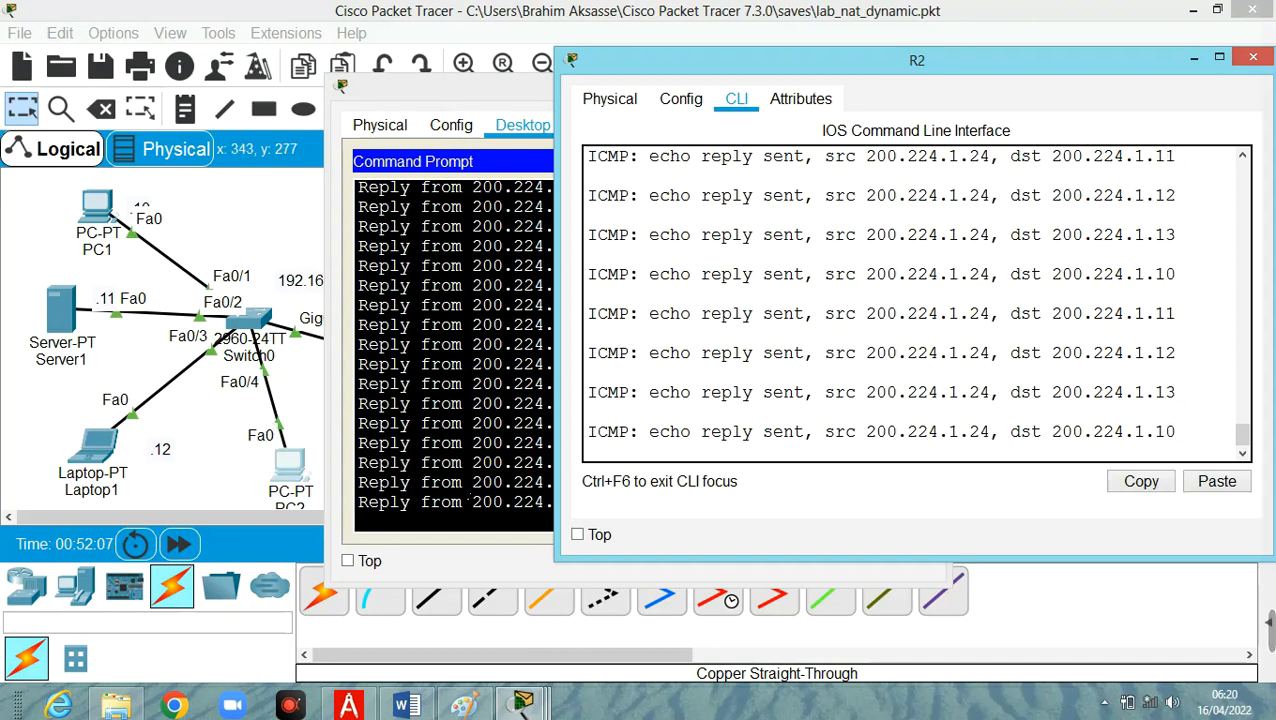
Show the IP NAT statistics on R1, correcting the misspelled statistics keyword before running the command.
{"action": "mouse_move", "coordinate": [522, 705]}
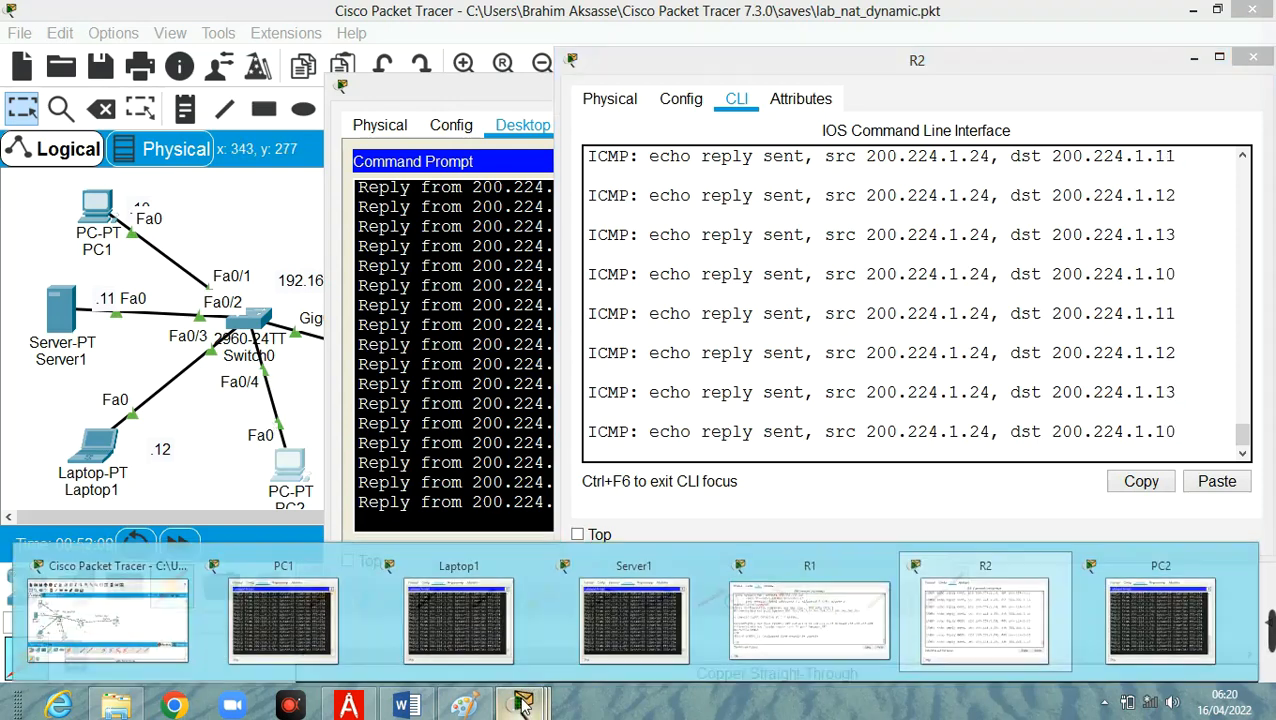
{"action": "left_click", "coordinate": [782, 608]}
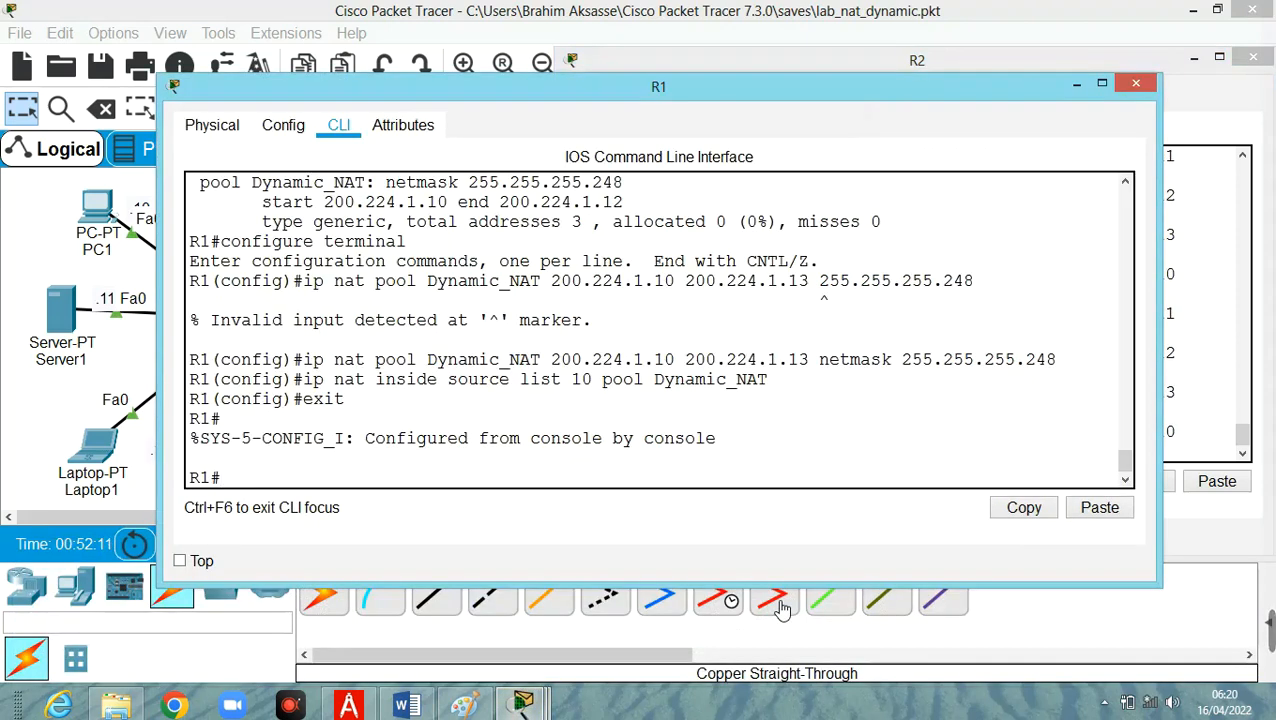
{"action": "type", "text": "sh"}
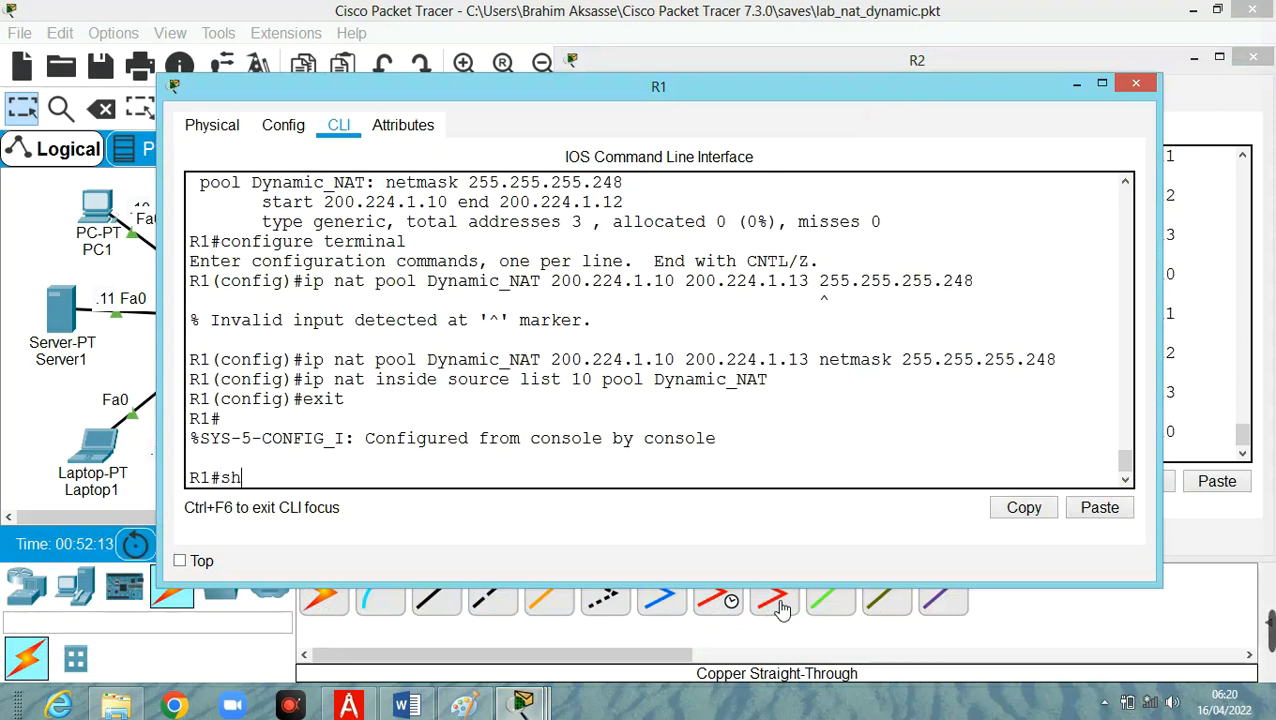
{"action": "type", "text": "ow ip nat st"}
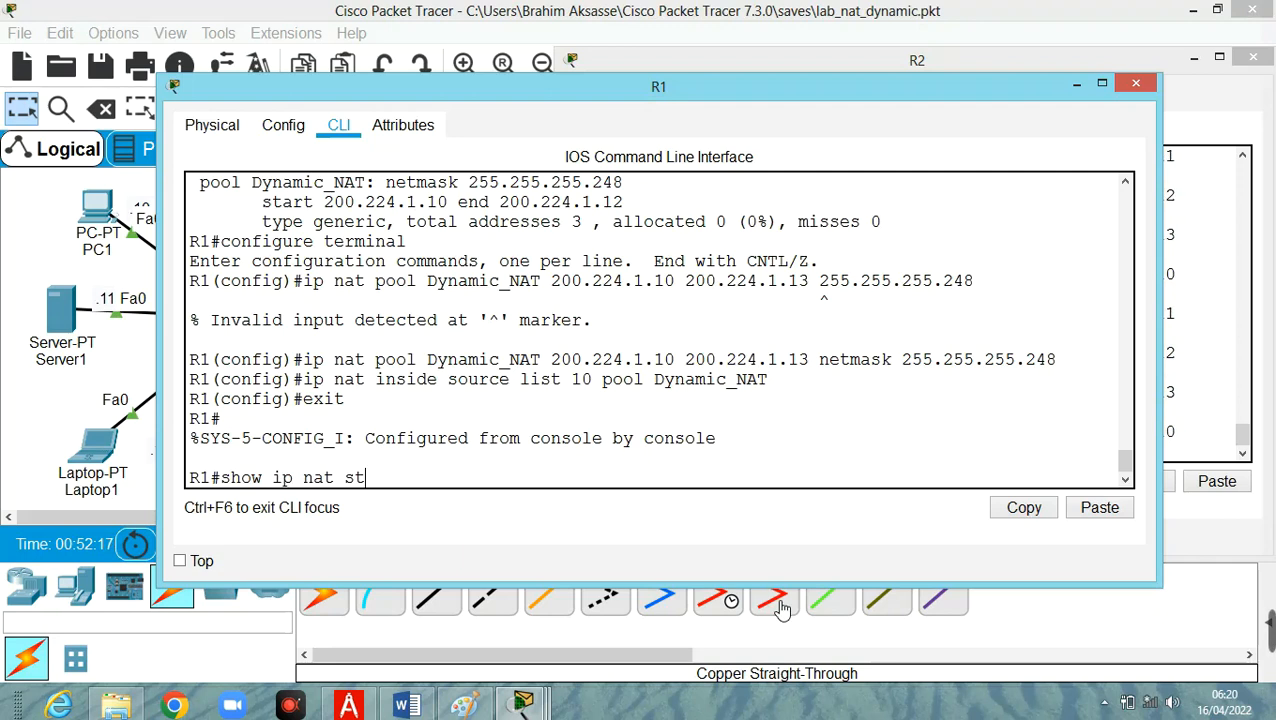
{"action": "type", "text": "tisctics"}
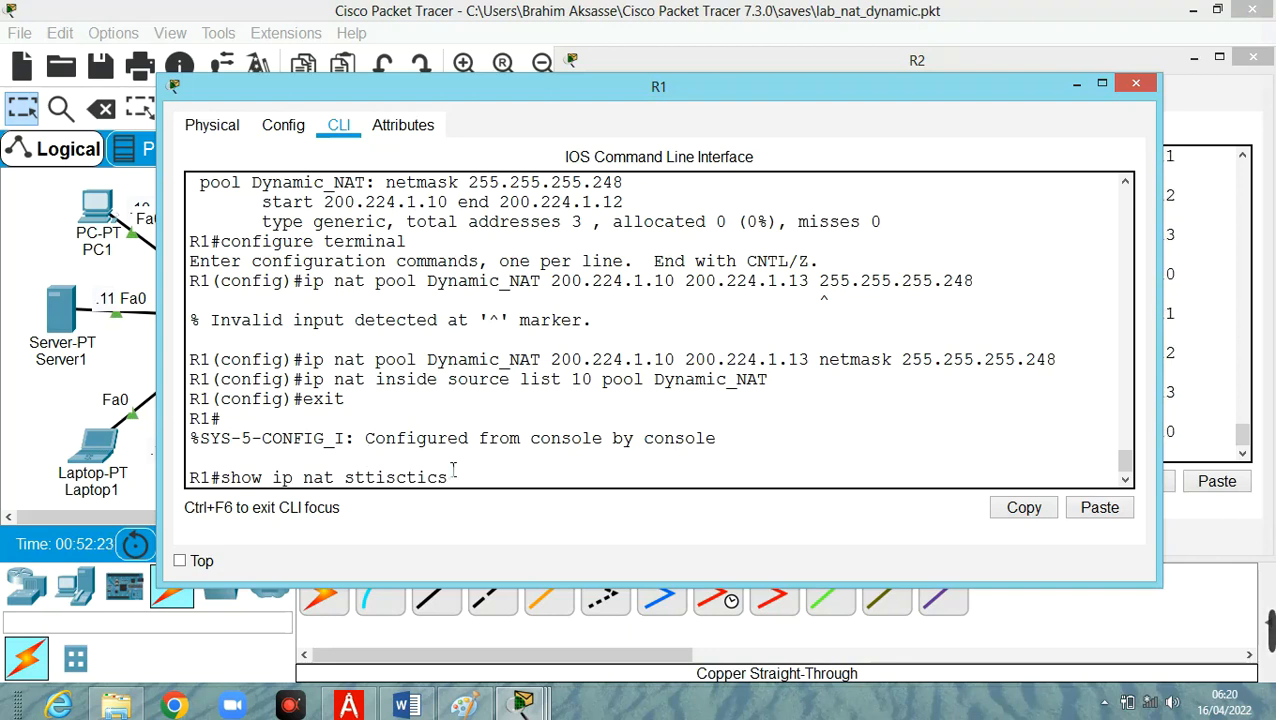
{"action": "key", "text": "Left"}
{"action": "key", "text": "Left"}
{"action": "key", "text": "Left"}
{"action": "key", "text": "Left"}
{"action": "key", "text": "Left"}
{"action": "key", "text": "Left"}
{"action": "type", "text": "a"}
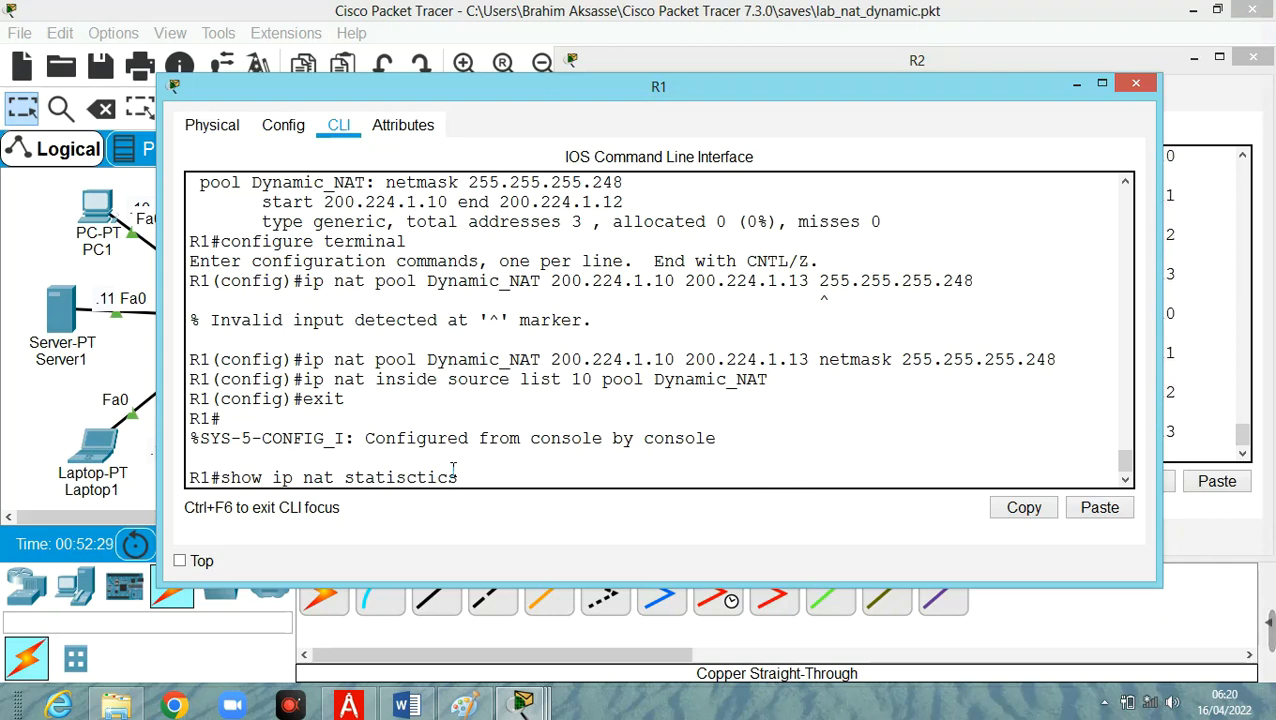
{"action": "key", "text": "Right"}
{"action": "key", "text": "Right"}
{"action": "key", "text": "Right"}
{"action": "key", "text": "BackSpace"}
{"action": "key", "text": "Return"}
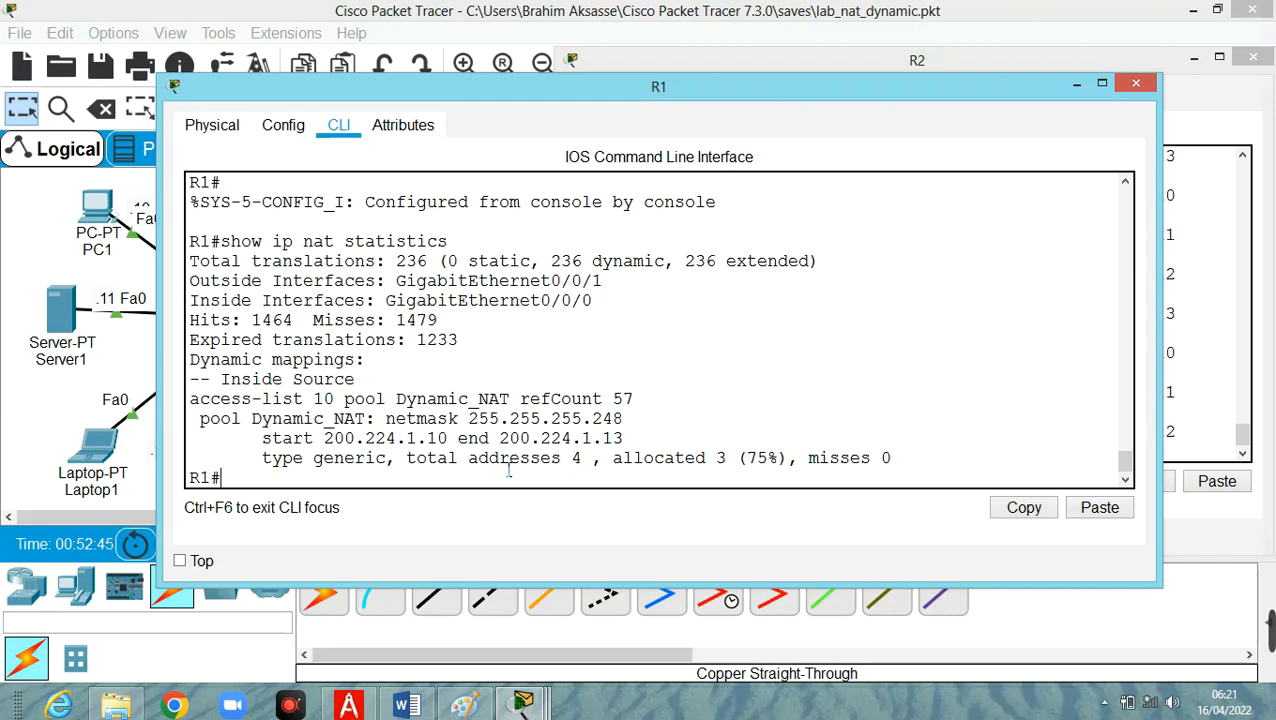
Recall and run show ip nat translation on R1.
{"action": "key", "text": "Up"}
{"action": "key", "text": "Up"}
{"action": "key", "text": "Down"}
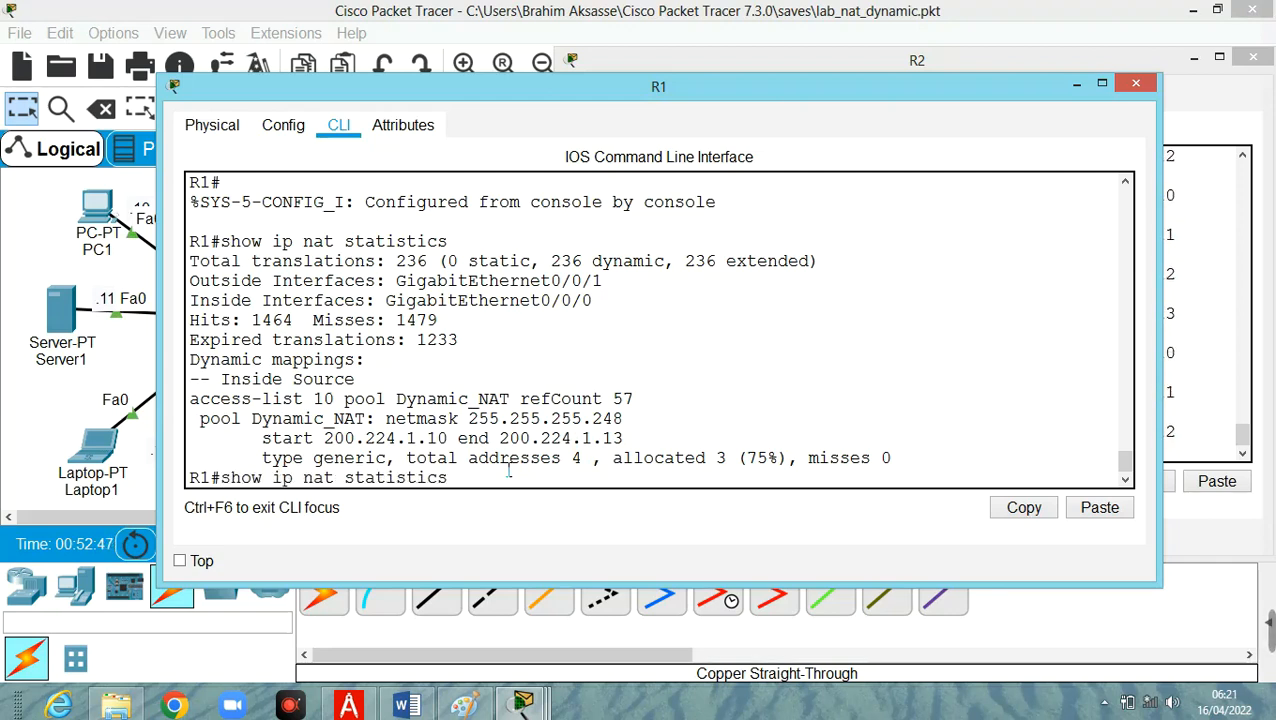
{"action": "key", "text": "Up"}
{"action": "key", "text": "Up"}
{"action": "key", "text": "Return"}
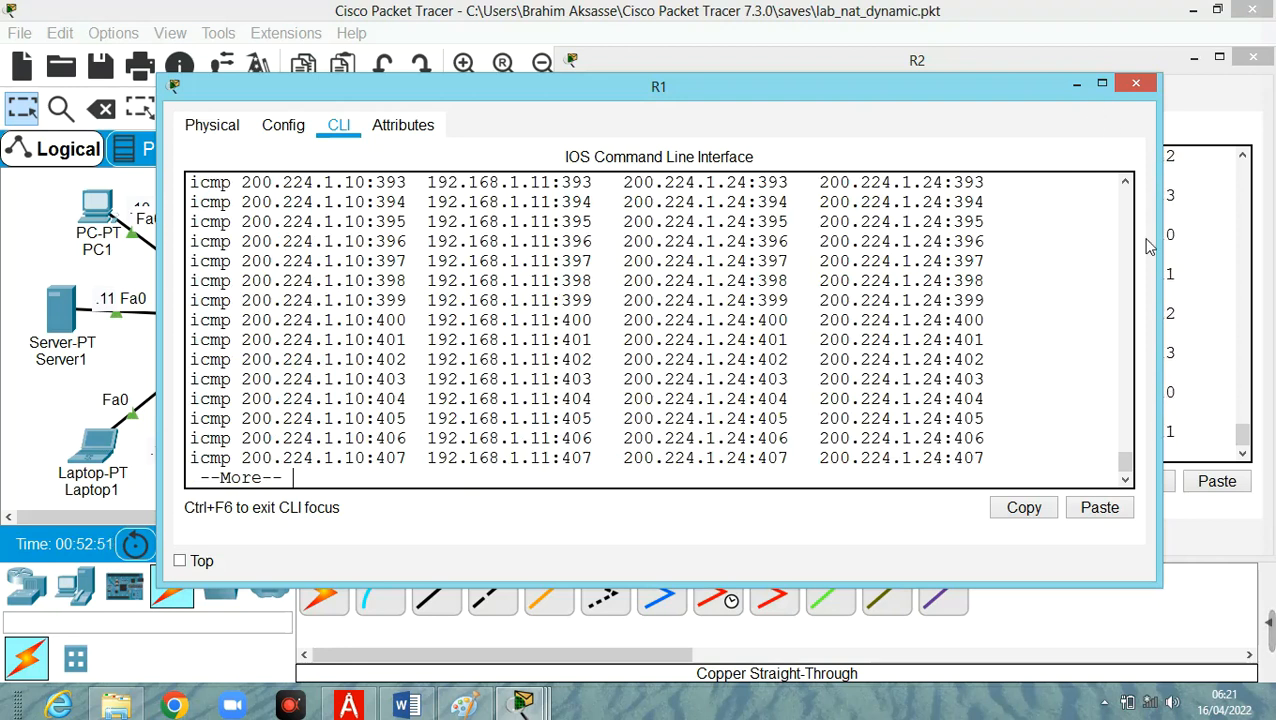
Widen R1's window and examine the inside global and inside local addresses in the NAT translation table.
{"action": "left_click_drag", "start_coordinate": [1159, 252], "coordinate": [1273, 262]}
{"action": "scroll", "coordinate": [642, 338], "scroll_direction": "up", "scroll_amount": 1}
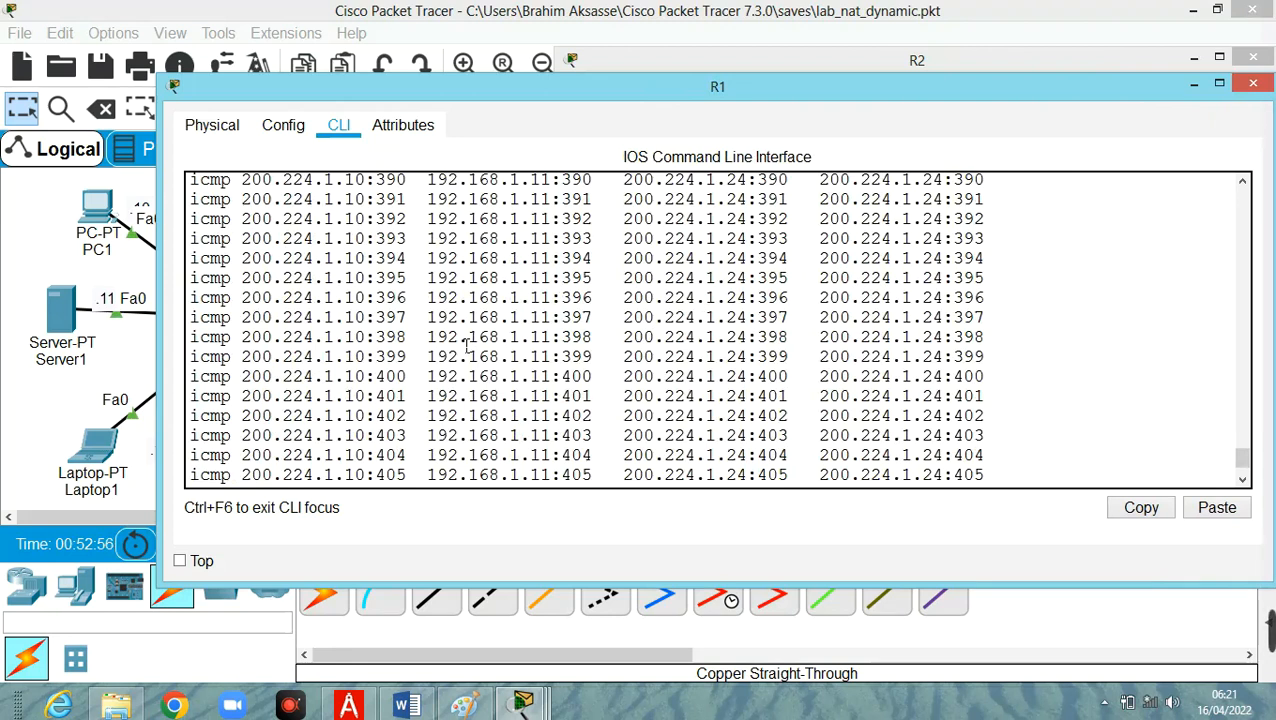
{"action": "scroll", "coordinate": [466, 344], "scroll_direction": "up", "scroll_amount": 2}
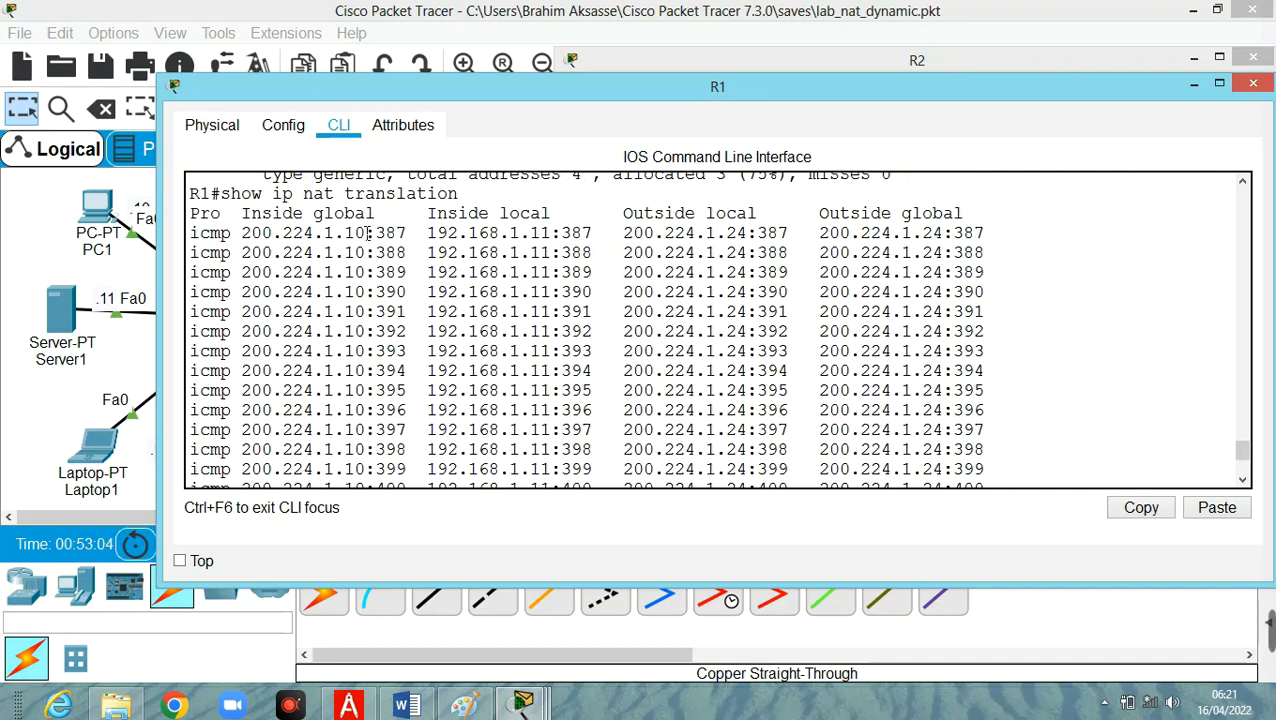
{"action": "scroll", "coordinate": [376, 320], "scroll_direction": "down", "scroll_amount": 3}
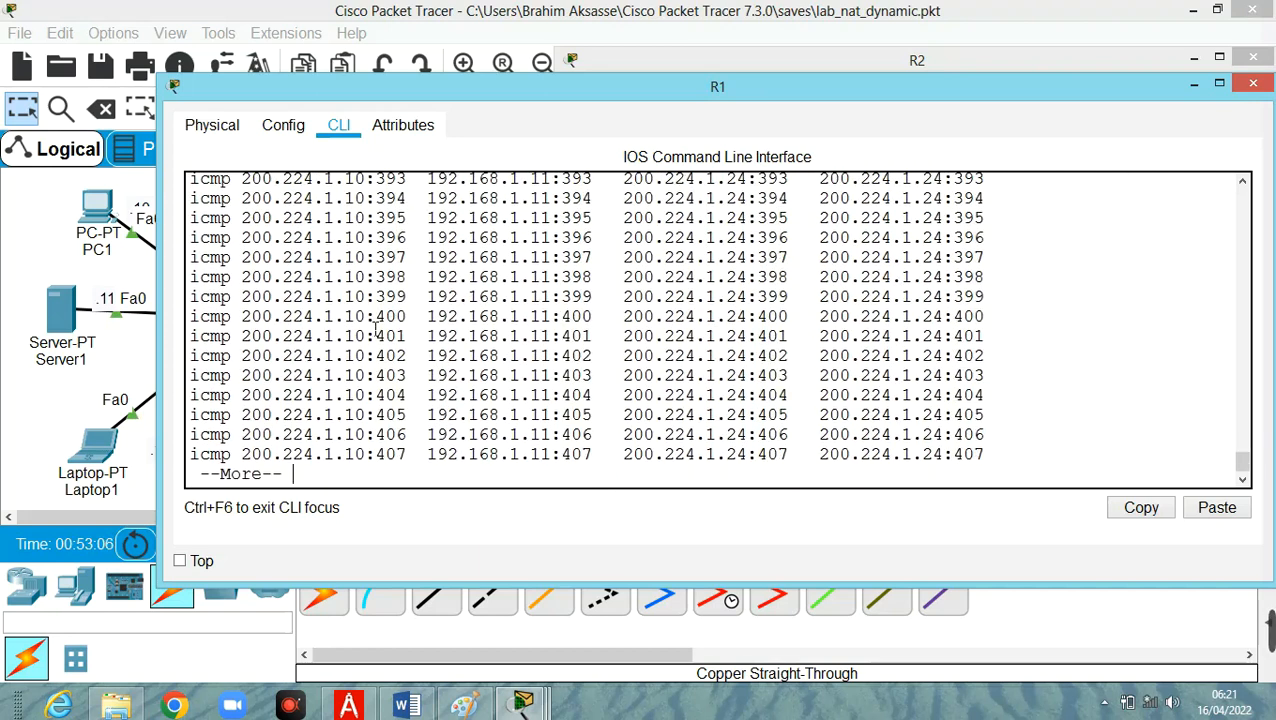
{"action": "scroll", "coordinate": [376, 330], "scroll_direction": "up", "scroll_amount": 3}
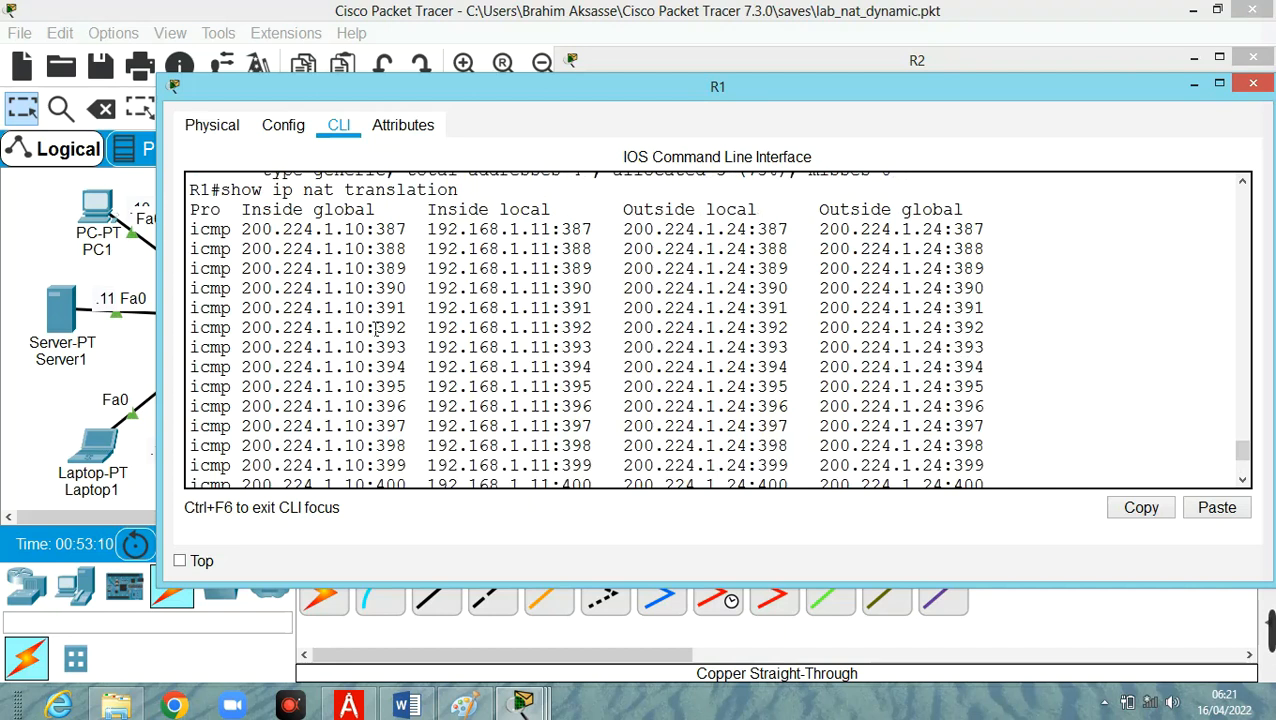
{"action": "scroll", "coordinate": [376, 328], "scroll_direction": "down", "scroll_amount": 3}
{"action": "scroll", "coordinate": [376, 328], "scroll_direction": "up", "scroll_amount": 3}
{"action": "scroll", "coordinate": [376, 330], "scroll_direction": "up", "scroll_amount": 3}
{"action": "scroll", "coordinate": [376, 330], "scroll_direction": "down", "scroll_amount": 6}
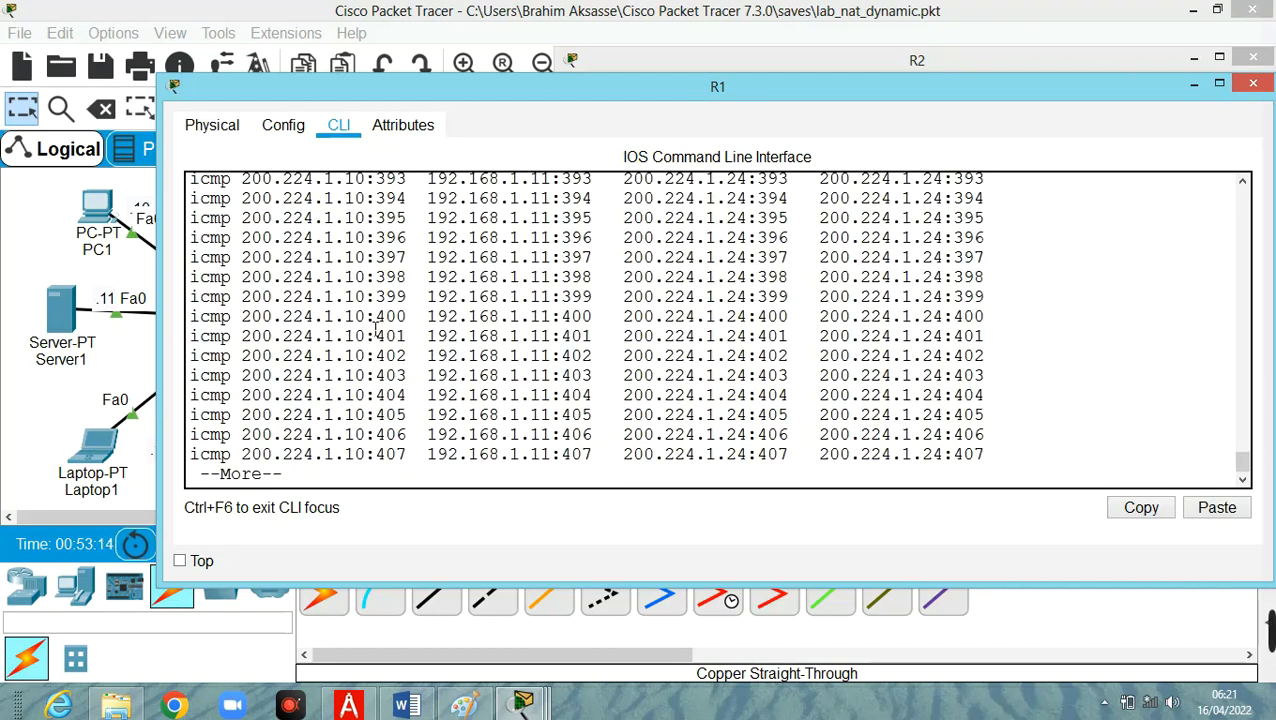
Page through the remaining NAT translation output on R1 to the end of the table.
{"action": "key", "text": "space"}
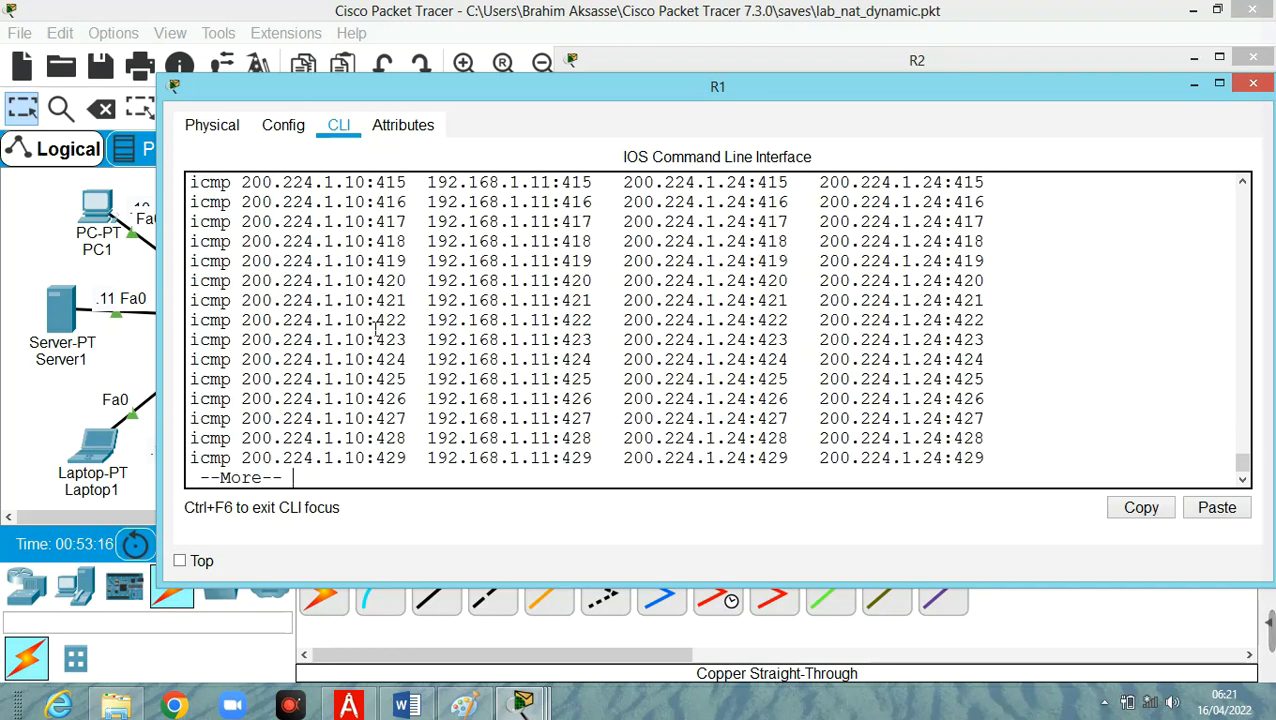
{"action": "key", "text": "space"}
{"action": "key", "text": "space"}
{"action": "key", "text": "space"}
{"action": "key", "text": "space"}
{"action": "key", "text": "space"}
{"action": "key", "text": "space"}
{"action": "key", "text": "space"}
{"action": "key", "text": "space"}
{"action": "key", "text": "space"}
{"action": "key", "text": "space"}
{"action": "key", "text": "space"}
{"action": "key", "text": "space"}
{"action": "key", "text": "space"}
{"action": "key", "text": "space"}
{"action": "key", "text": "space"}
{"action": "key", "text": "space"}
{"action": "key", "text": "space"}
{"action": "key", "text": "space"}
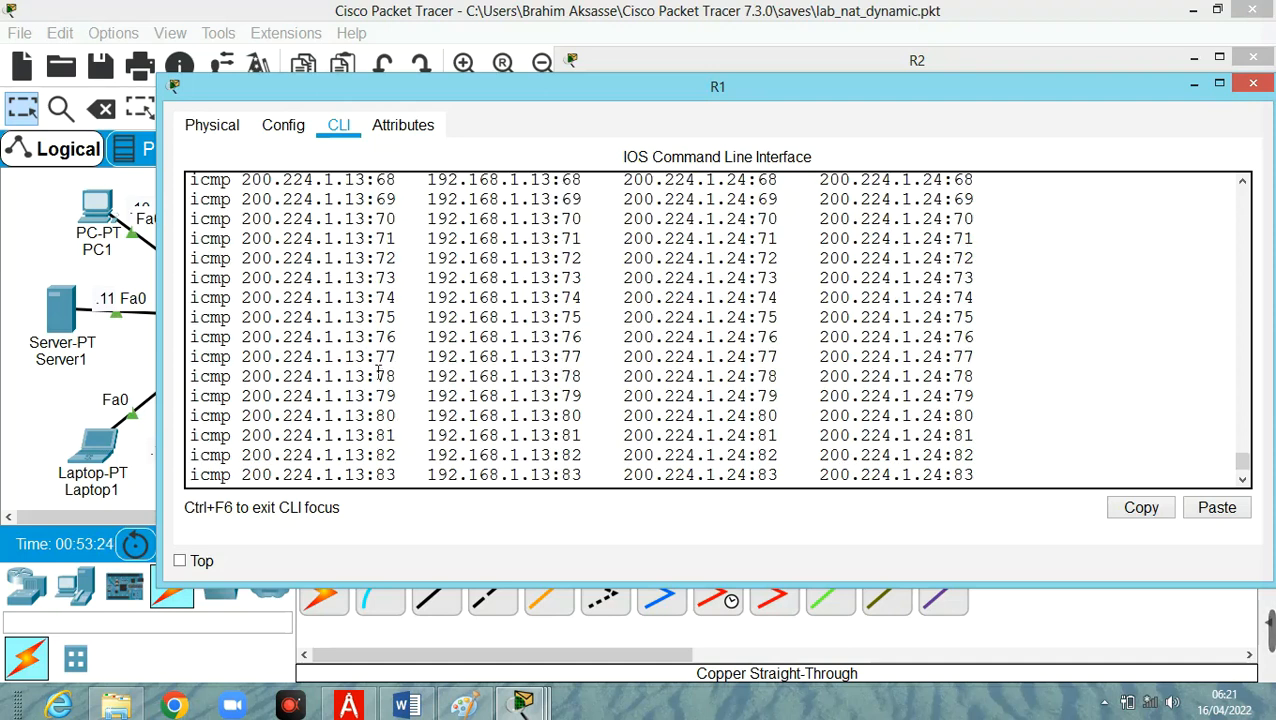
Examine which inside global address each inside local host is mapped to in R1's translation table.
{"action": "scroll", "coordinate": [345, 432], "scroll_direction": "up", "scroll_amount": 12}
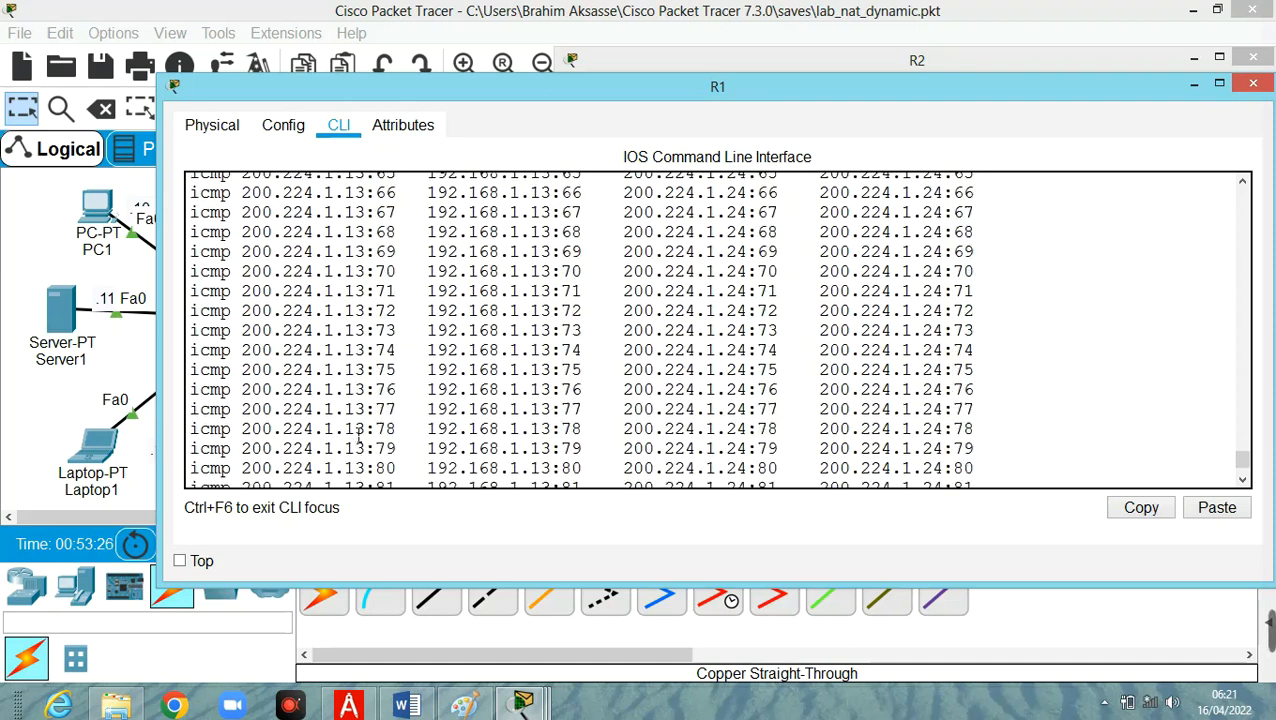
{"action": "scroll", "coordinate": [359, 432], "scroll_direction": "up", "scroll_amount": 15}
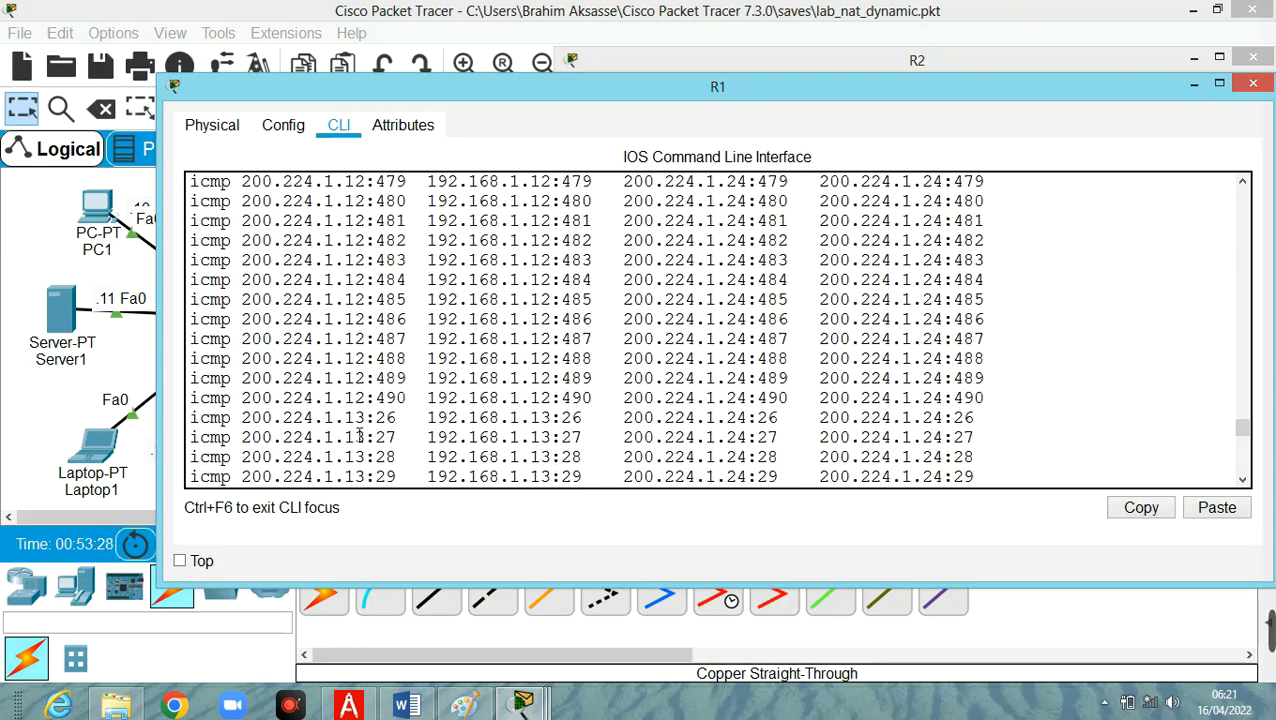
{"action": "scroll", "coordinate": [359, 432], "scroll_direction": "up", "scroll_amount": 15}
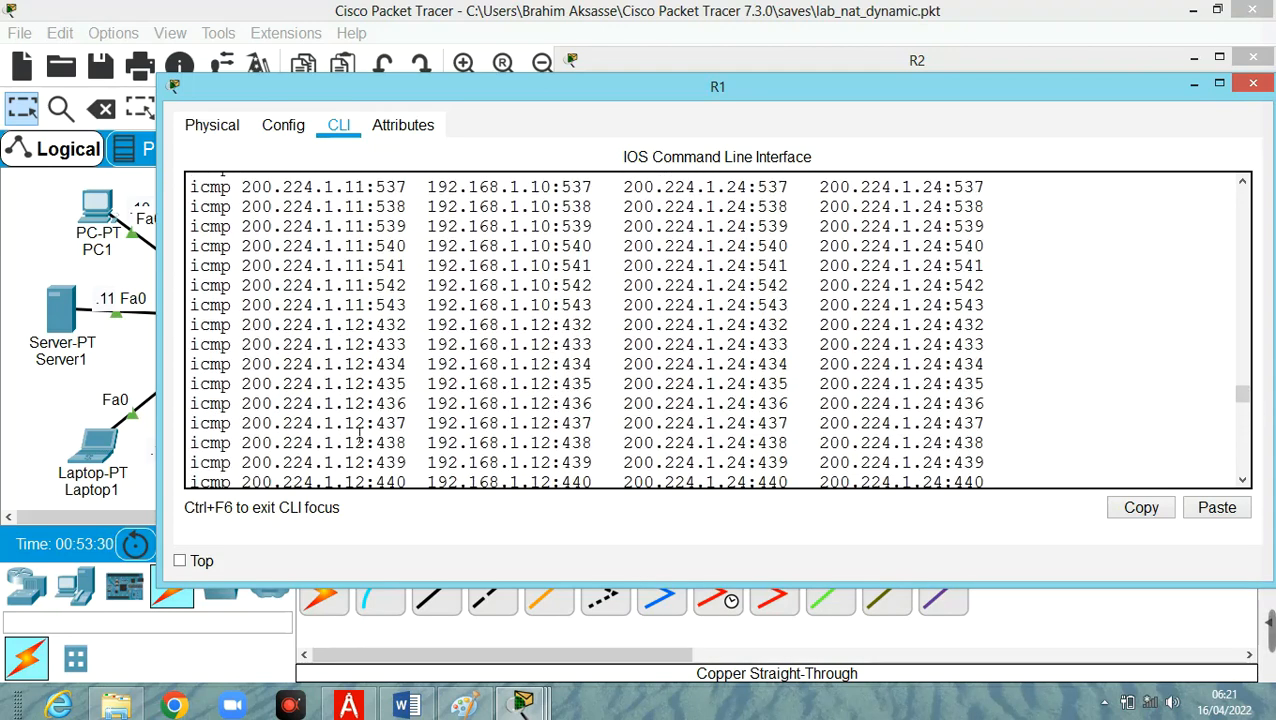
{"action": "scroll", "coordinate": [359, 432], "scroll_direction": "up", "scroll_amount": 12}
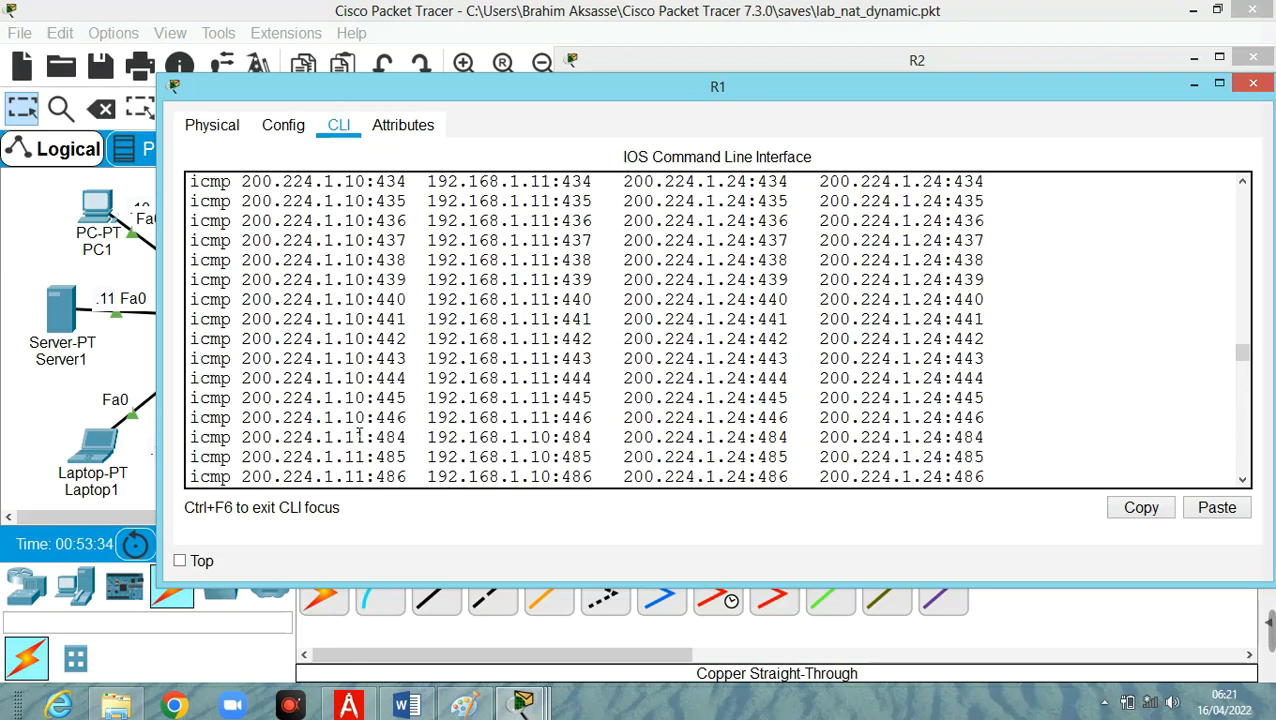
{"action": "scroll", "coordinate": [359, 432], "scroll_direction": "down", "scroll_amount": 8}
{"action": "scroll", "coordinate": [359, 432], "scroll_direction": "down", "scroll_amount": 9}
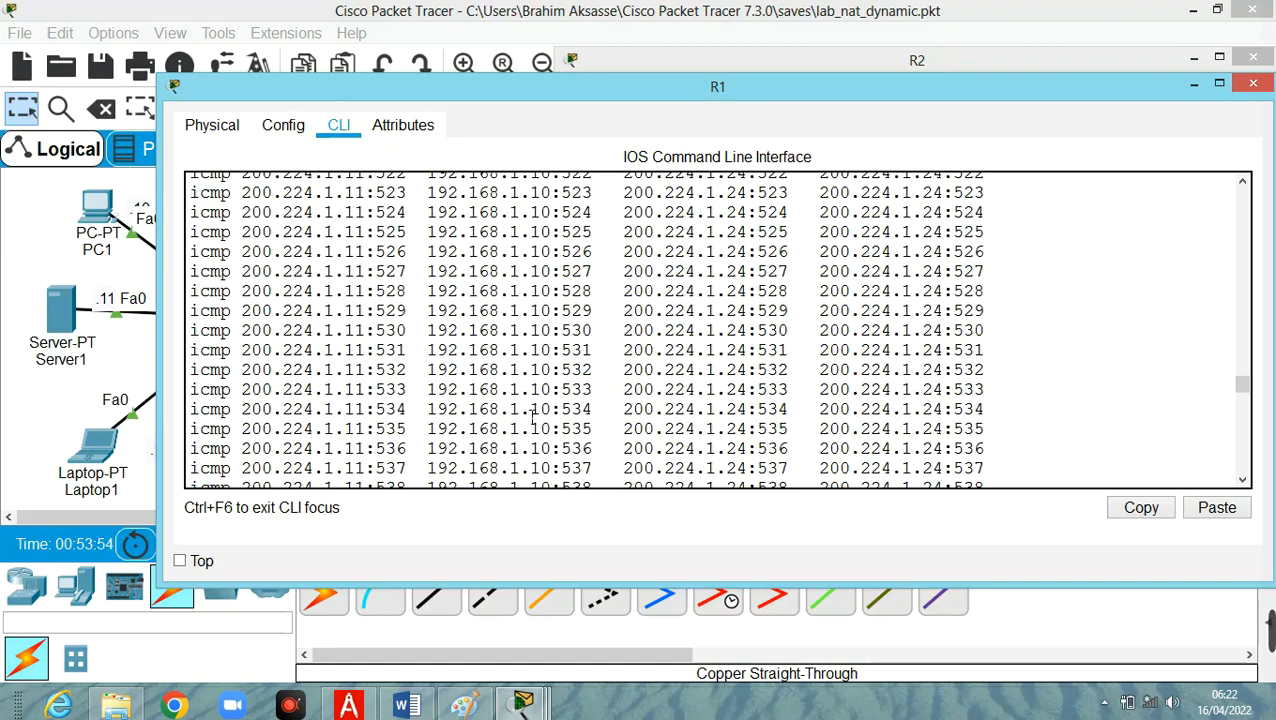
{"action": "scroll", "coordinate": [395, 412], "scroll_direction": "down", "scroll_amount": 2}
{"action": "scroll", "coordinate": [395, 412], "scroll_direction": "down", "scroll_amount": 2}
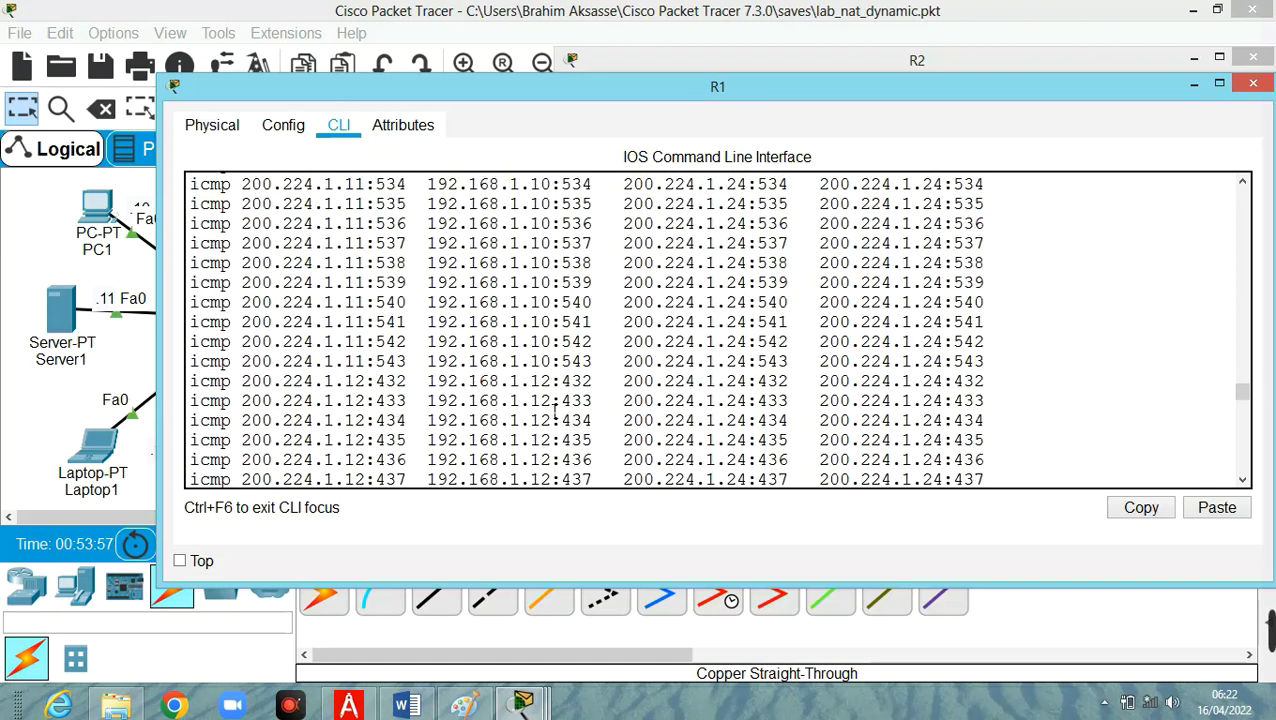
{"action": "scroll", "coordinate": [556, 410], "scroll_direction": "down", "scroll_amount": 10}
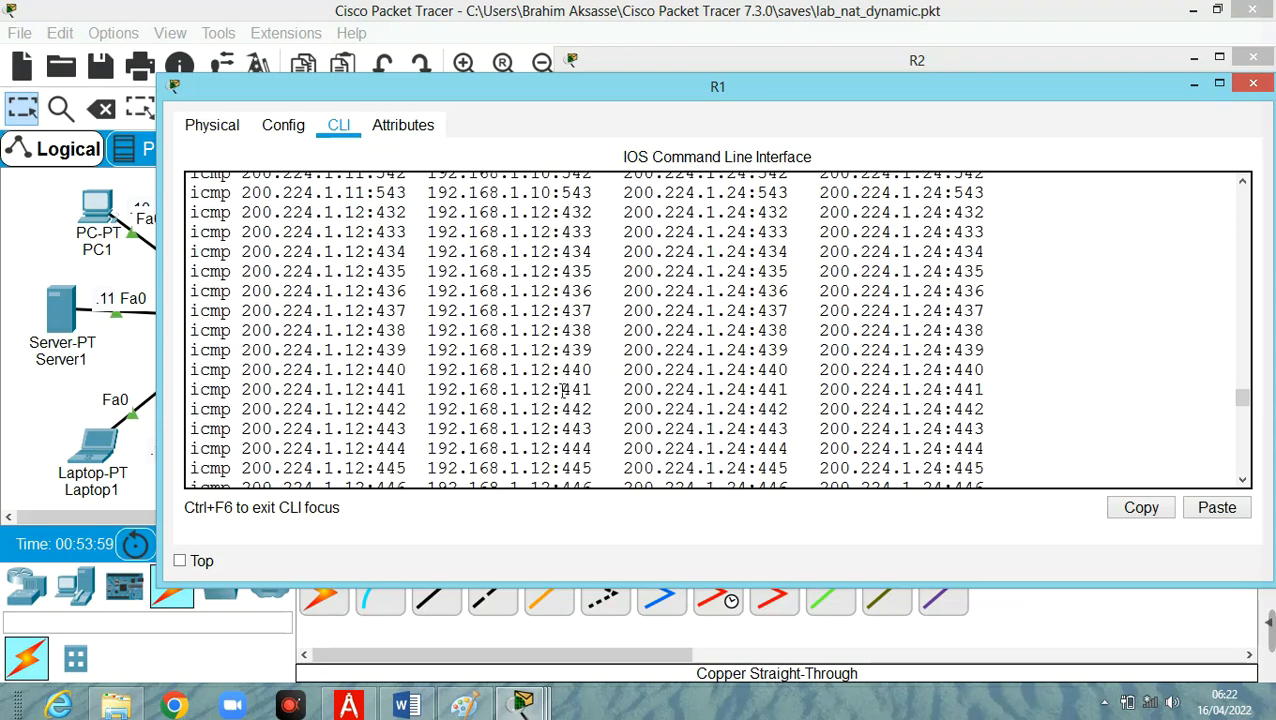
{"action": "scroll", "coordinate": [563, 391], "scroll_direction": "down", "scroll_amount": 16}
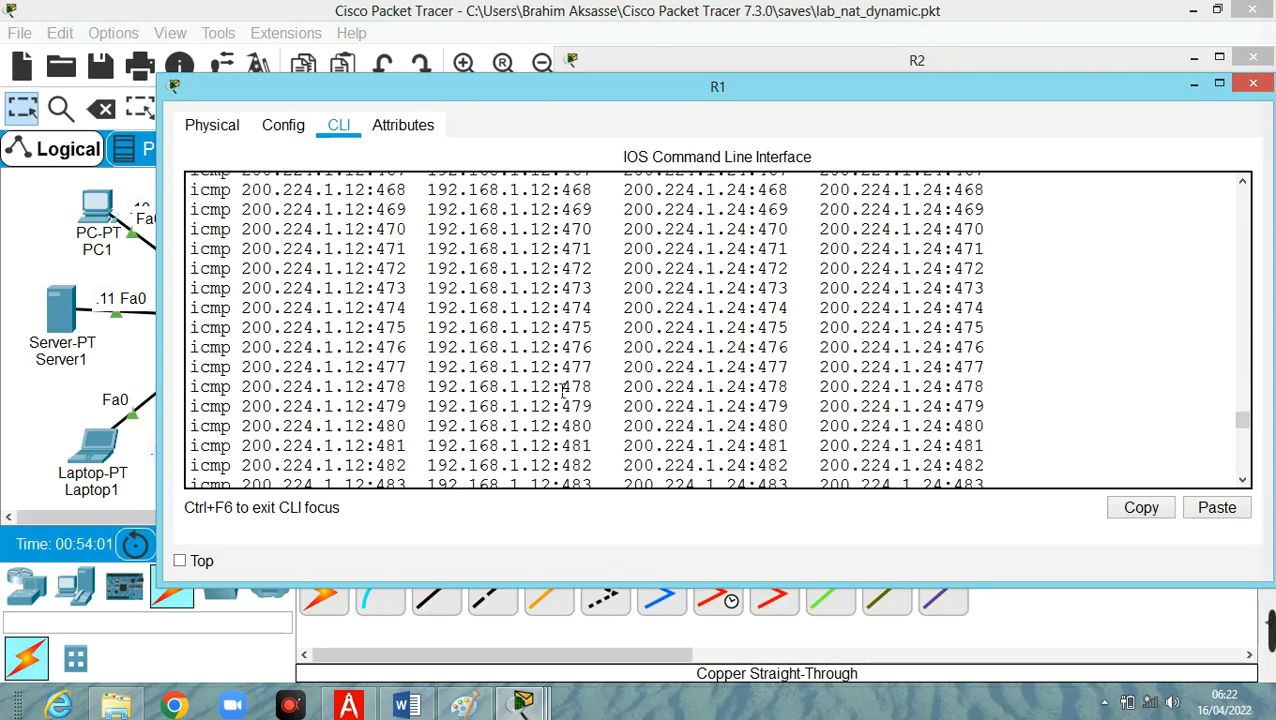
{"action": "scroll", "coordinate": [563, 391], "scroll_direction": "down", "scroll_amount": 11}
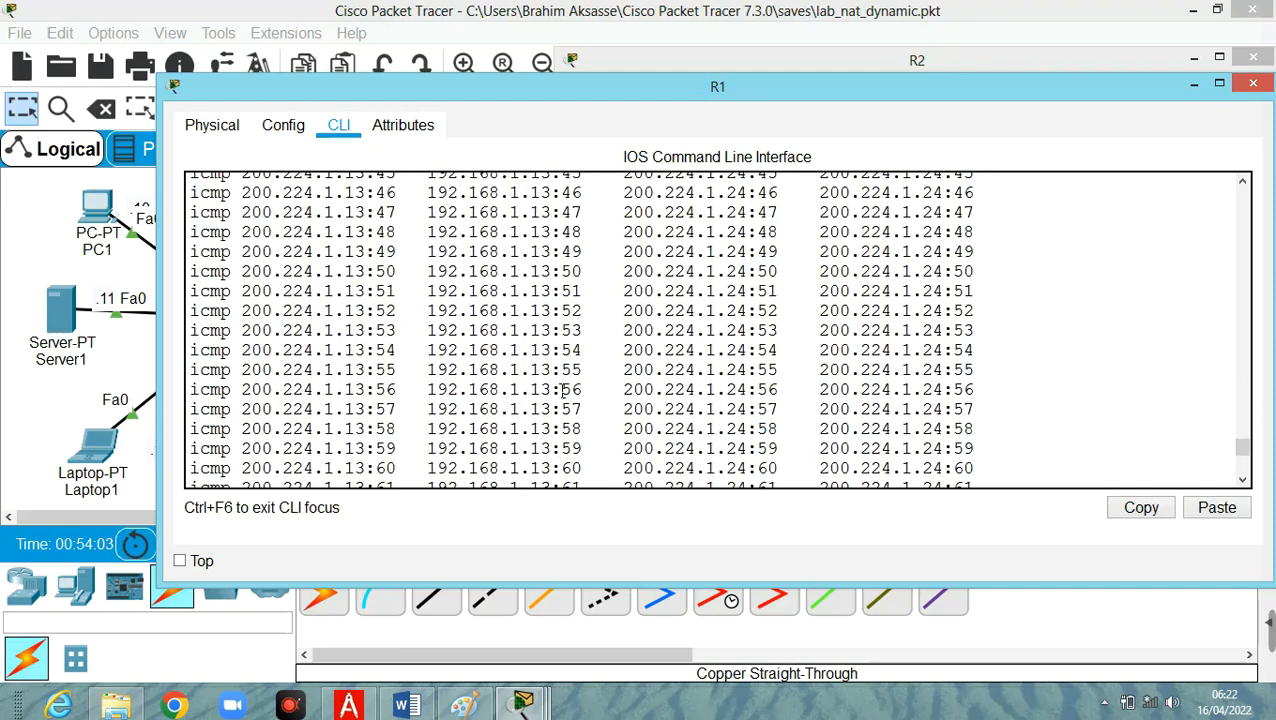
{"action": "scroll", "coordinate": [563, 391], "scroll_direction": "down", "scroll_amount": 1}
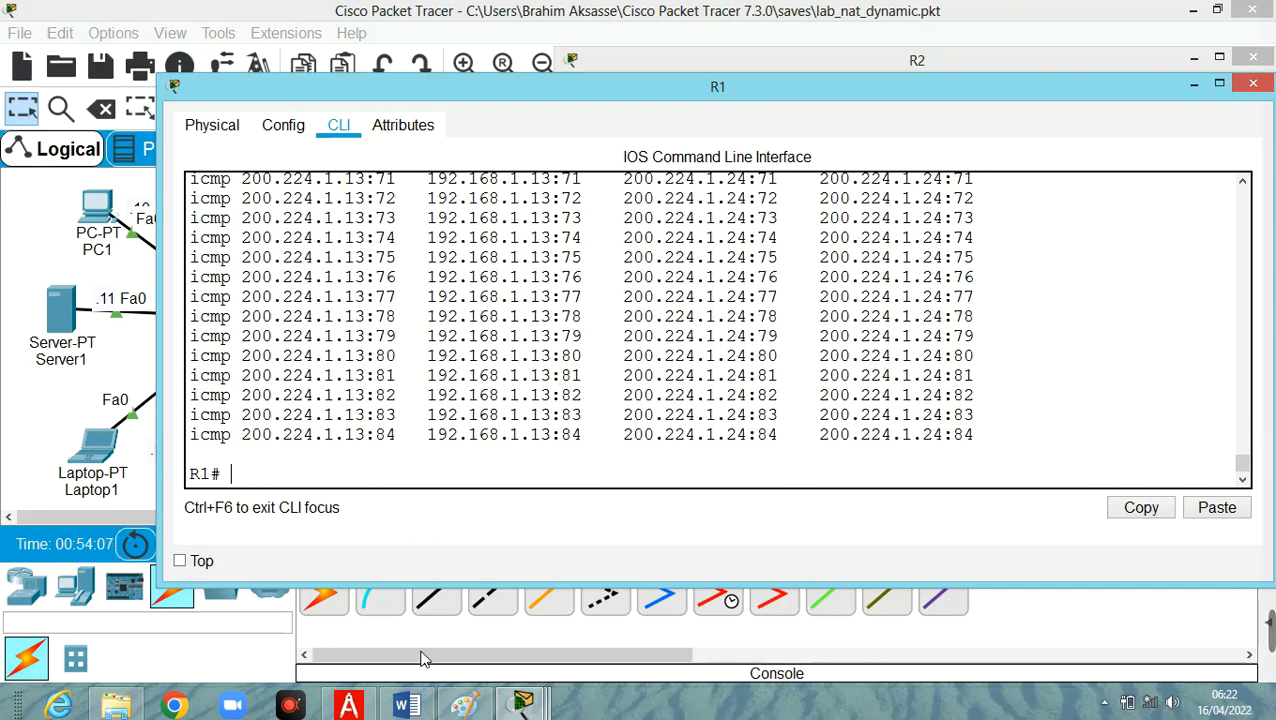
Stop the continuous pings to 200.224.1.24 on Server1 and Laptop1.
{"action": "left_click", "coordinate": [522, 705]}
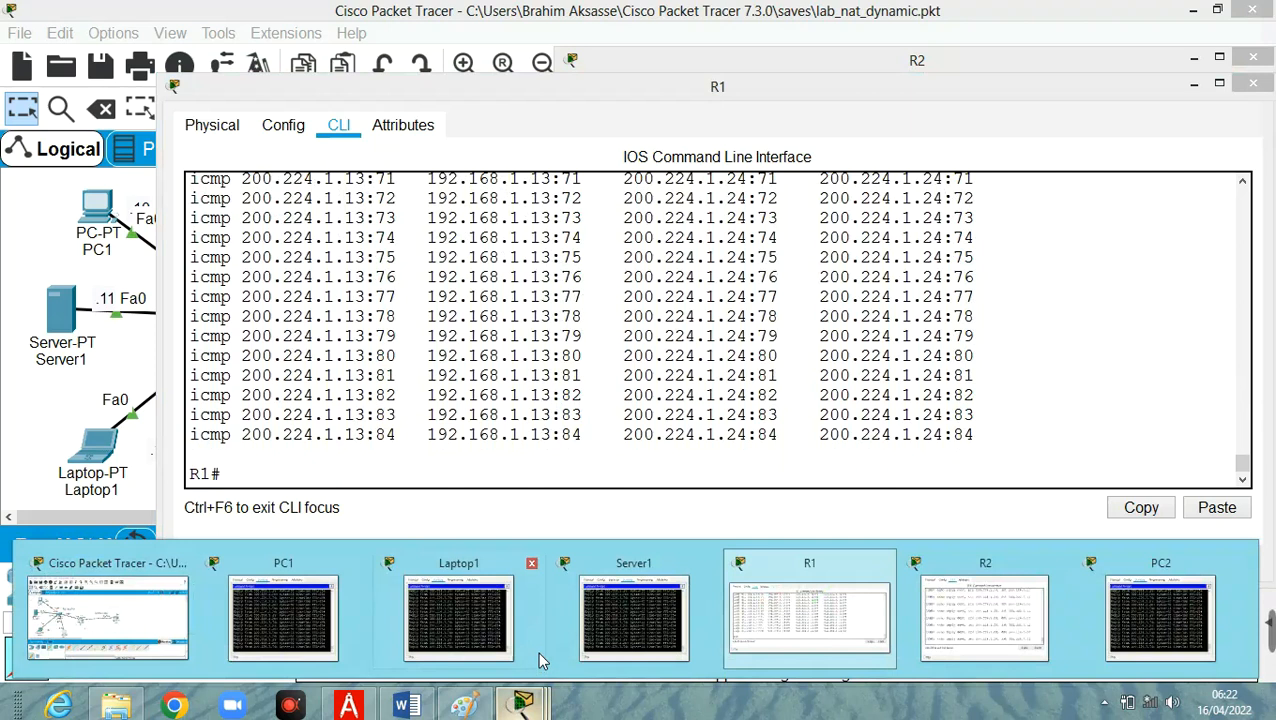
{"action": "left_click", "coordinate": [606, 627]}
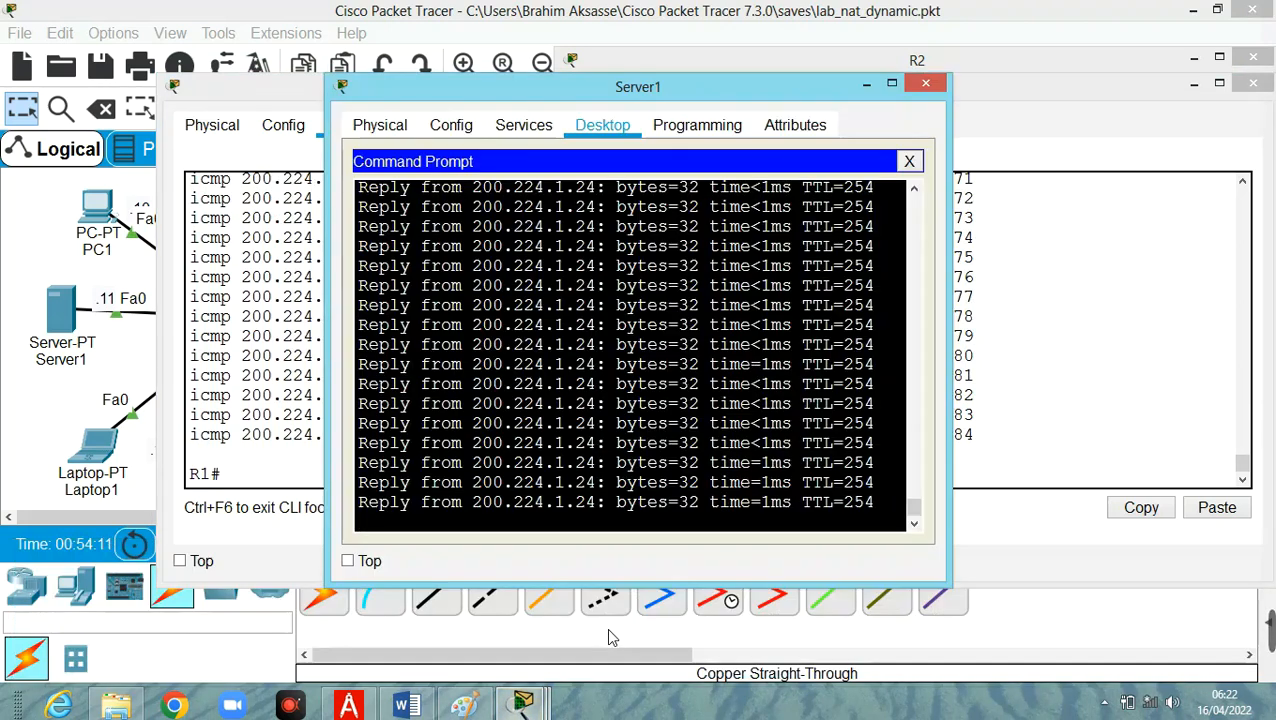
{"action": "key", "text": "ctrl+c"}
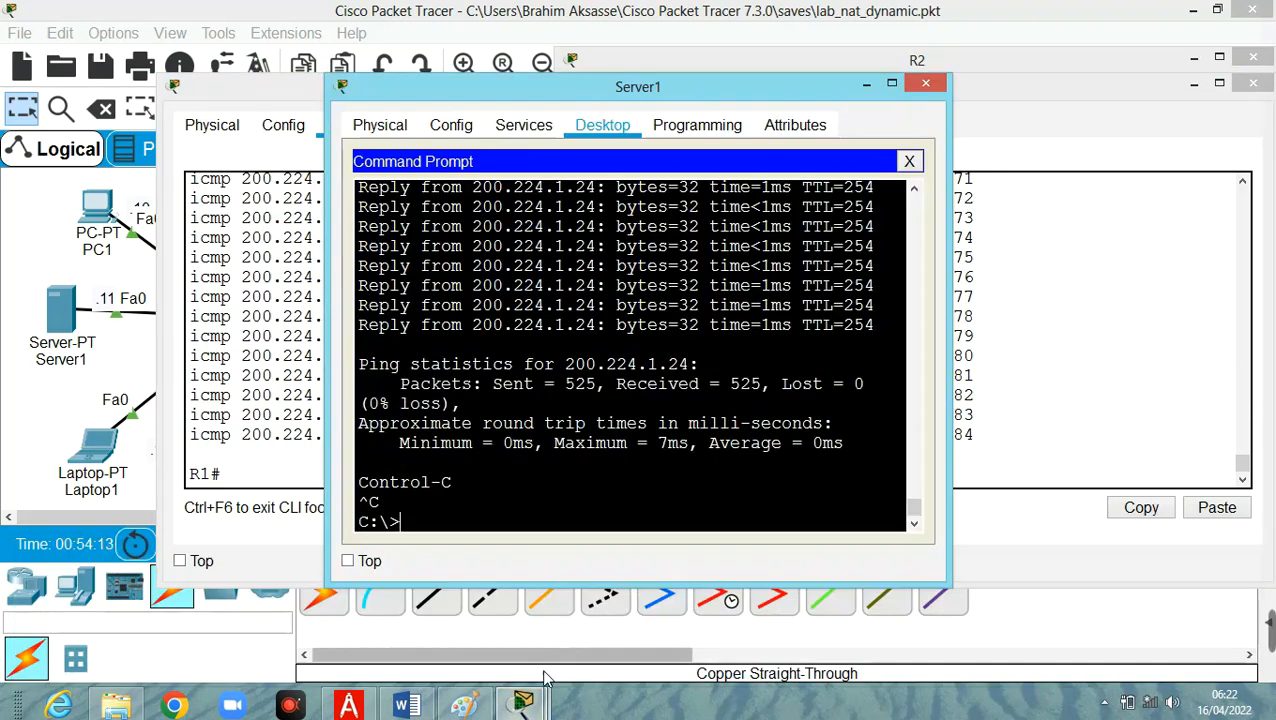
{"action": "left_click", "coordinate": [522, 705]}
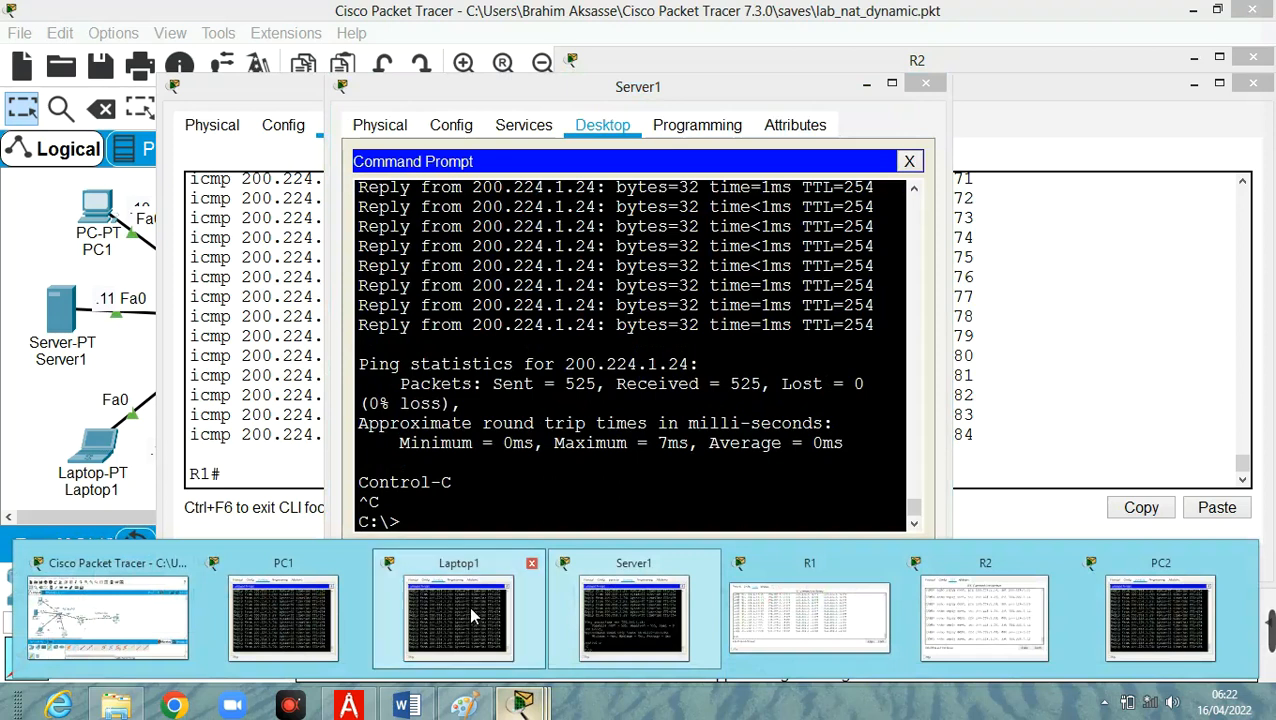
{"action": "left_click", "coordinate": [474, 616]}
{"action": "key", "text": "ctrl+c"}
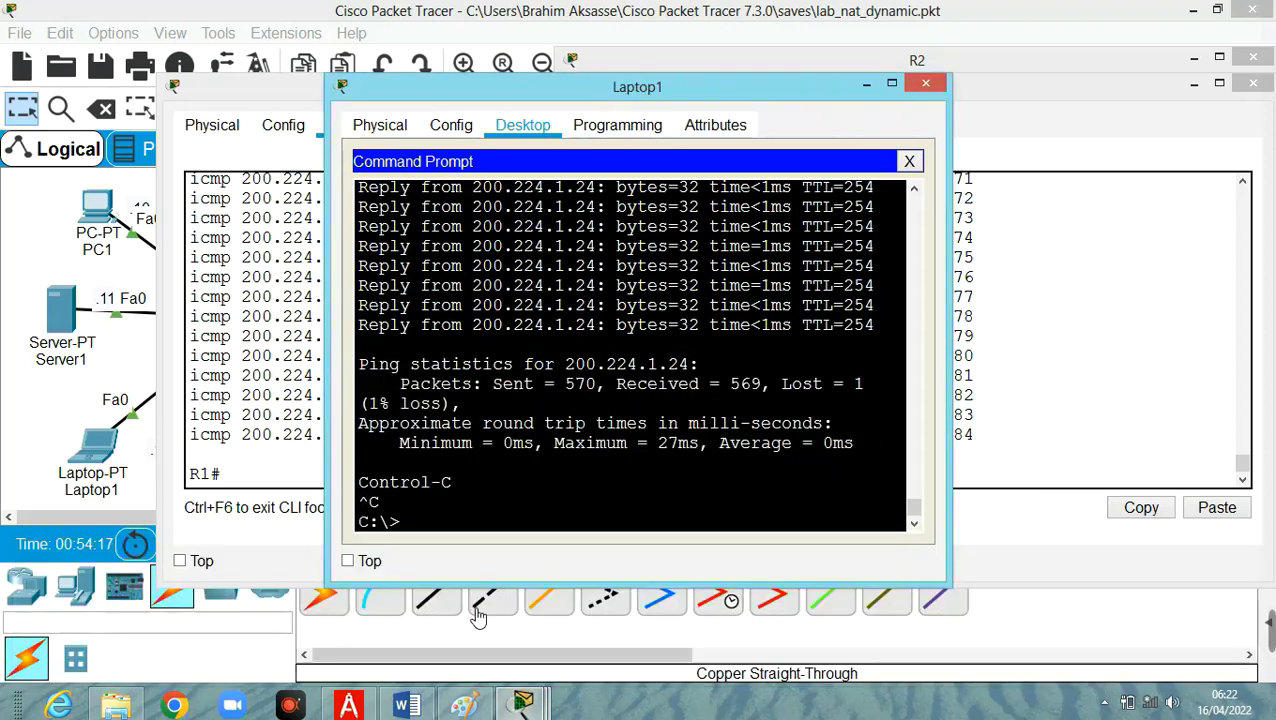
Stop the continuous pings to 200.224.1.24 on PC1 and PC2.
{"action": "left_click", "coordinate": [522, 705]}
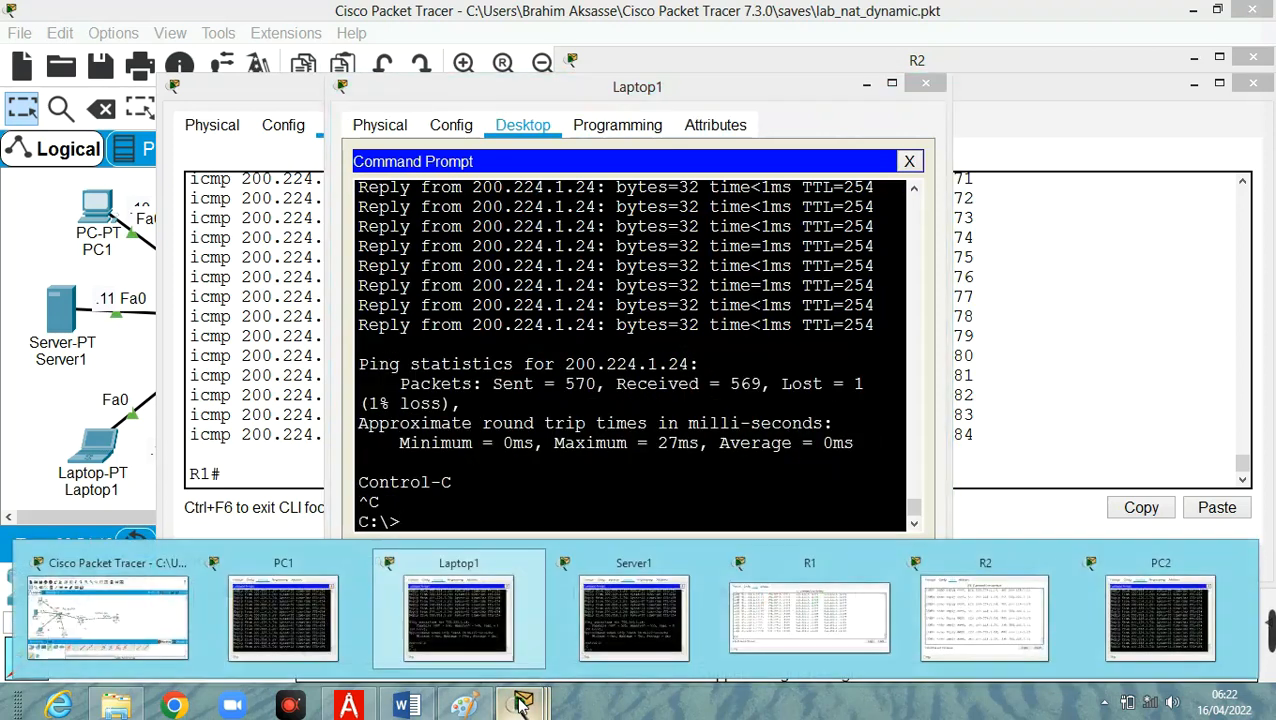
{"action": "left_click", "coordinate": [266, 607]}
{"action": "key", "text": "ctrl+c"}
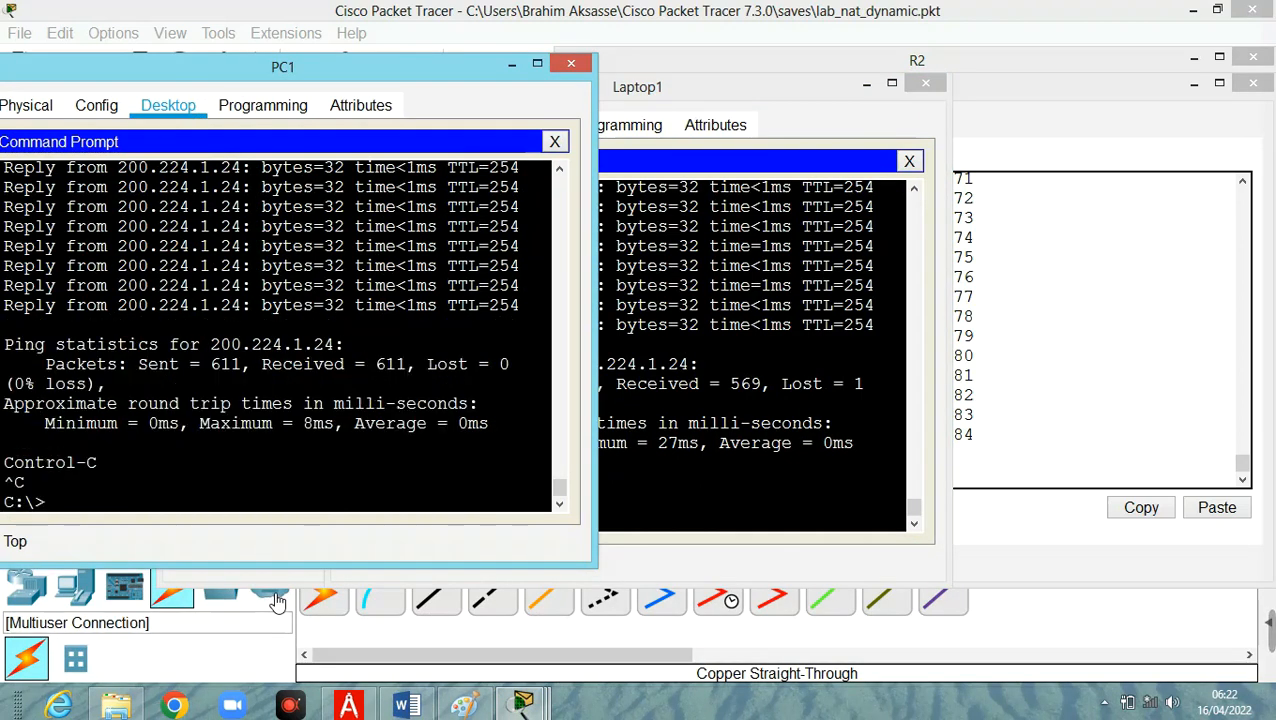
{"action": "left_click", "coordinate": [522, 705]}
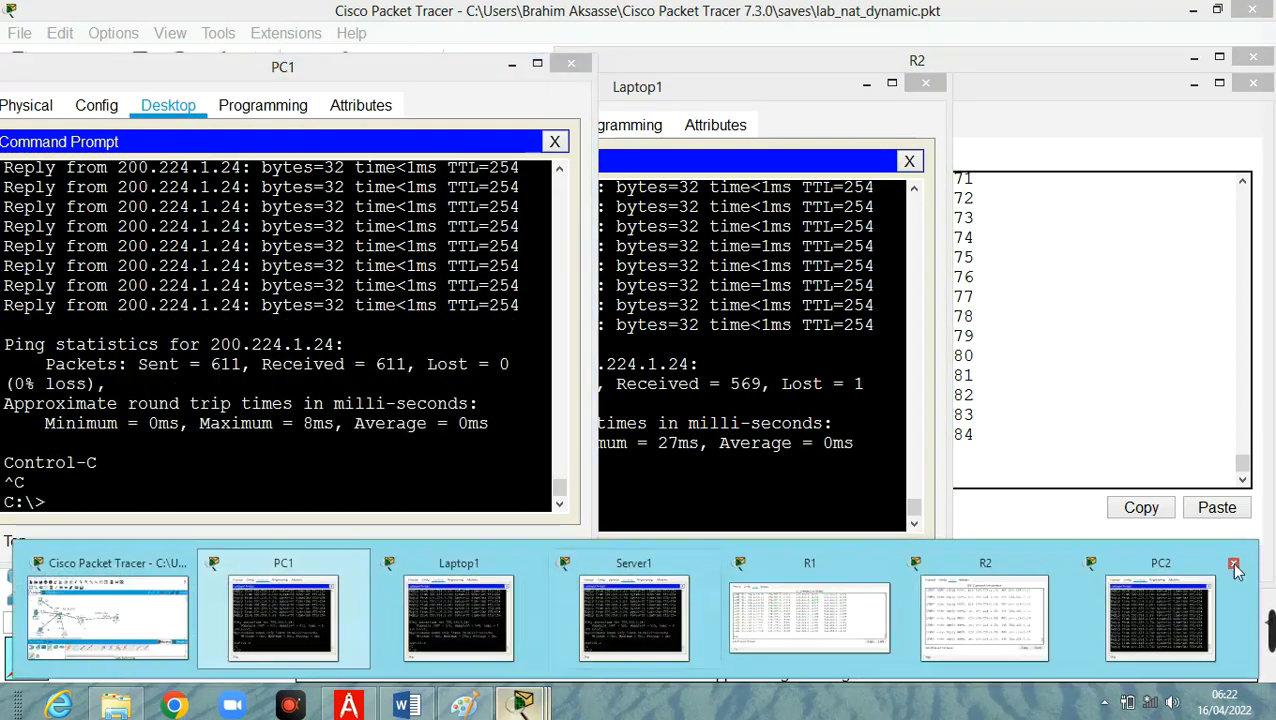
{"action": "left_click", "coordinate": [1183, 630]}
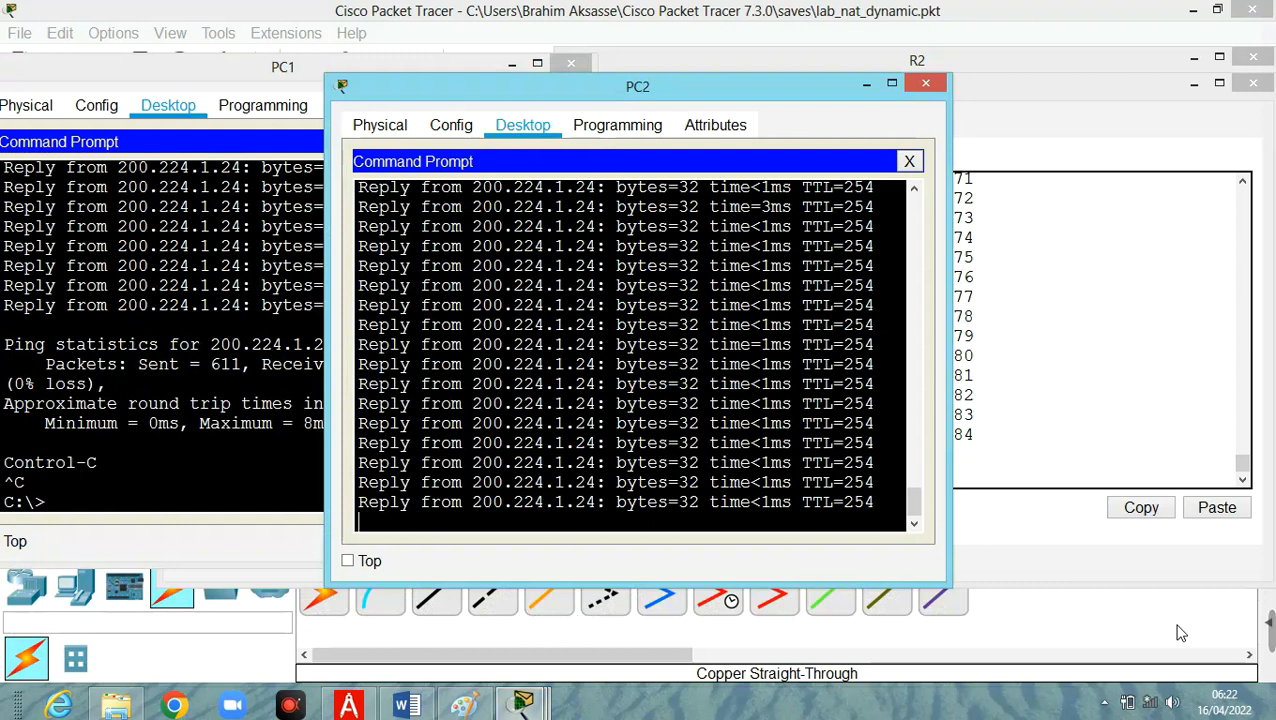
{"action": "key", "text": "ctrl+c"}
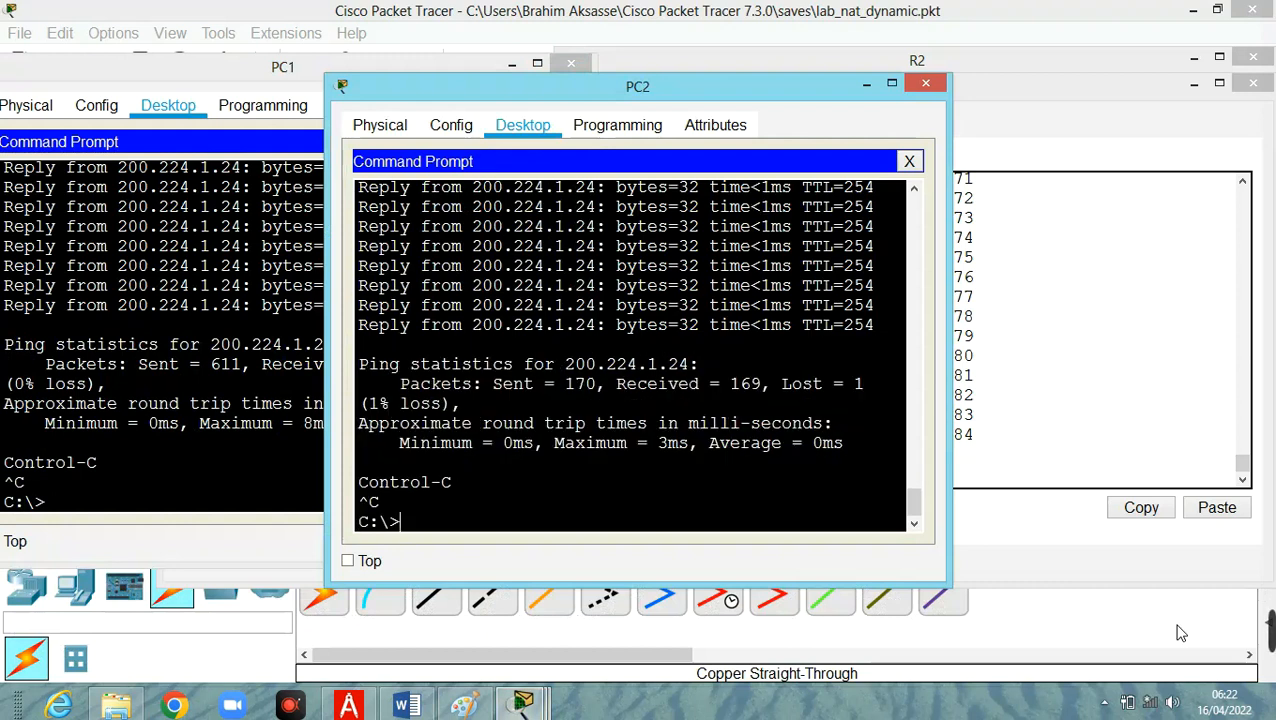
{"action": "key", "text": "Up"}
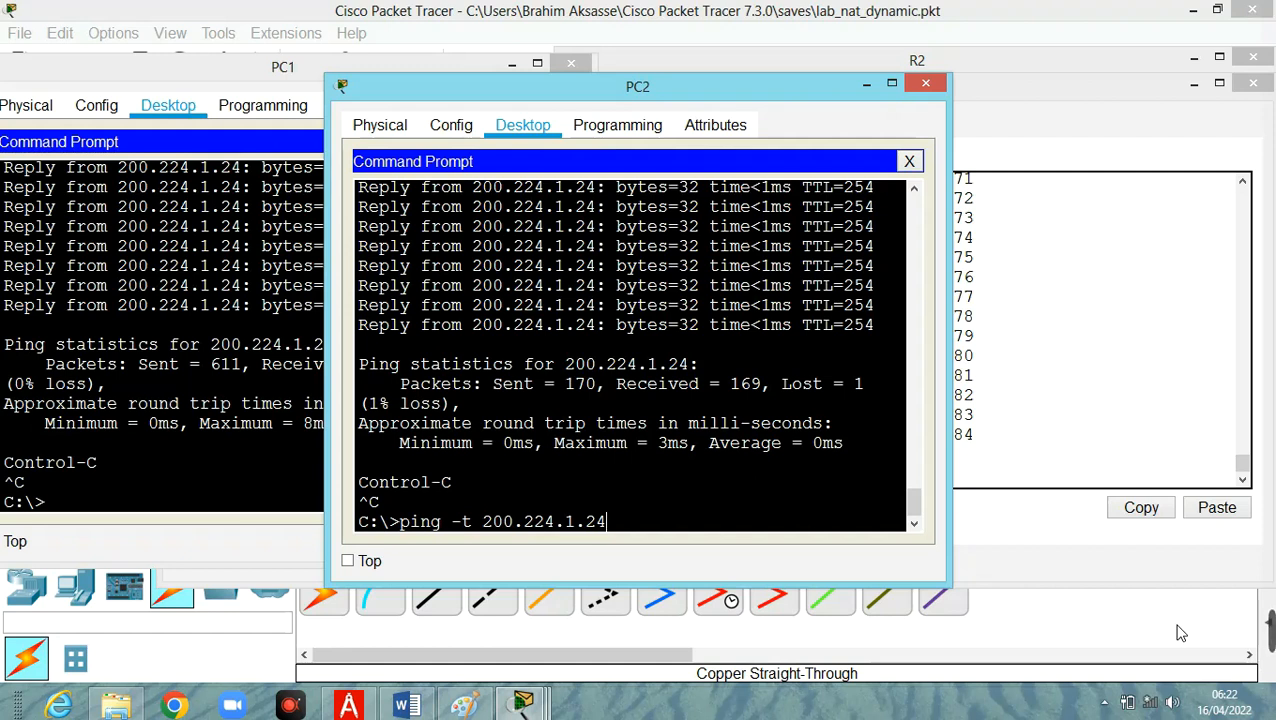
{"action": "key", "text": "BackSpace"}
{"action": "key", "text": "BackSpace"}
{"action": "key", "text": "BackSpace"}
{"action": "key", "text": "BackSpace"}
{"action": "key", "text": "BackSpace"}
{"action": "key", "text": "BackSpace"}
{"action": "key", "text": "BackSpace"}
{"action": "key", "text": "BackSpace"}
{"action": "key", "text": "BackSpace"}
{"action": "key", "text": "BackSpace"}
{"action": "key", "text": "BackSpace"}
{"action": "key", "text": "BackSpace"}
{"action": "key", "text": "BackSpace"}
{"action": "key", "text": "BackSpace"}
{"action": "key", "text": "BackSpace"}
{"action": "key", "text": "BackSpace"}
{"action": "key", "text": "BackSpace"}
{"action": "key", "text": "BackSpace"}
{"action": "key", "text": "BackSpace"}
{"action": "key", "text": "BackSpace"}
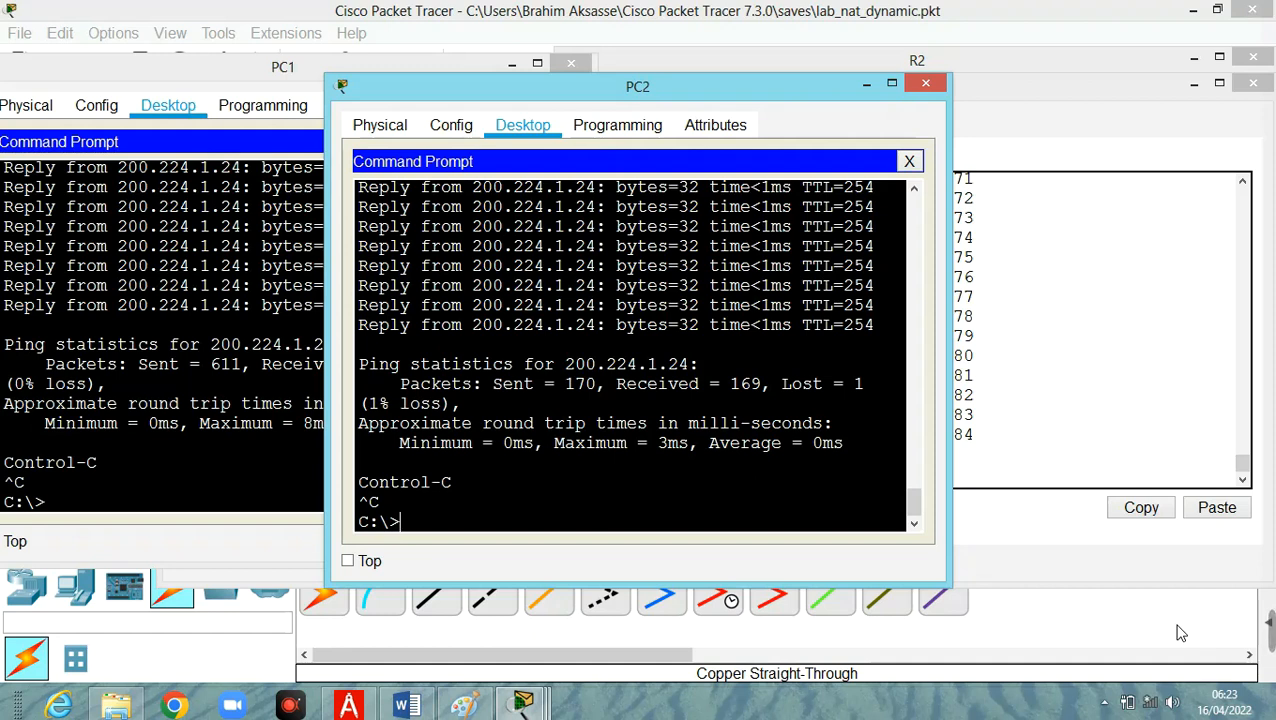
Return to the network topology and check the IP address details of Server1 and Laptop1.
{"action": "mouse_move", "coordinate": [527, 706]}
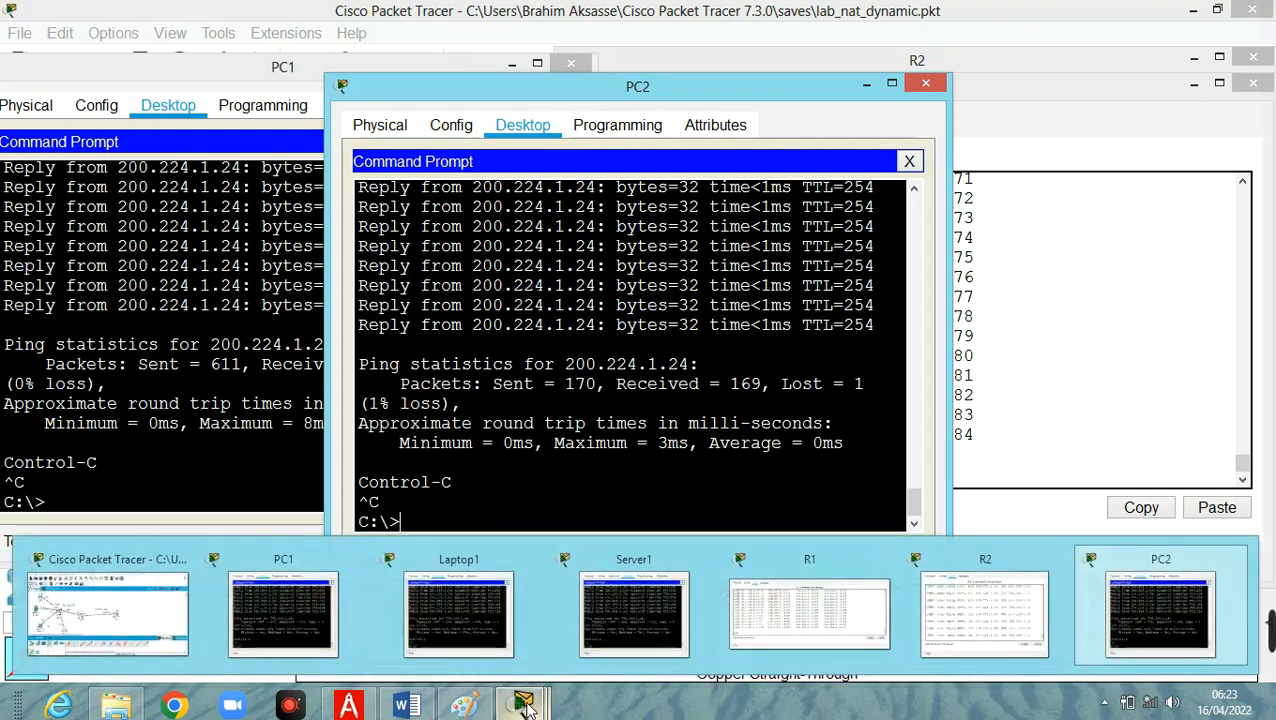
{"action": "left_click", "coordinate": [152, 622]}
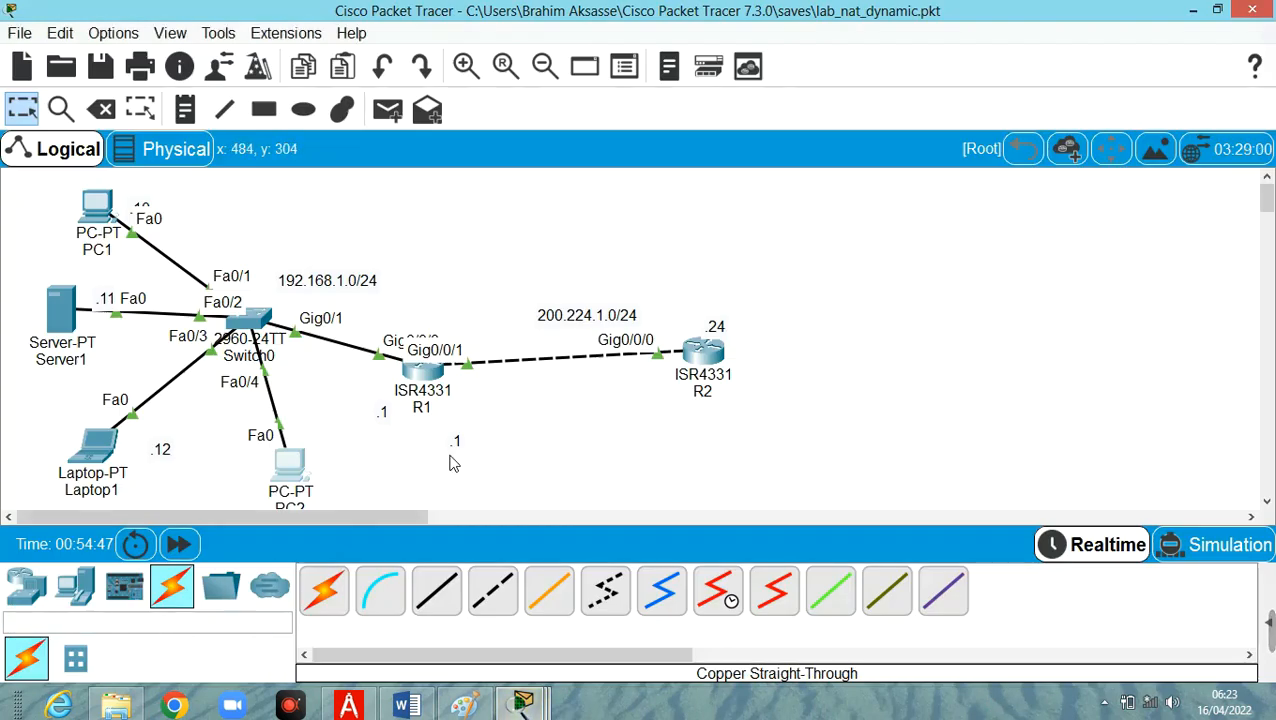
{"action": "mouse_move", "coordinate": [293, 462]}
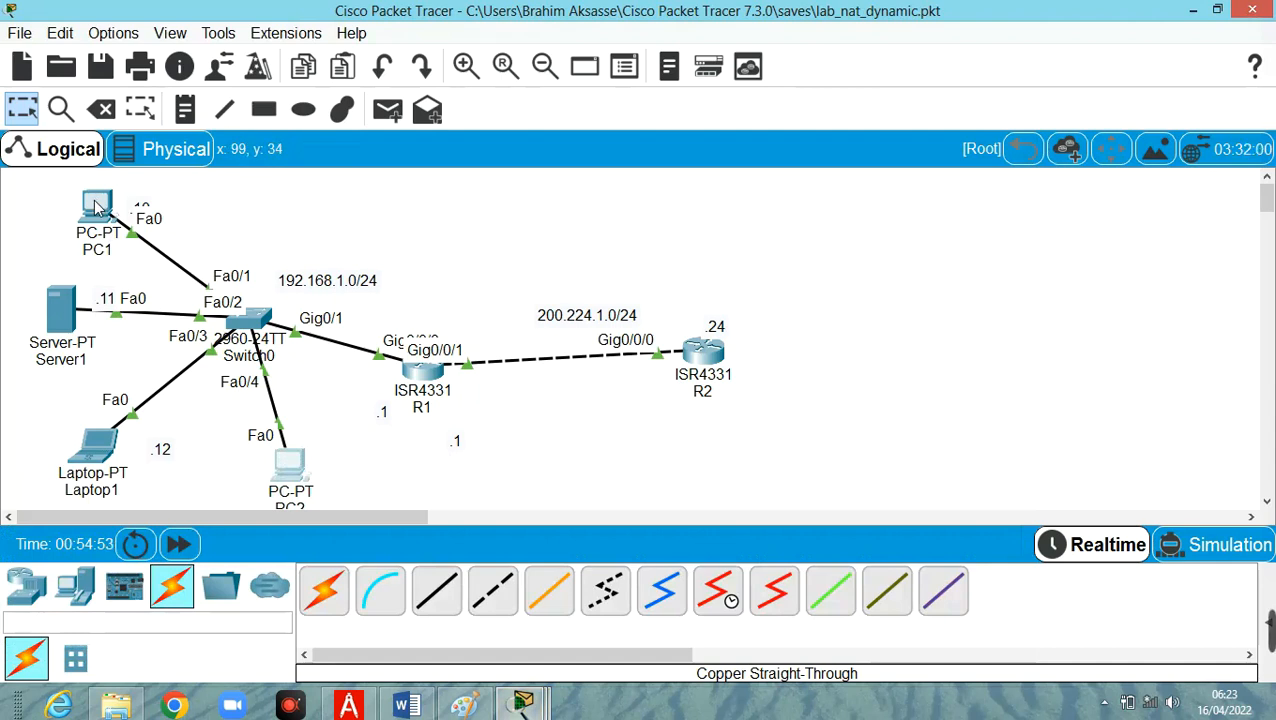
{"action": "mouse_move", "coordinate": [97, 206]}
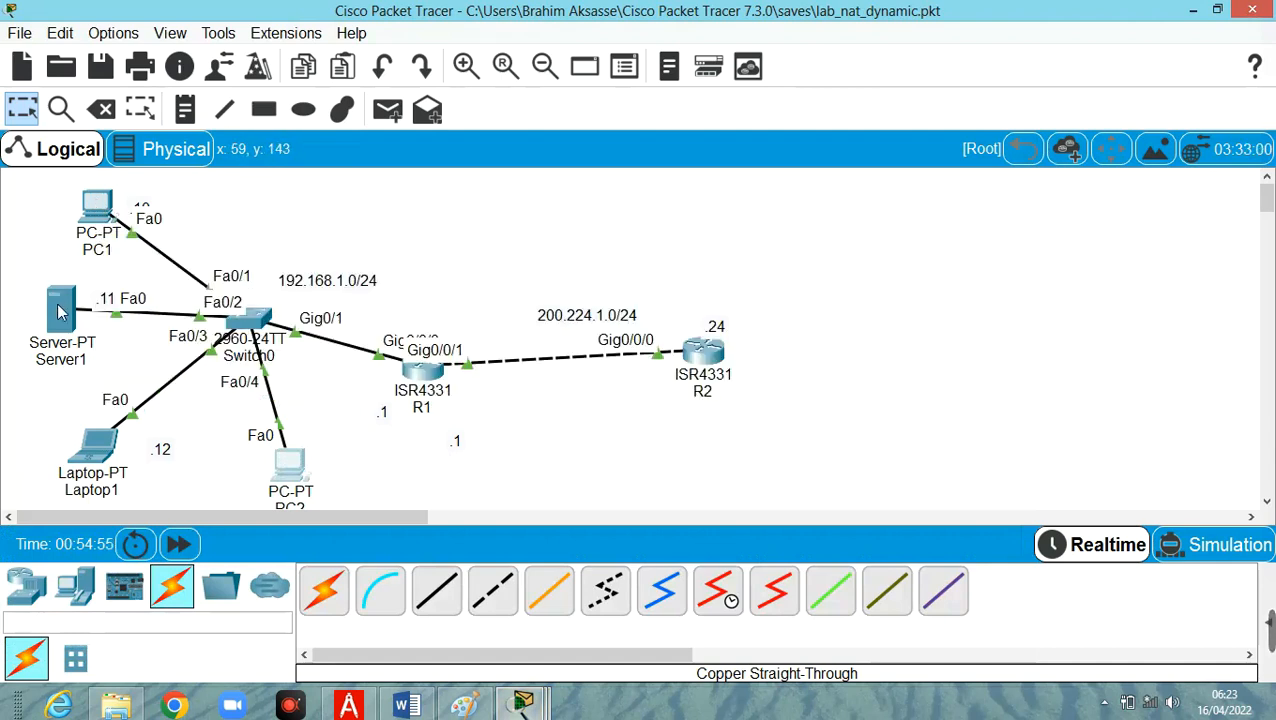
{"action": "mouse_move", "coordinate": [61, 315]}
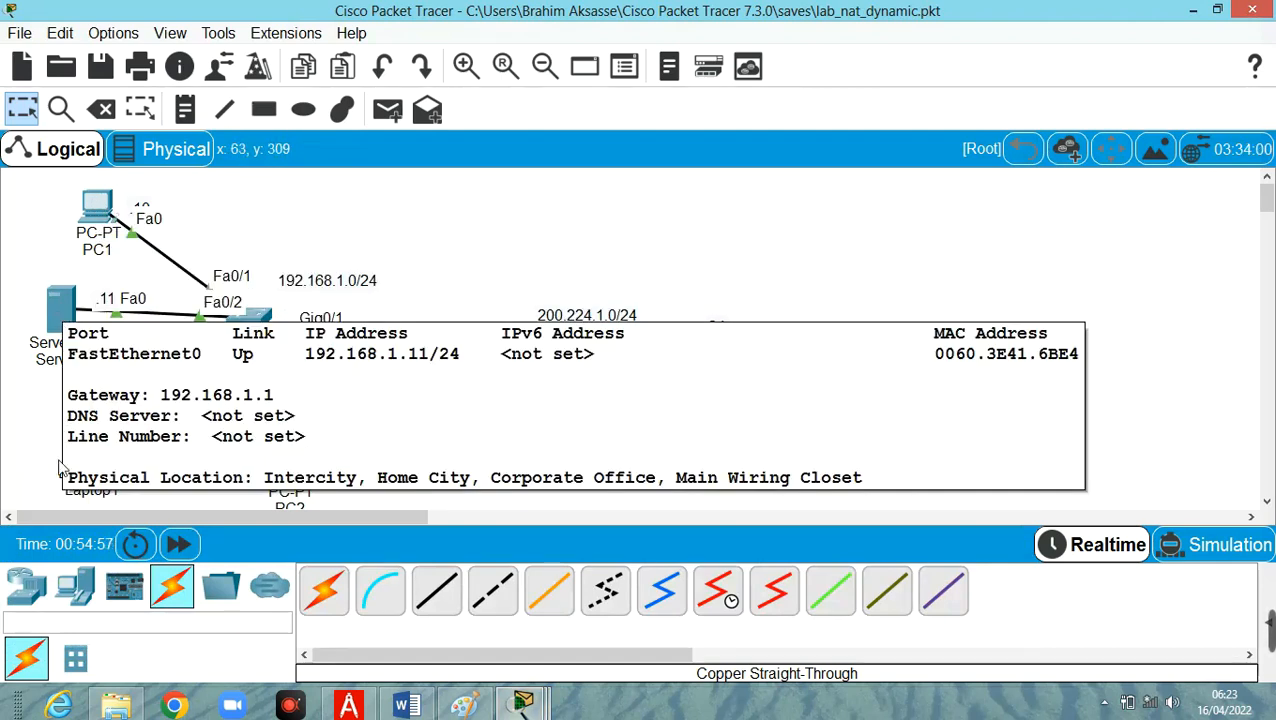
{"action": "mouse_move", "coordinate": [92, 458]}
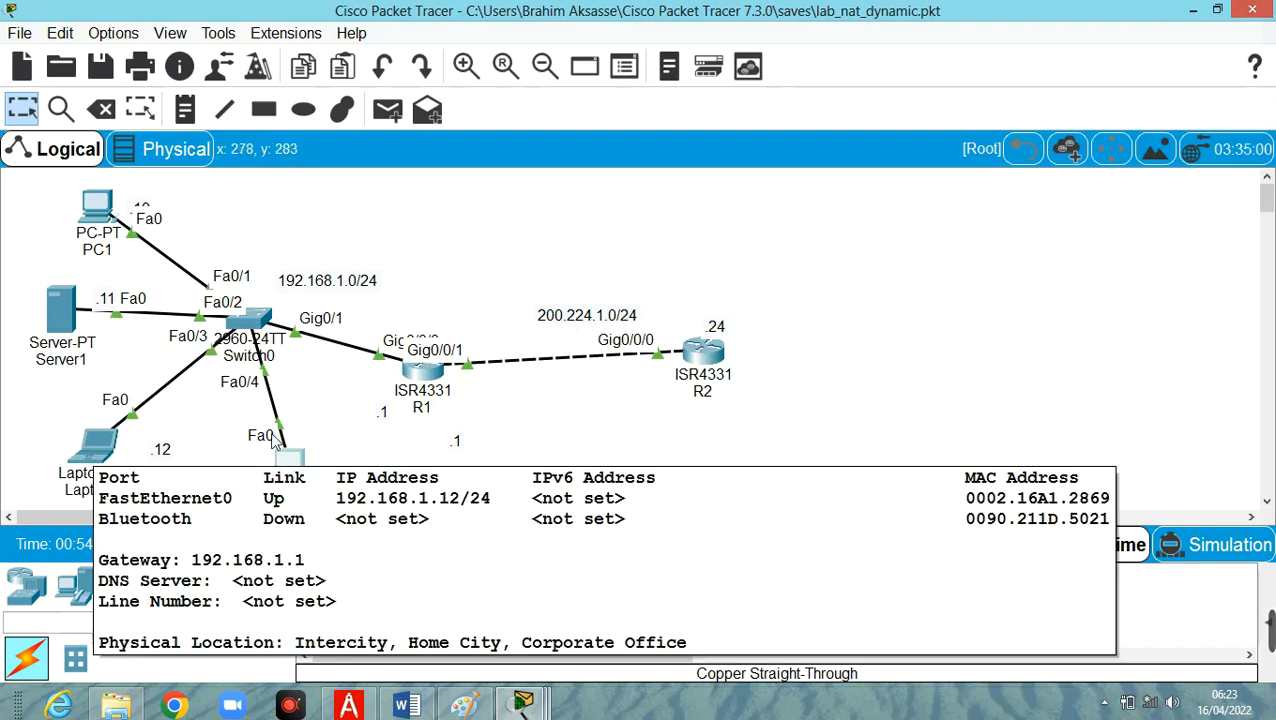
Open PC2's command prompt and rerun the continuous ping to 200.224.1.24.
{"action": "left_click", "coordinate": [296, 467]}
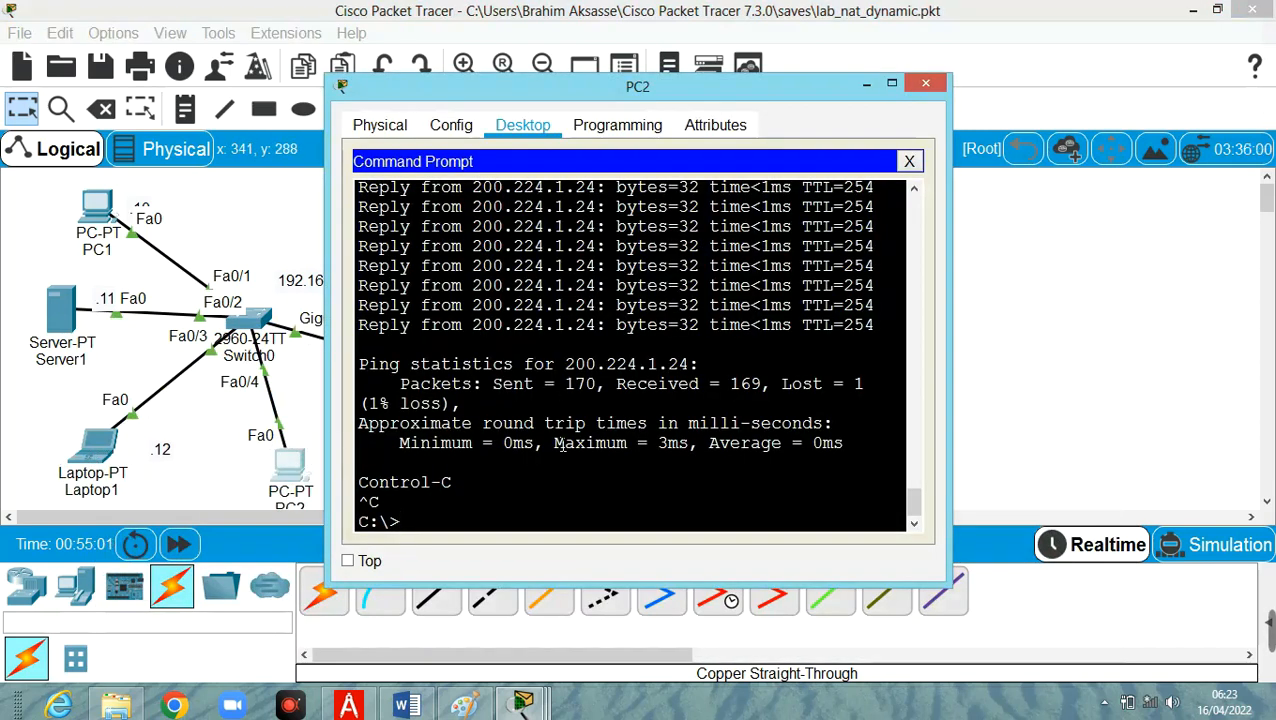
{"action": "key", "text": "Up"}
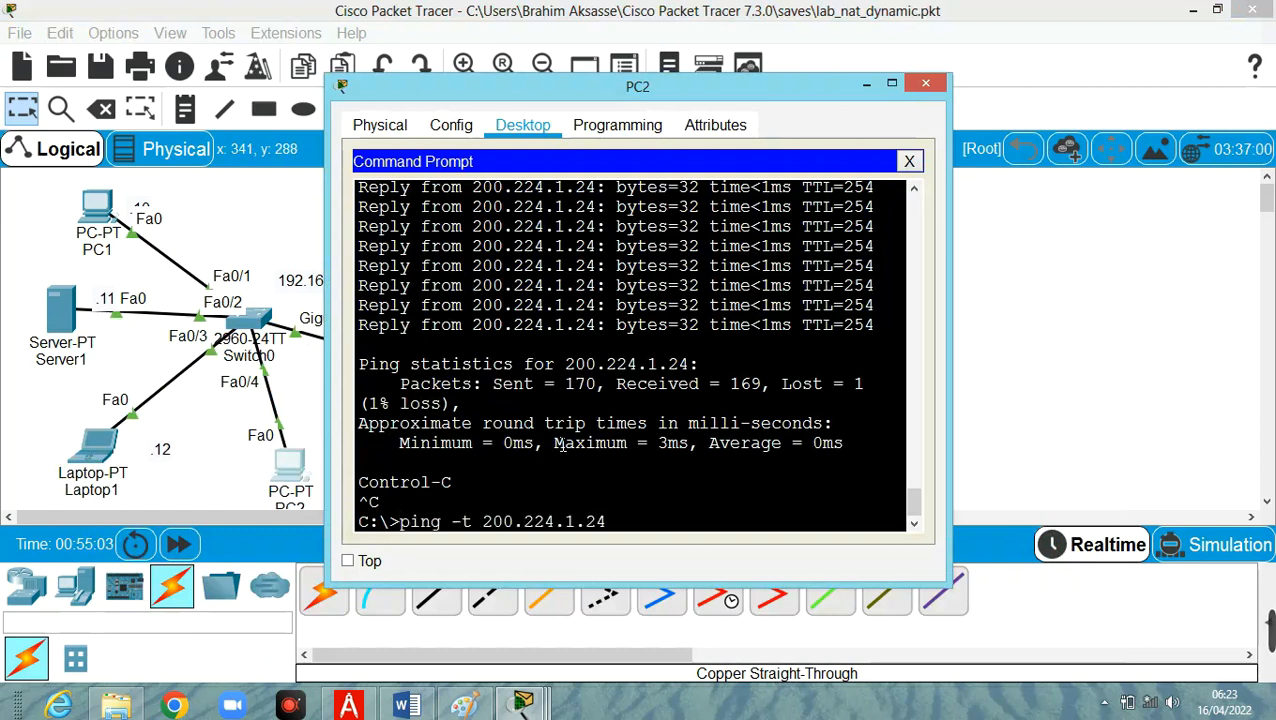
{"action": "key", "text": "Return"}
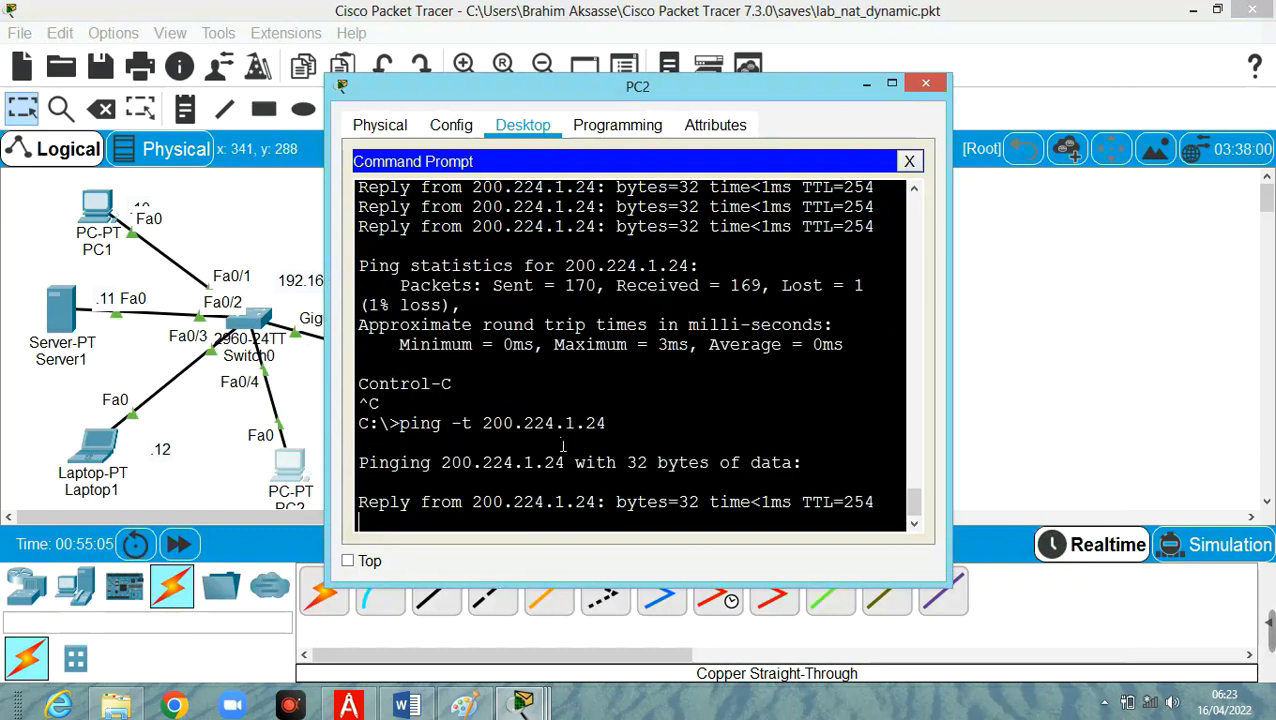
Rerun the continuous ping to 200.224.1.24 from the command prompts of Laptop1 and Server1.
{"action": "left_click", "coordinate": [108, 460]}
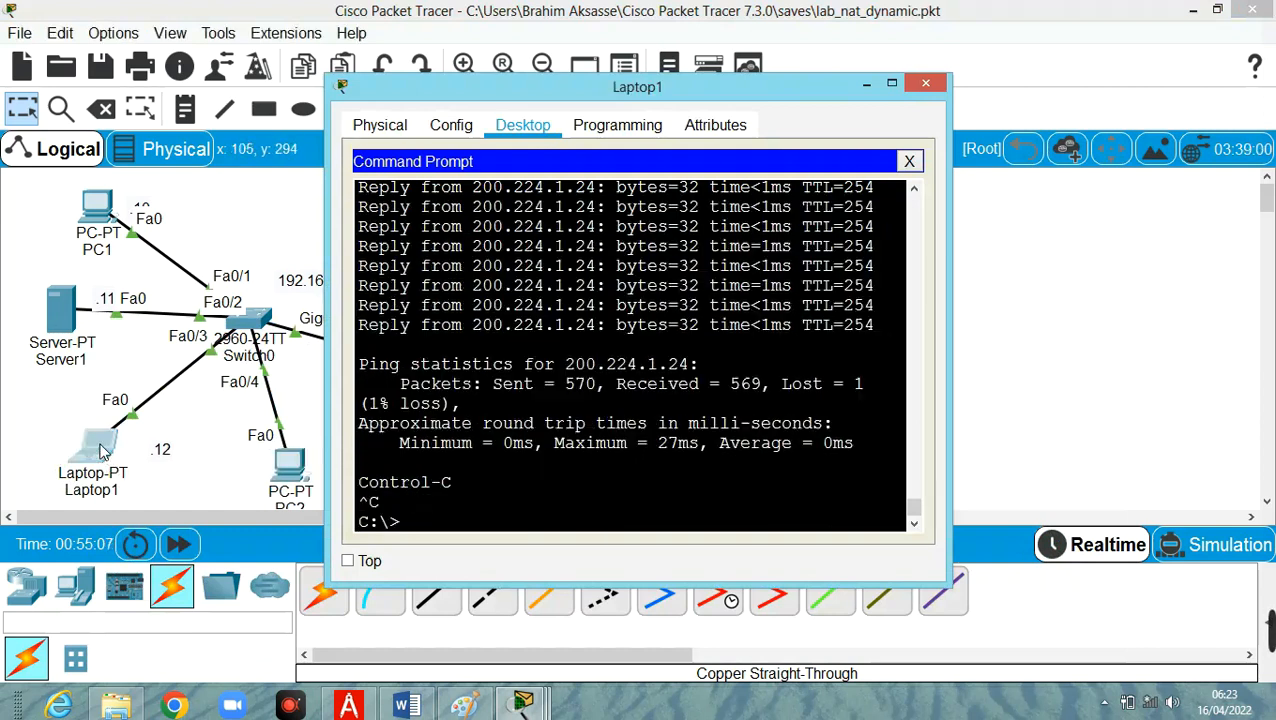
{"action": "key", "text": "Up"}
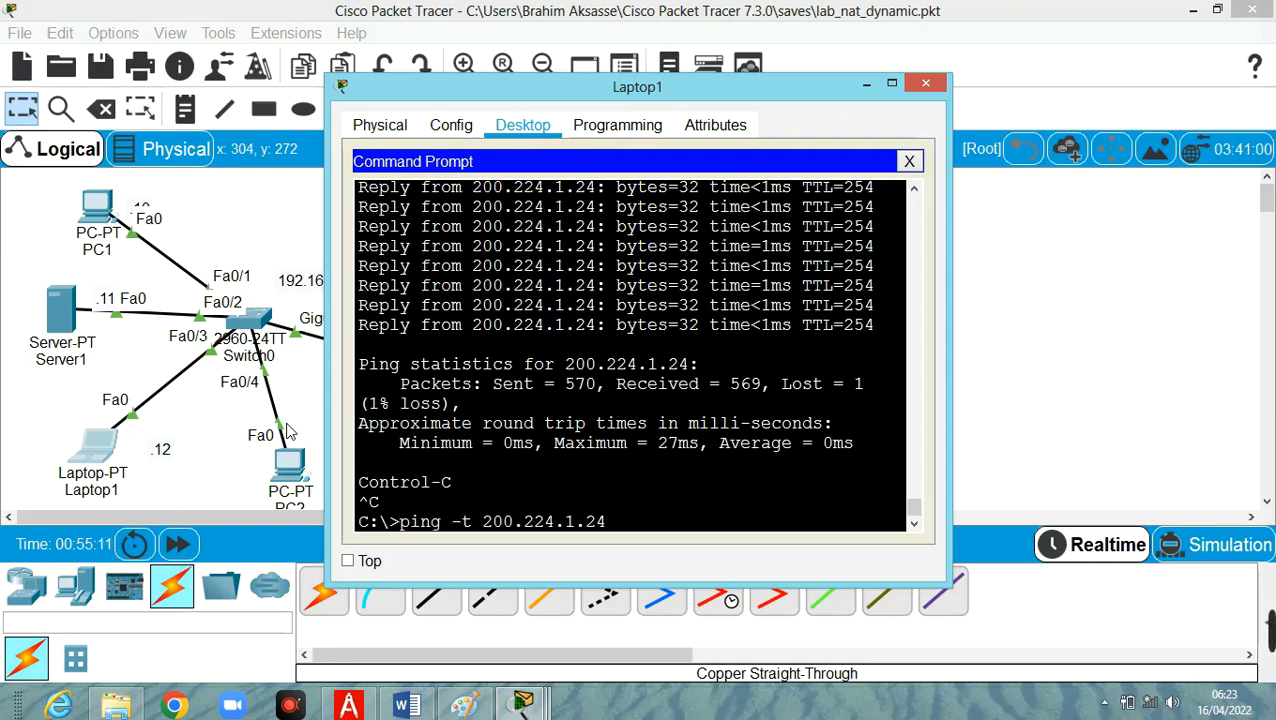
{"action": "key", "text": "Return"}
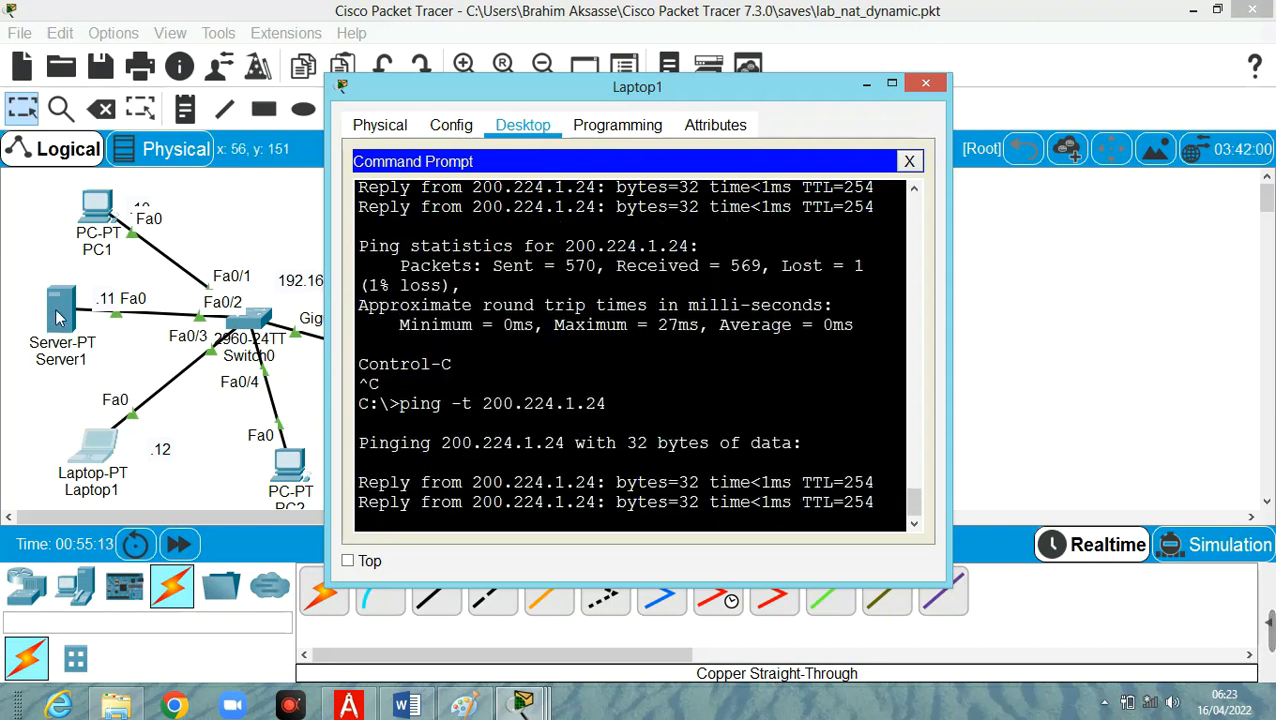
{"action": "left_click", "coordinate": [58, 318]}
{"action": "key", "text": "Up"}
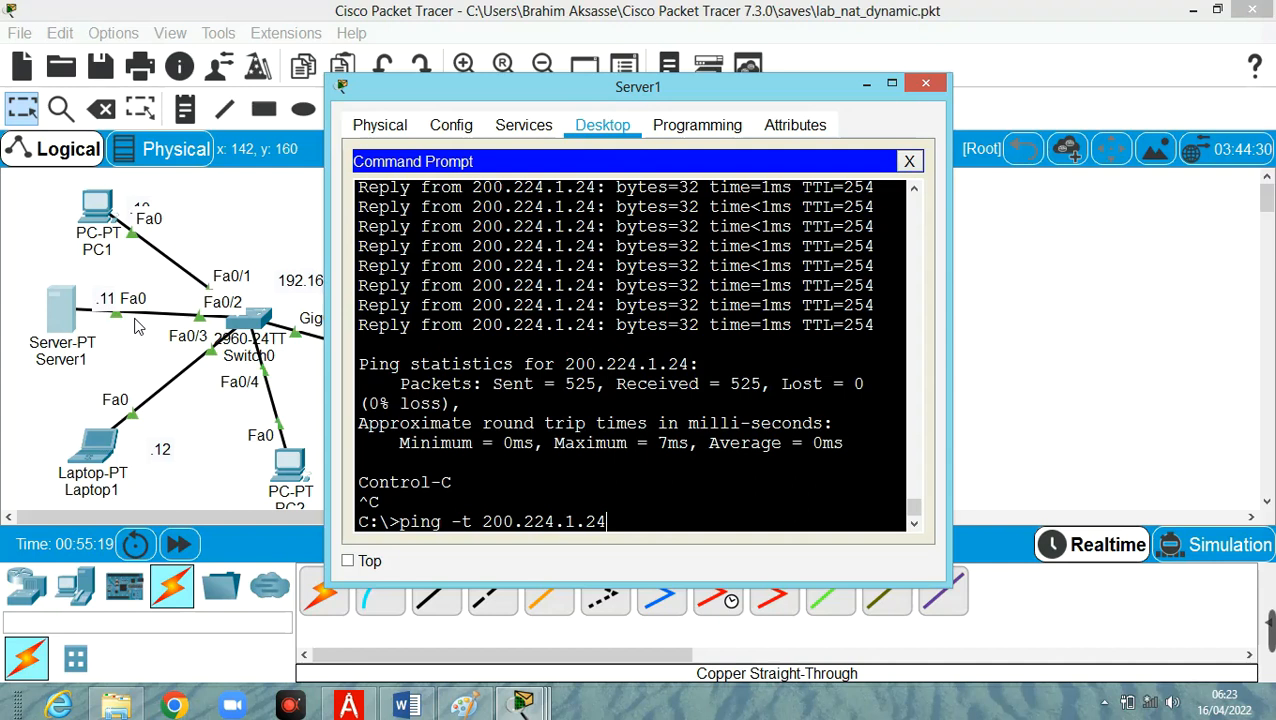
{"action": "key", "text": "Return"}
Rerun the continuous ping to 200.224.1.24 on PC1 and bring up R2's CLI to check its ICMP echo replies.
{"action": "left_click", "coordinate": [96, 207]}
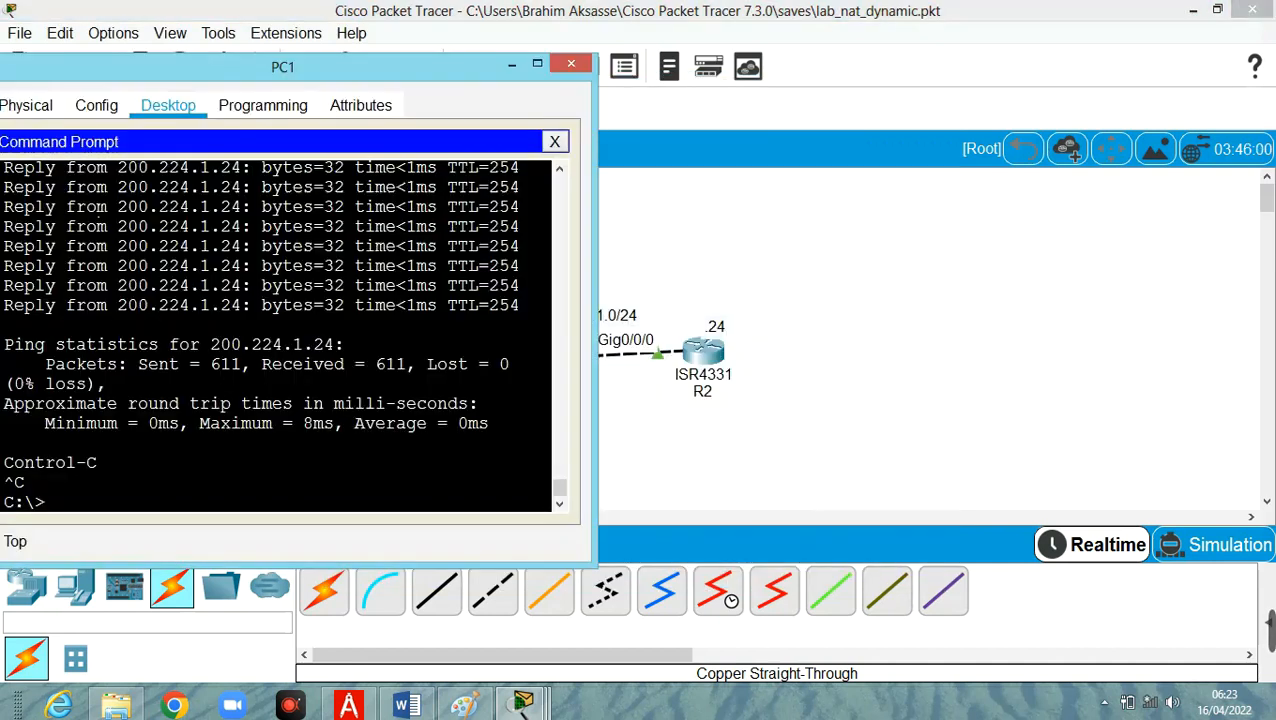
{"action": "key", "text": "Up"}
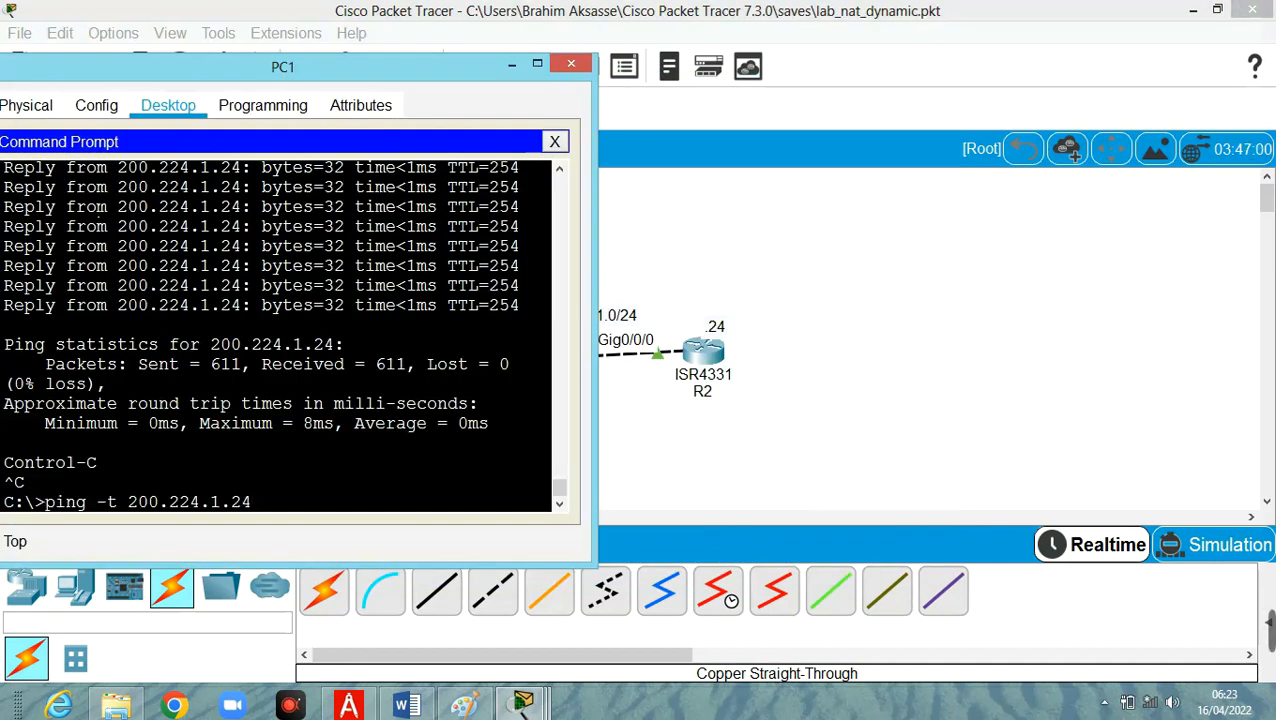
{"action": "key", "text": "Return"}
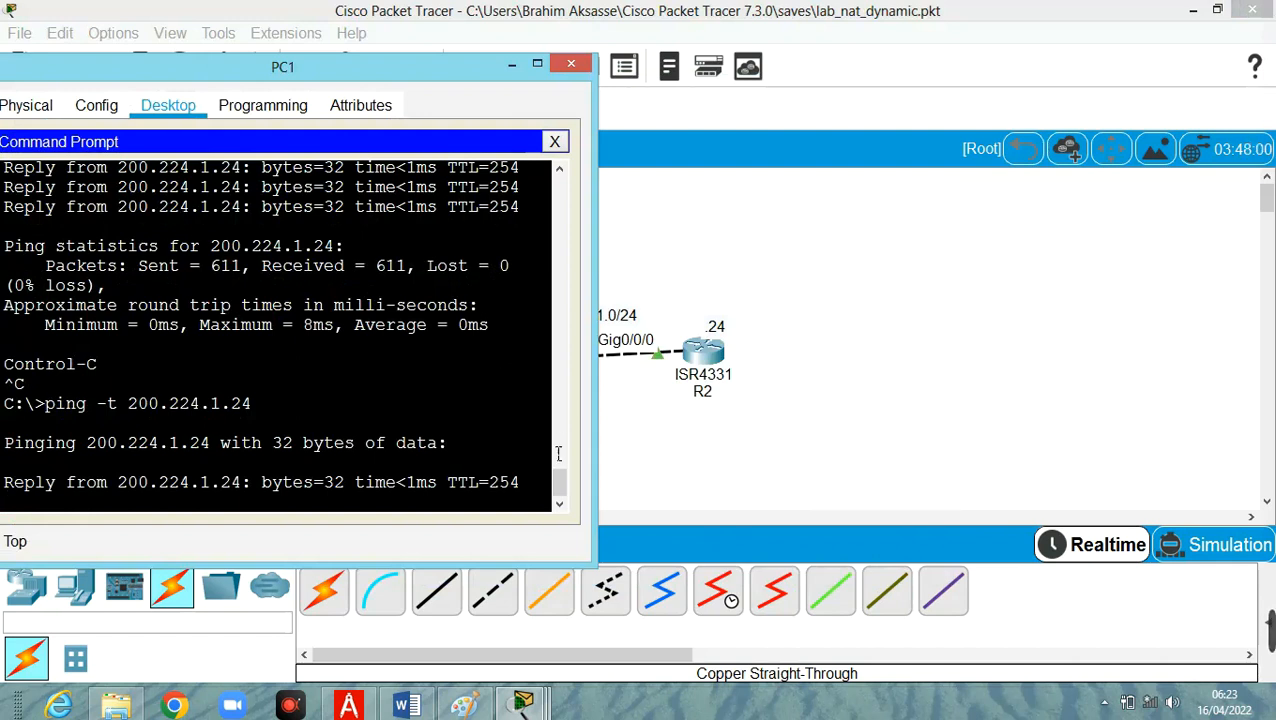
{"action": "mouse_move", "coordinate": [530, 706]}
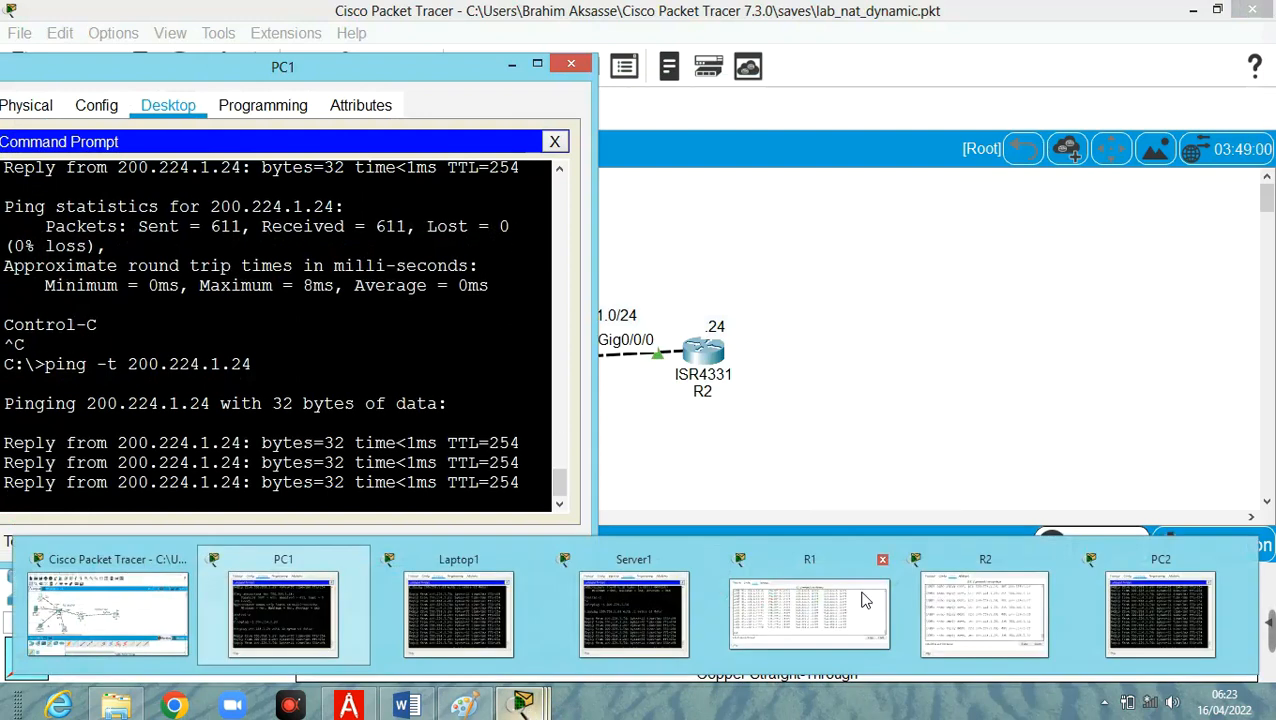
{"action": "left_click", "coordinate": [995, 600]}
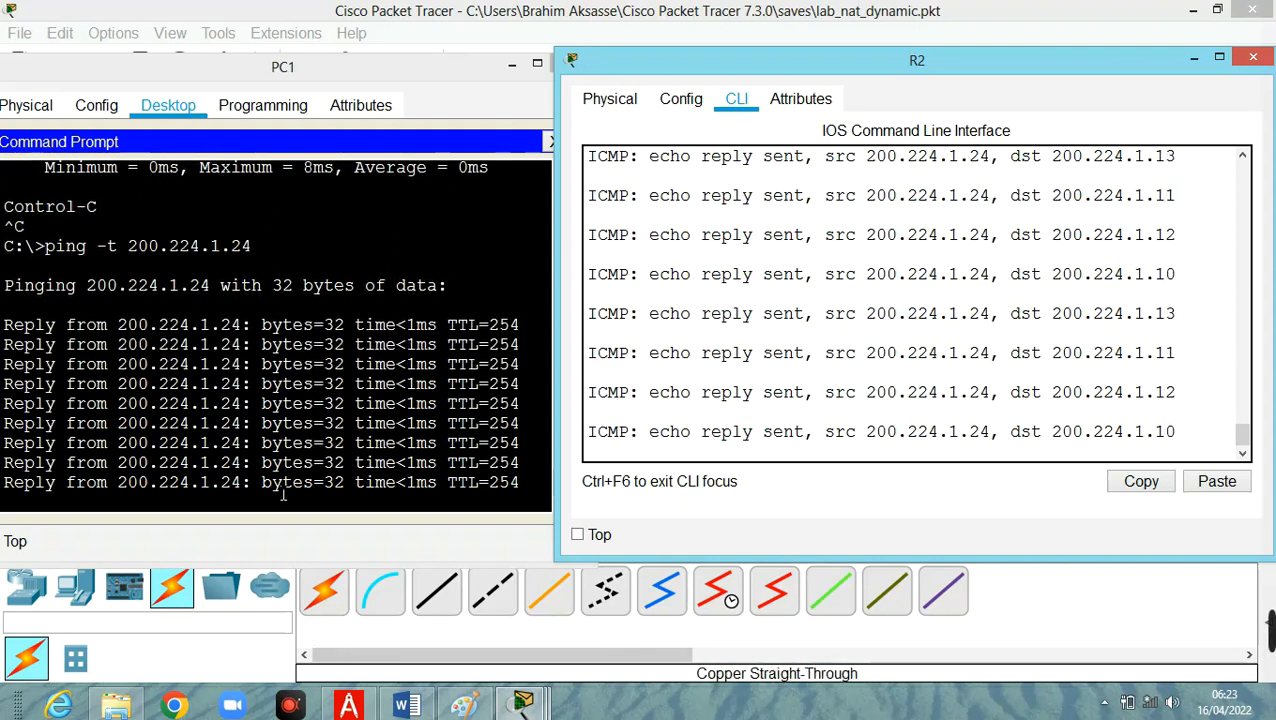
Run show ip nat translation again in R1's CLI and page through to the end of the output.
{"action": "mouse_move", "coordinate": [520, 702]}
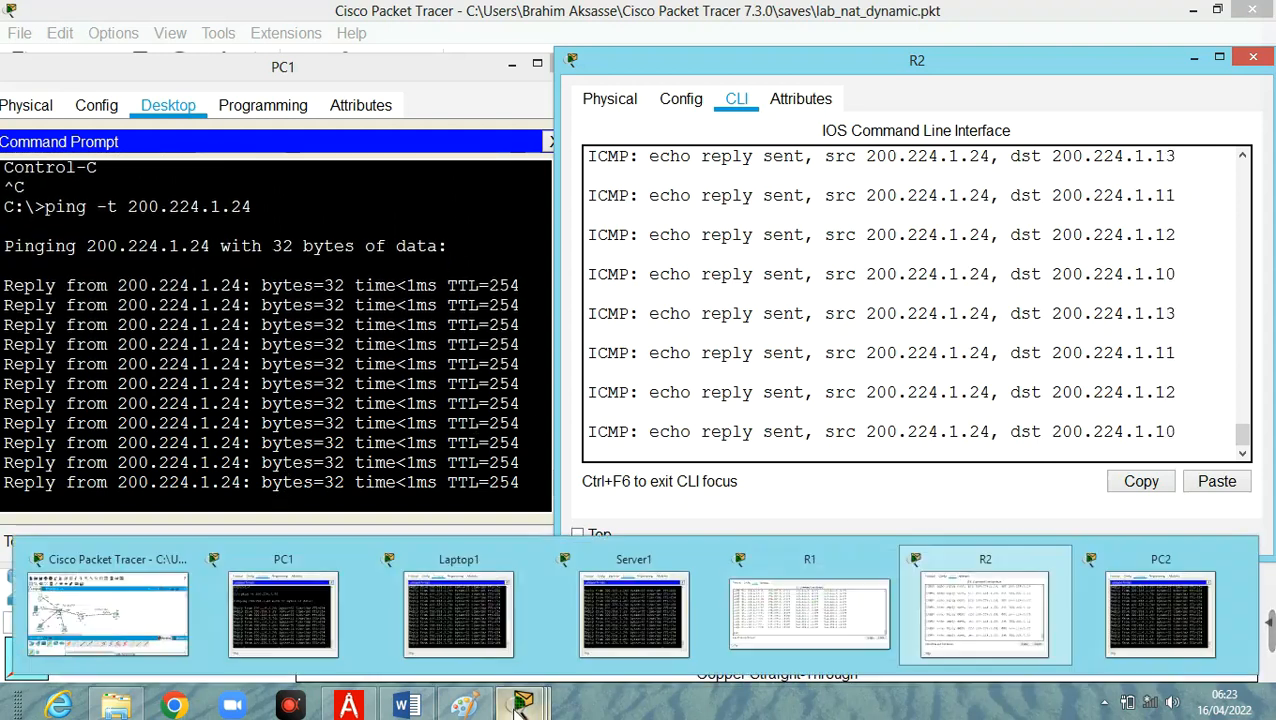
{"action": "left_click", "coordinate": [780, 650]}
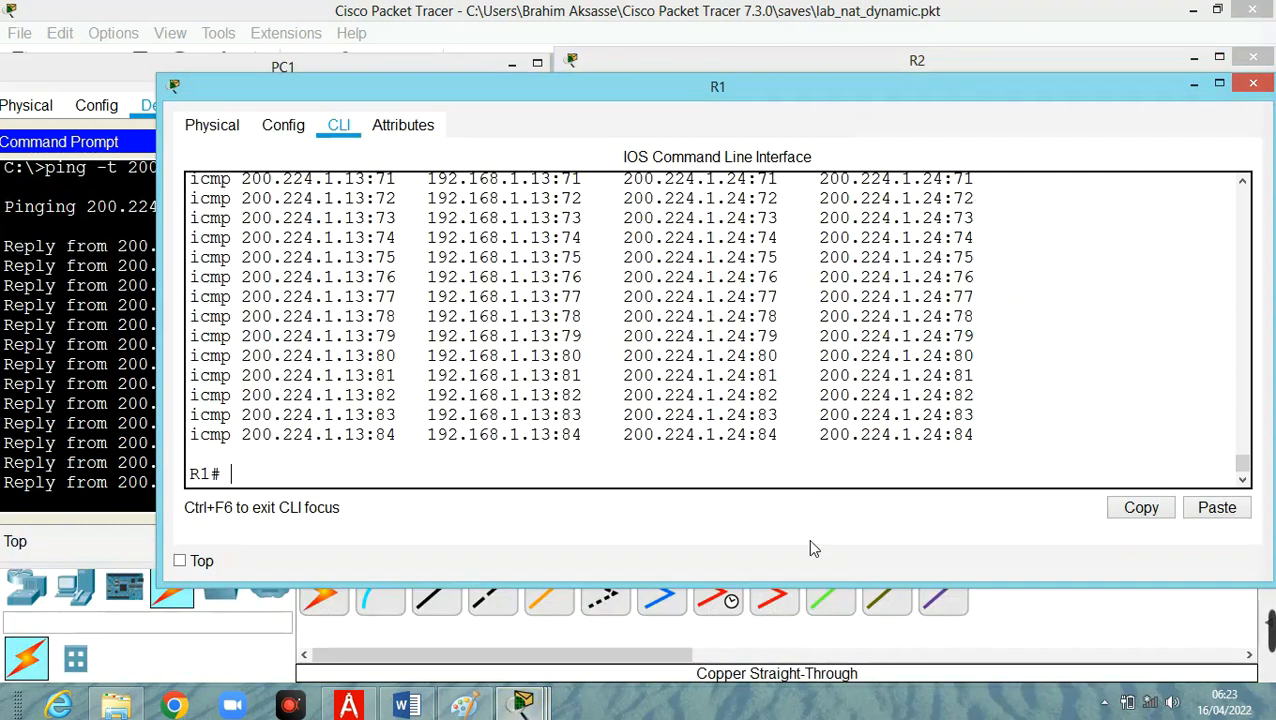
{"action": "key", "text": "Up"}
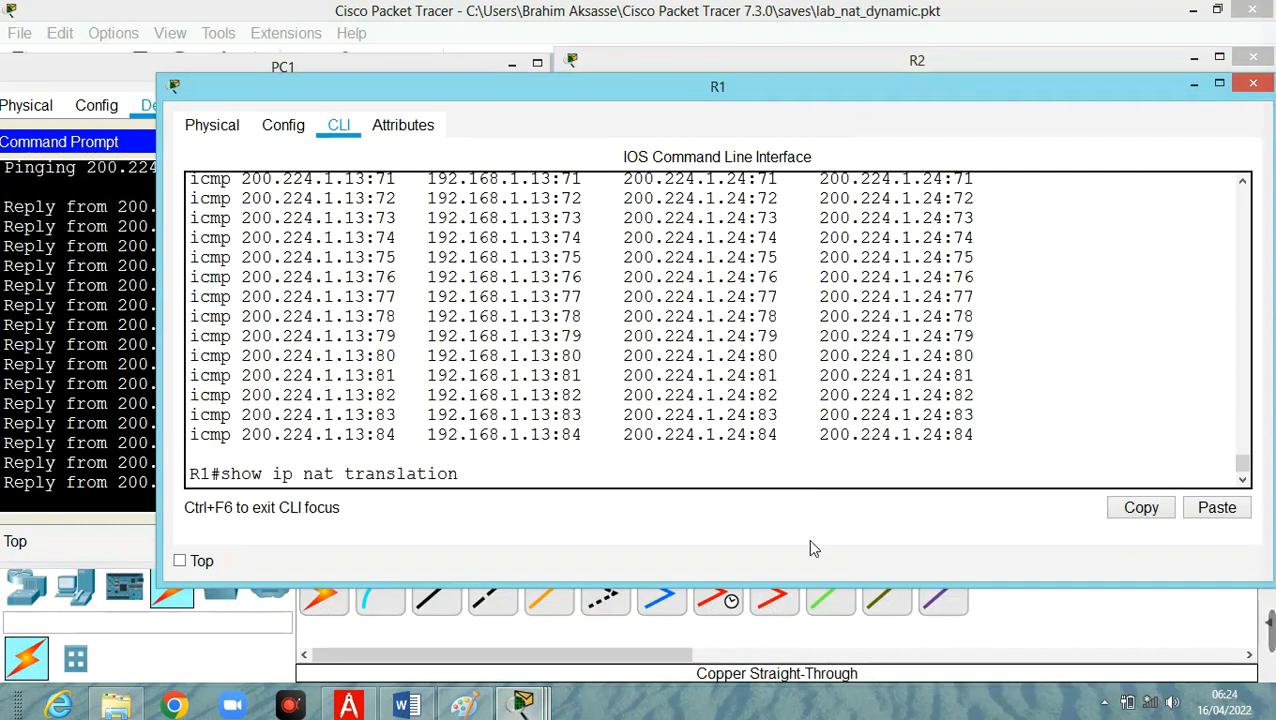
{"action": "key", "text": "Return"}
{"action": "key", "text": "Return"}
{"action": "key", "text": "Return"}
{"action": "key", "text": "Return"}
{"action": "key", "text": "Return"}
{"action": "key", "text": "Return"}
{"action": "key", "text": "Return"}
{"action": "key", "text": "Return"}
{"action": "key", "text": "Return"}
{"action": "key", "text": "Return"}
{"action": "key", "text": "Return"}
{"action": "key", "text": "Return"}
{"action": "key", "text": "Return"}
{"action": "key", "text": "space"}
{"action": "key", "text": "space"}
{"action": "key", "text": "space"}
{"action": "key", "text": "space"}
{"action": "key", "text": "space"}
{"action": "key", "text": "space"}
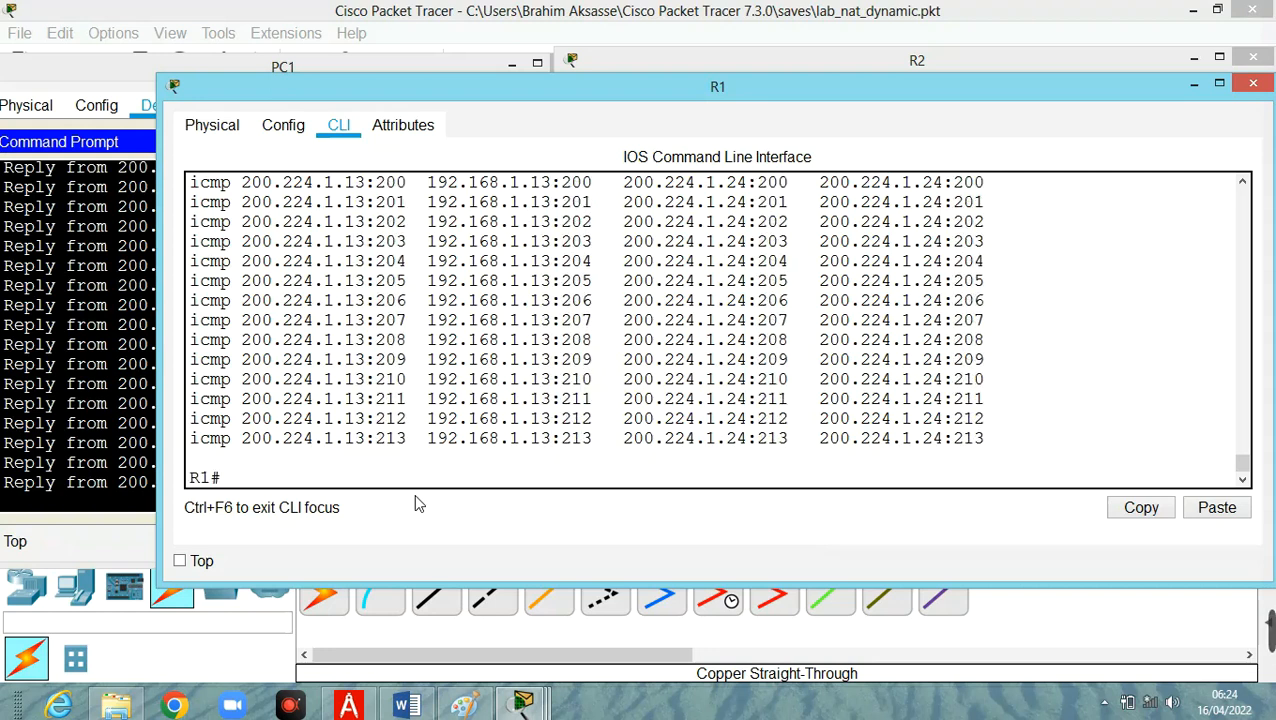
Examine the inside global and inside local address pairs in R1's latest NAT table and return to the network topology.
{"action": "scroll", "coordinate": [489, 376], "scroll_direction": "up", "scroll_amount": 1}
{"action": "scroll", "coordinate": [489, 376], "scroll_direction": "up", "scroll_amount": 20}
{"action": "scroll", "coordinate": [487, 373], "scroll_direction": "up", "scroll_amount": 4}
{"action": "scroll", "coordinate": [487, 373], "scroll_direction": "down", "scroll_amount": 4}
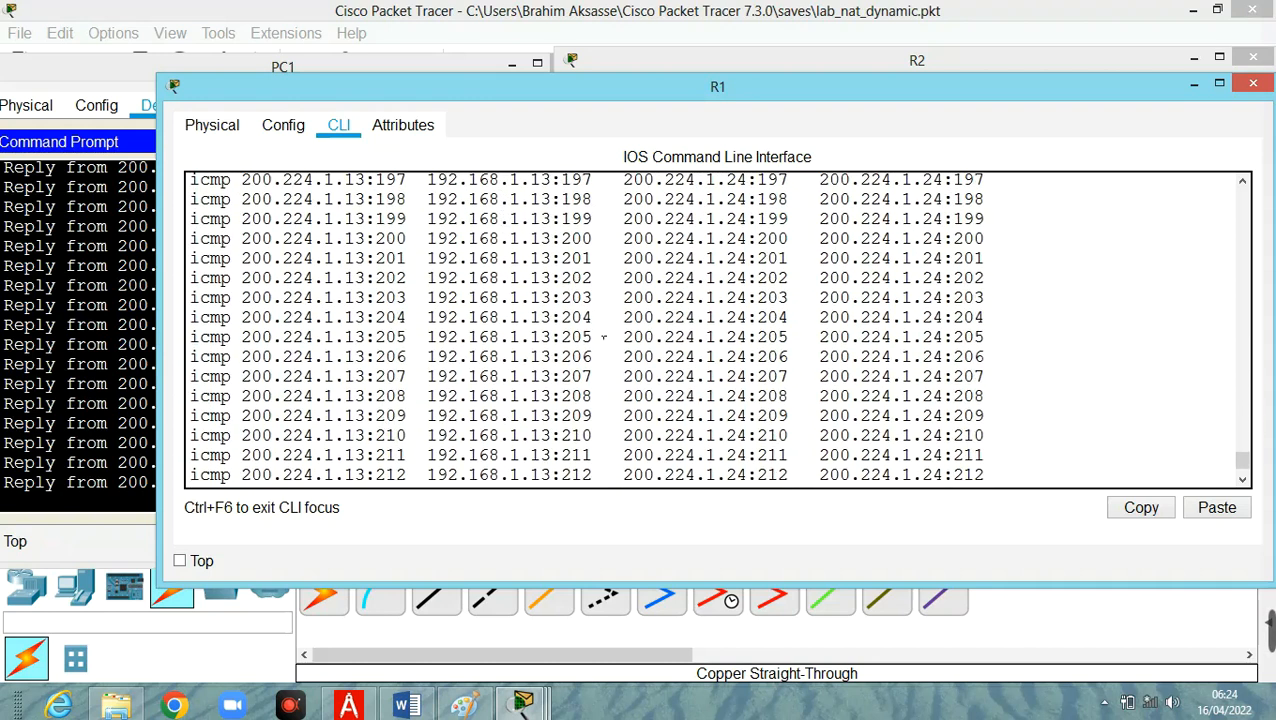
{"action": "scroll", "coordinate": [603, 338], "scroll_direction": "up", "scroll_amount": 2}
{"action": "scroll", "coordinate": [603, 338], "scroll_direction": "up", "scroll_amount": 20}
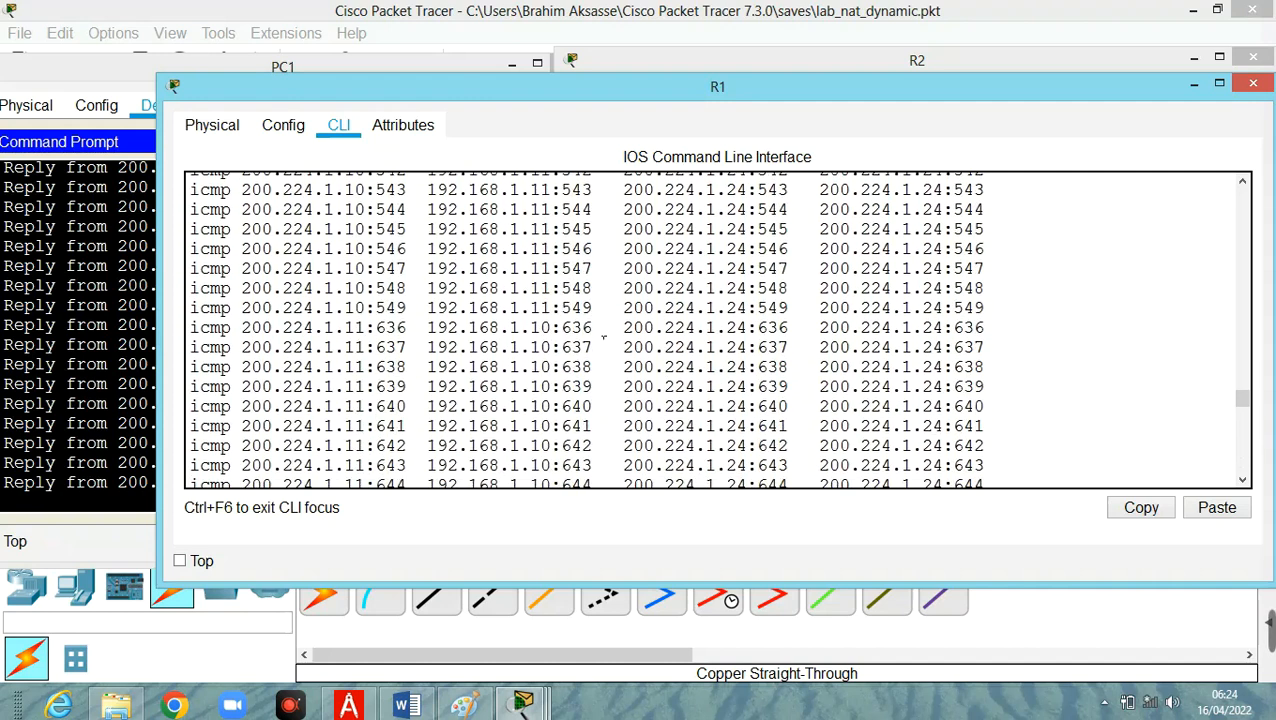
{"action": "scroll", "coordinate": [603, 338], "scroll_direction": "up", "scroll_amount": 7}
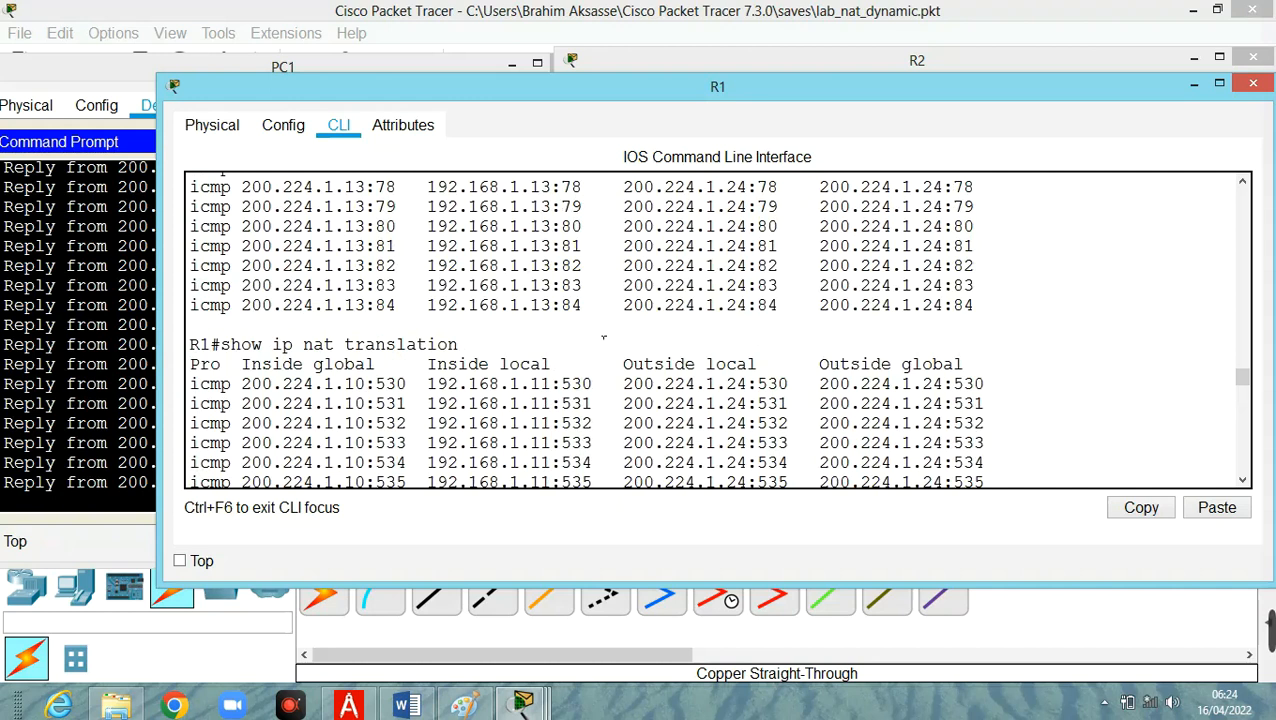
{"action": "scroll", "coordinate": [603, 338], "scroll_direction": "down", "scroll_amount": 3}
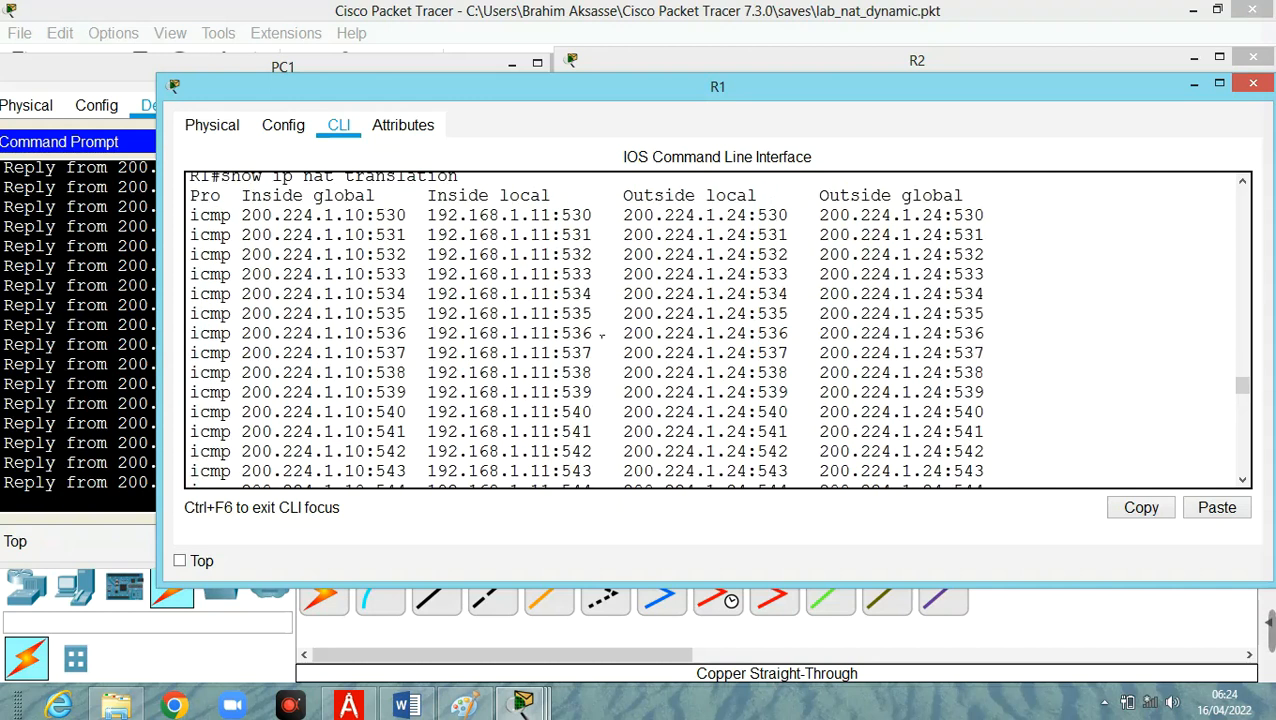
{"action": "scroll", "coordinate": [603, 338], "scroll_direction": "down", "scroll_amount": 3}
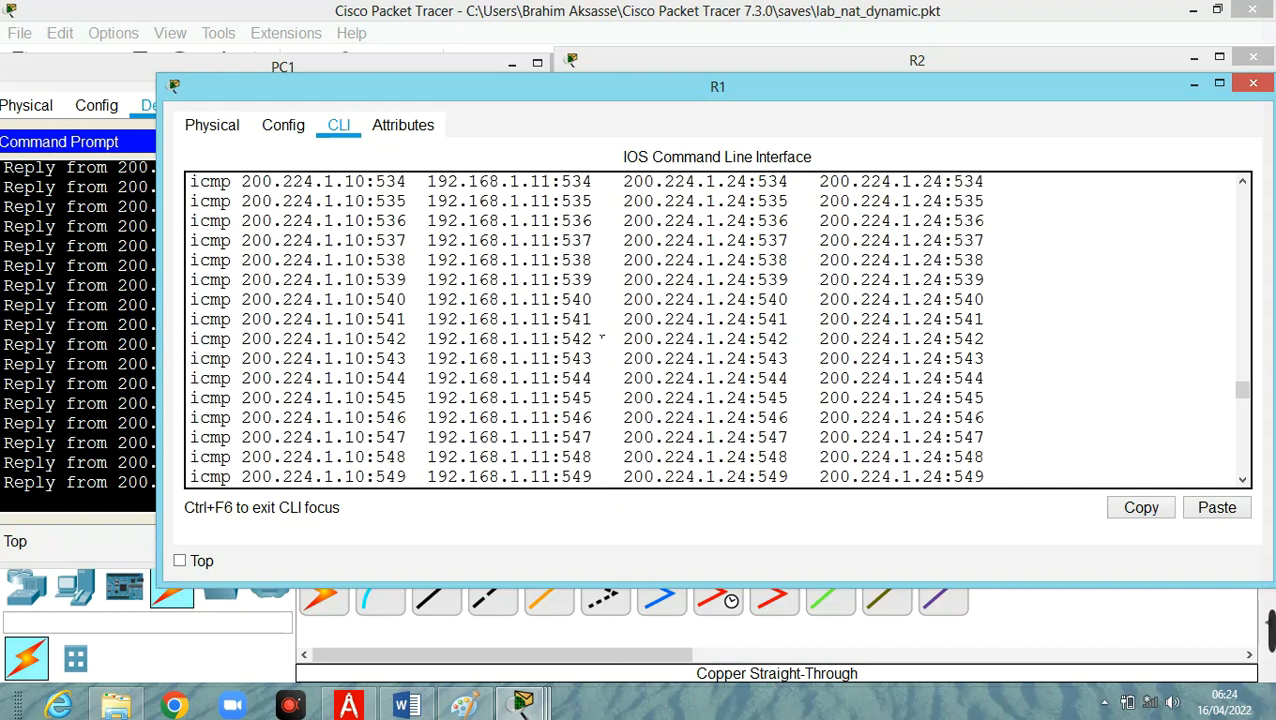
{"action": "scroll", "coordinate": [603, 338], "scroll_direction": "up", "scroll_amount": 2}
{"action": "scroll", "coordinate": [603, 338], "scroll_direction": "down", "scroll_amount": 10}
{"action": "scroll", "coordinate": [601, 338], "scroll_direction": "down", "scroll_amount": 8}
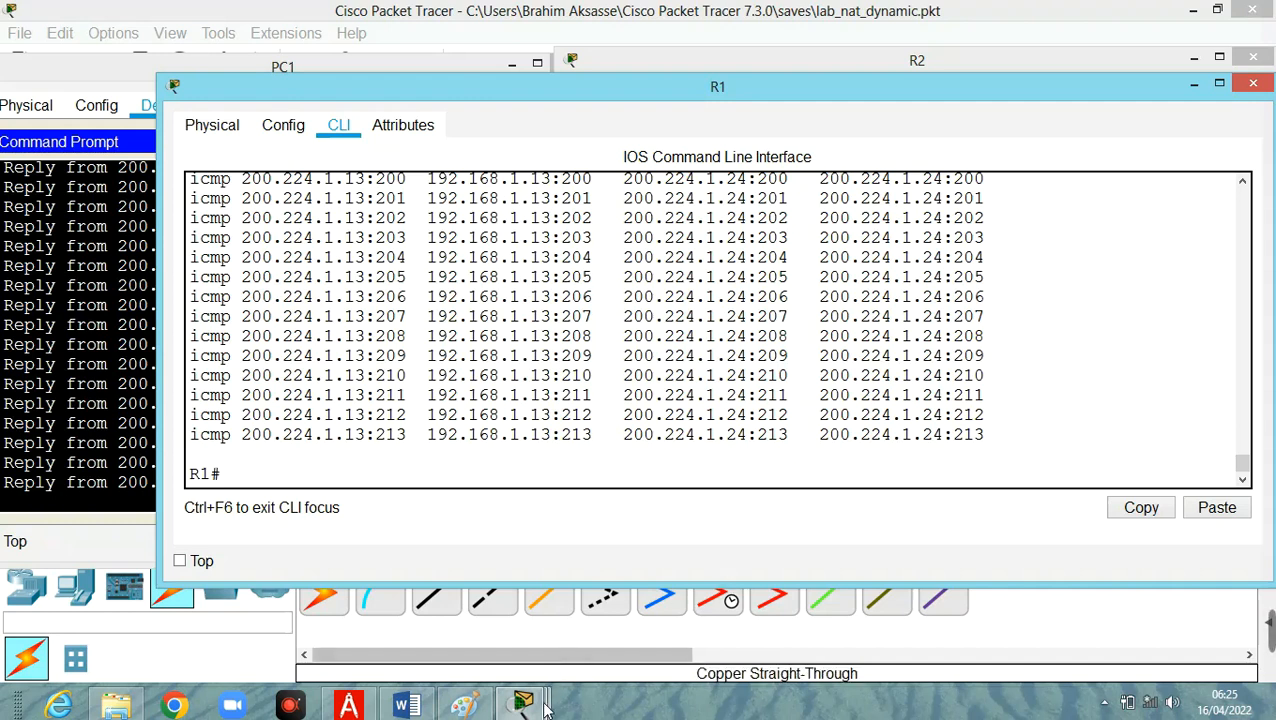
{"action": "mouse_move", "coordinate": [516, 705]}
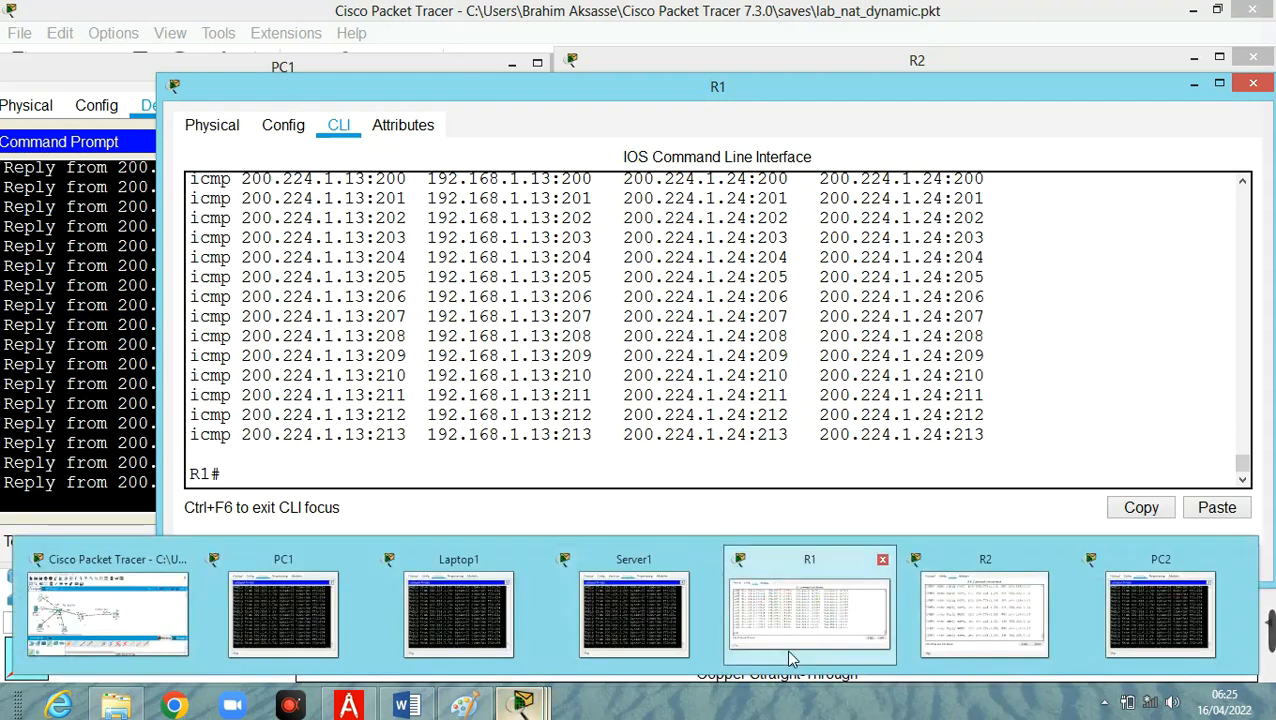
{"action": "left_click", "coordinate": [115, 610]}
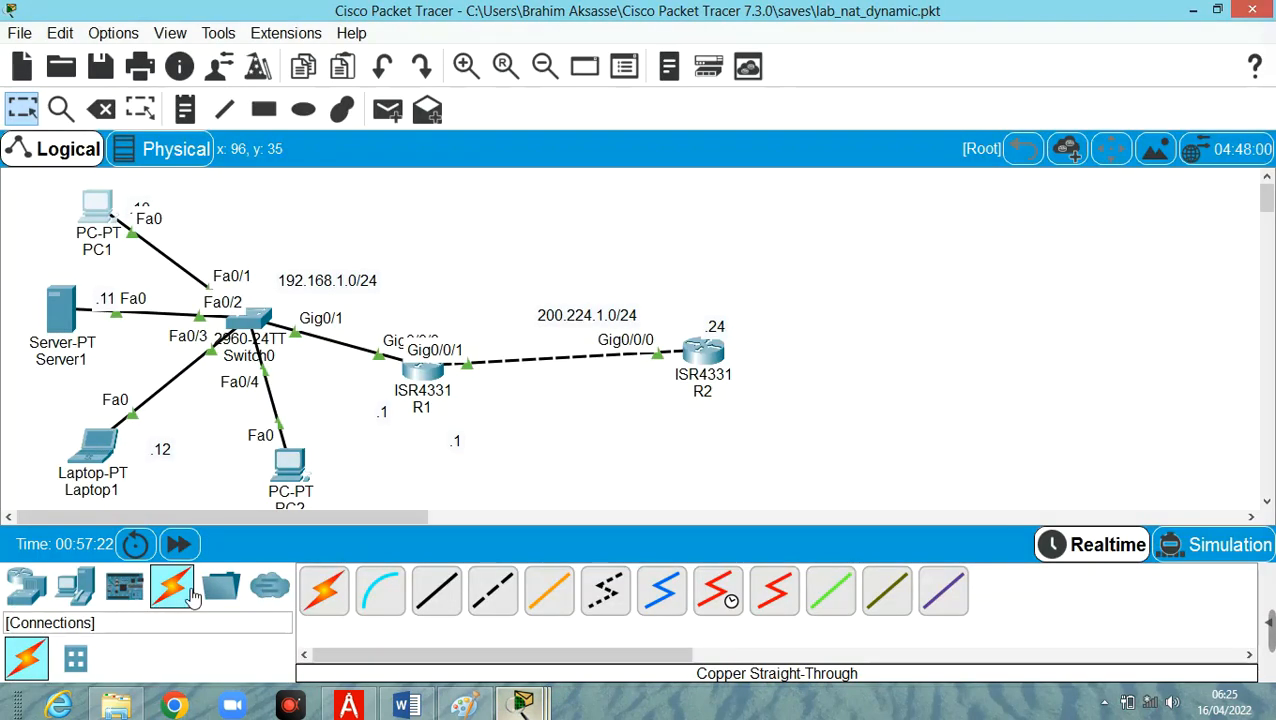